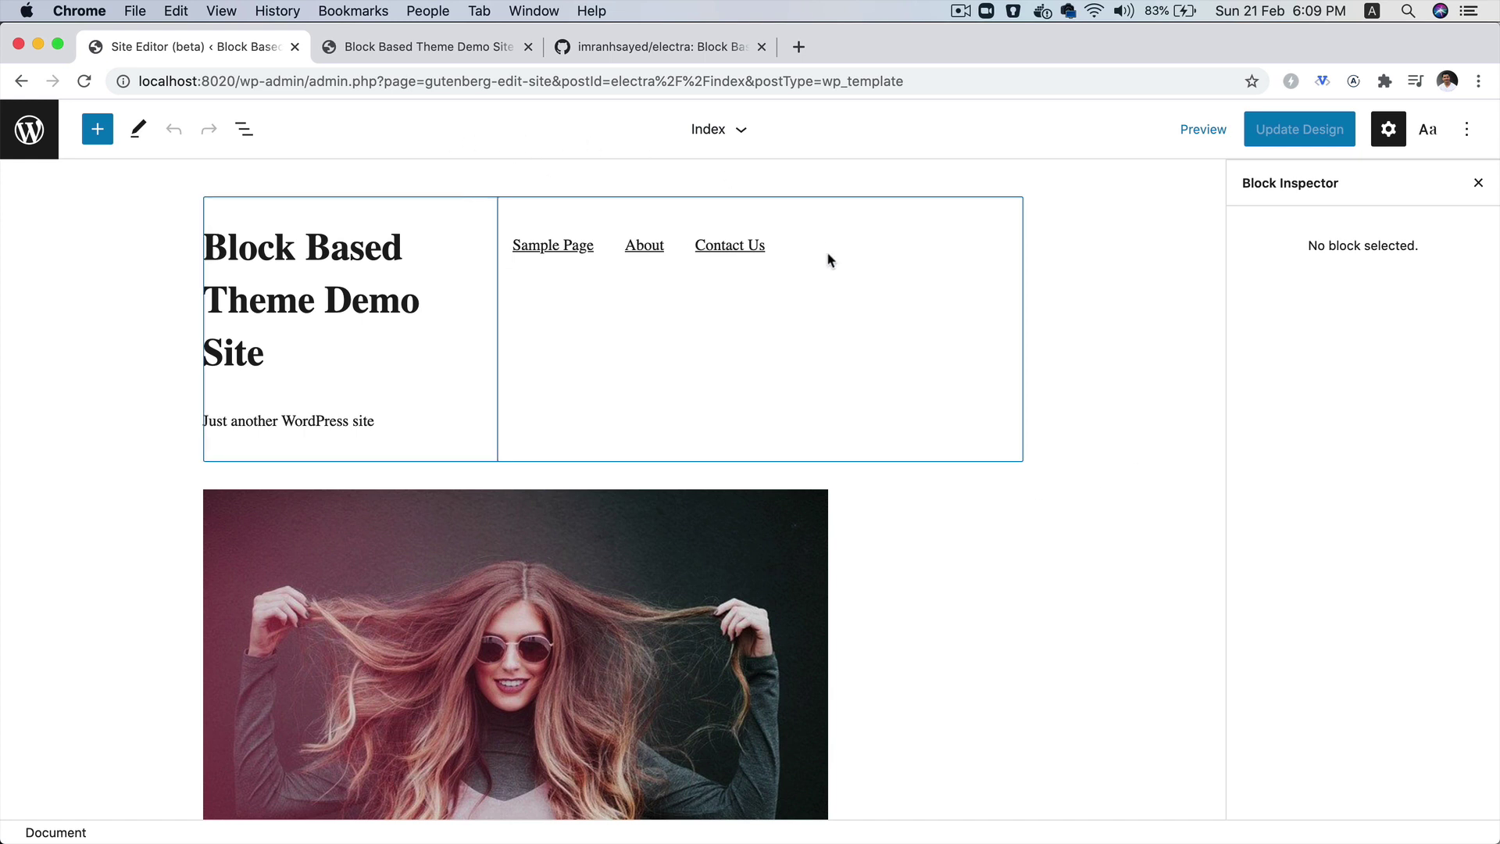
# Look over the Index template, browse all templates and show the template types that can be added.
pyautogui.scroll(-5, 831, 266)
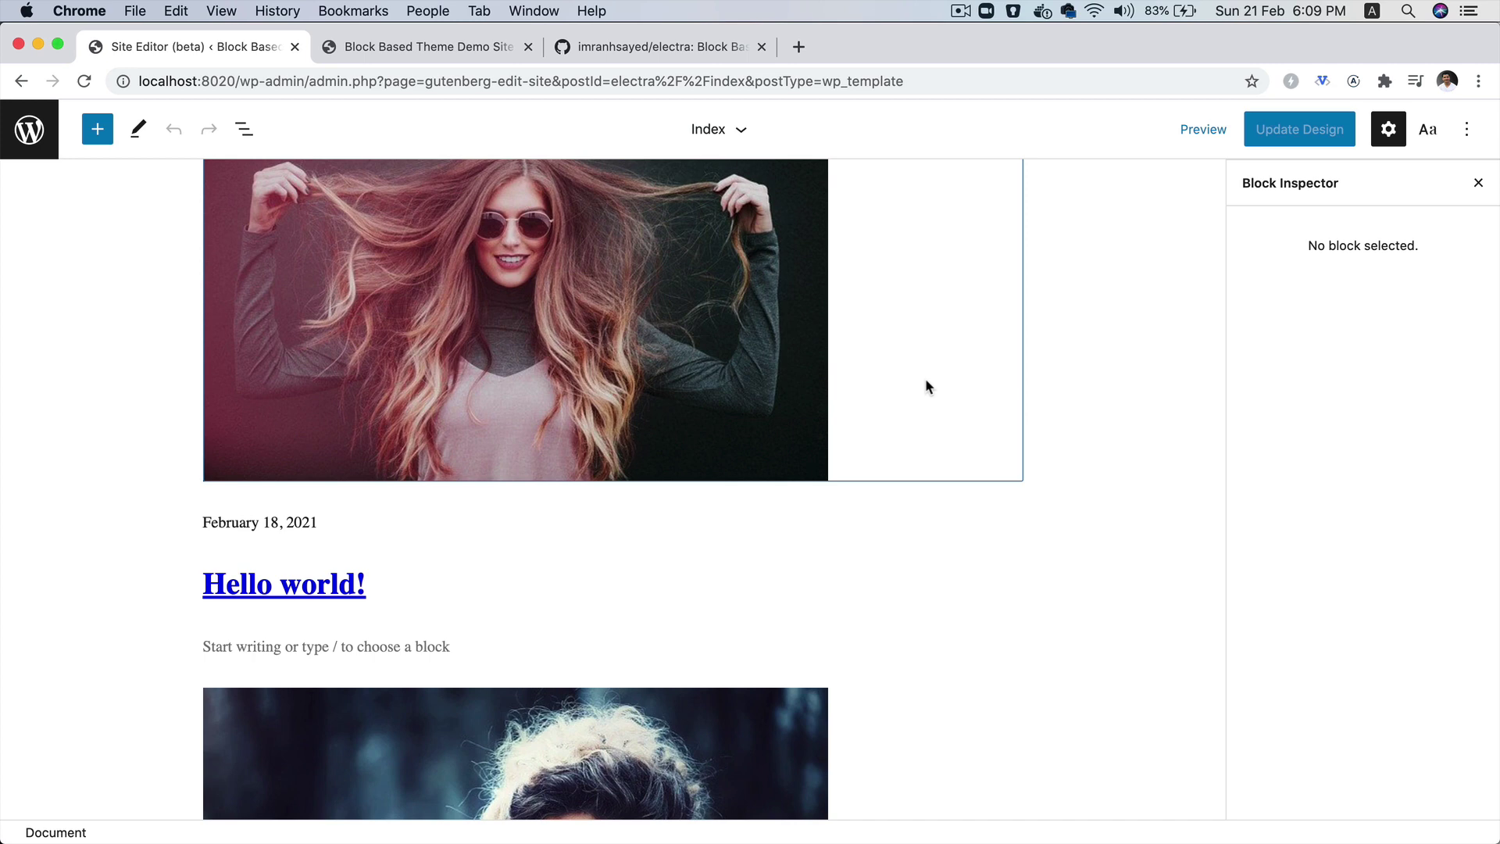
pyautogui.scroll(5, 925, 378)
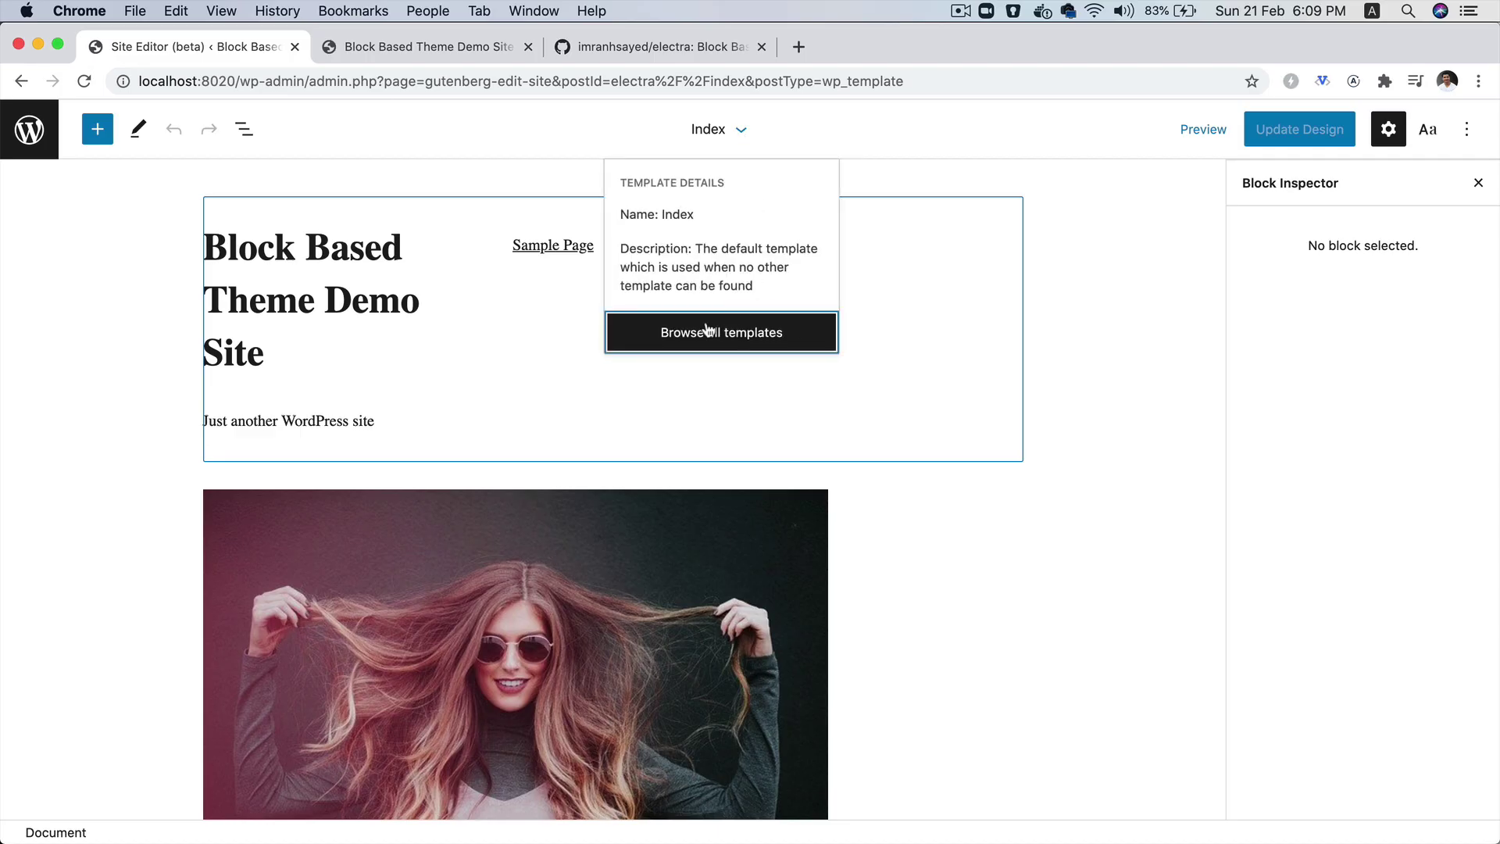
pyautogui.click(715, 334)
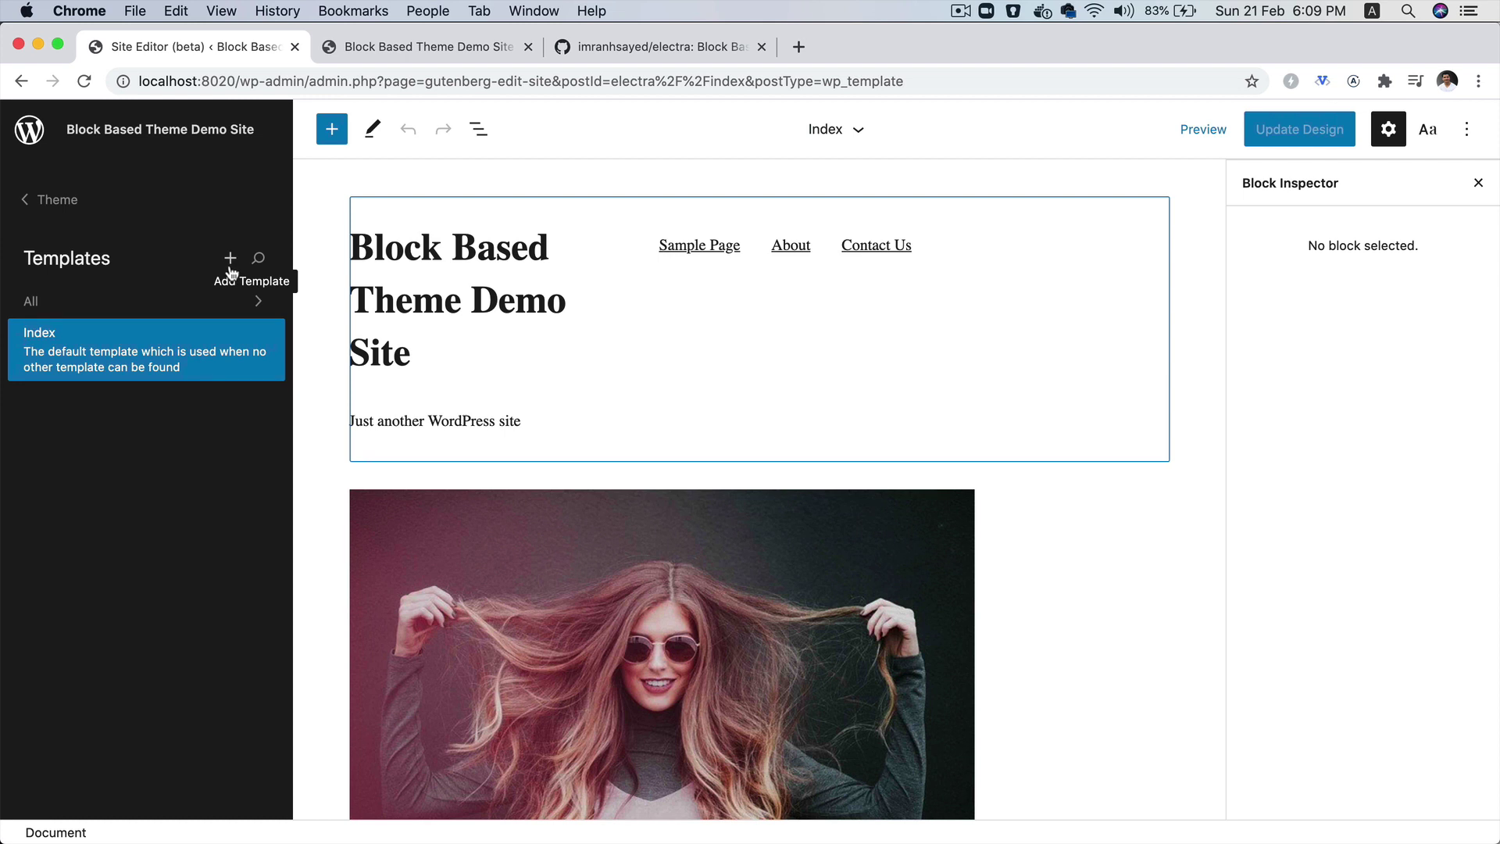
pyautogui.click(229, 258)
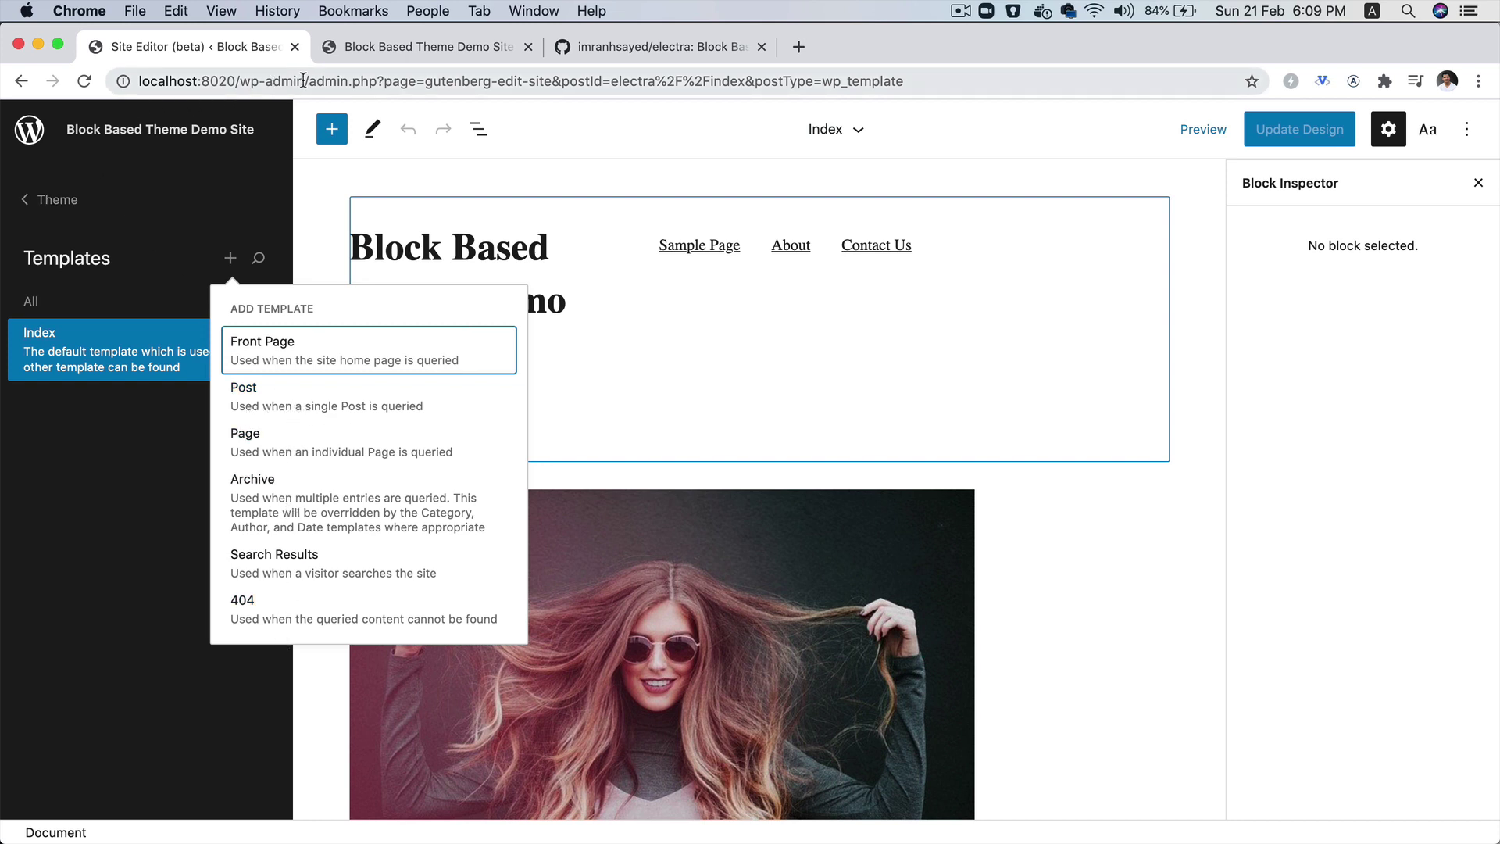
# Open the site's admin dashboard at localhost:8020/wp-admin in a new browser tab.
pyautogui.moveTo(305, 81); pyautogui.dragTo(139, 80)
pyautogui.press('super+c')
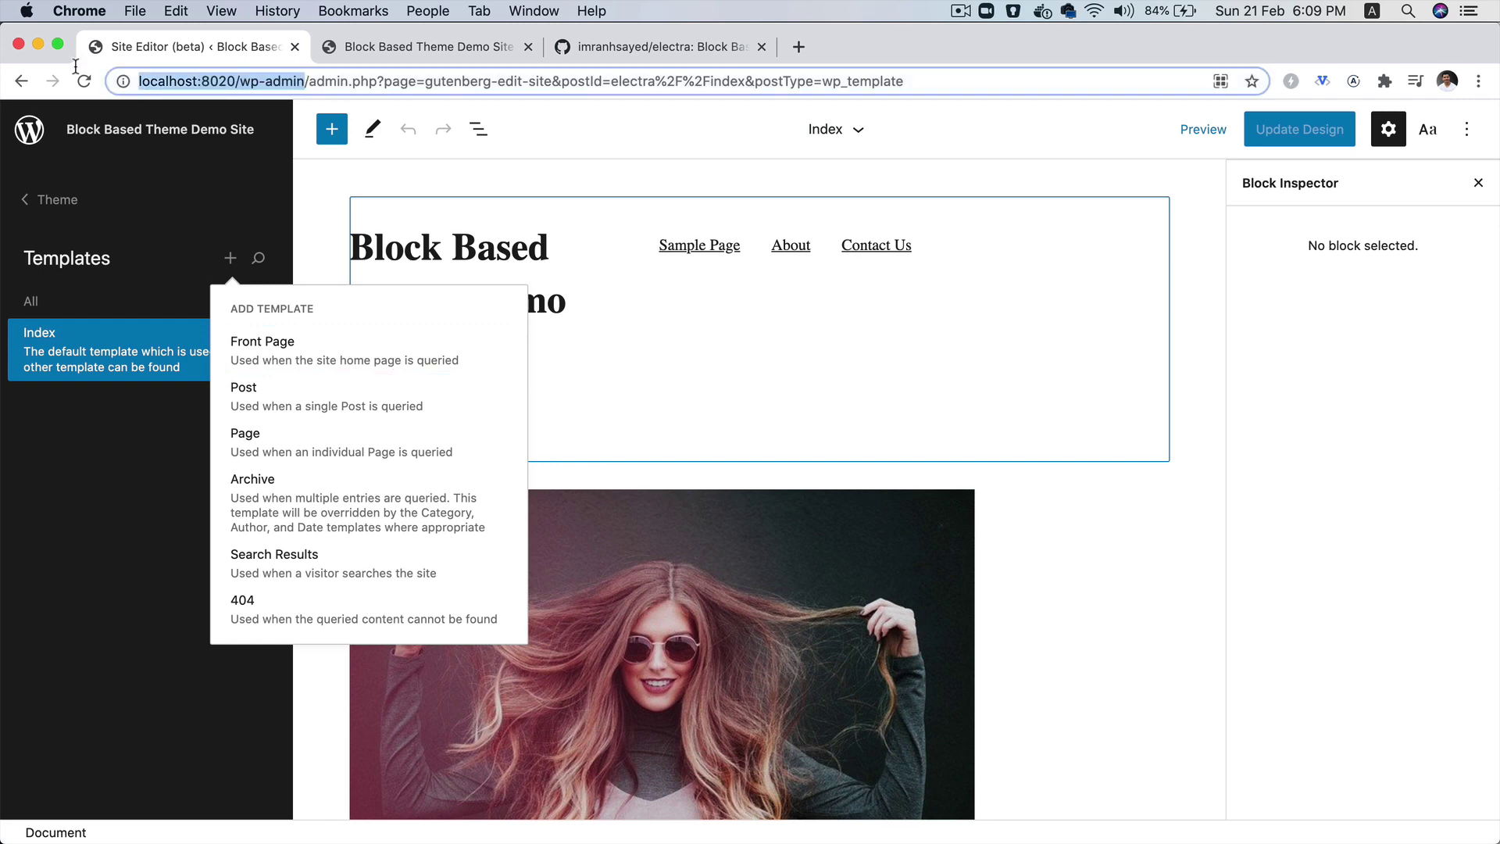
pyautogui.click(809, 48)
pyautogui.press('super+v')
pyautogui.press('Return')
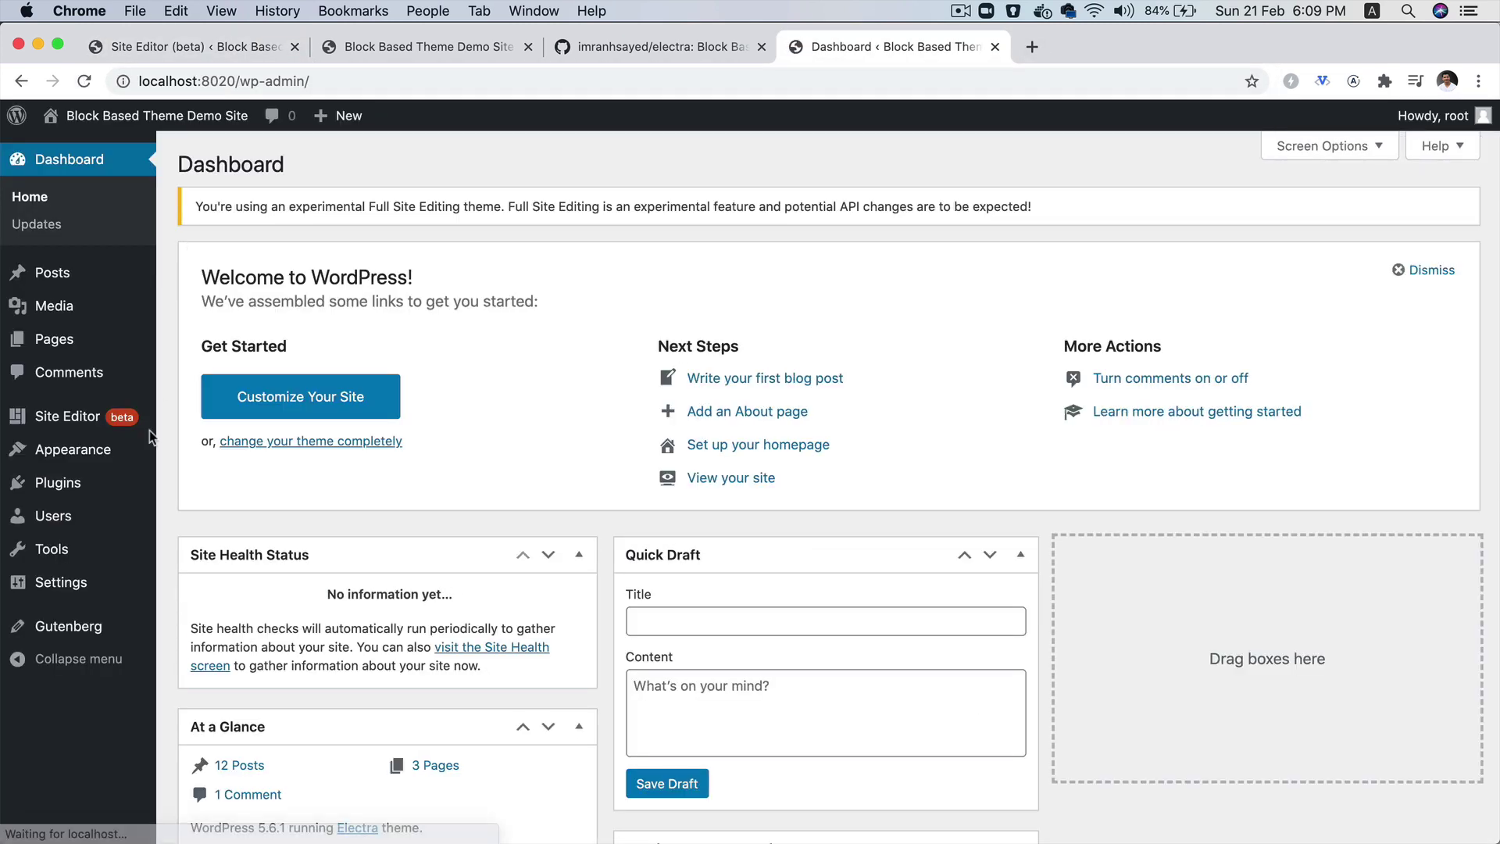
# Open the theme's Templates list from the dashboard's Appearance section.
pyautogui.moveTo(94, 449)
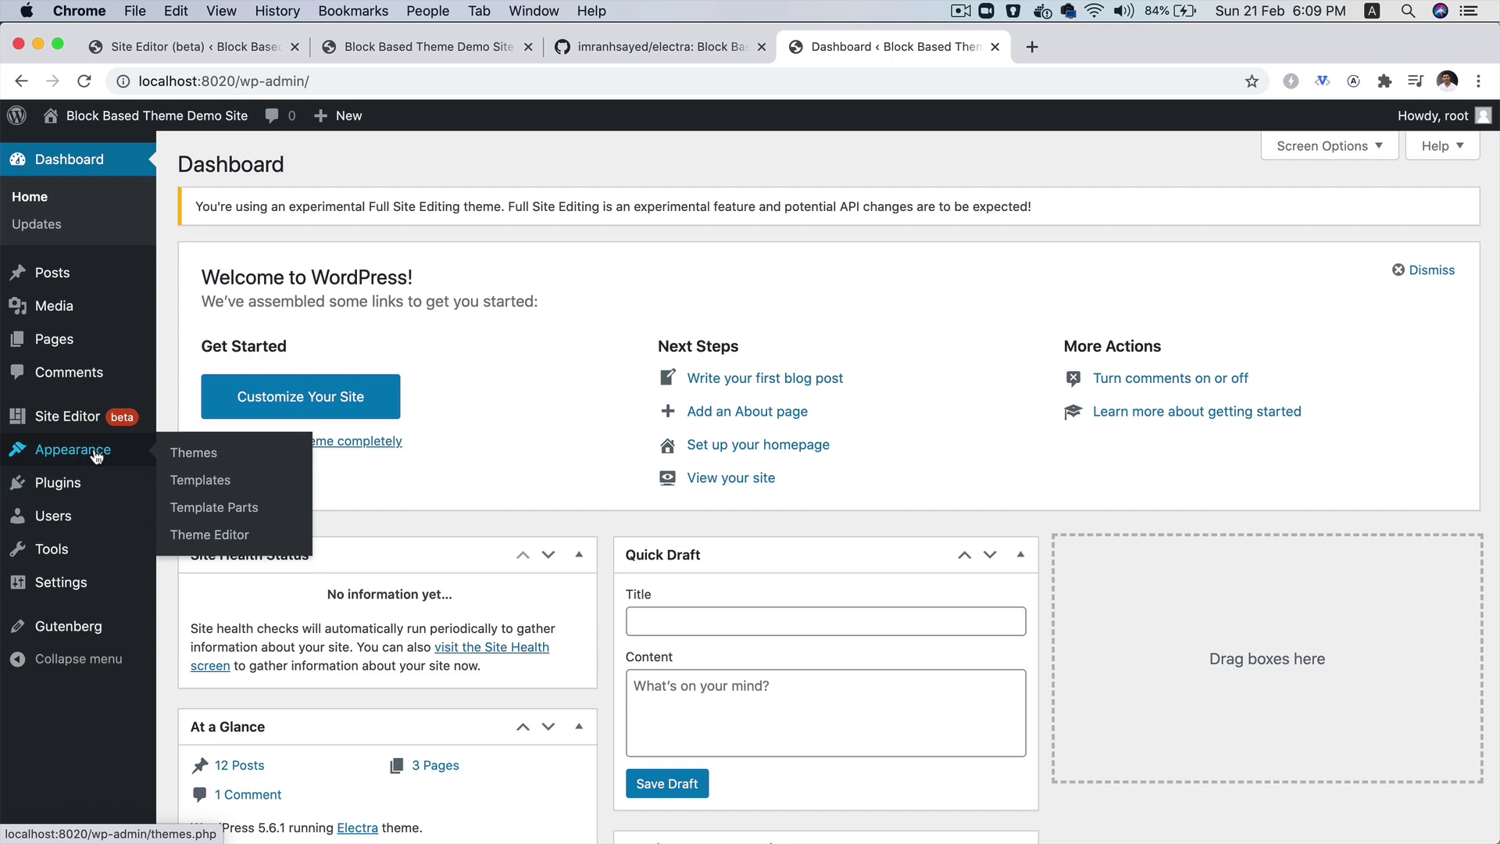
pyautogui.scroll(5, 219, 478)
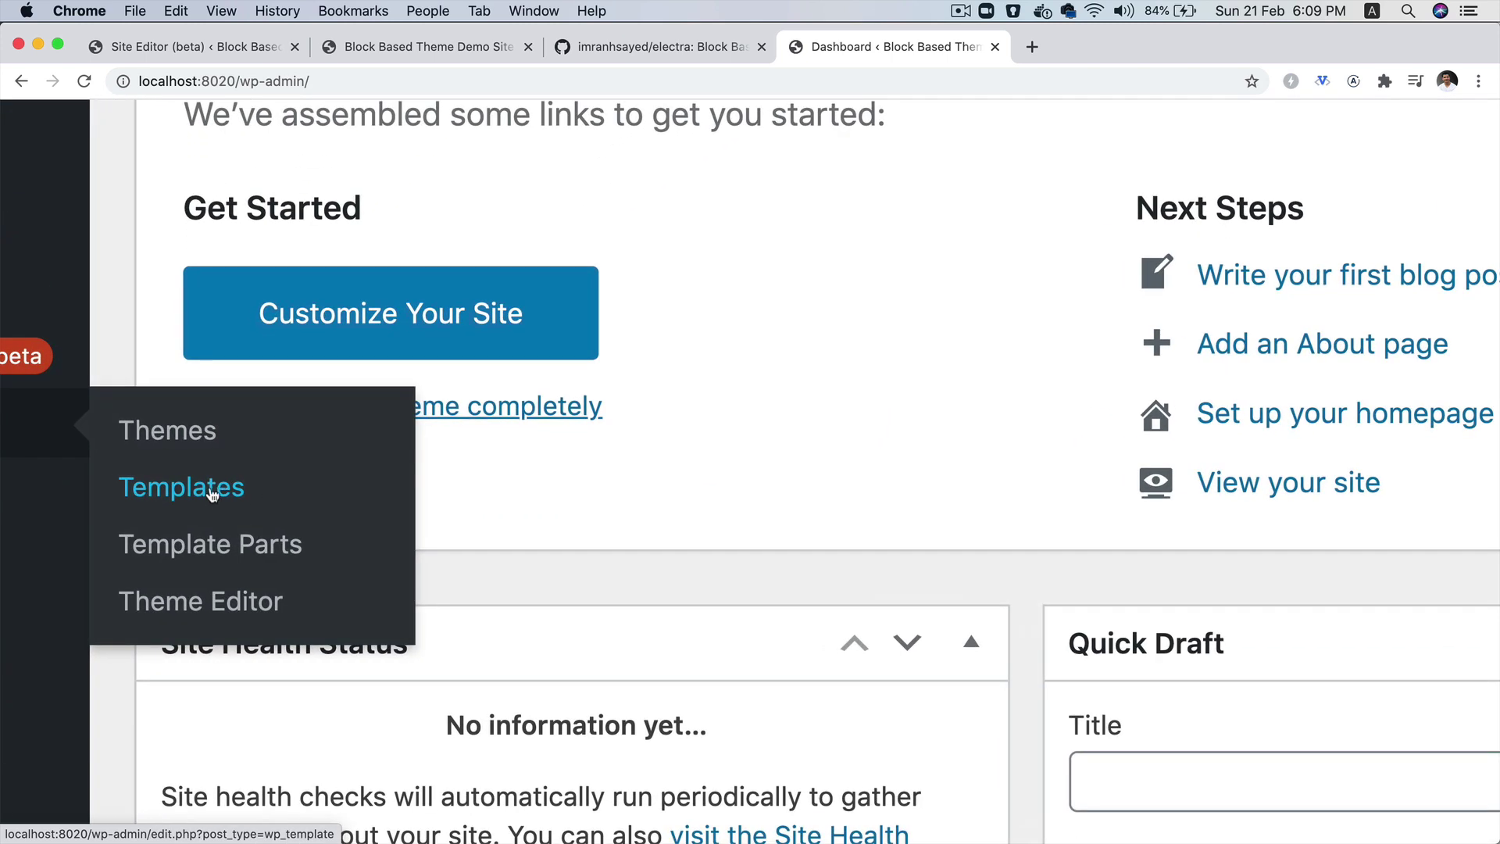
pyautogui.scroll(-5, 215, 511)
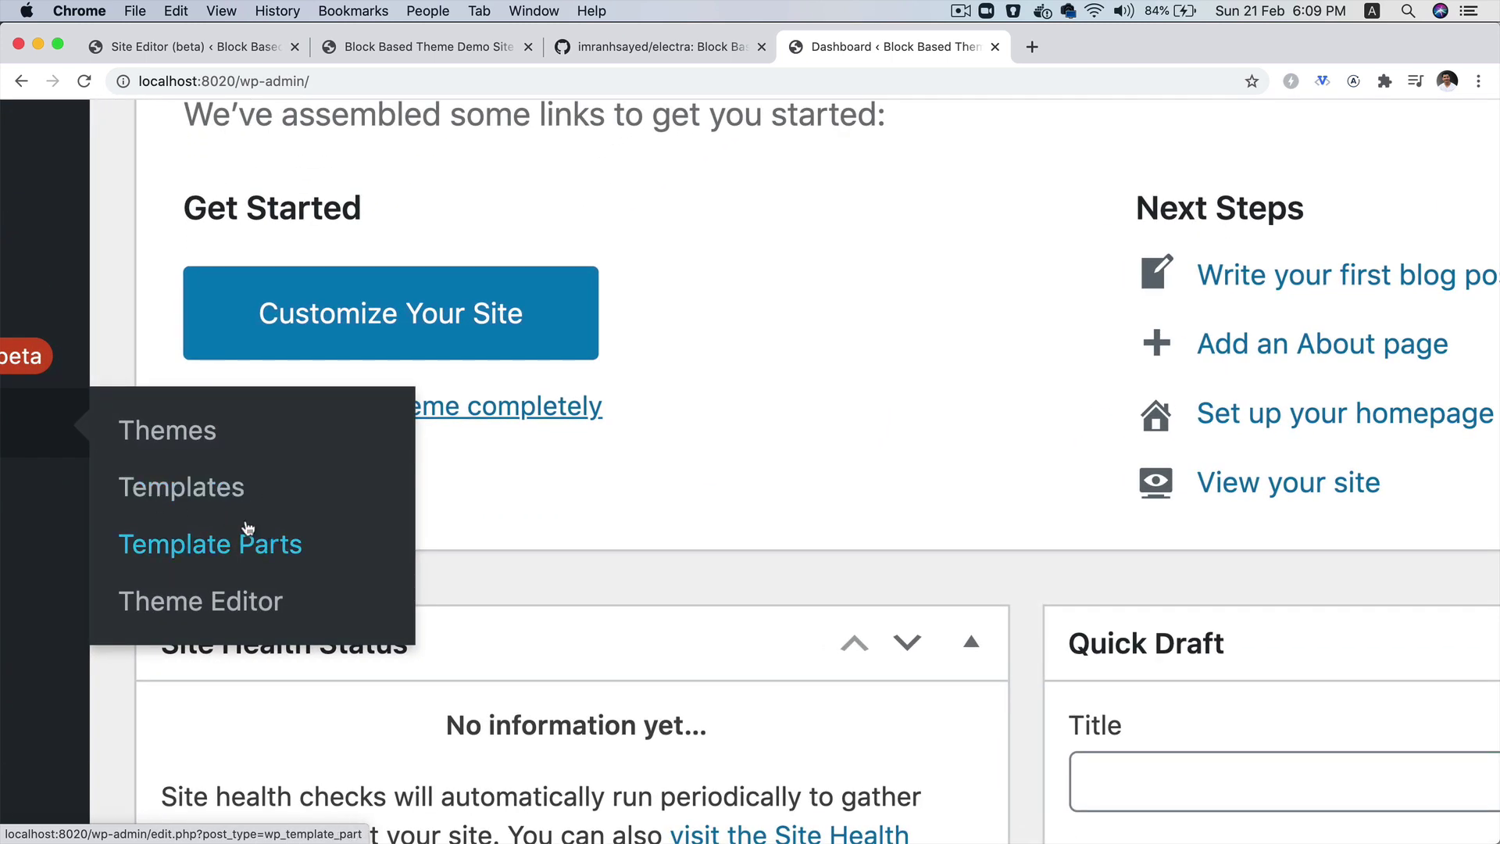
pyautogui.click(187, 487)
pyautogui.moveTo(394, 382)
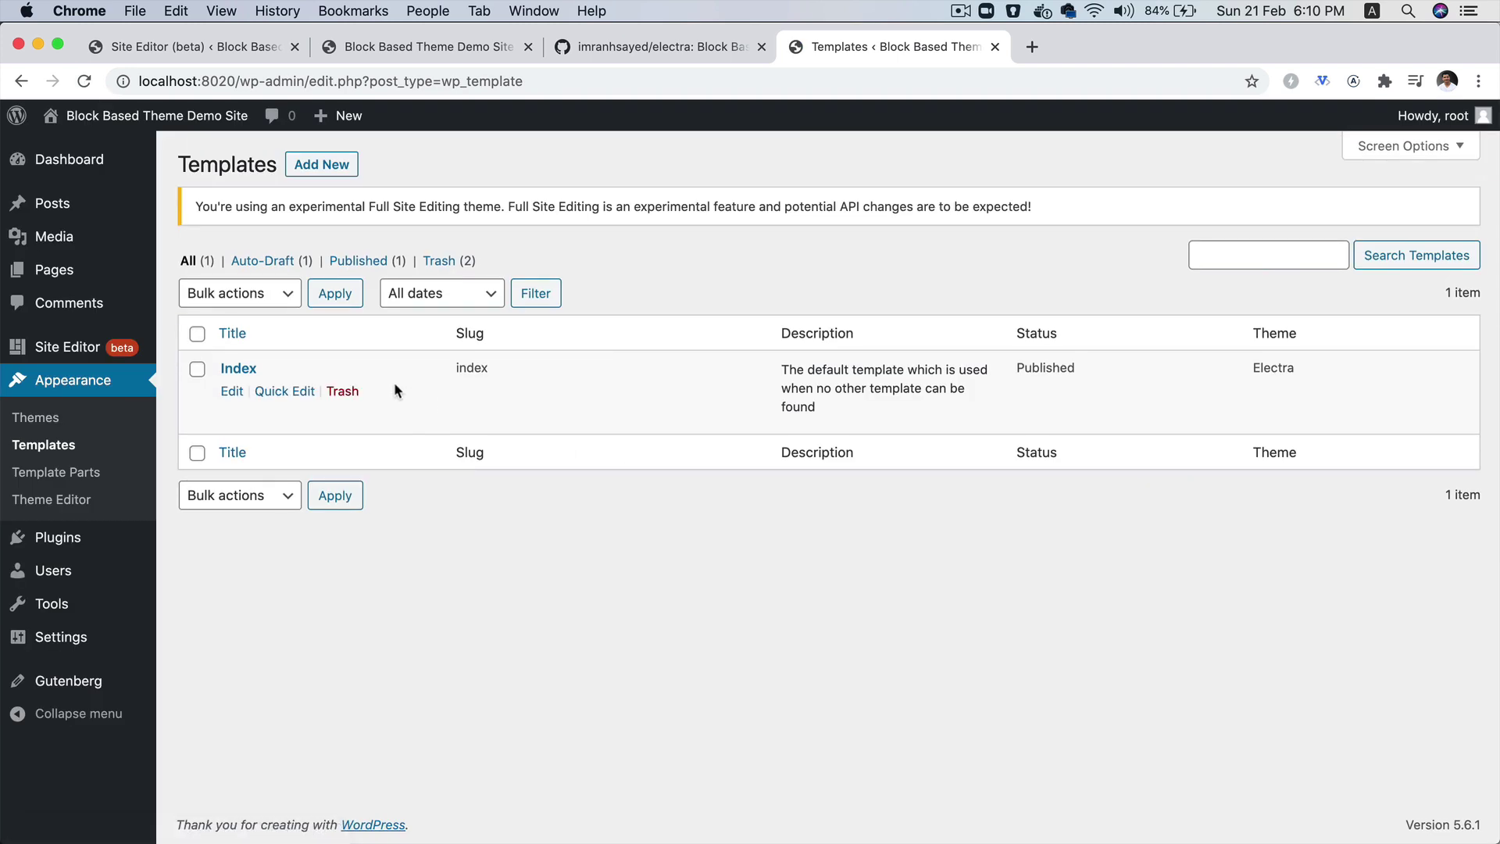
# Add a new template from the Templates list and title it Post.
pyautogui.scroll(5, 394, 382)
pyautogui.scroll(-5, 407, 387)
pyautogui.click(344, 165)
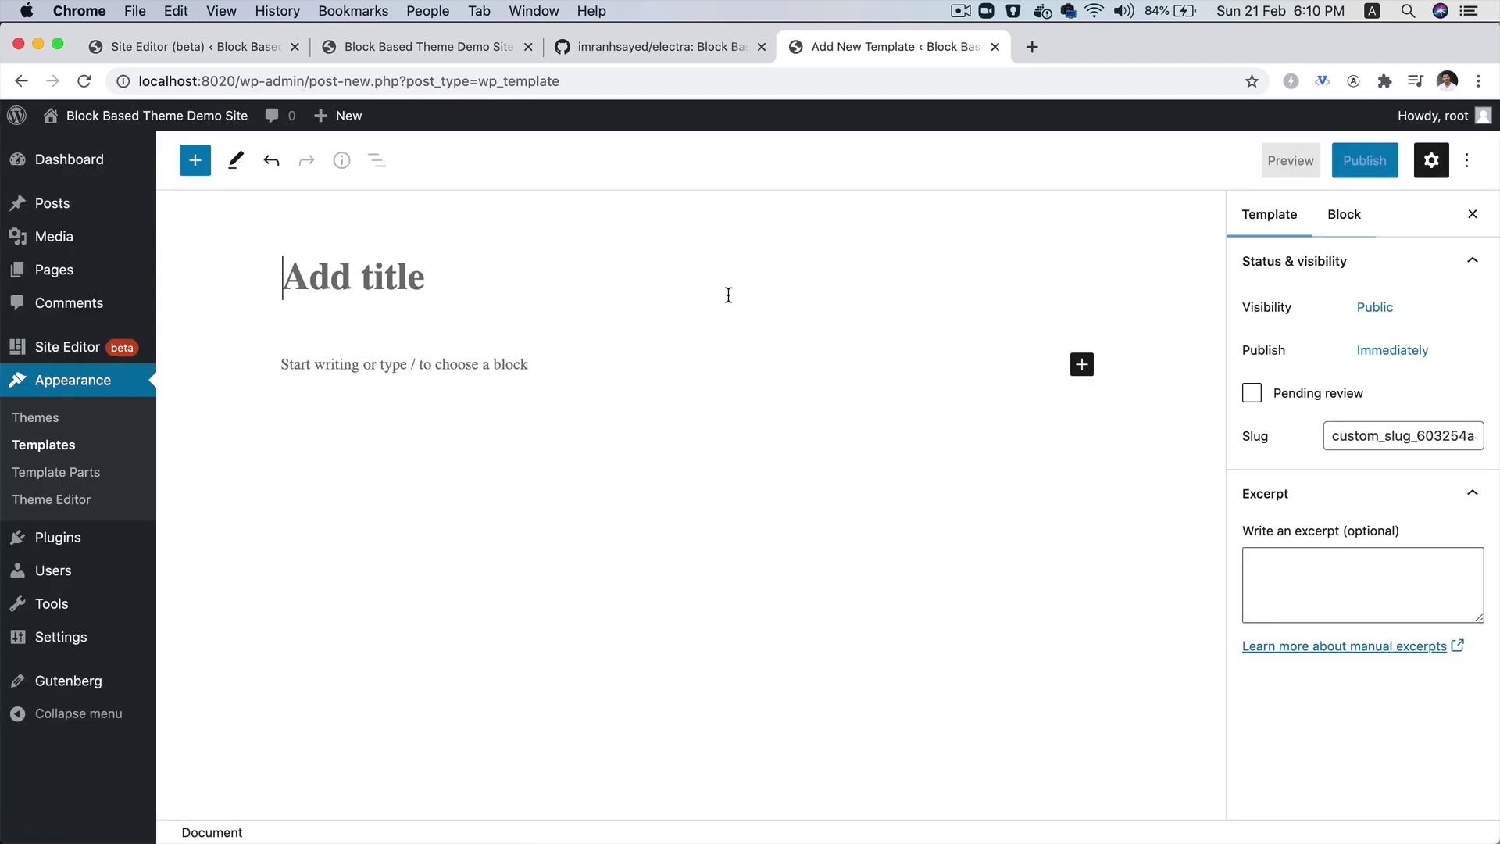
pyautogui.write('Post')
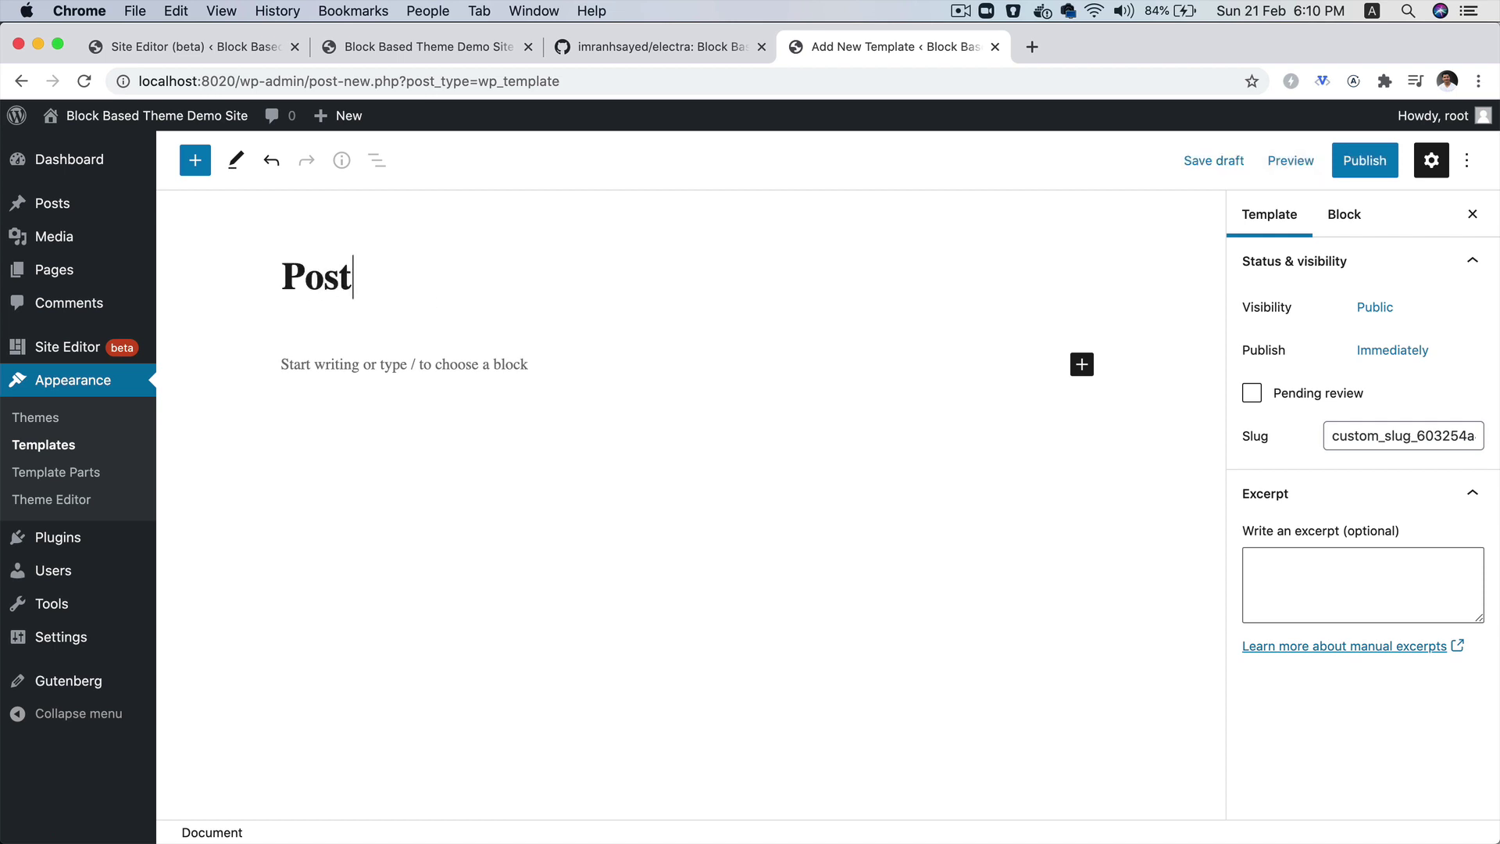
# Insert a Template Part block in the body of the new Post template.
pyautogui.click(362, 360)
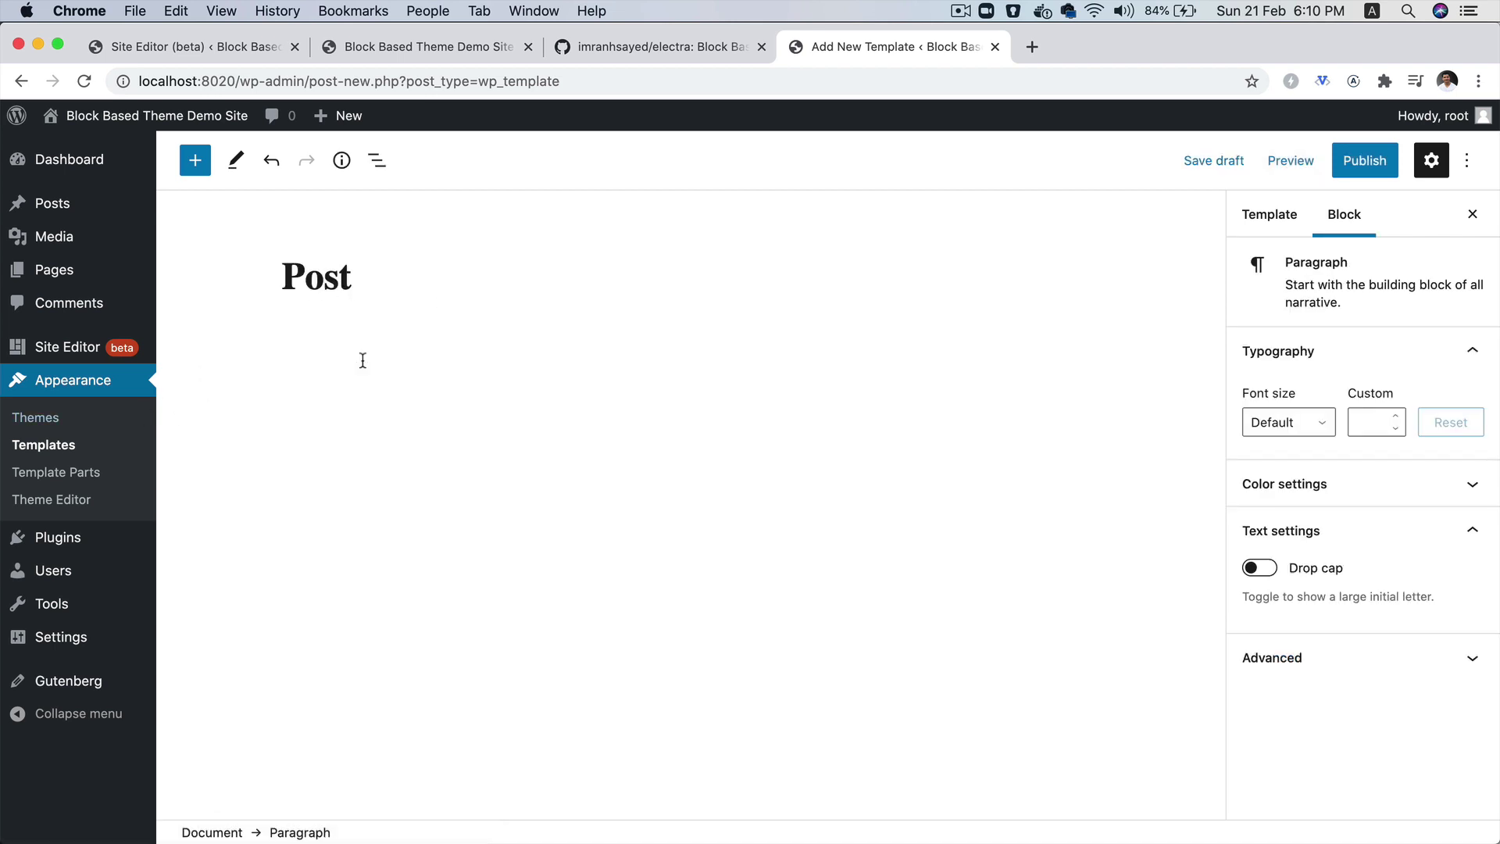
pyautogui.write('/tea')
pyautogui.press('BackSpace')
pyautogui.press('BackSpace')
pyautogui.press('BackSpace')
pyautogui.click(379, 442)
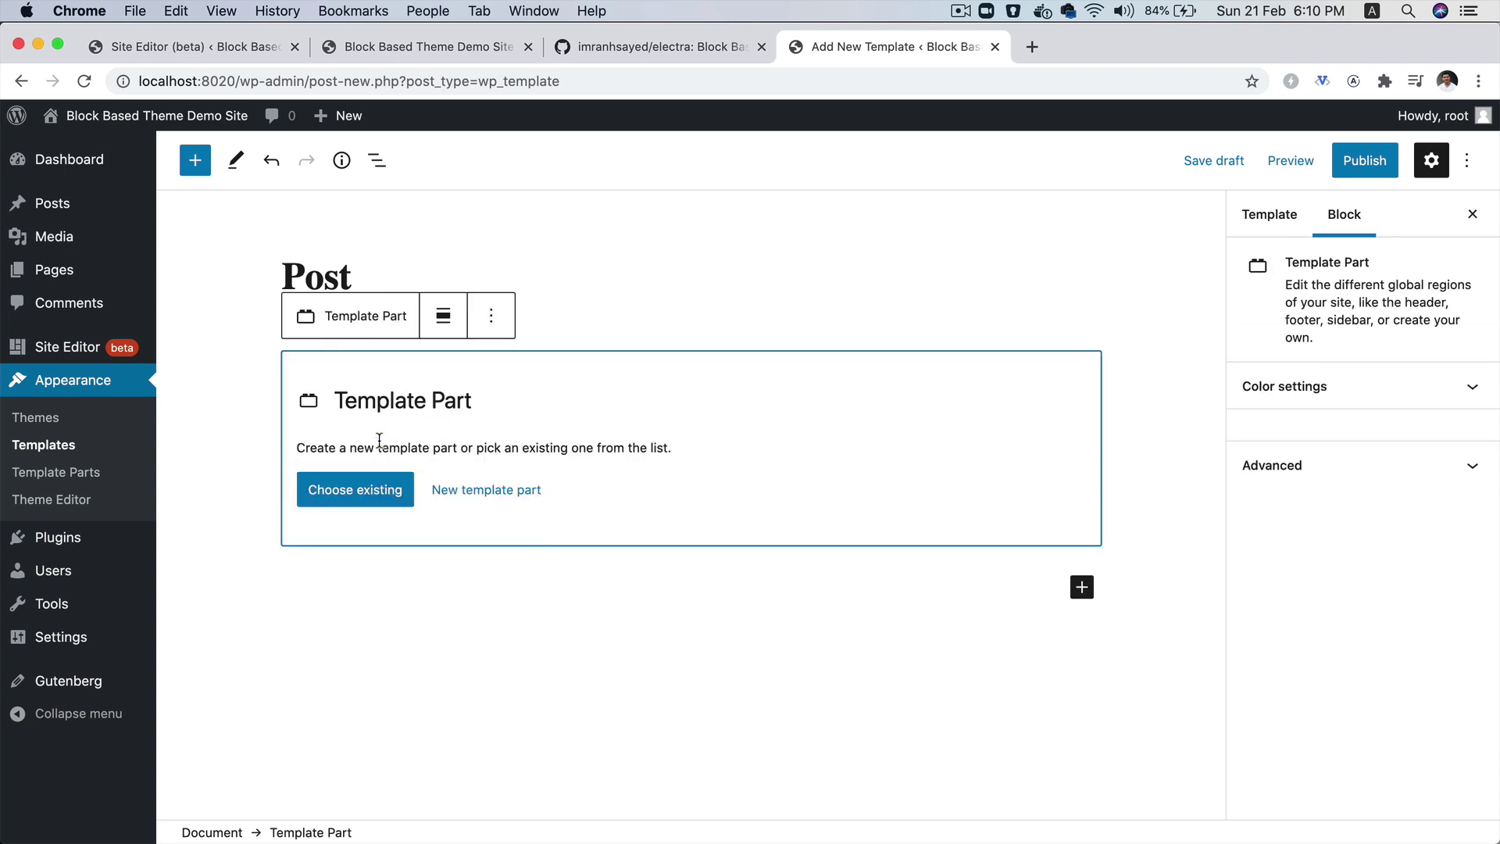
# Browse the existing template parts for the block, and leave the new template without saving it.
pyautogui.click(362, 509)
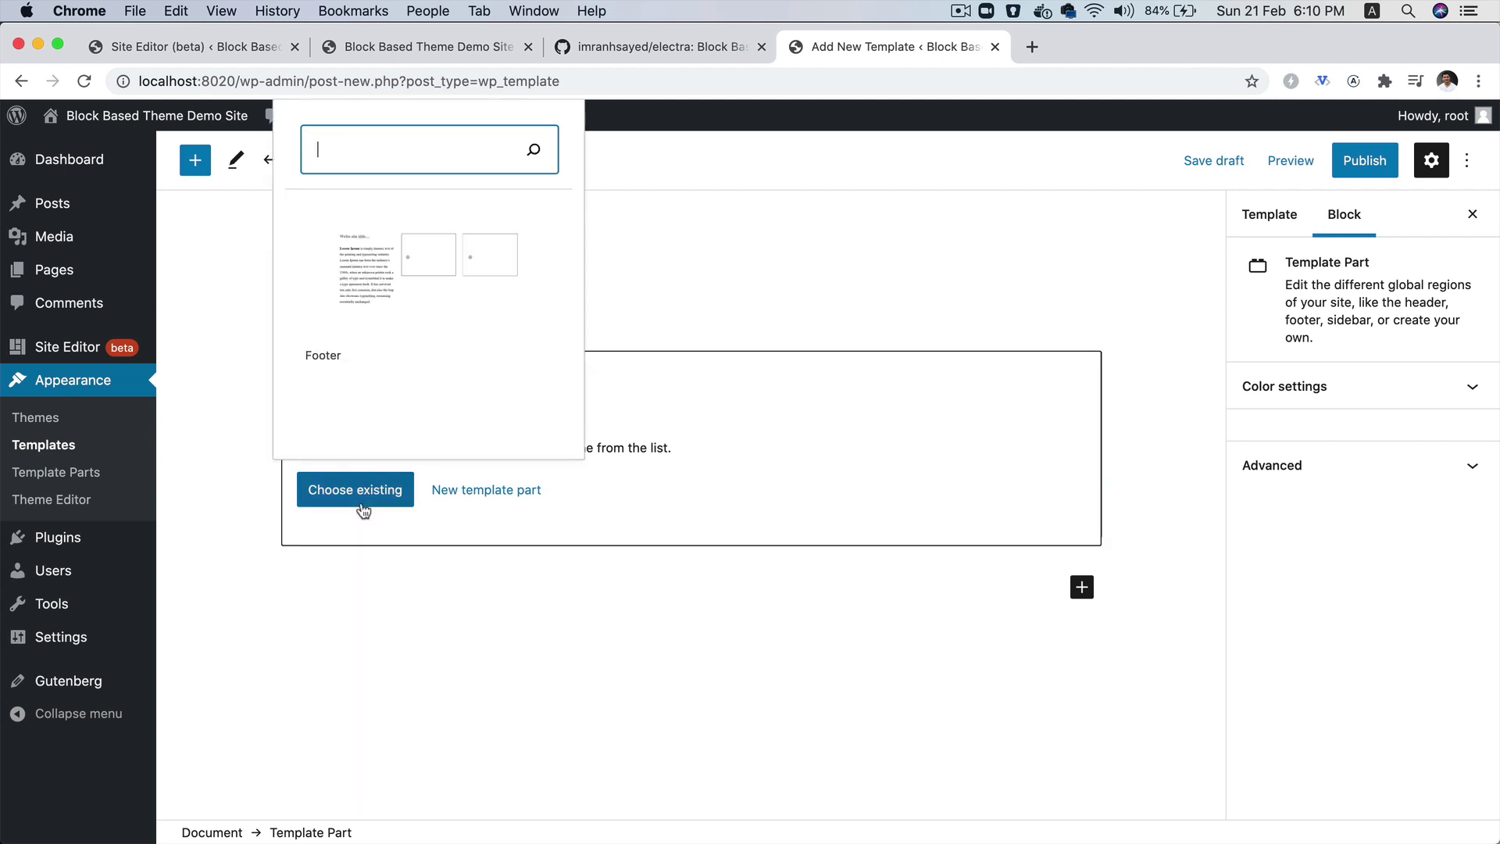
pyautogui.scroll(-2, 372, 410)
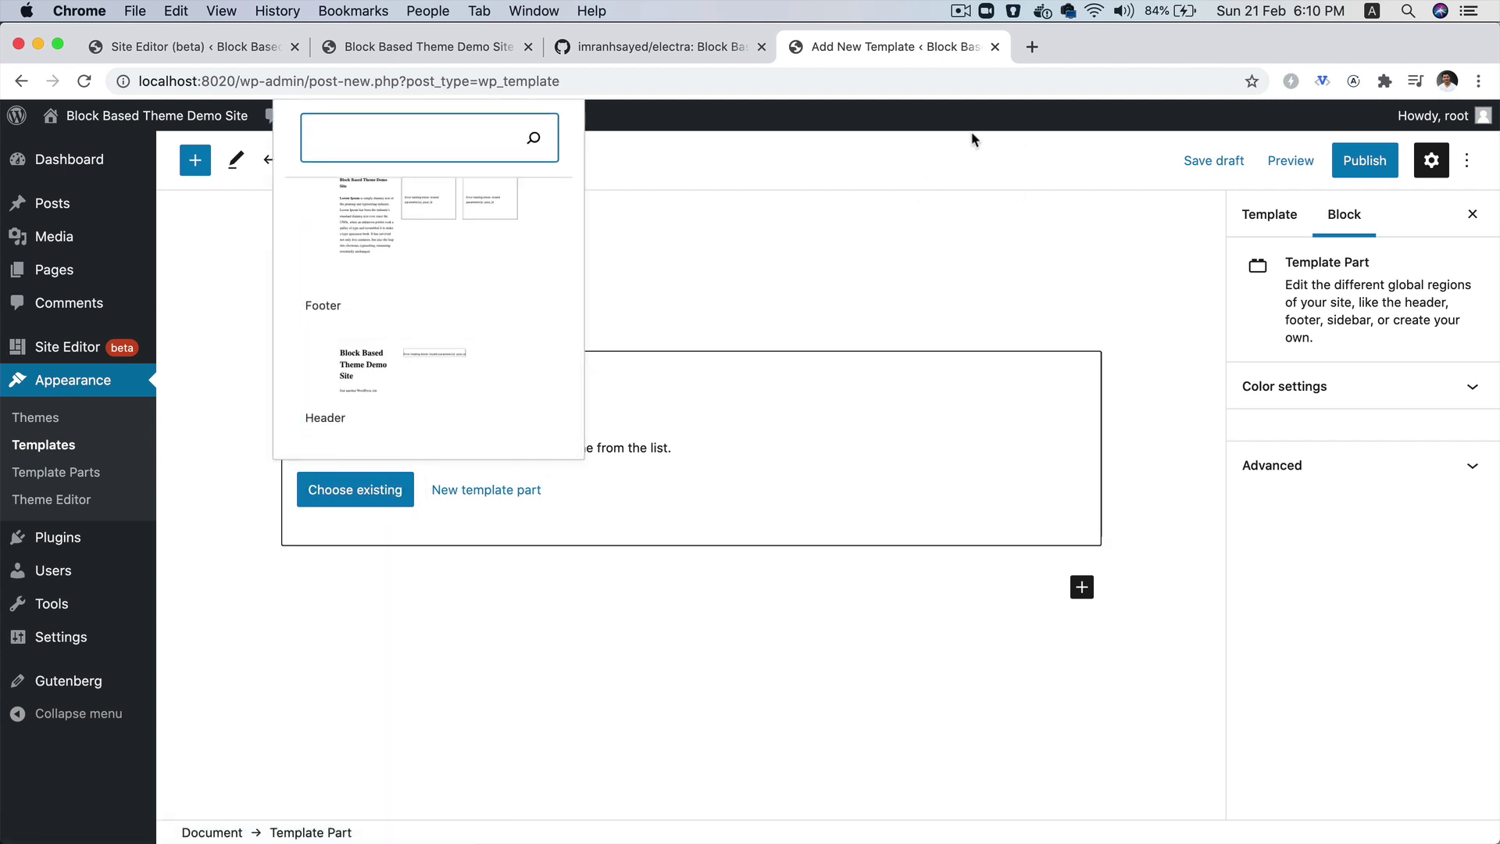
pyautogui.press('super+w')
pyautogui.click(907, 305)
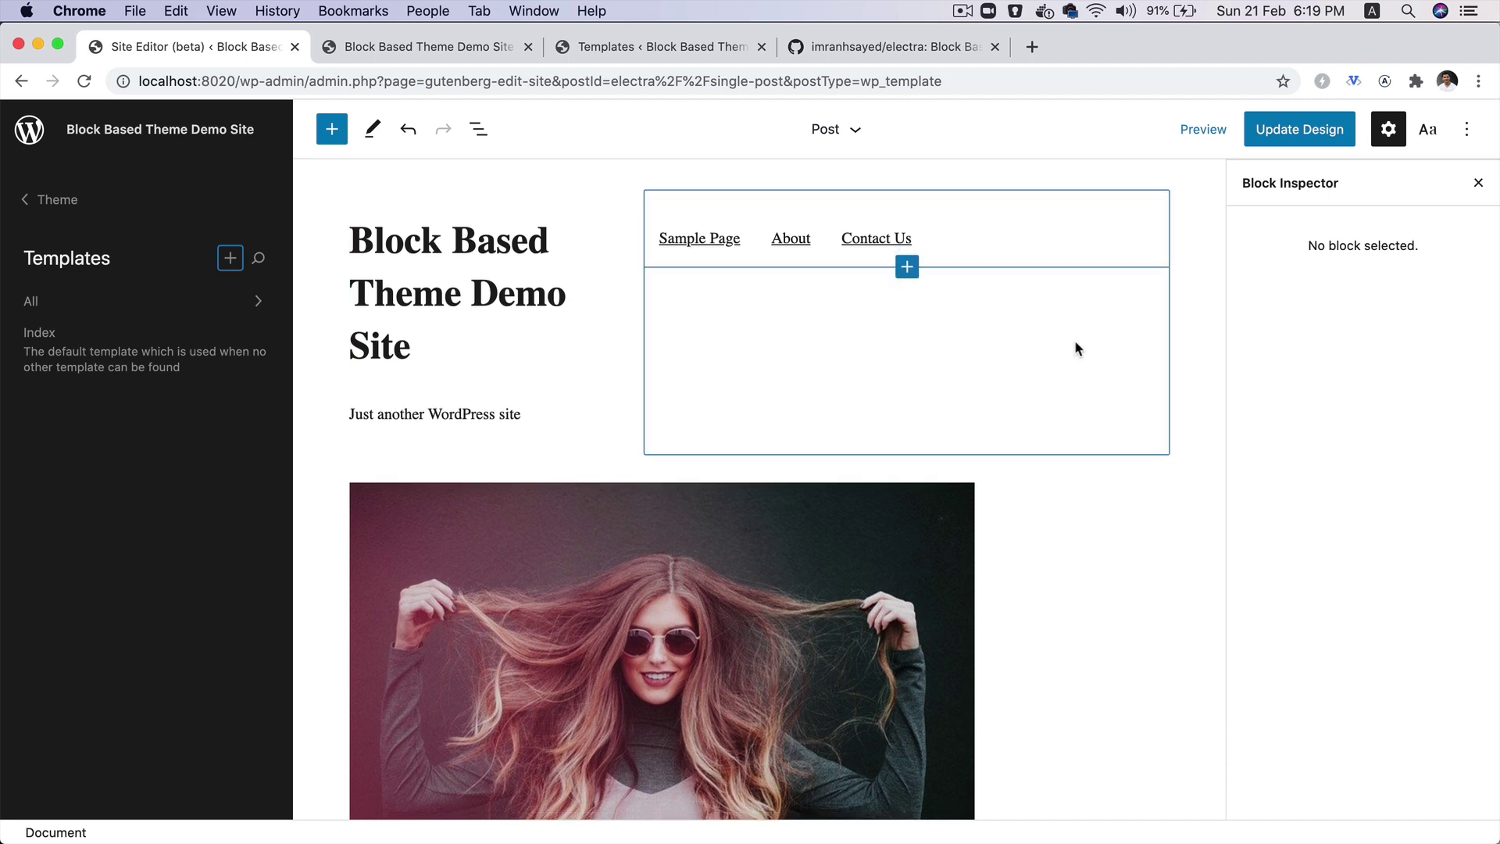
# Remove the Query block from the main Group of the Post template.
pyautogui.scroll(-20, 1075, 344)
pyautogui.scroll(20, 1075, 340)
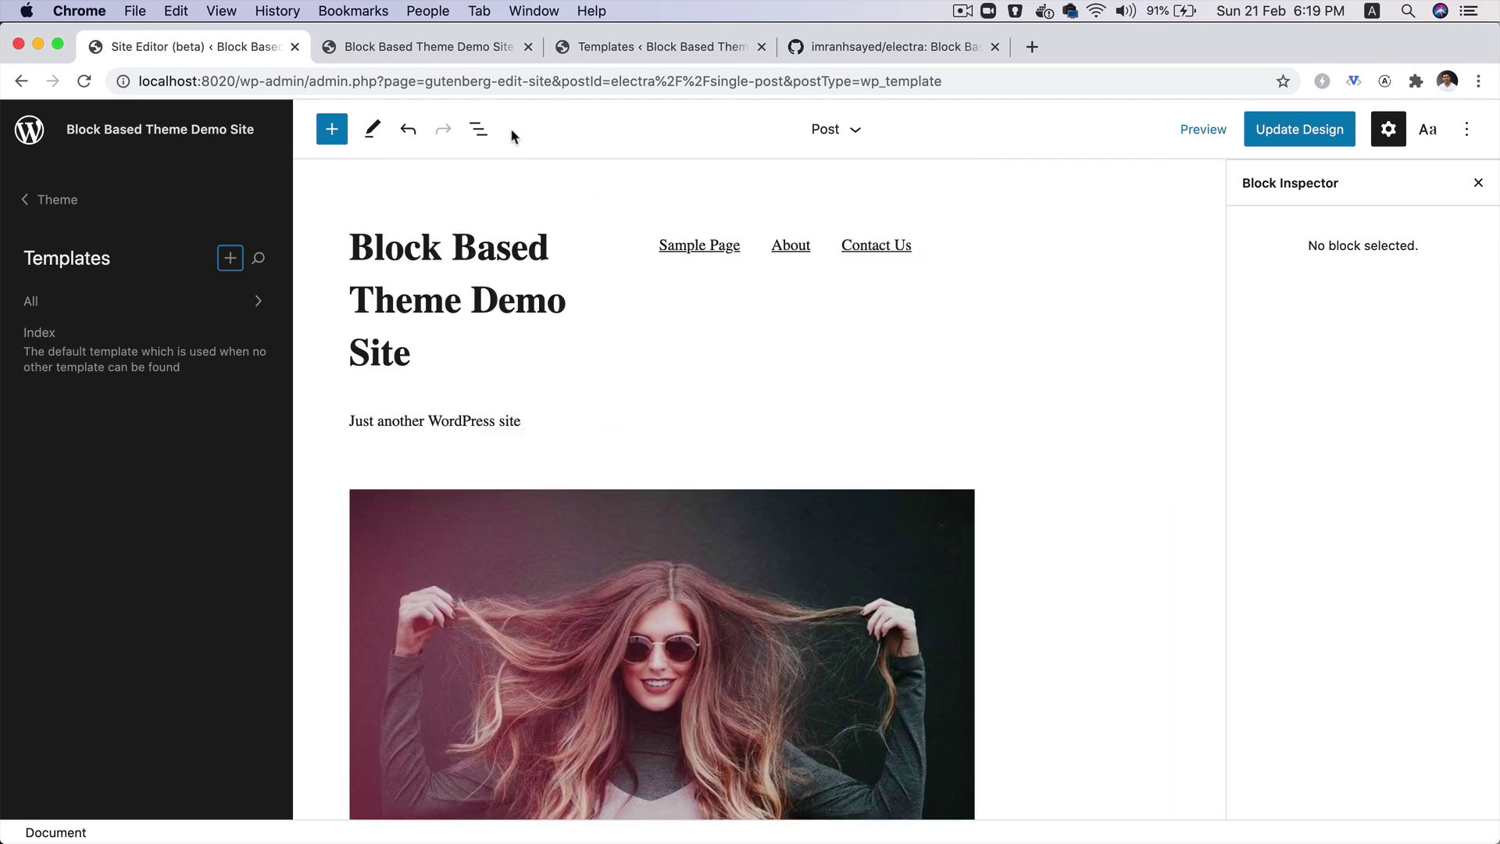
pyautogui.click(480, 134)
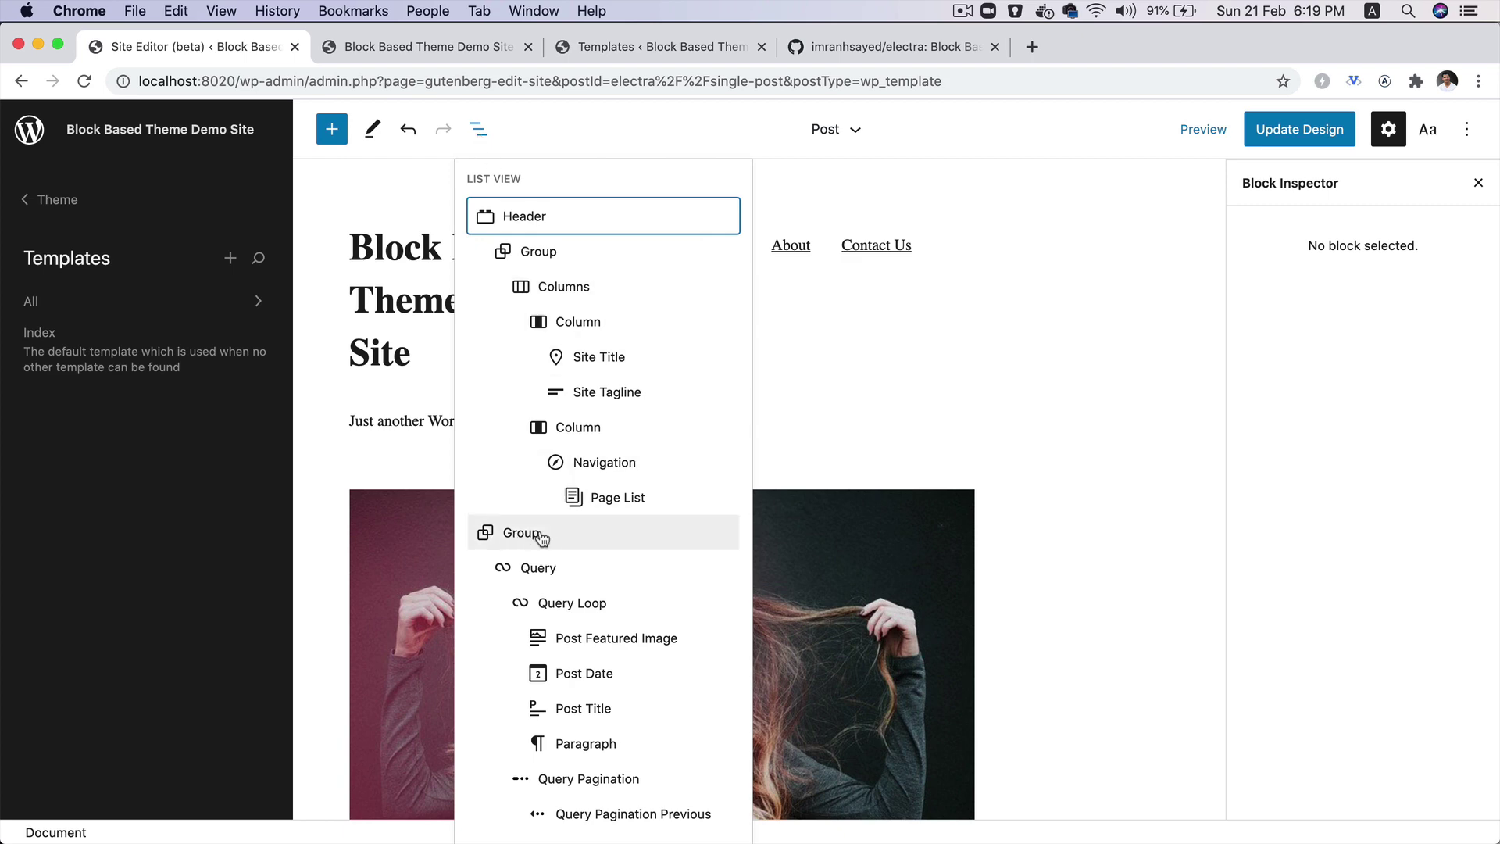
pyautogui.click(588, 567)
pyautogui.click(618, 186)
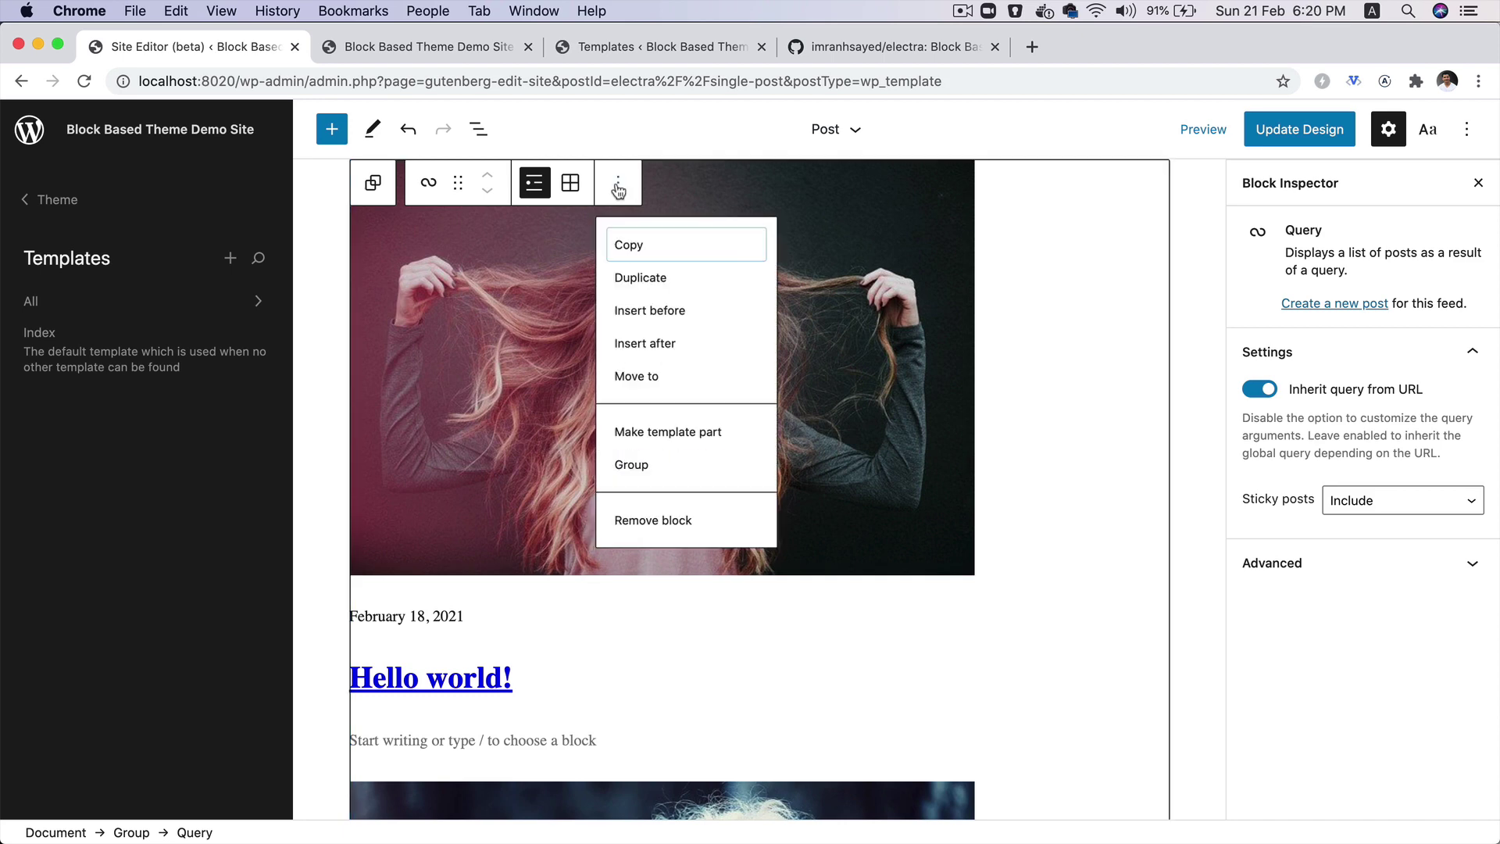
pyautogui.click(700, 539)
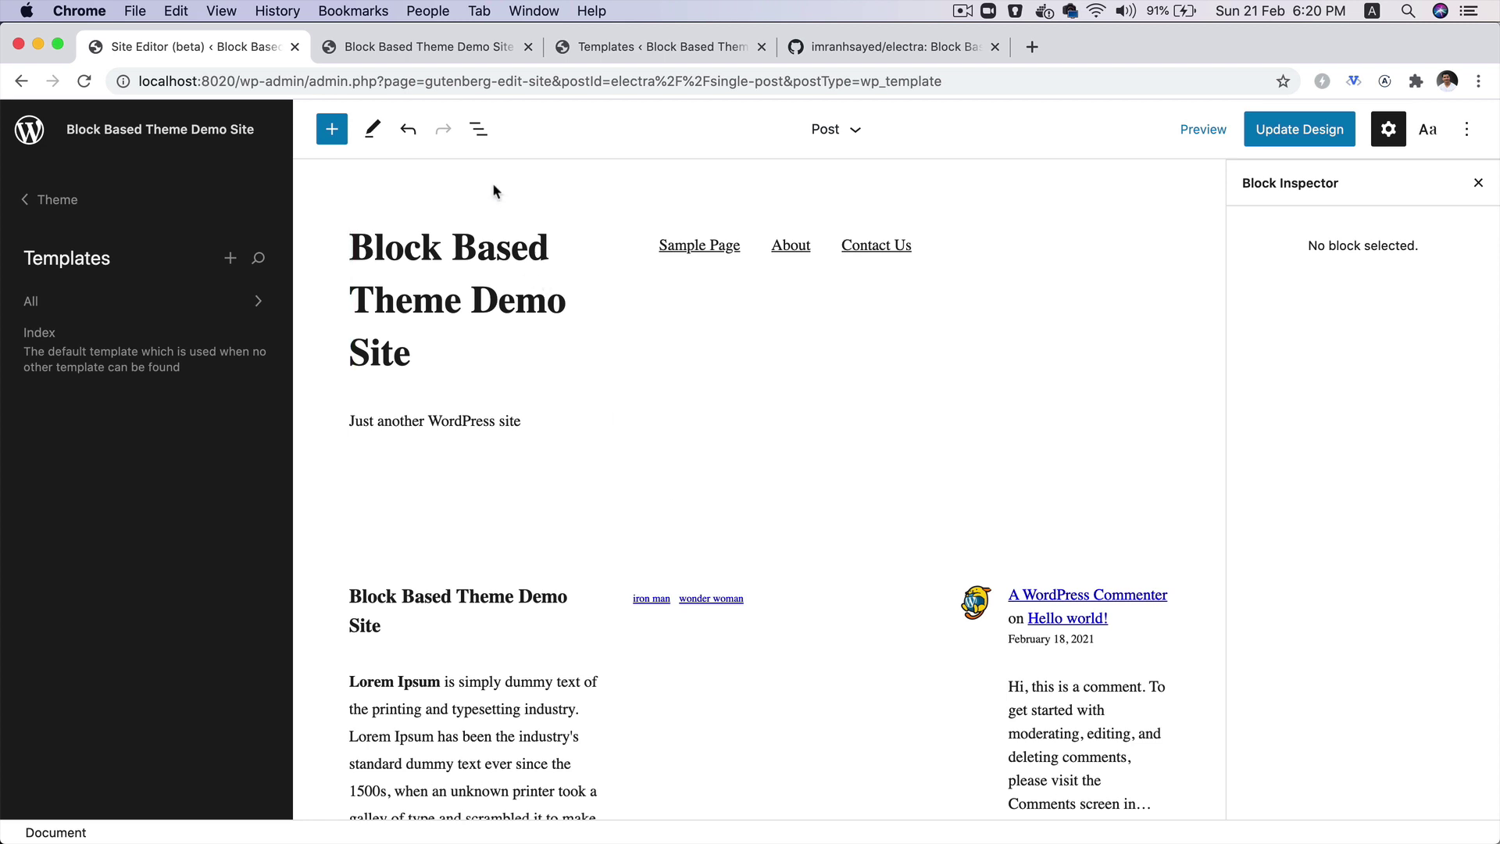
# Insert a Columns block with the 70 / 30 variation in the empty Group between the header and footer.
pyautogui.click(479, 129)
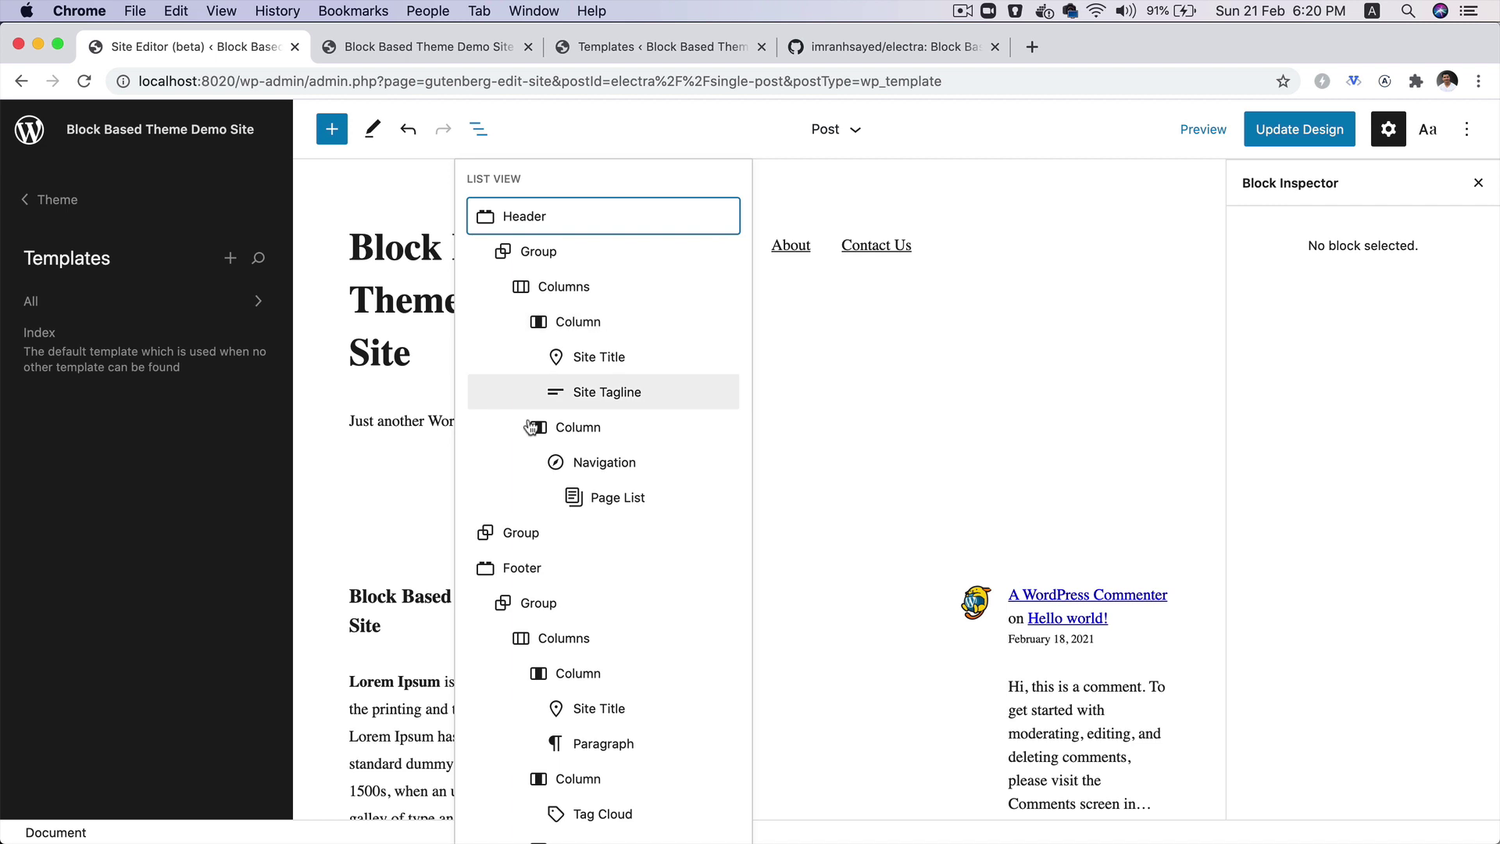
pyautogui.click(553, 538)
pyautogui.click(1404, 348)
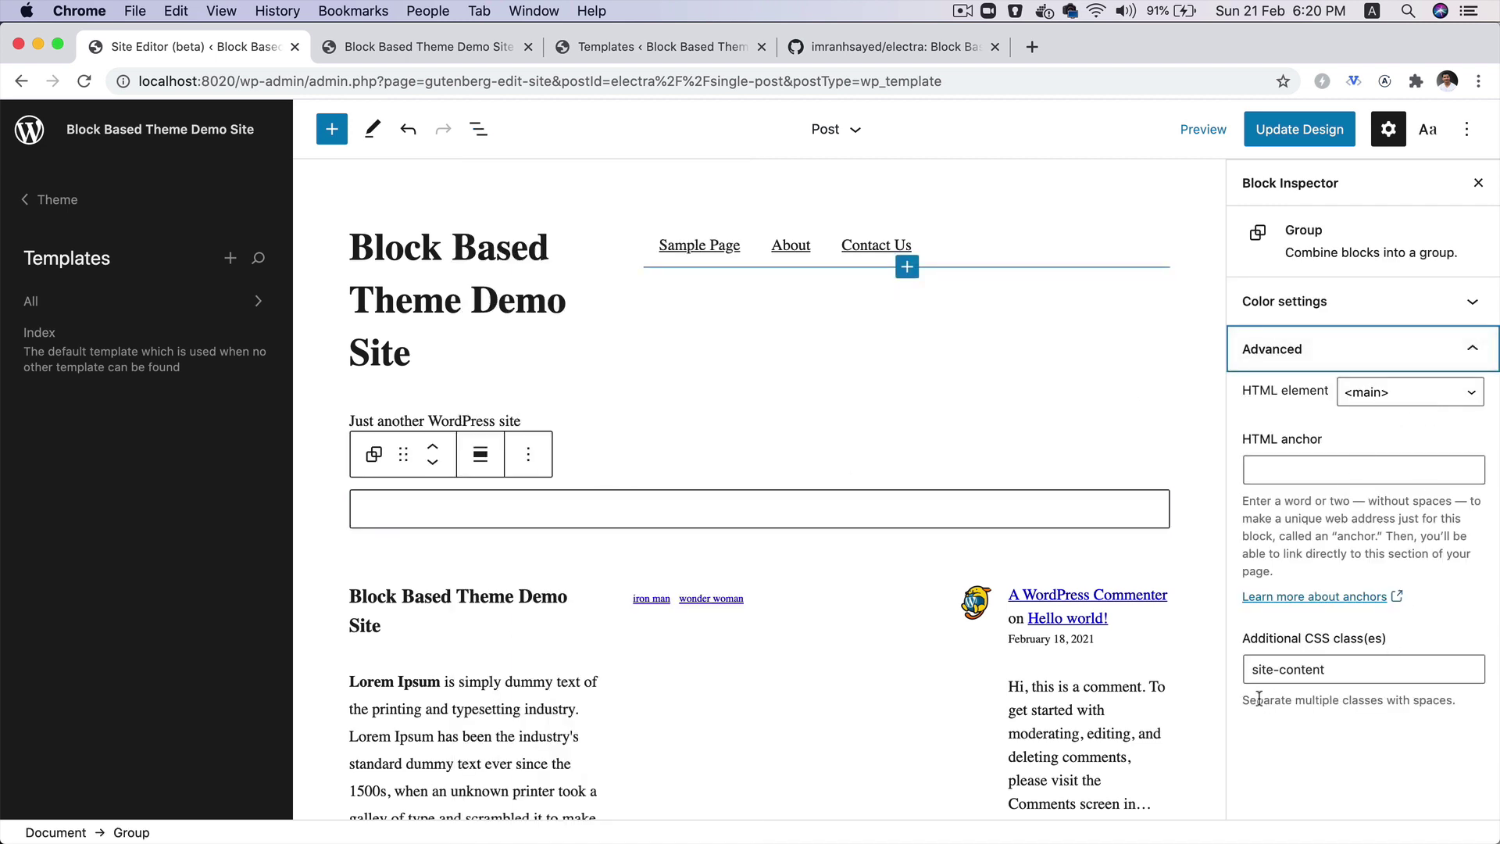
pyautogui.click(753, 509)
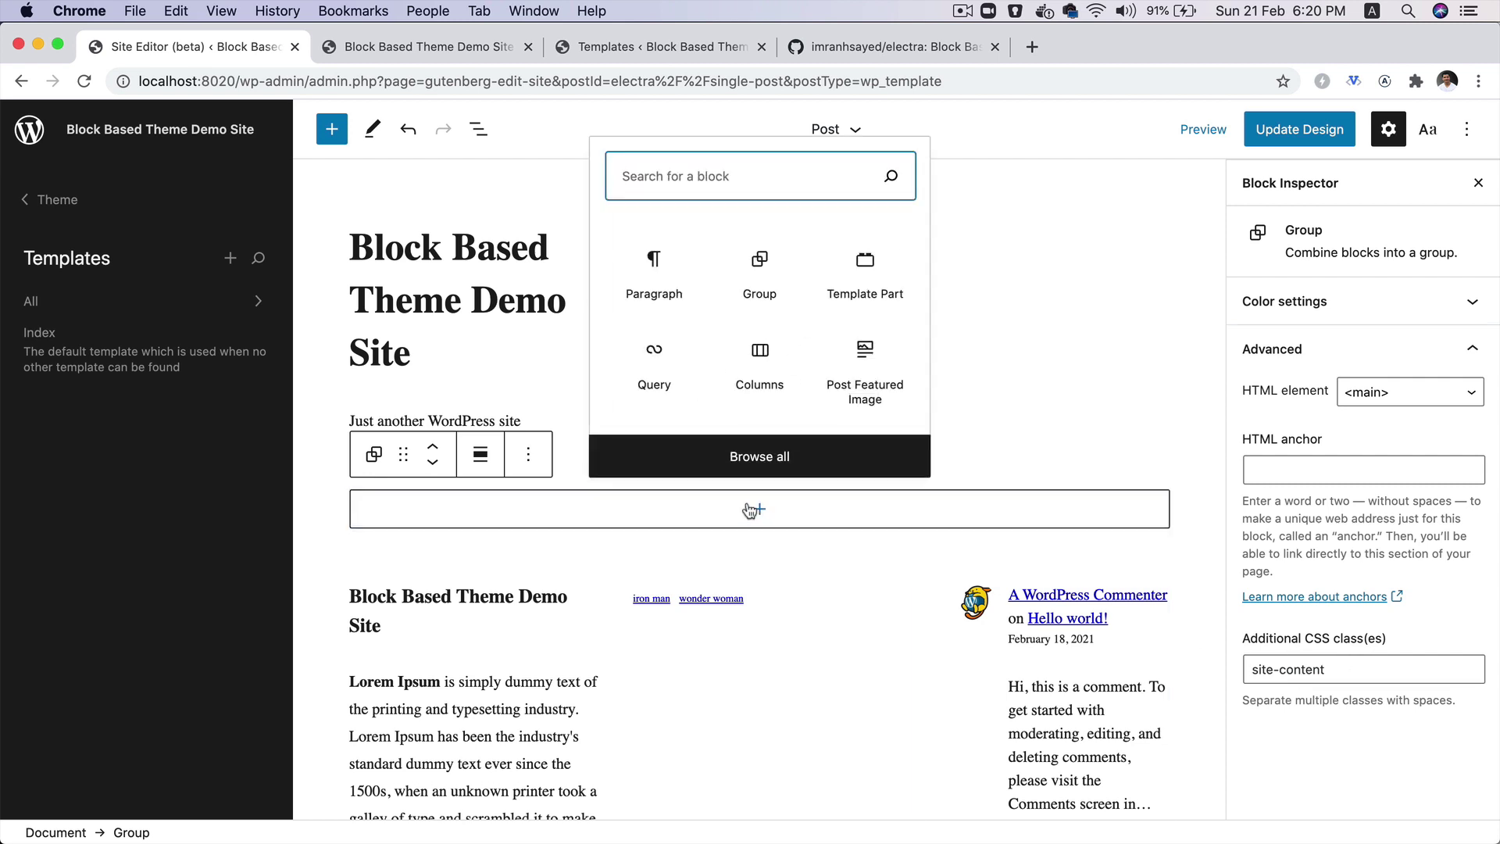
pyautogui.write('col')
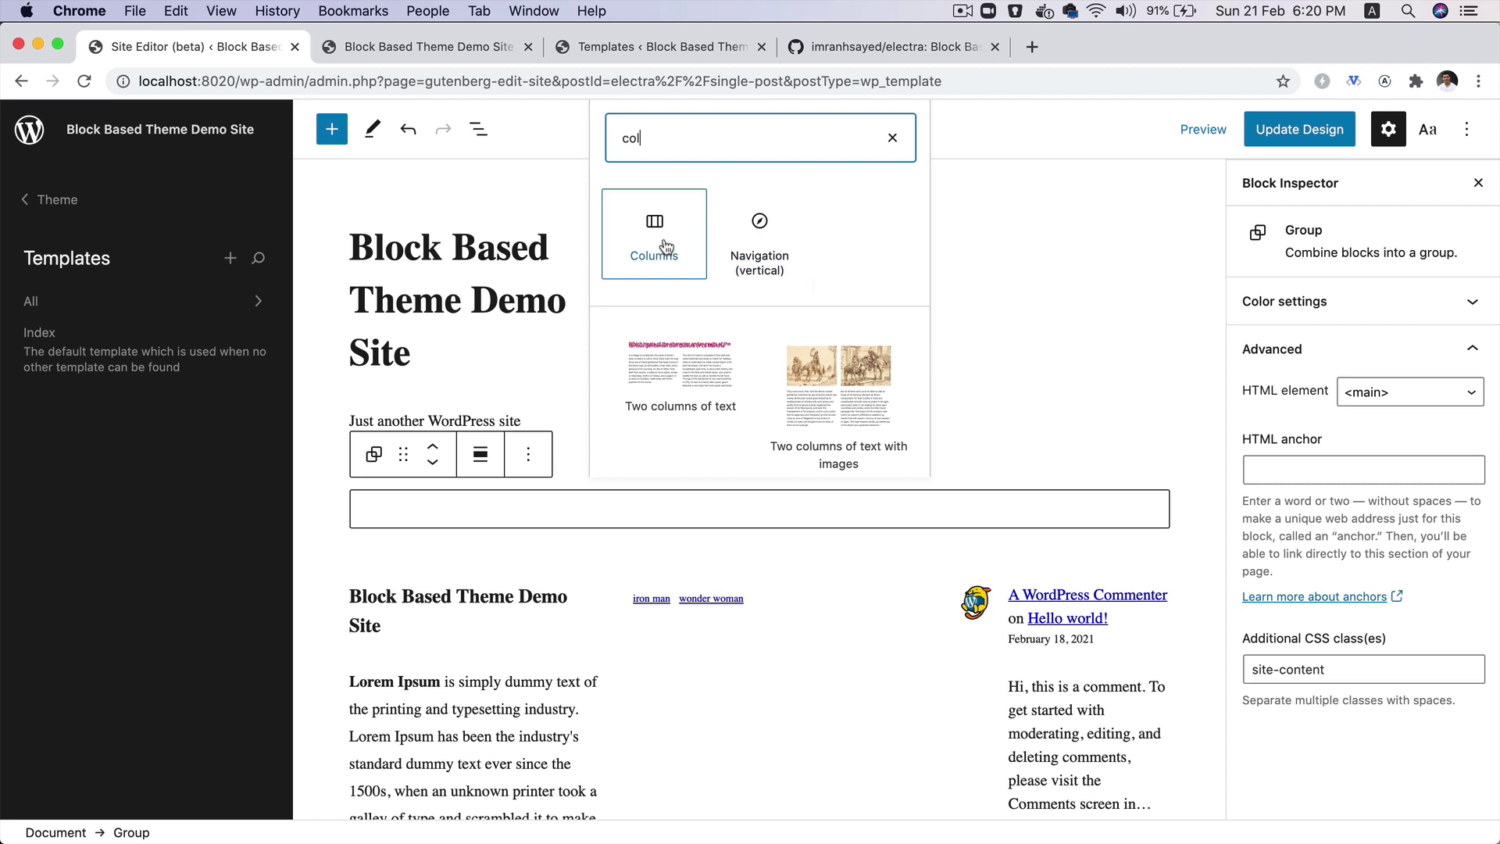
pyautogui.click(655, 234)
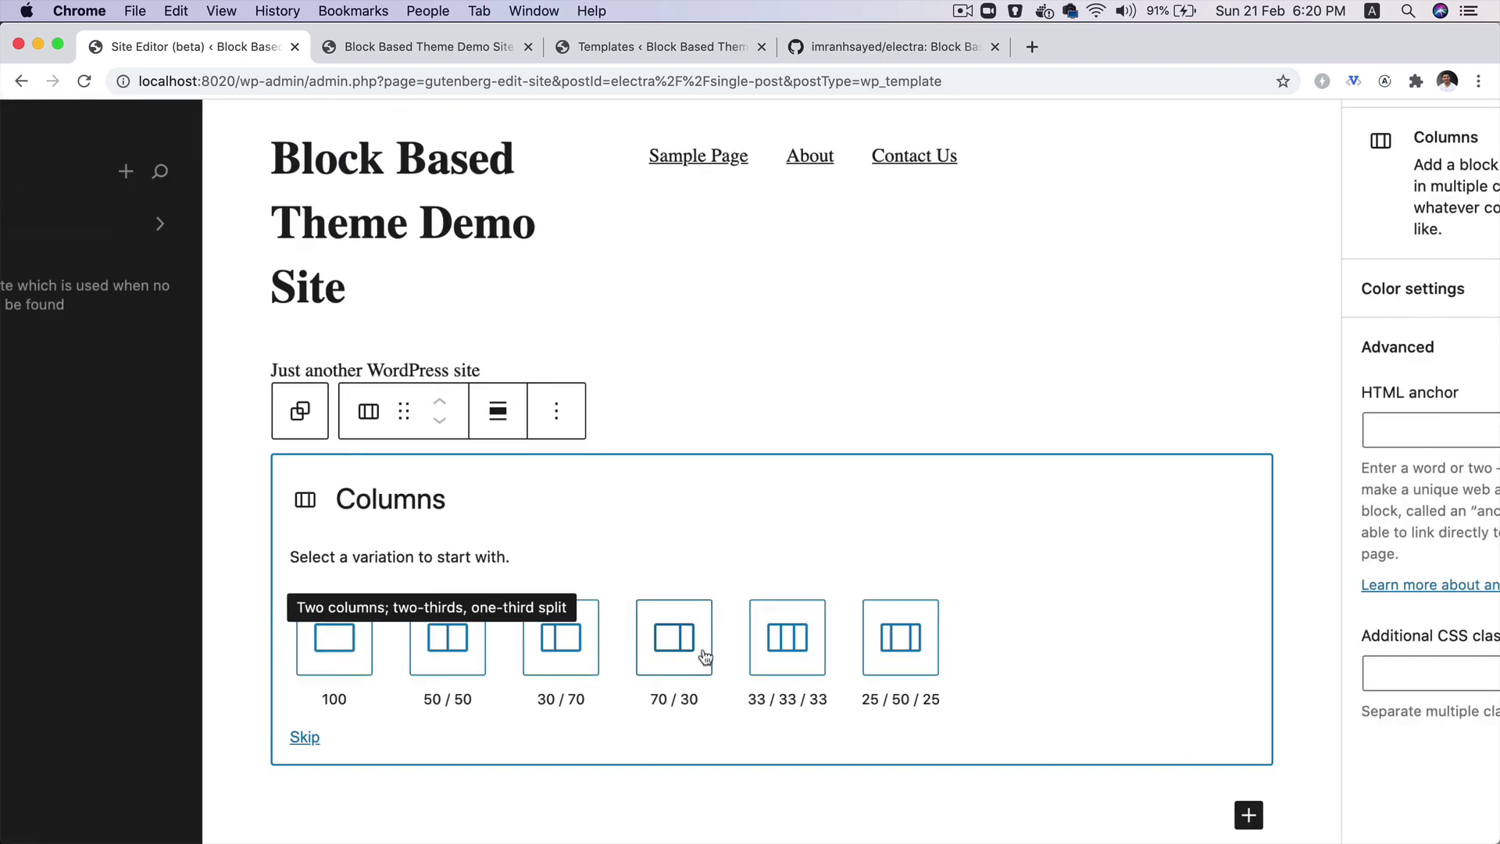
pyautogui.click(701, 653)
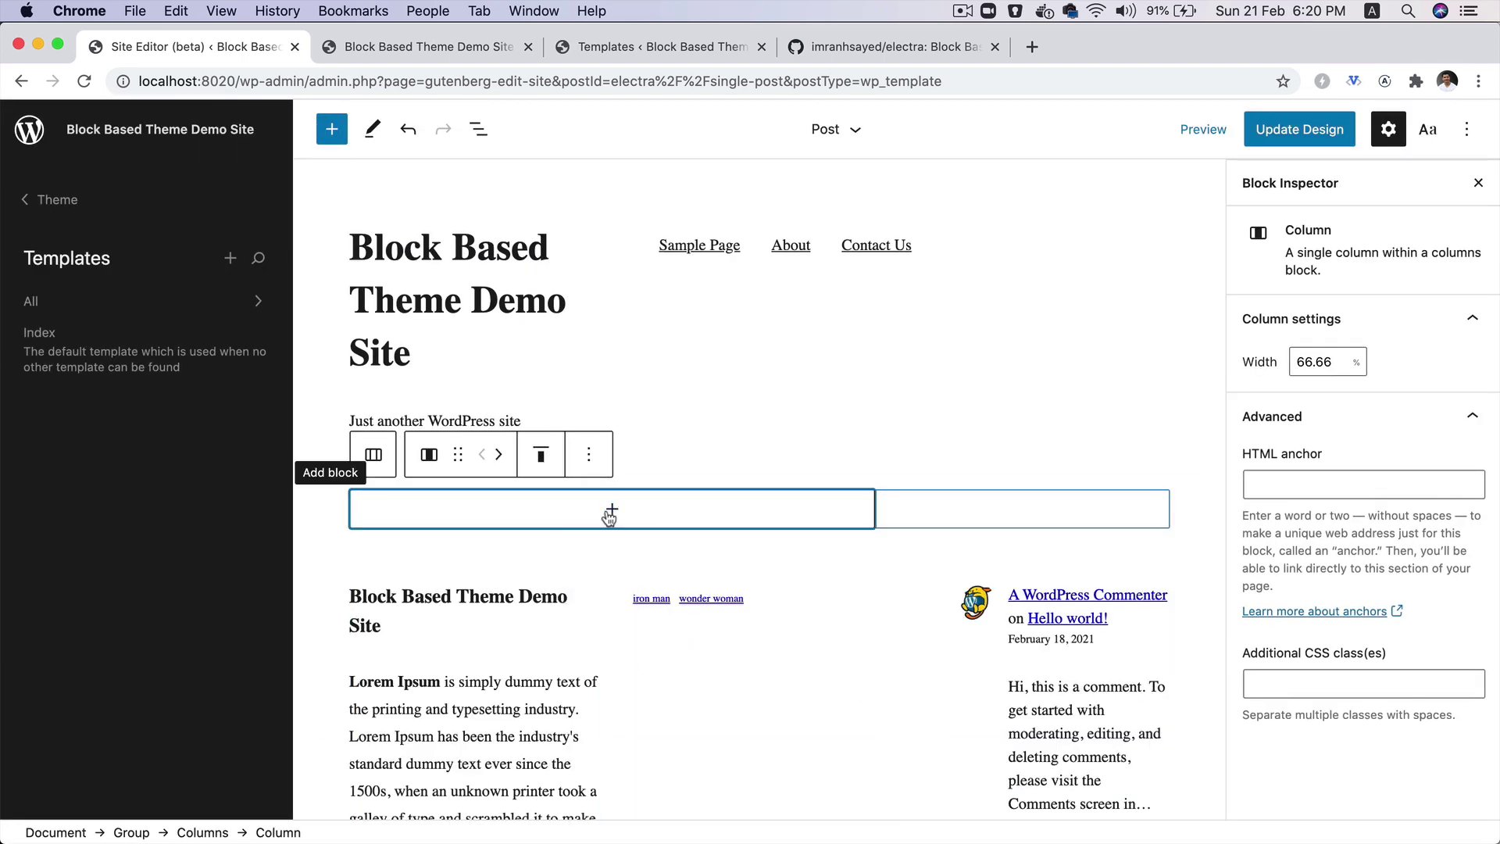
# Insert a Group block in the wider column and add a Post Title block inside it.
pyautogui.click(609, 510)
pyautogui.write('gr')
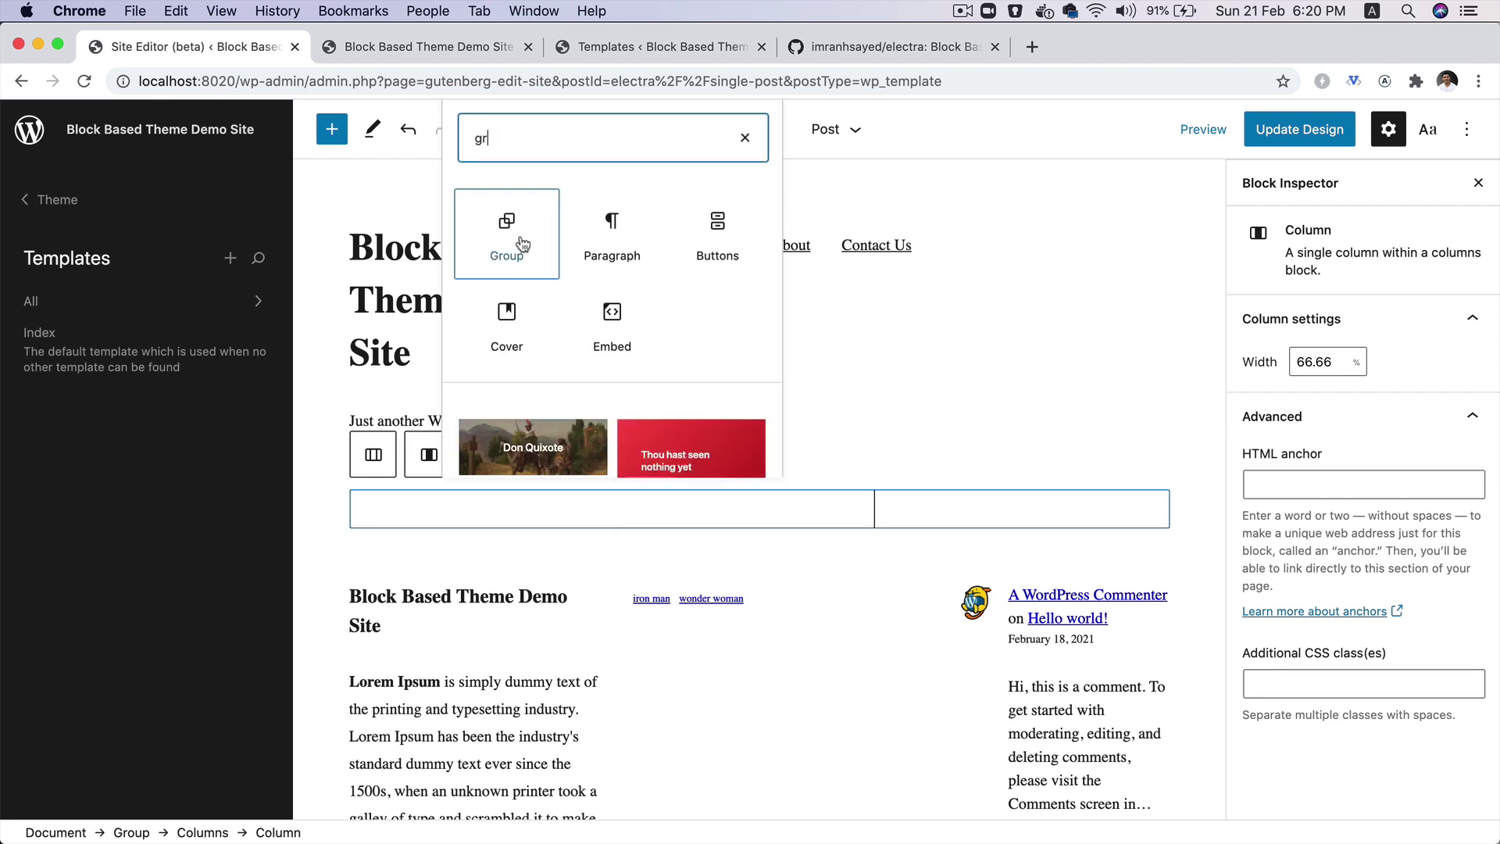
pyautogui.click(517, 244)
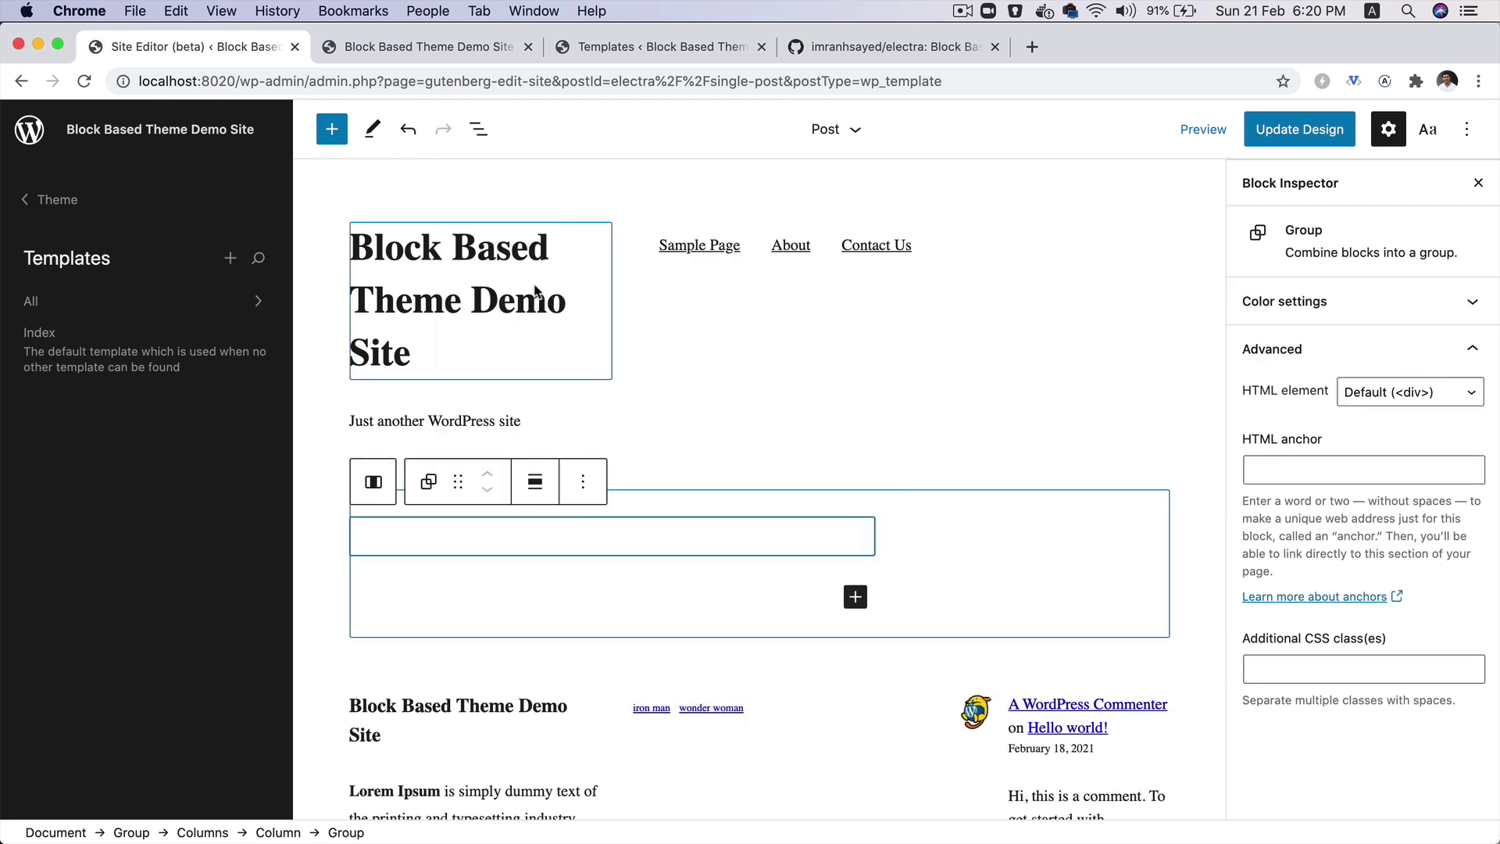
pyautogui.click(607, 538)
pyautogui.write('post')
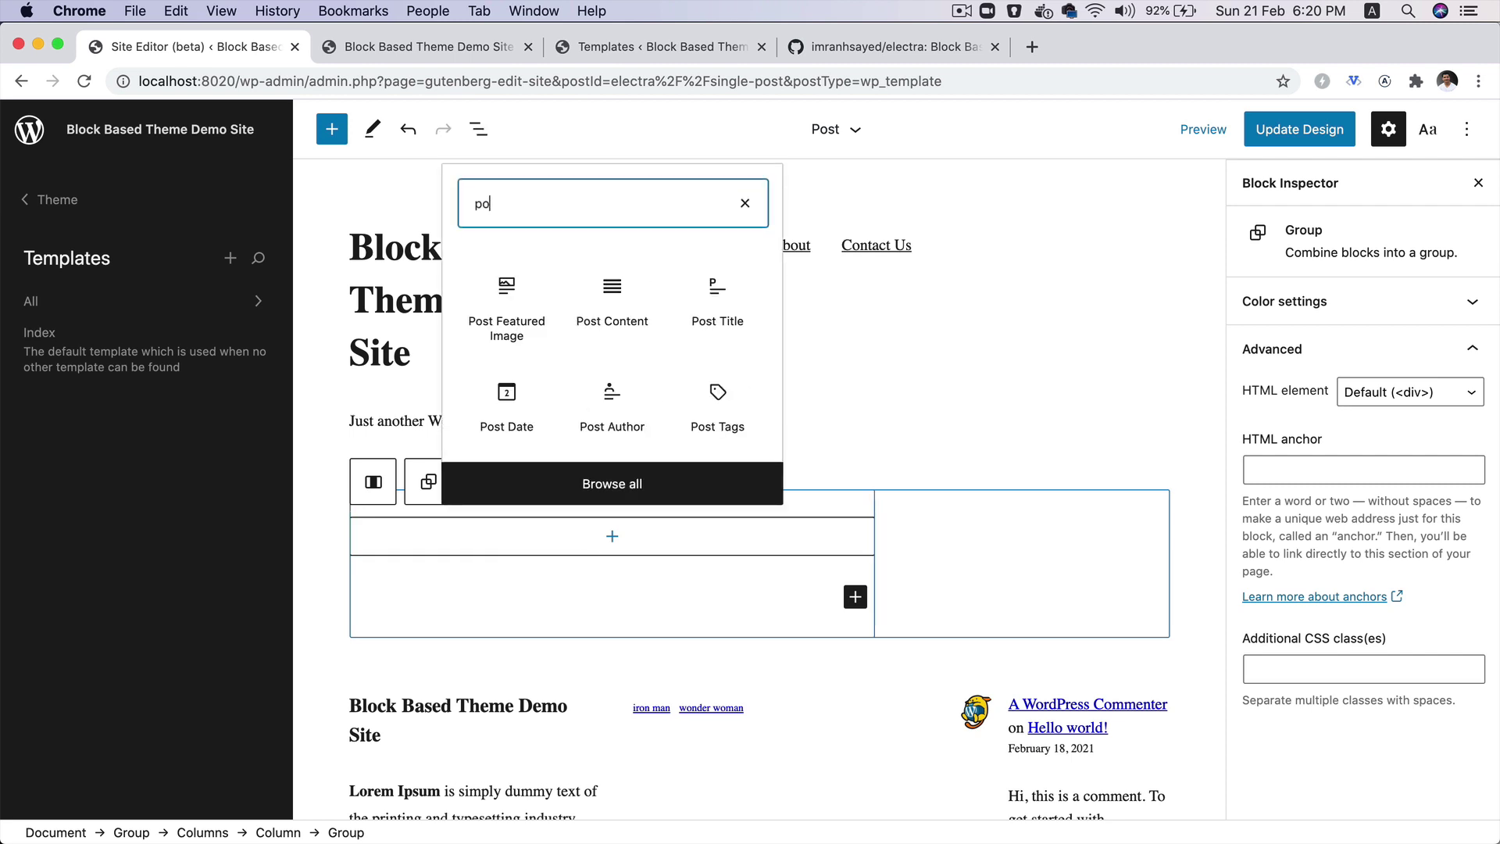
pyautogui.click(716, 300)
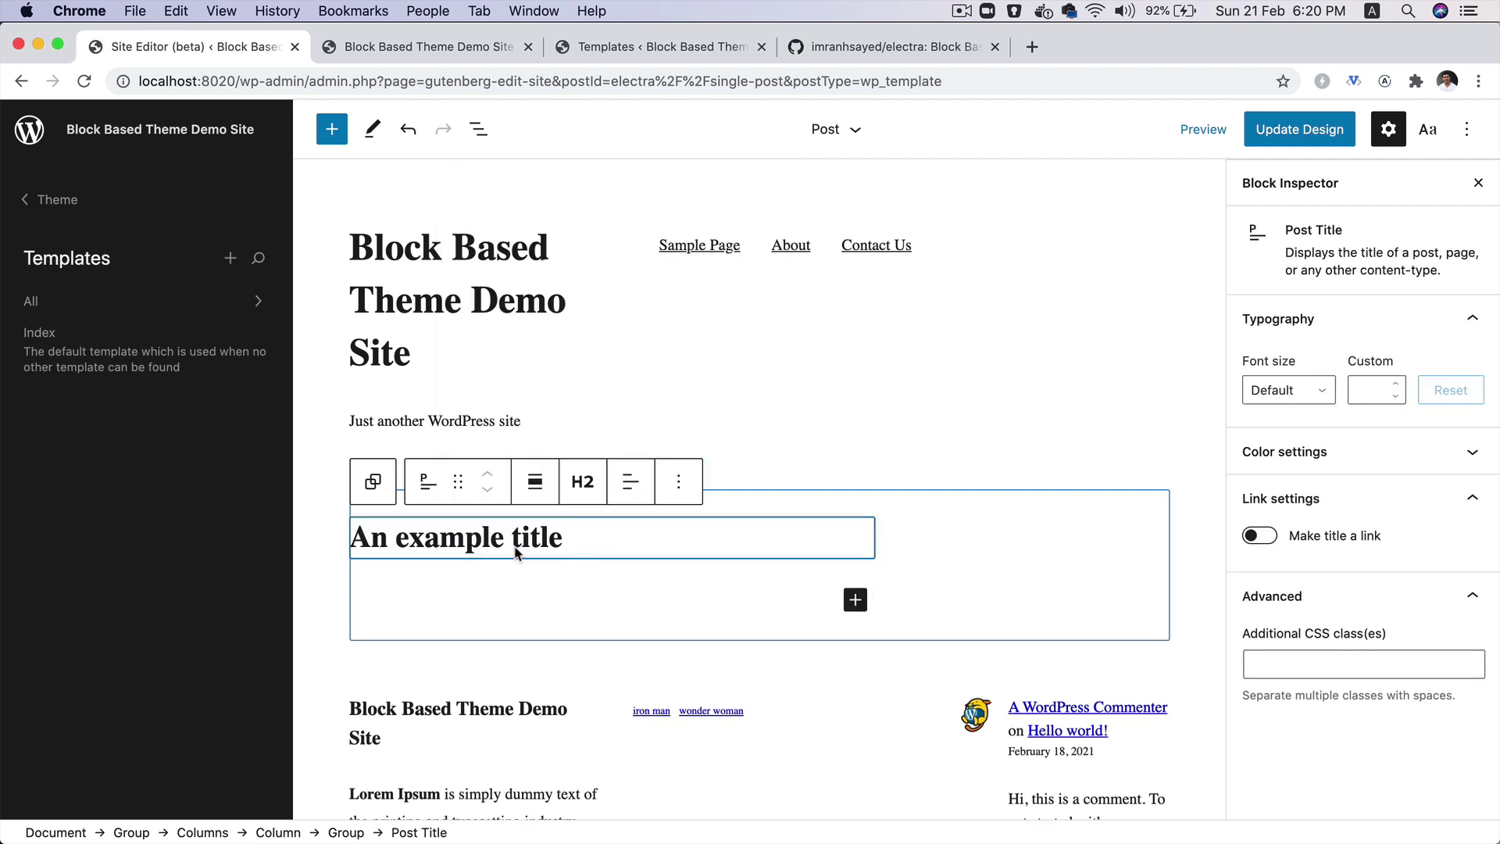
# Add a Post Date block below the Post Title in the wider column's Group.
pyautogui.click(784, 591)
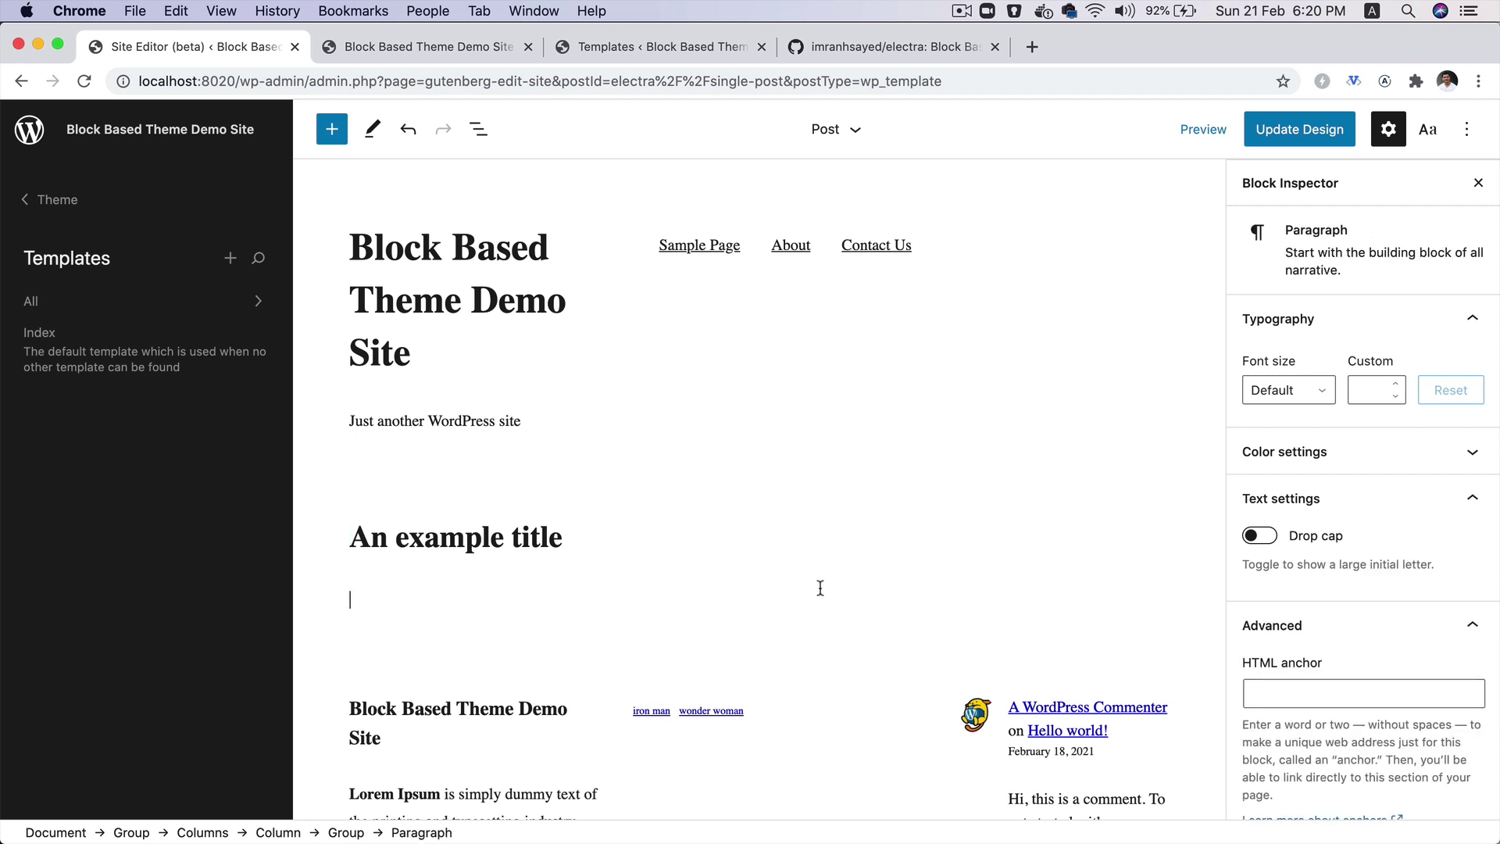
pyautogui.click(855, 599)
pyautogui.write('date')
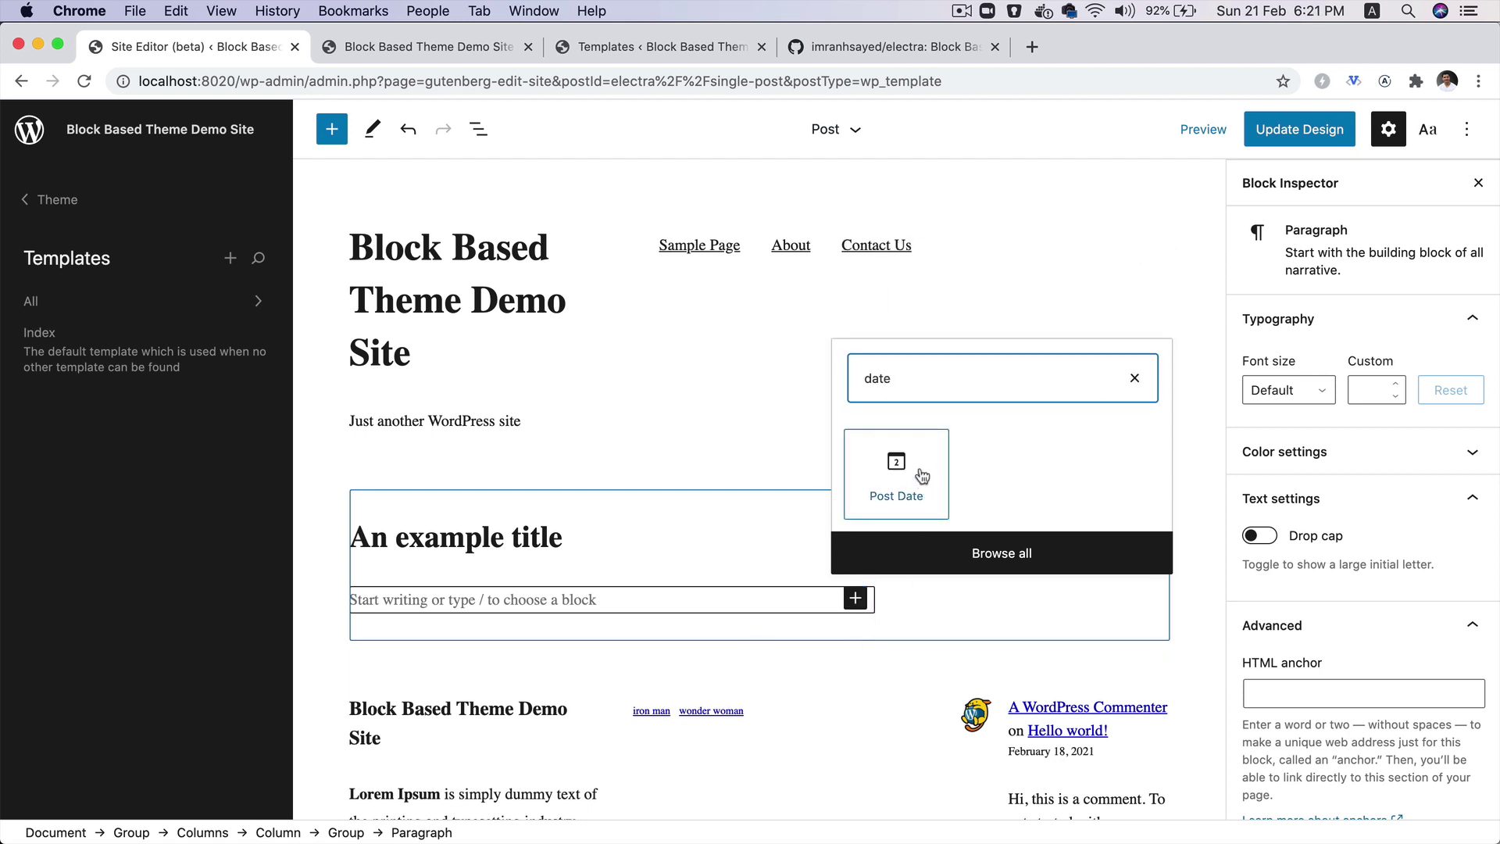
pyautogui.click(896, 473)
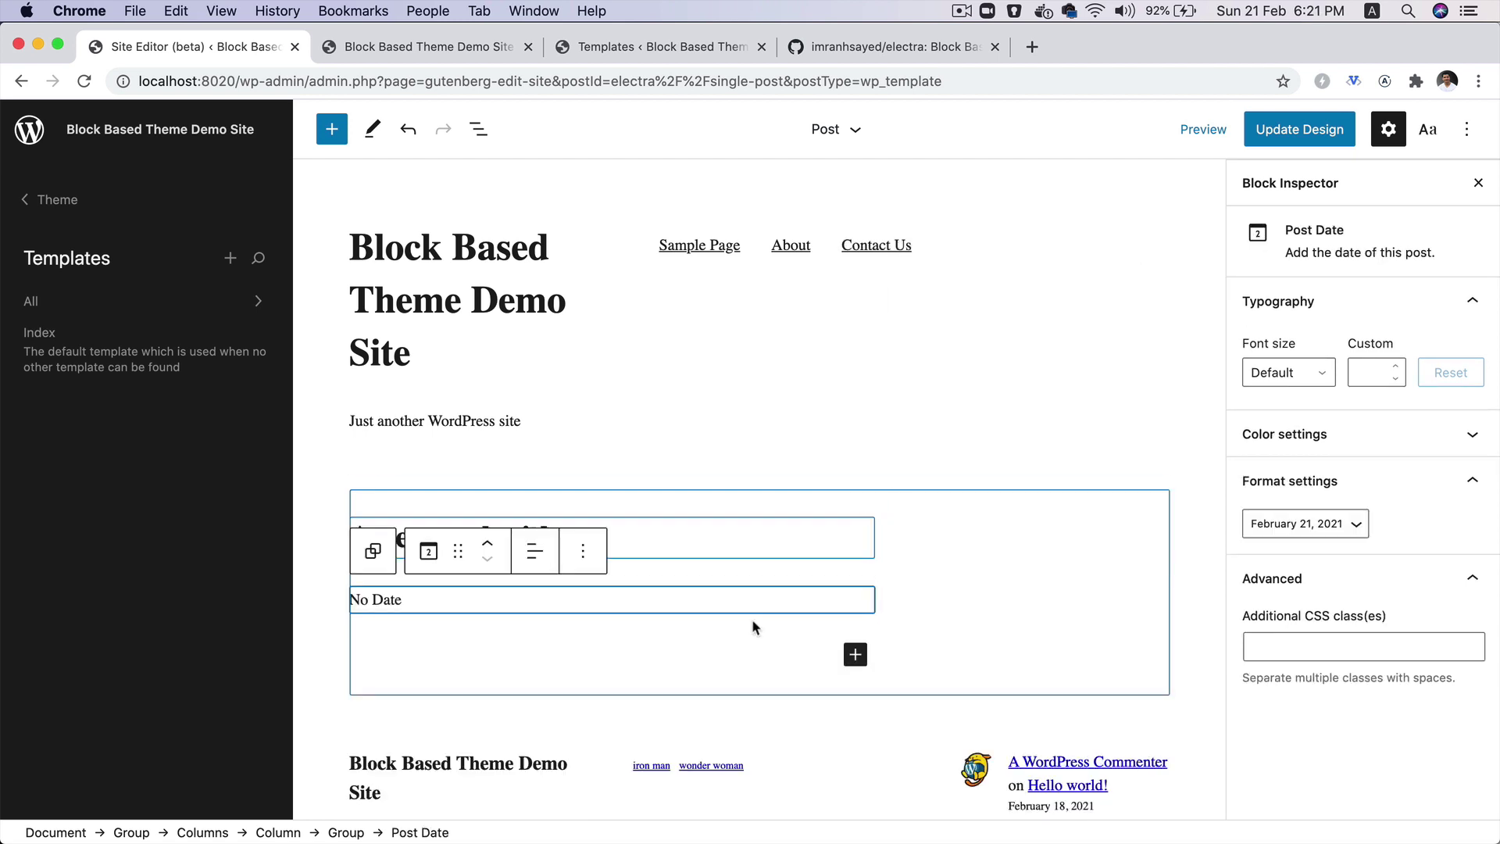
# Add a Post Author block and a Post Featured Image block below the Post Date in the wider column's Group.
pyautogui.click(855, 655)
pyautogui.write('aut')
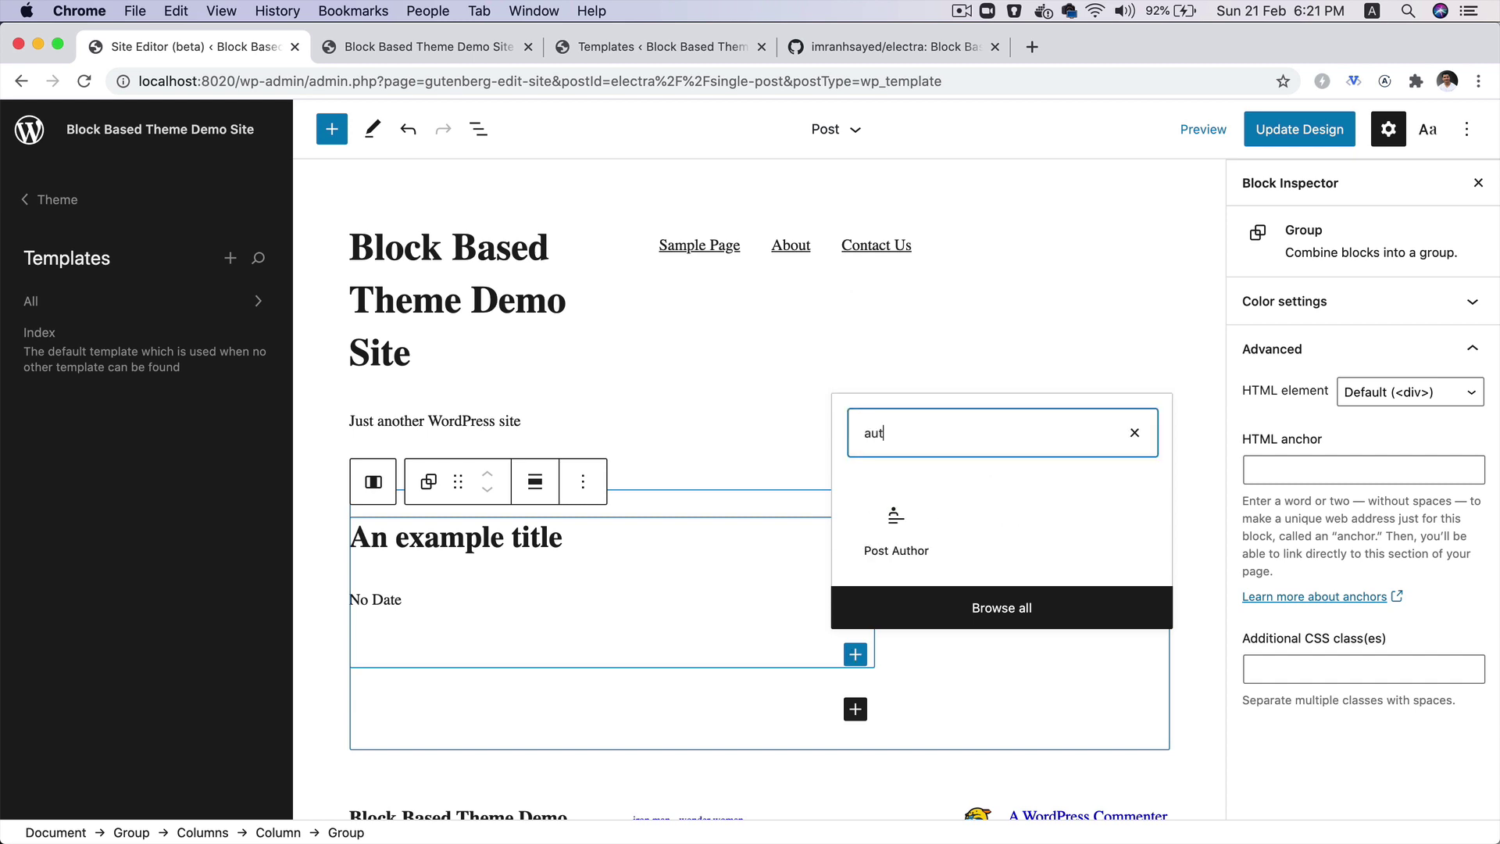
pyautogui.click(896, 523)
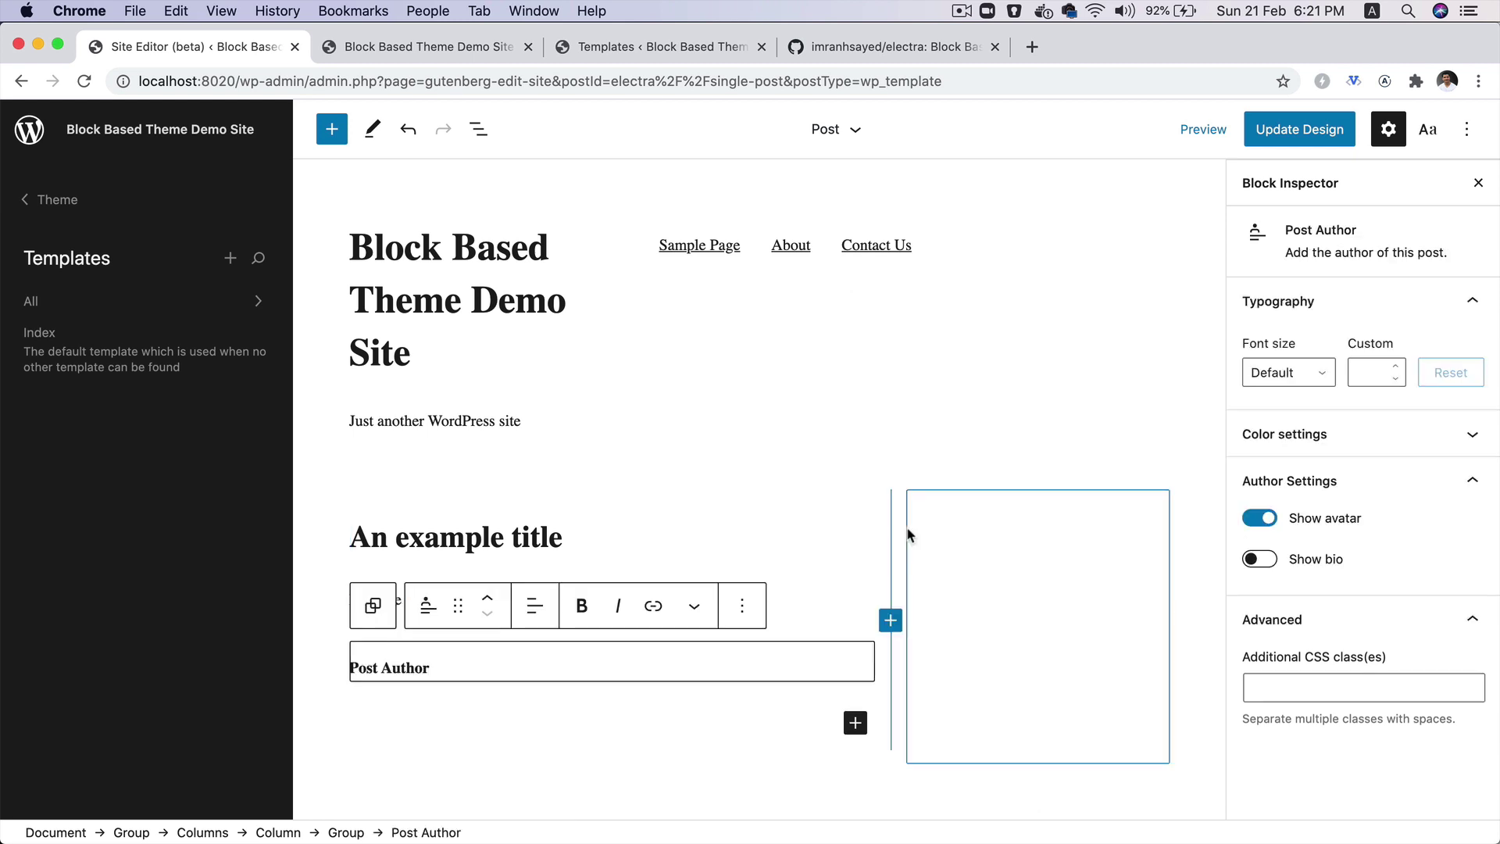
pyautogui.click(856, 724)
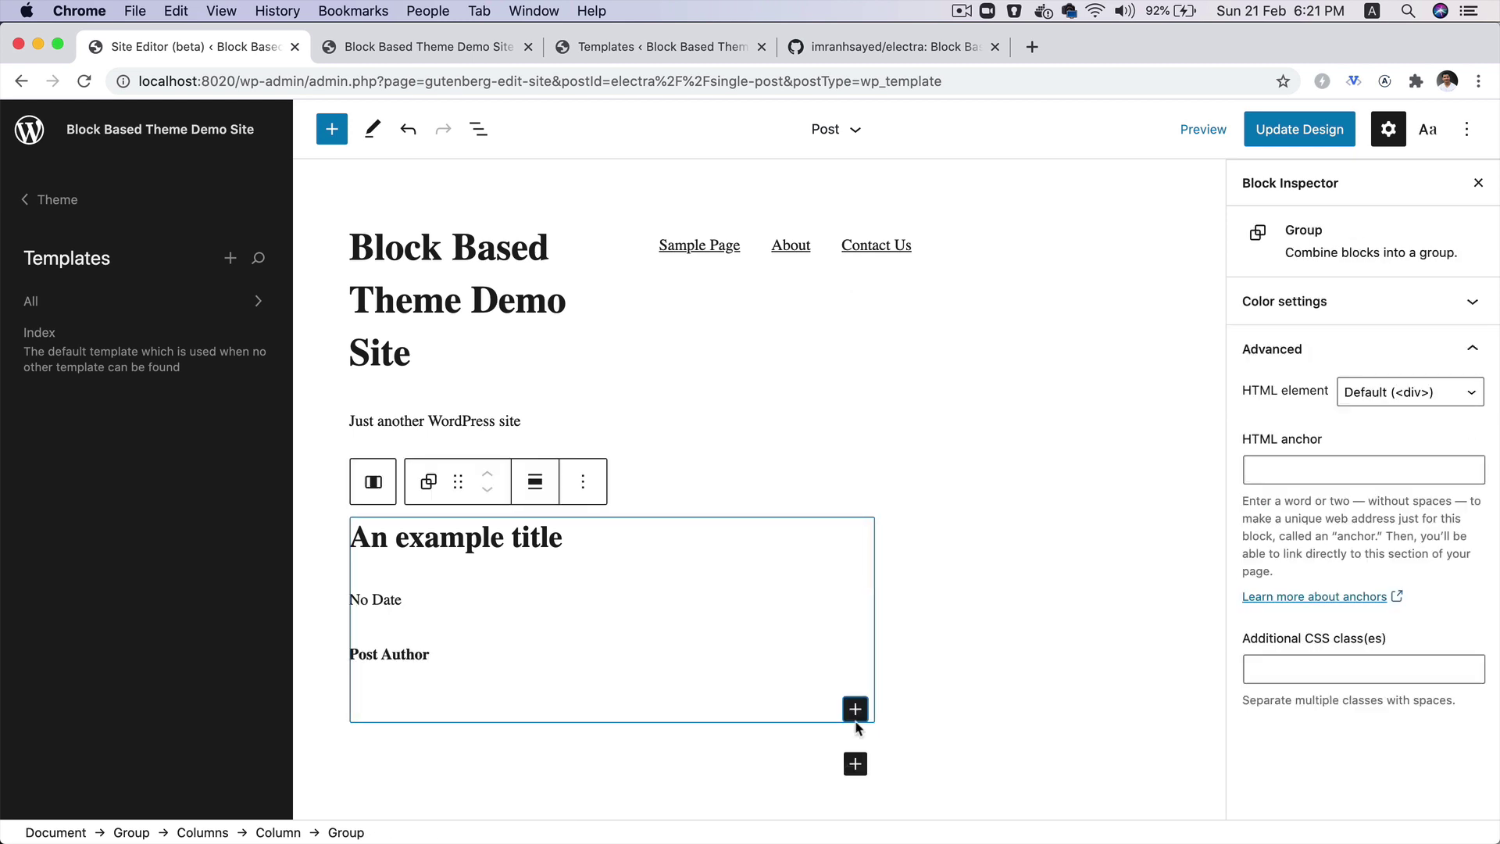
pyautogui.click(855, 712)
pyautogui.write('fea')
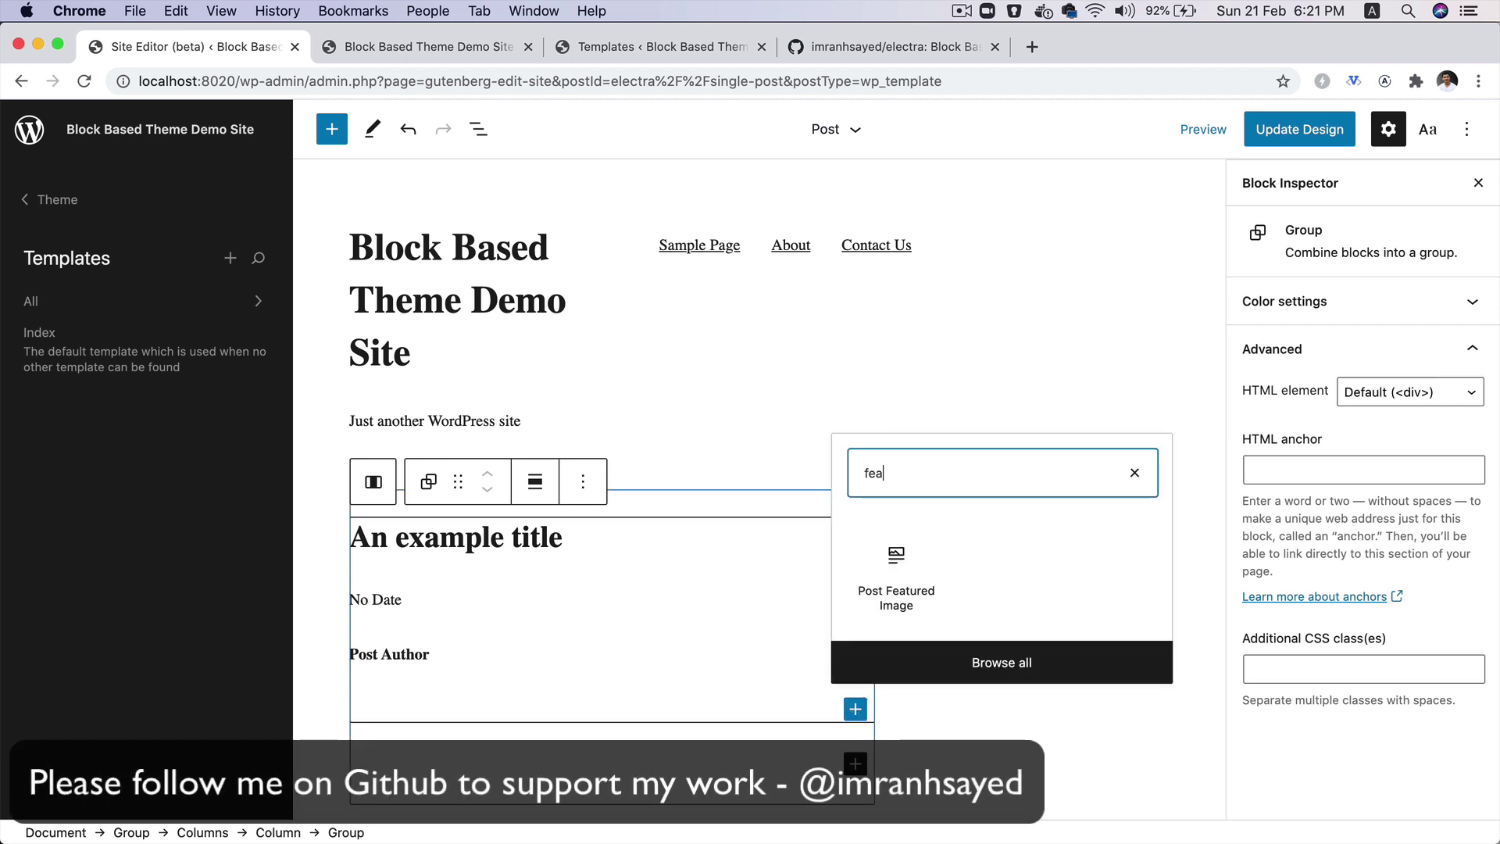
pyautogui.click(896, 570)
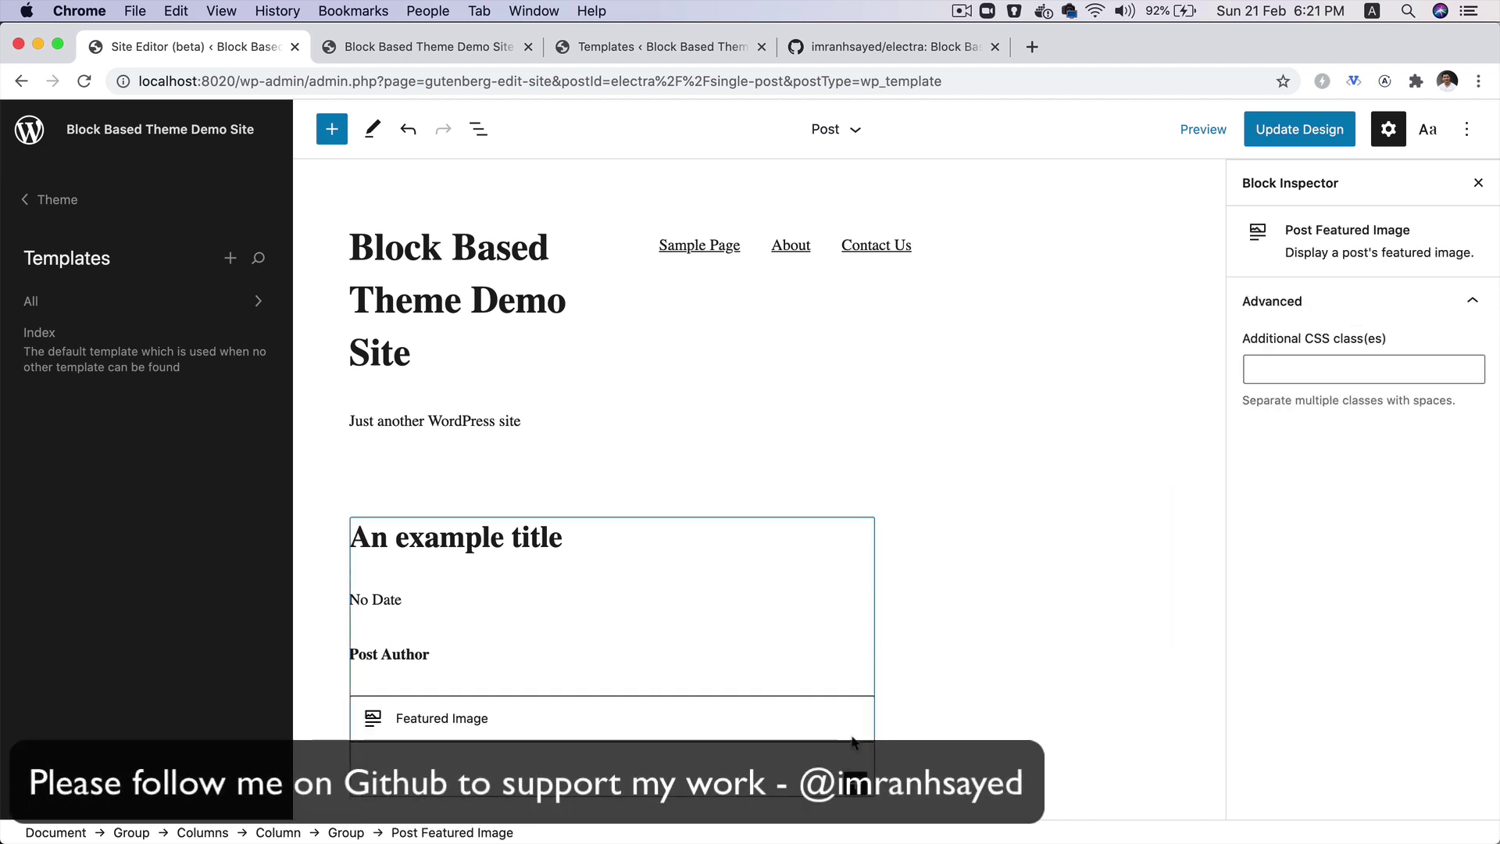
# Add a Post Content block below the Post Featured Image in the wider column's Group.
pyautogui.click(855, 783)
pyautogui.write('cont')
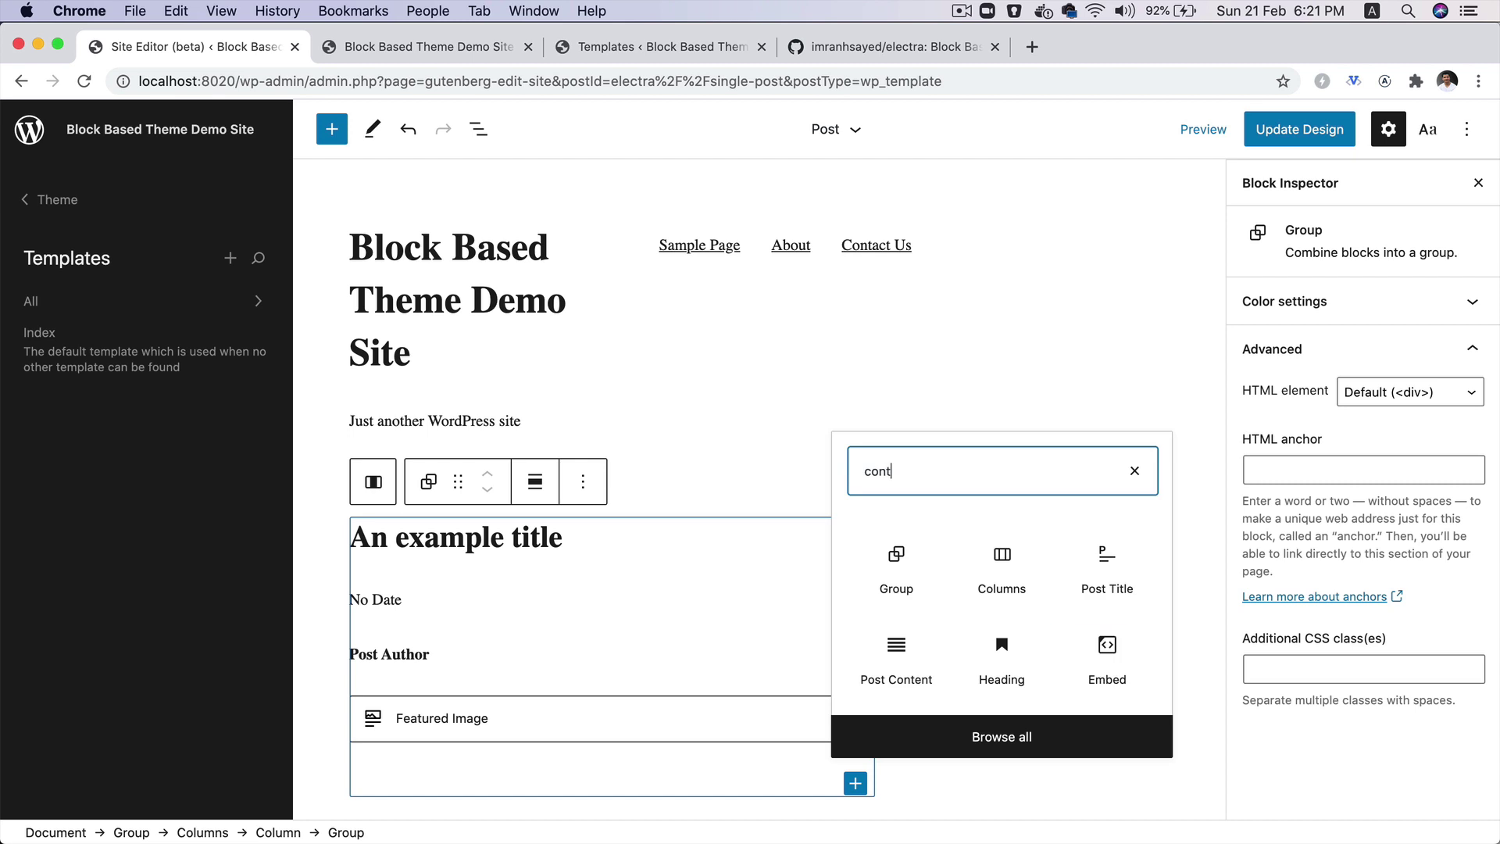
pyautogui.click(899, 673)
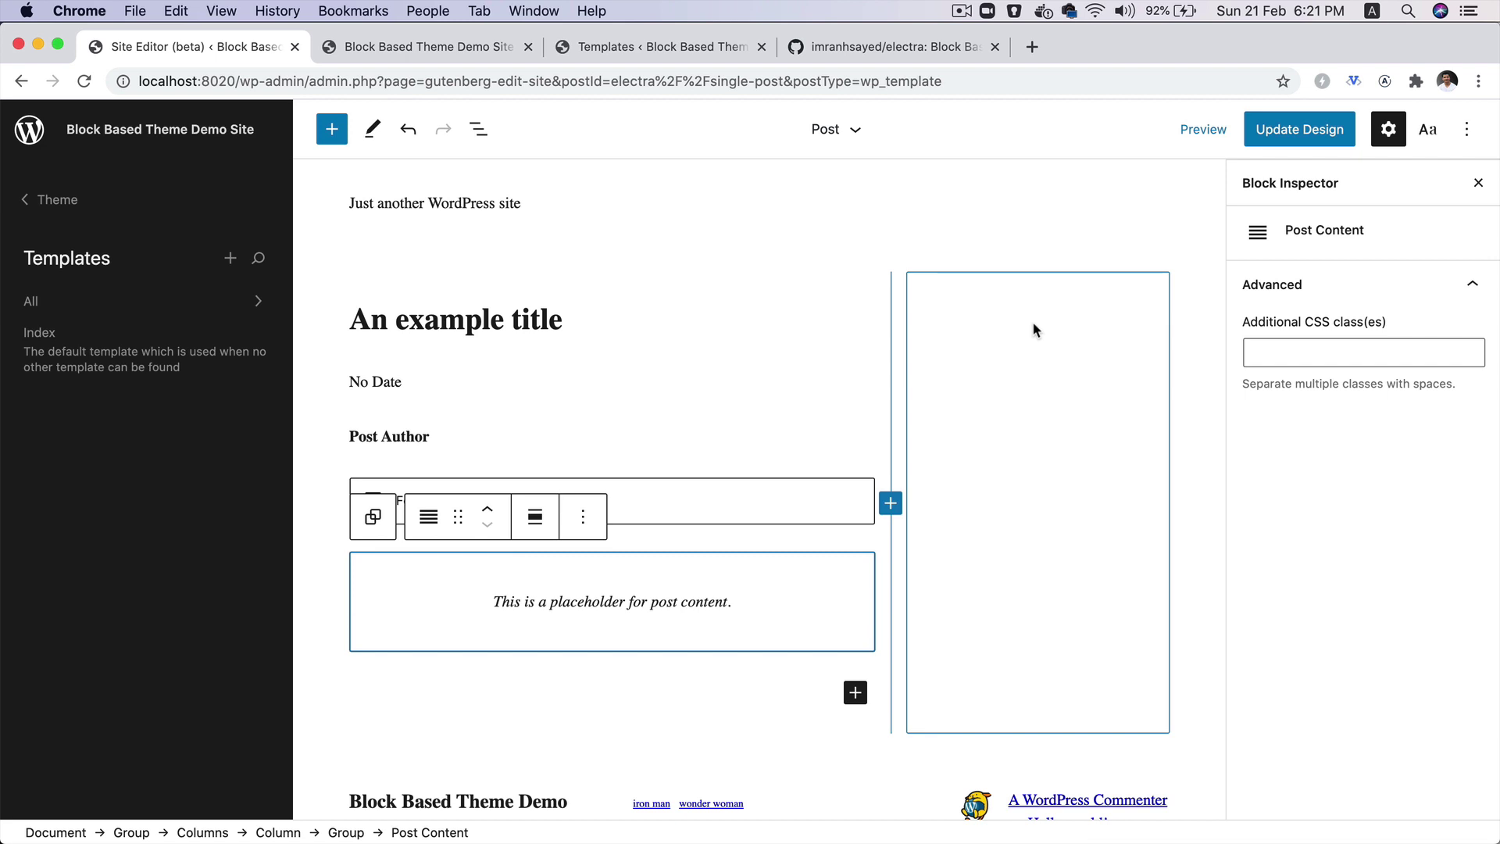
pyautogui.click(1033, 325)
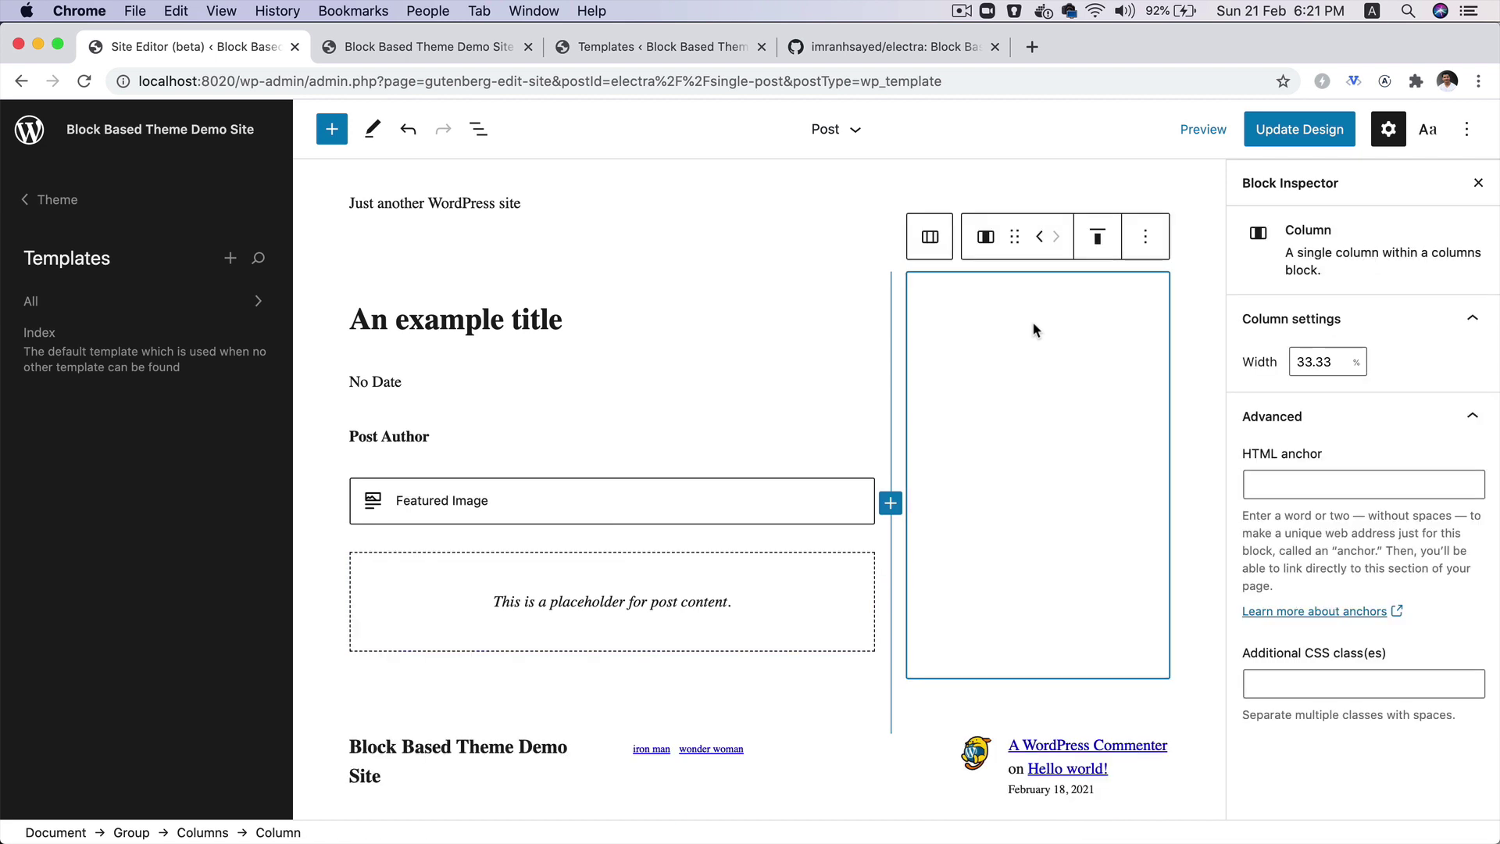
pyautogui.click(1039, 293)
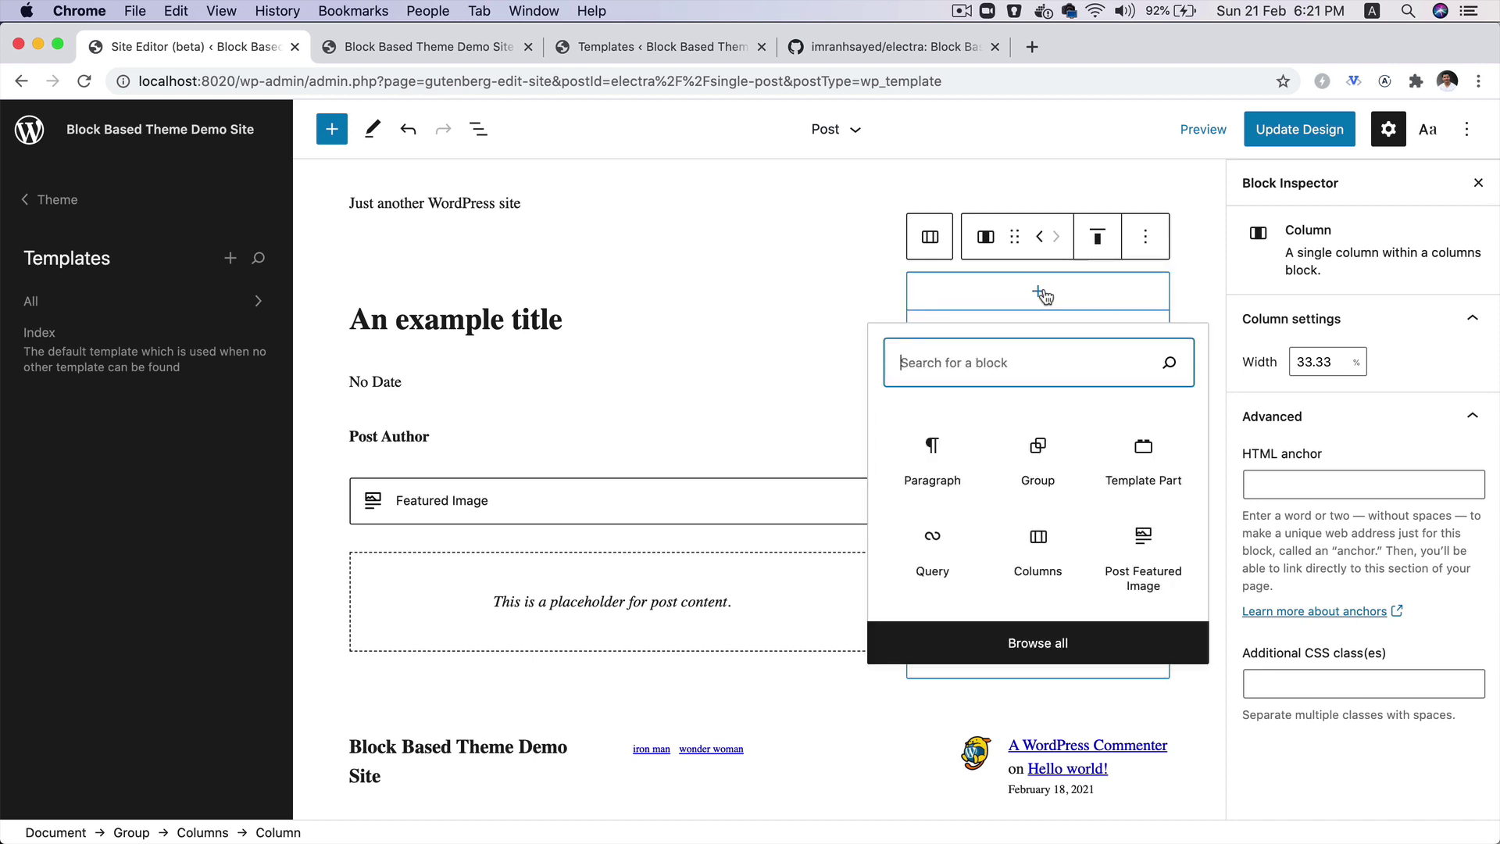
pyautogui.write('t')
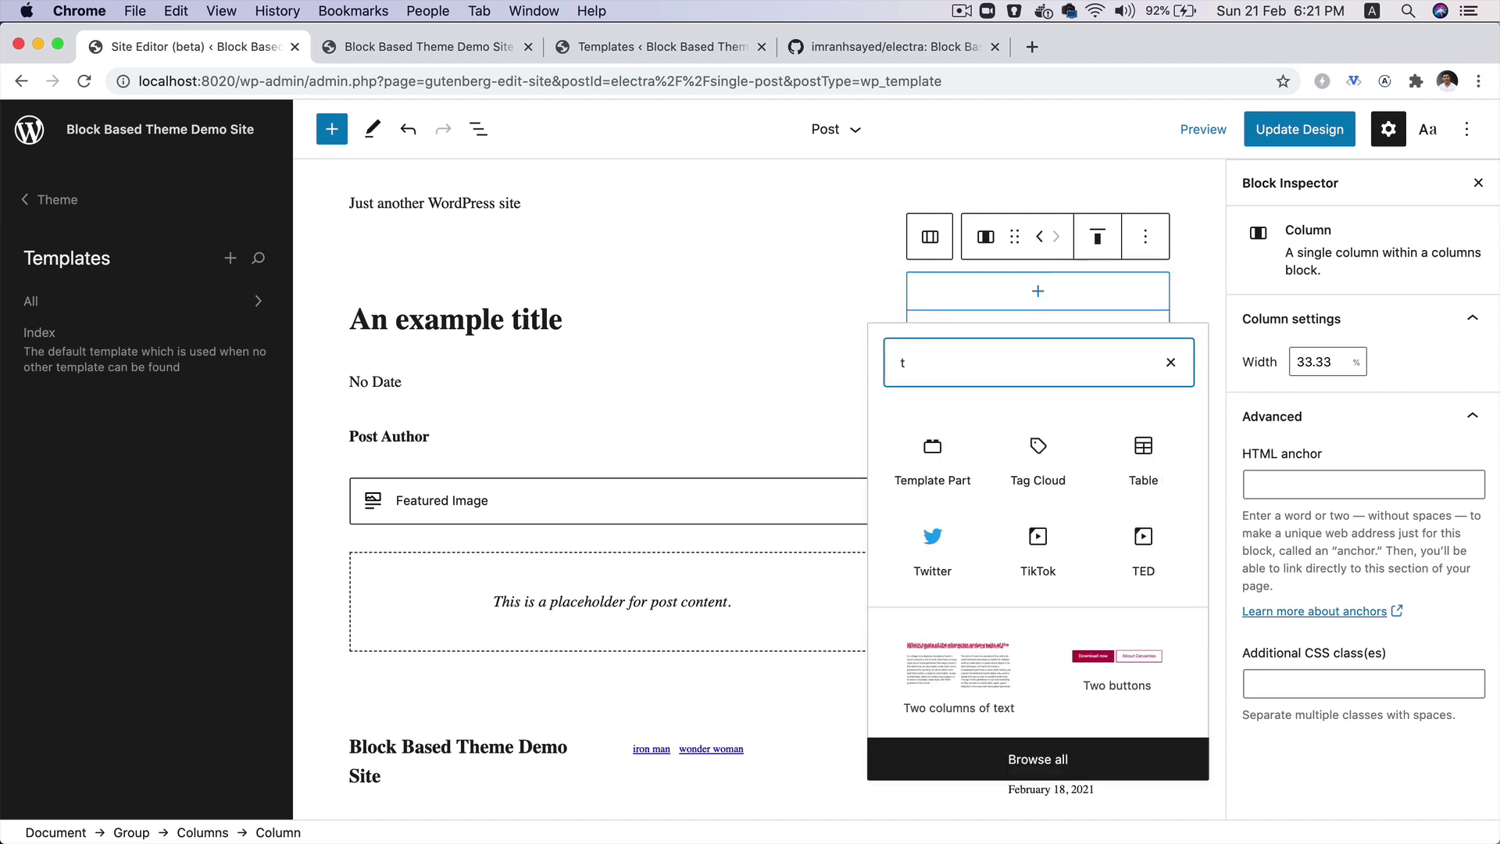
pyautogui.click(929, 453)
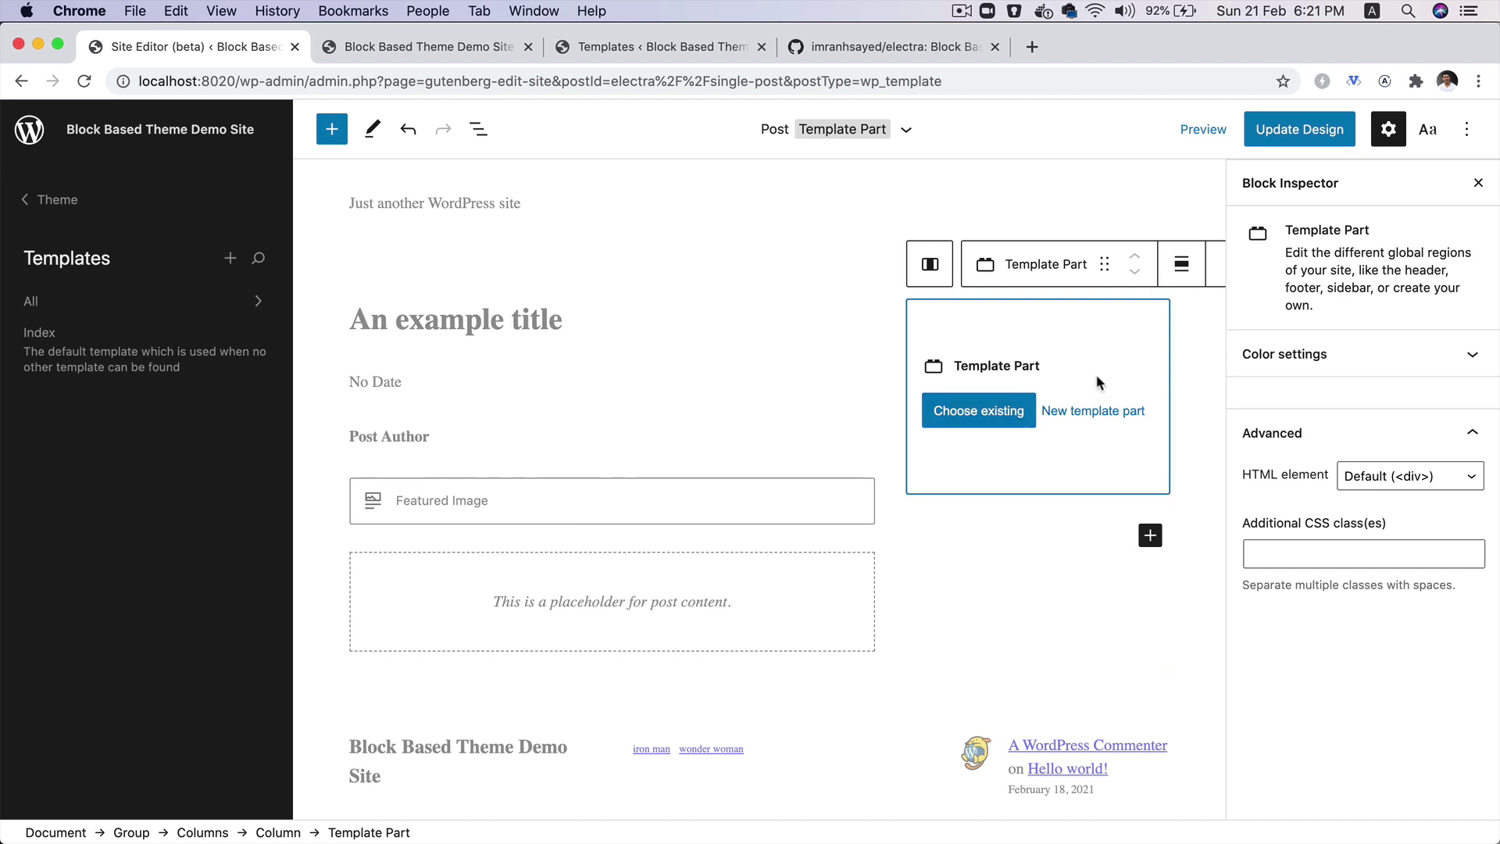
pyautogui.click(1217, 272)
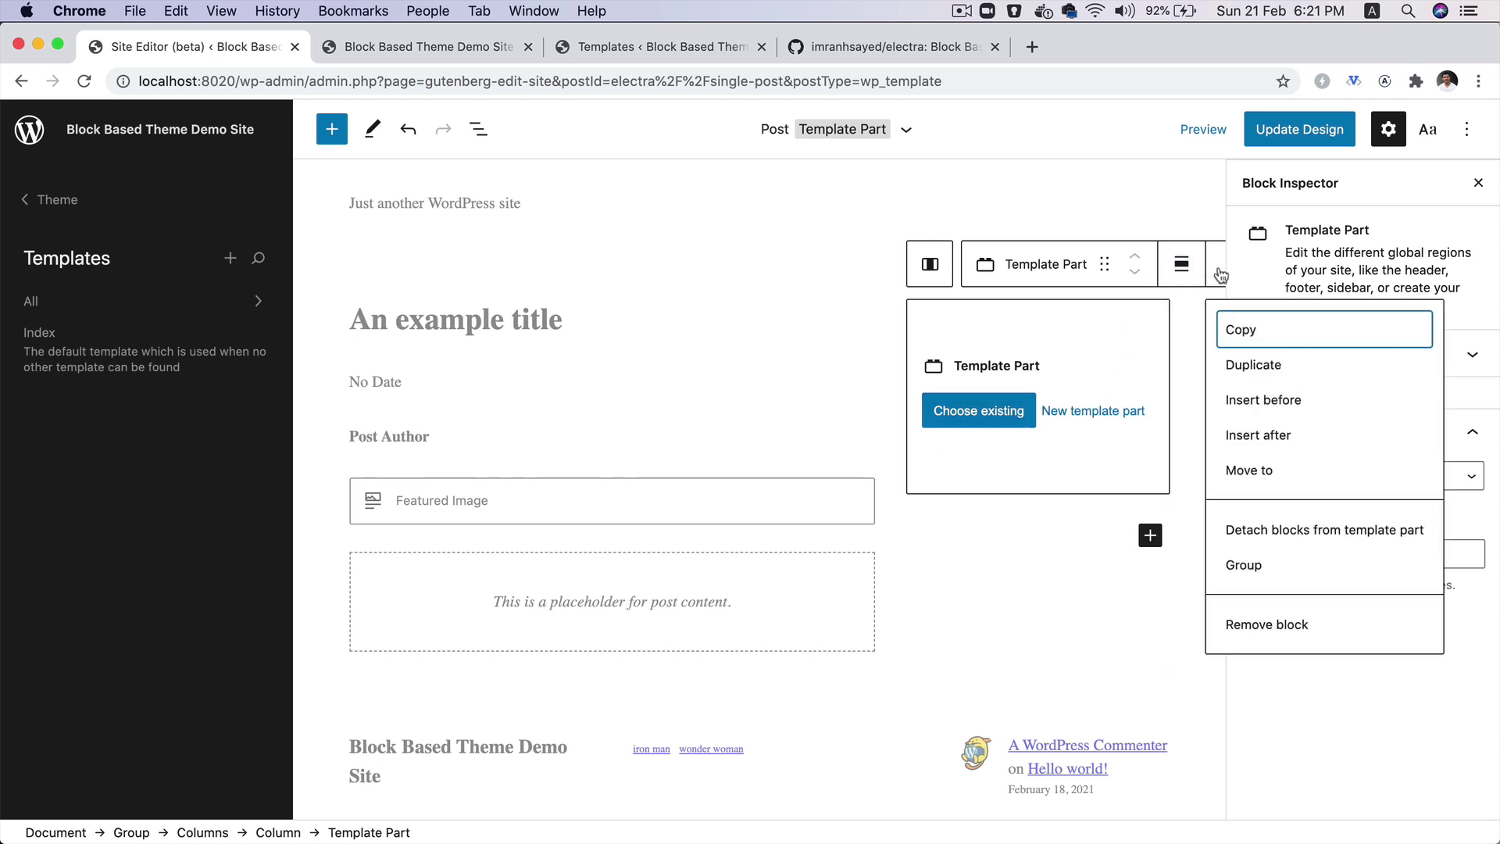
pyautogui.click(1236, 619)
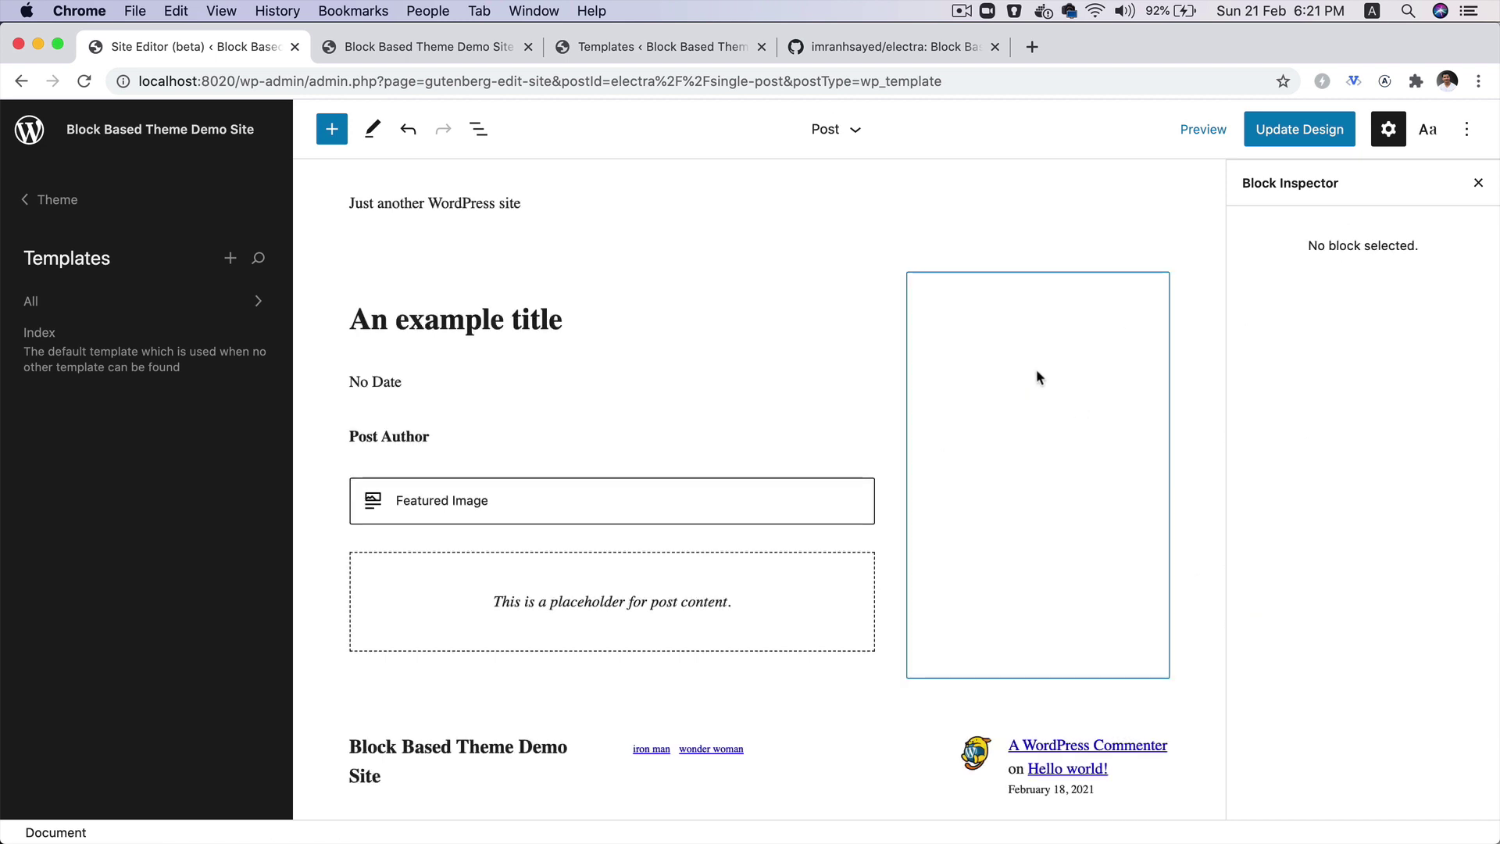
# Insert a Template Part block in the empty narrower column and create it as a new template part.
pyautogui.click(1036, 306)
pyautogui.click(1018, 301)
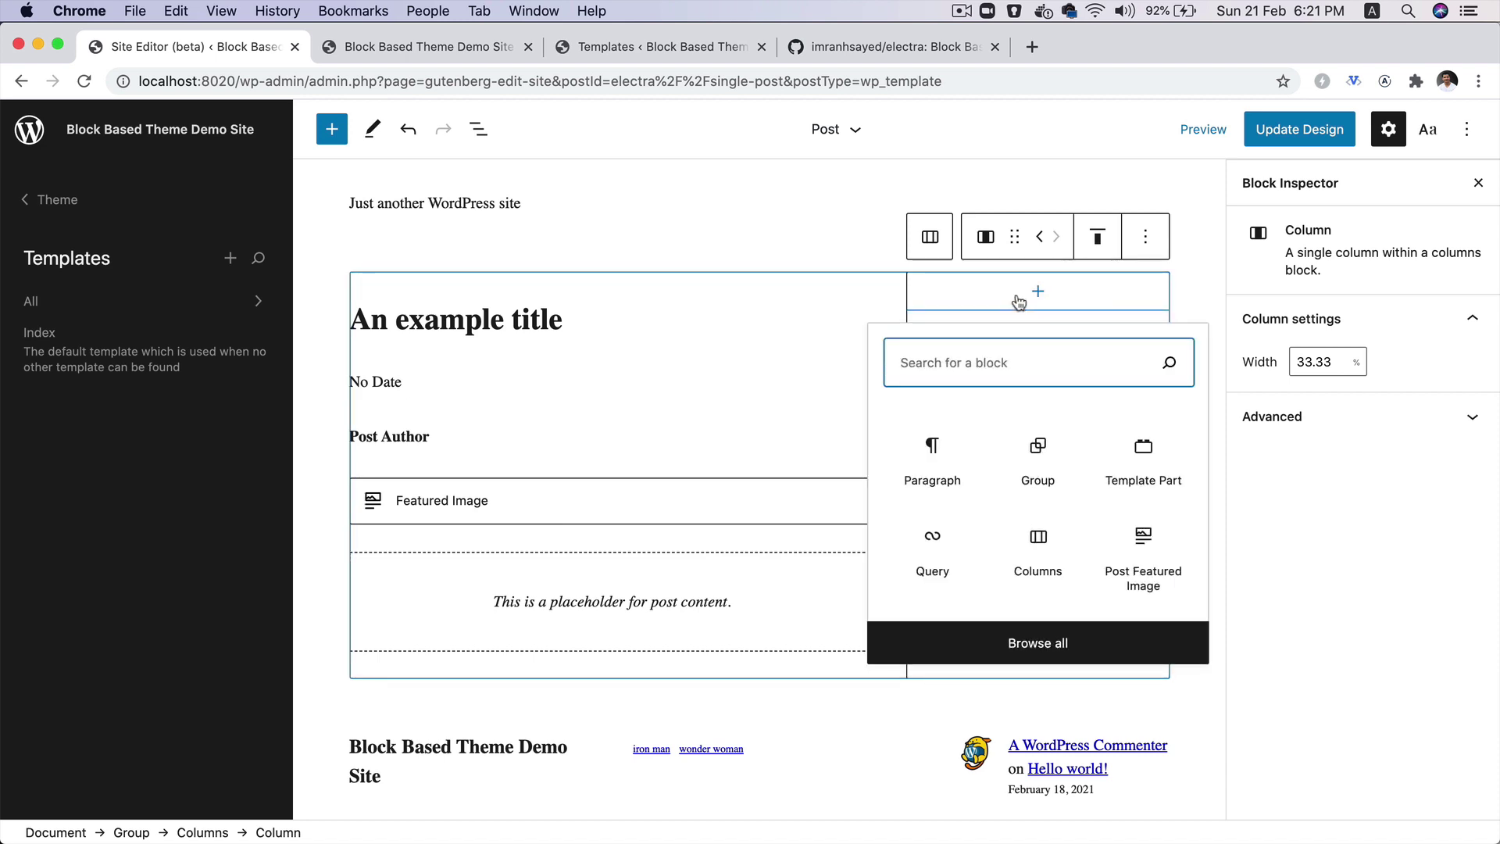
pyautogui.write('te')
pyautogui.click(937, 463)
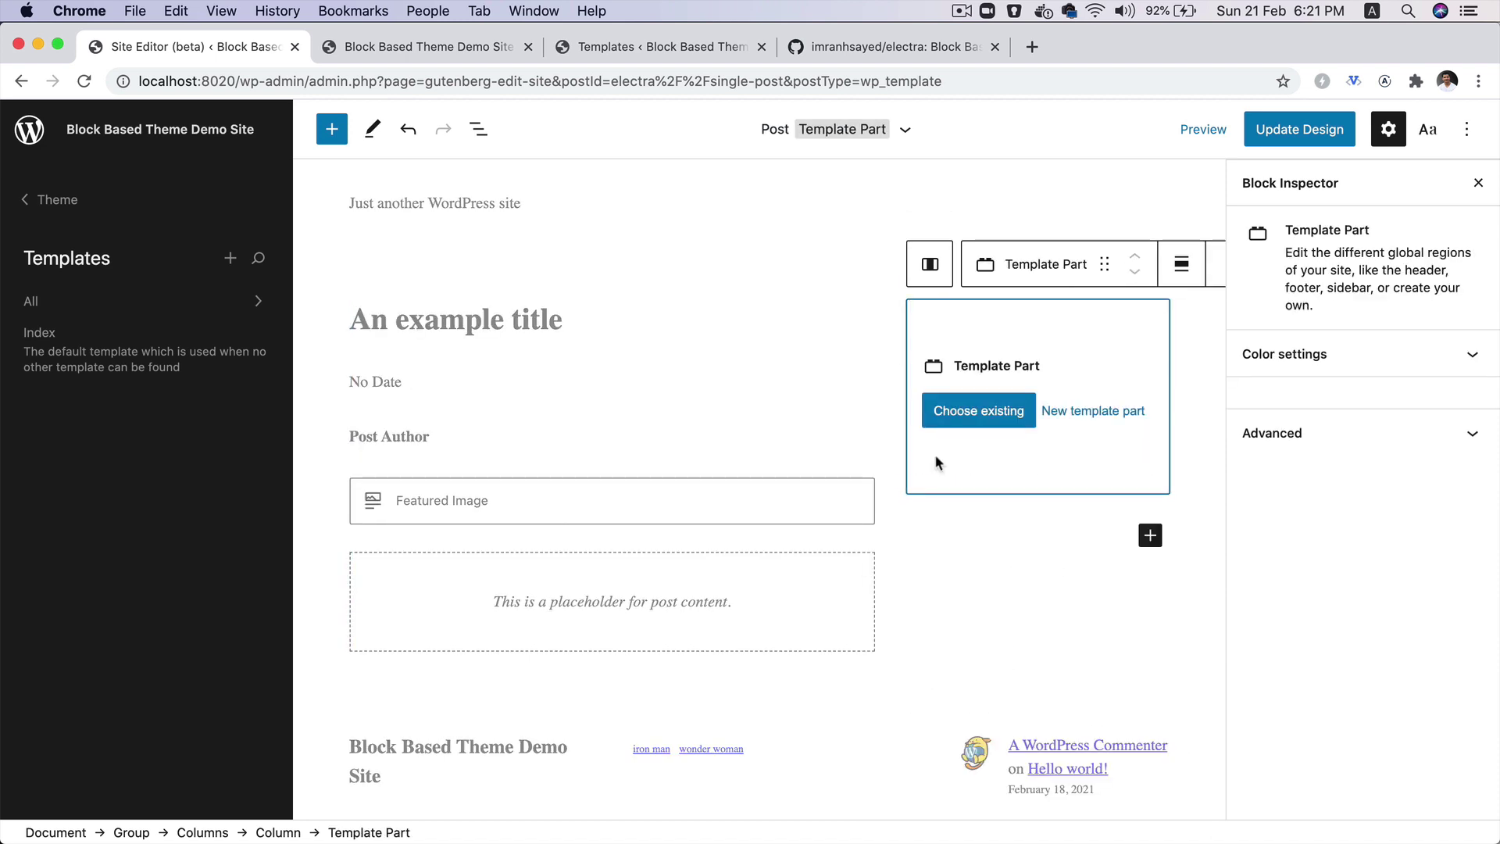
pyautogui.click(1382, 434)
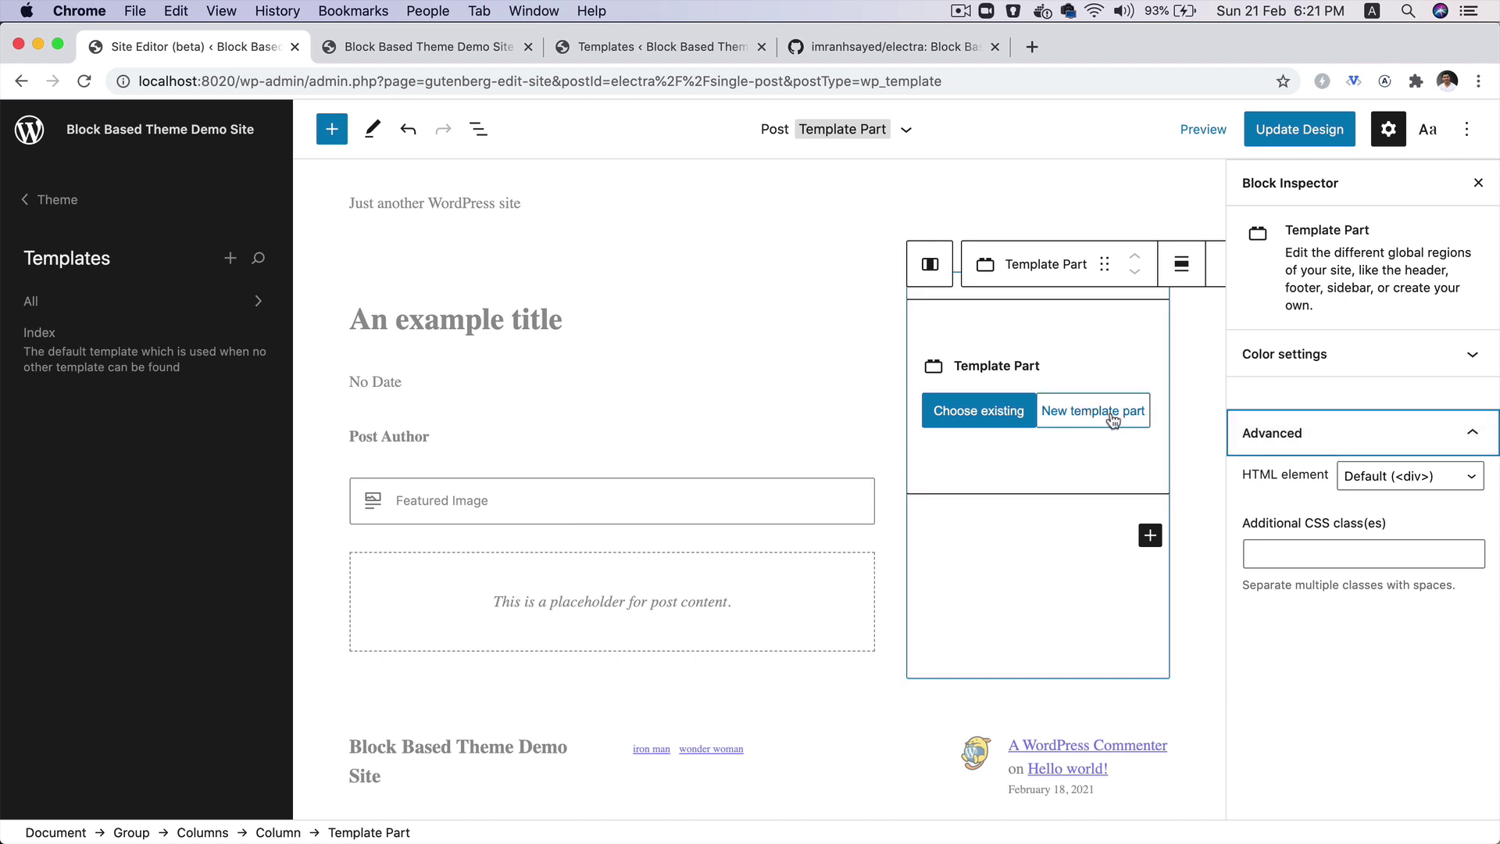
pyautogui.click(1122, 419)
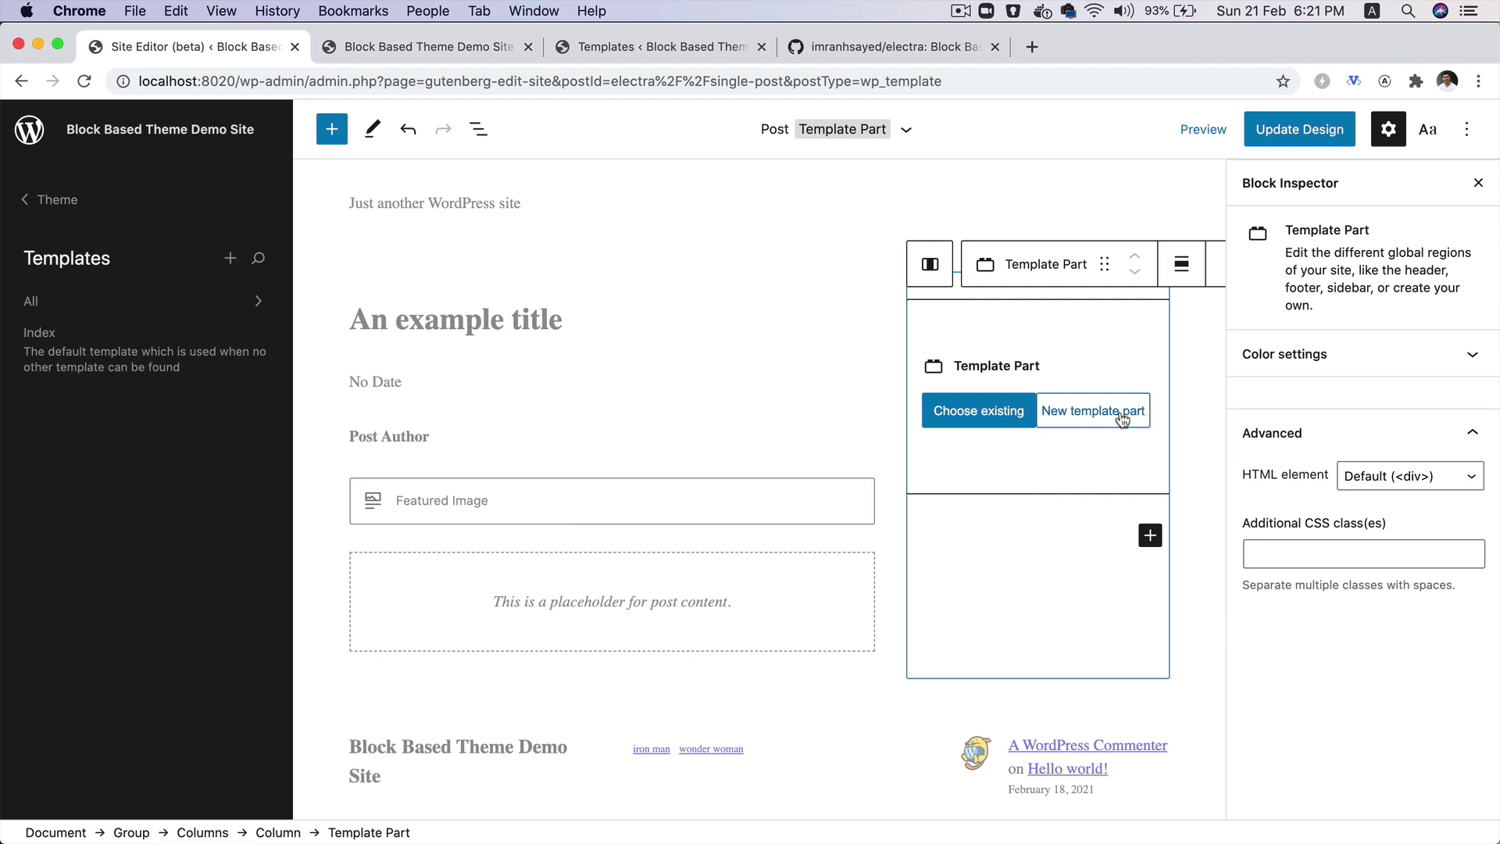
# Set the new template part's title to Aside, its HTML element to <aside> and its additional CSS class to aside.
pyautogui.tripleClick(1433, 431)
pyautogui.write('Aside')
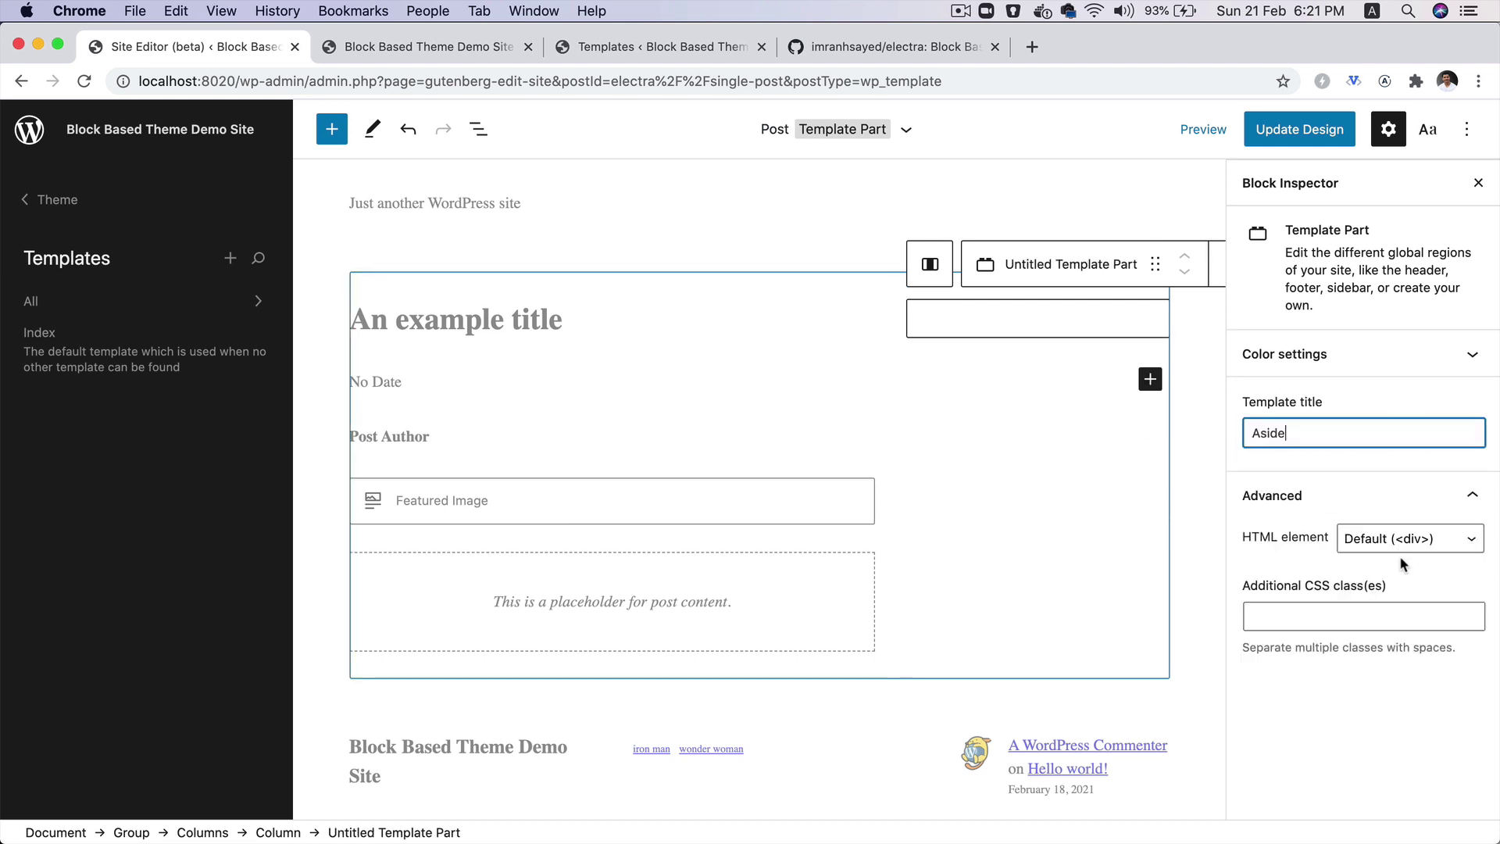
pyautogui.click(1380, 540)
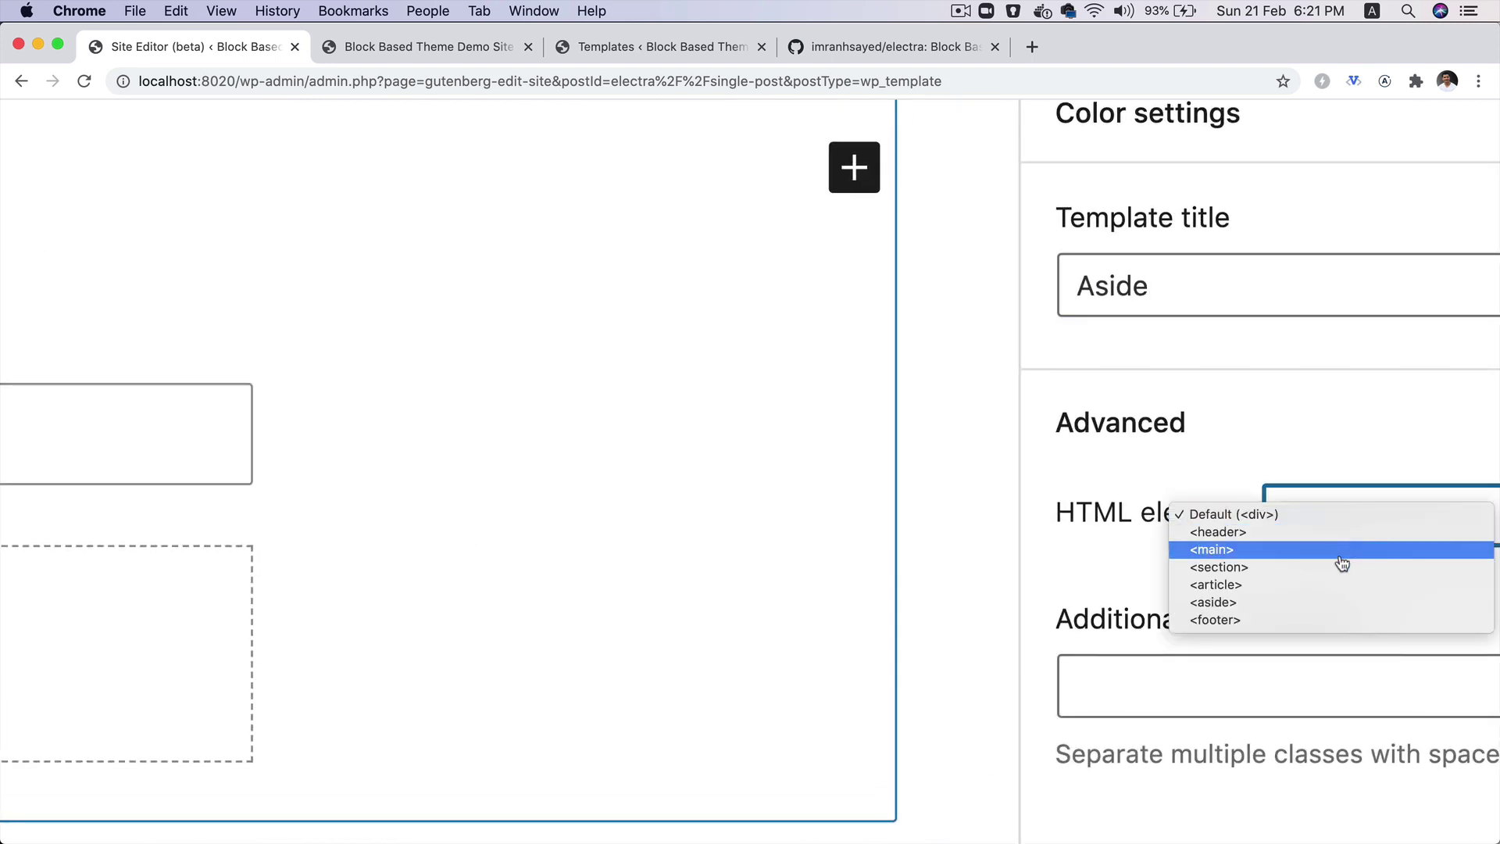
pyautogui.click(1332, 604)
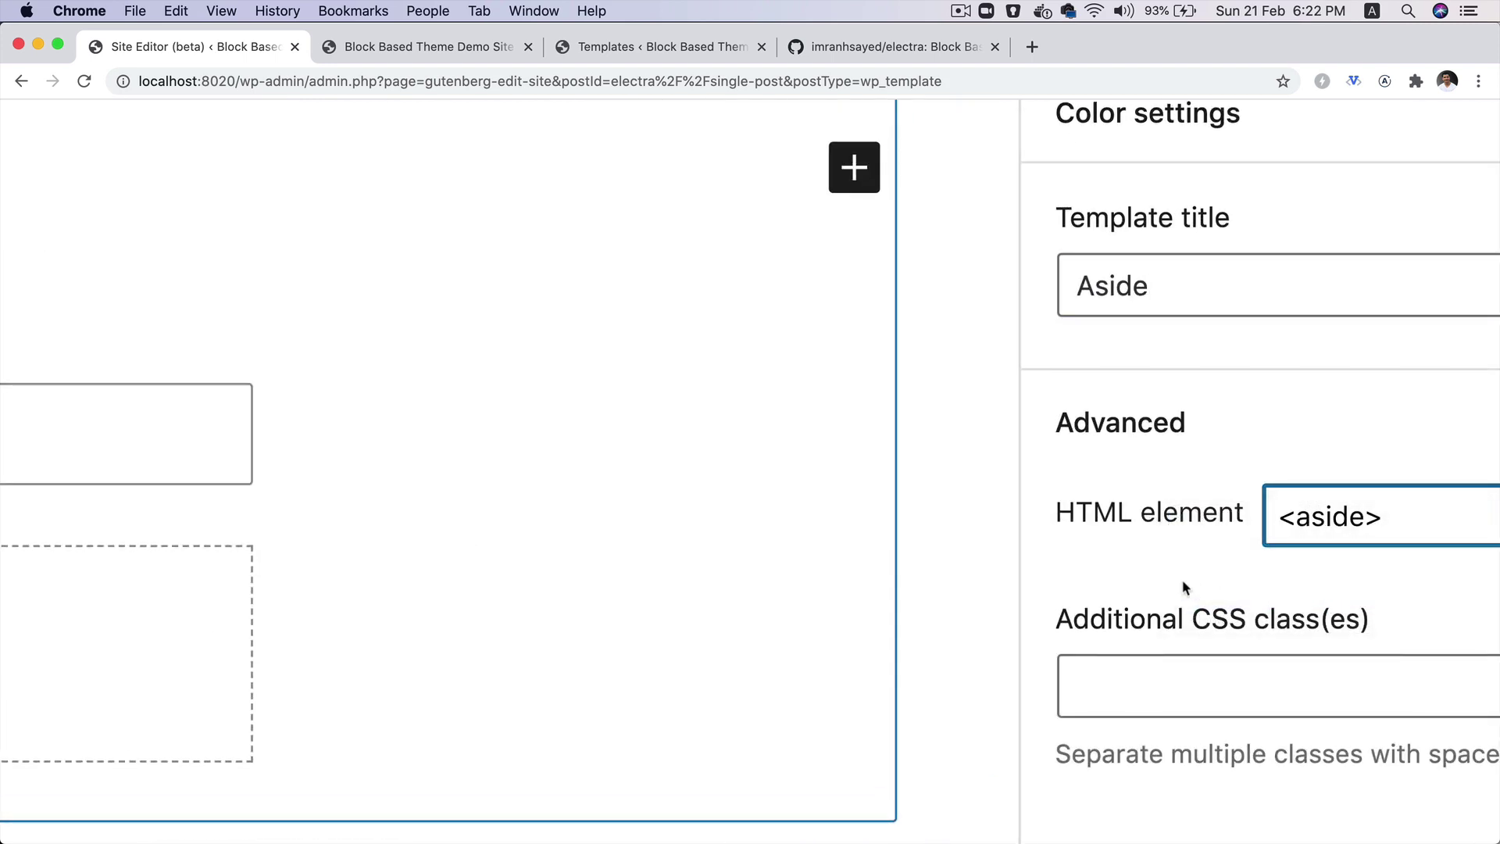
pyautogui.click(1313, 641)
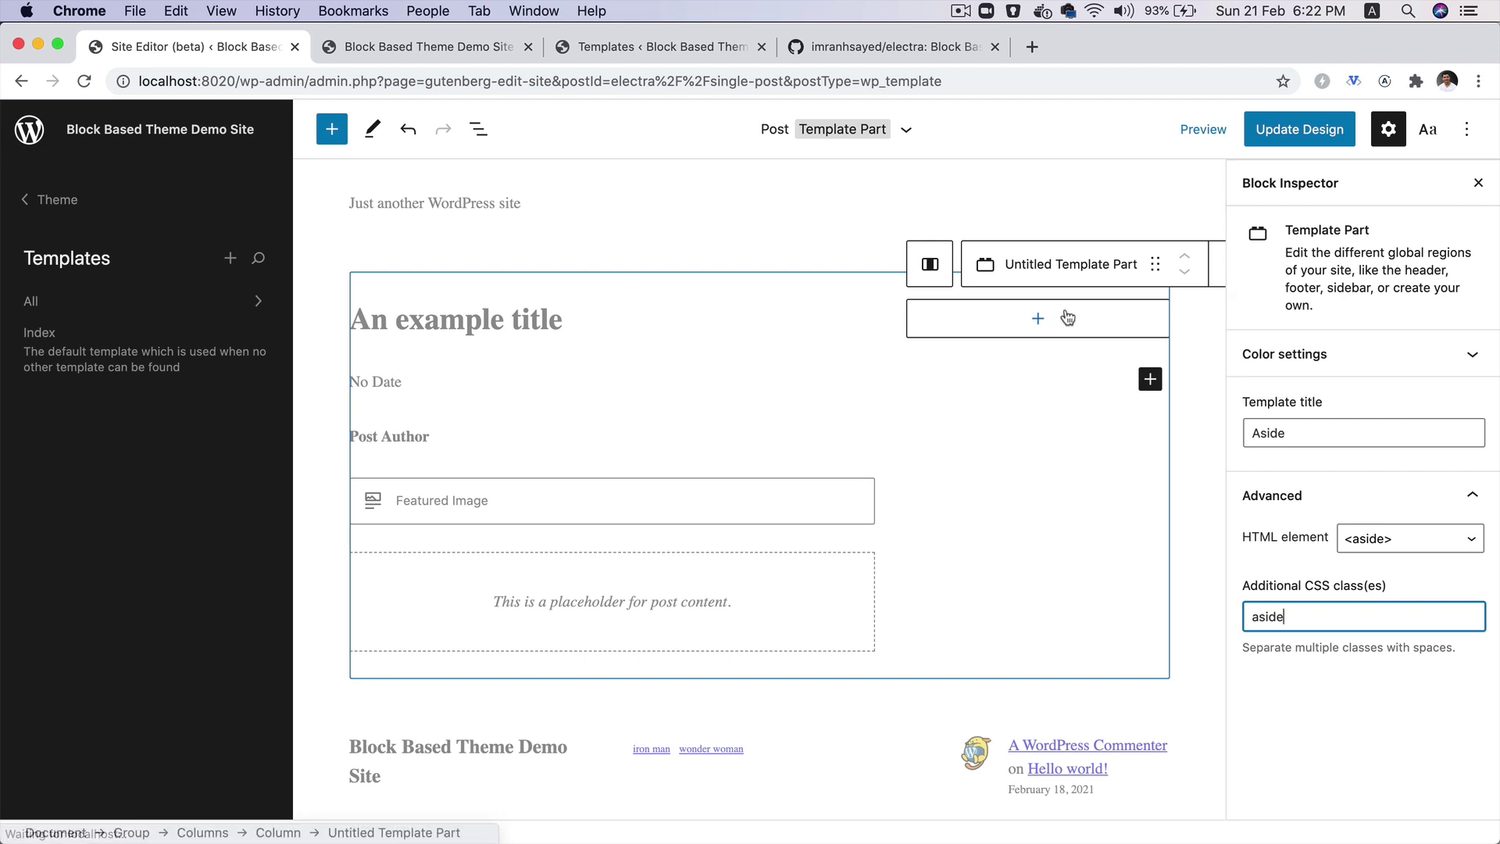
# Insert a Group block inside the new template part in the narrower column.
pyautogui.click(1036, 321)
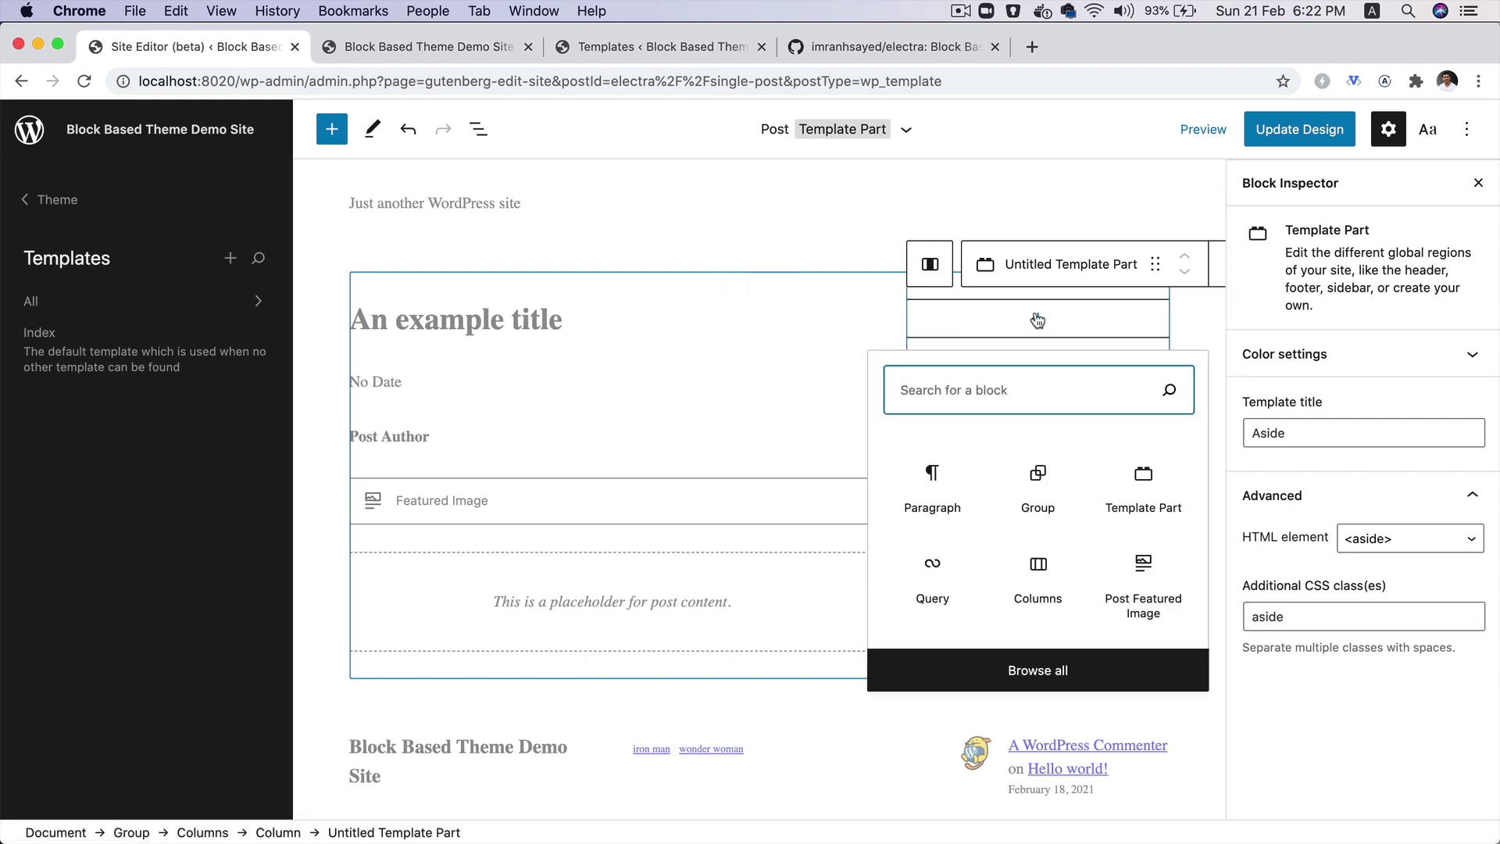
pyautogui.write('gr')
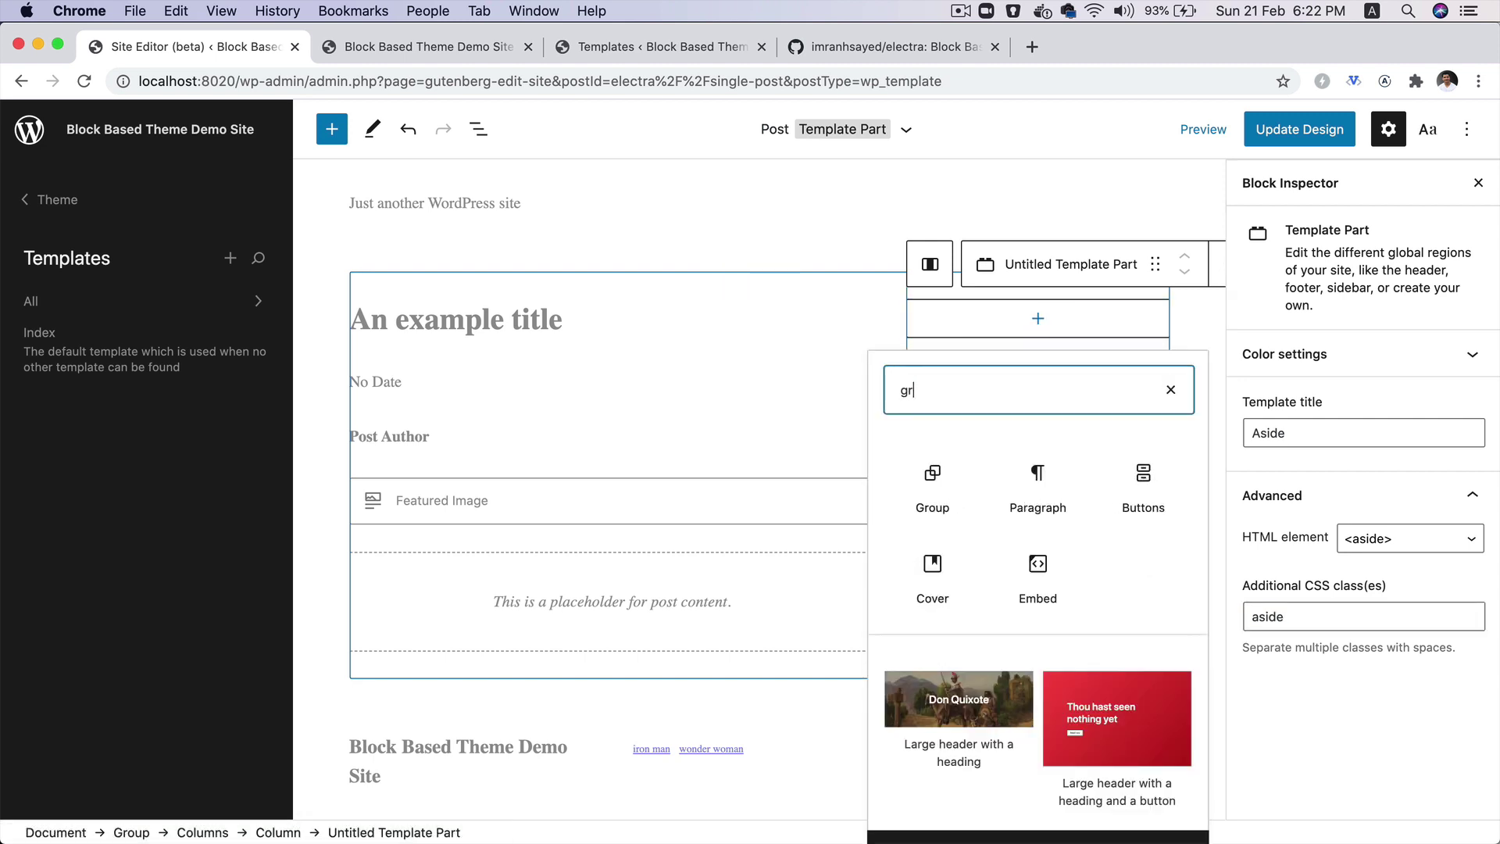
pyautogui.click(931, 485)
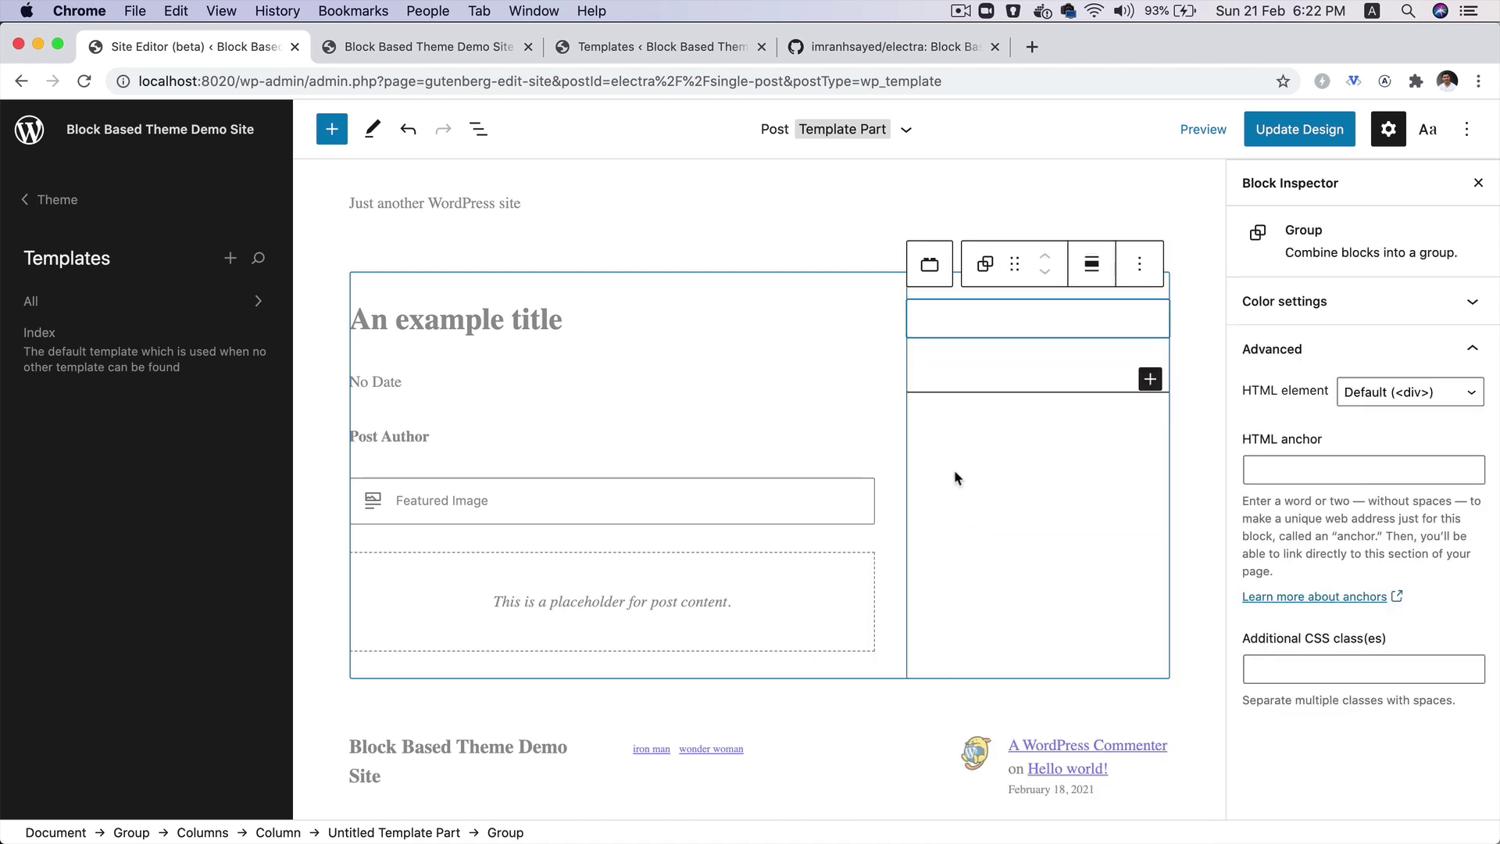
# Add a Search block inside the template part's empty Group in the narrower column.
pyautogui.moveTo(1044, 357)
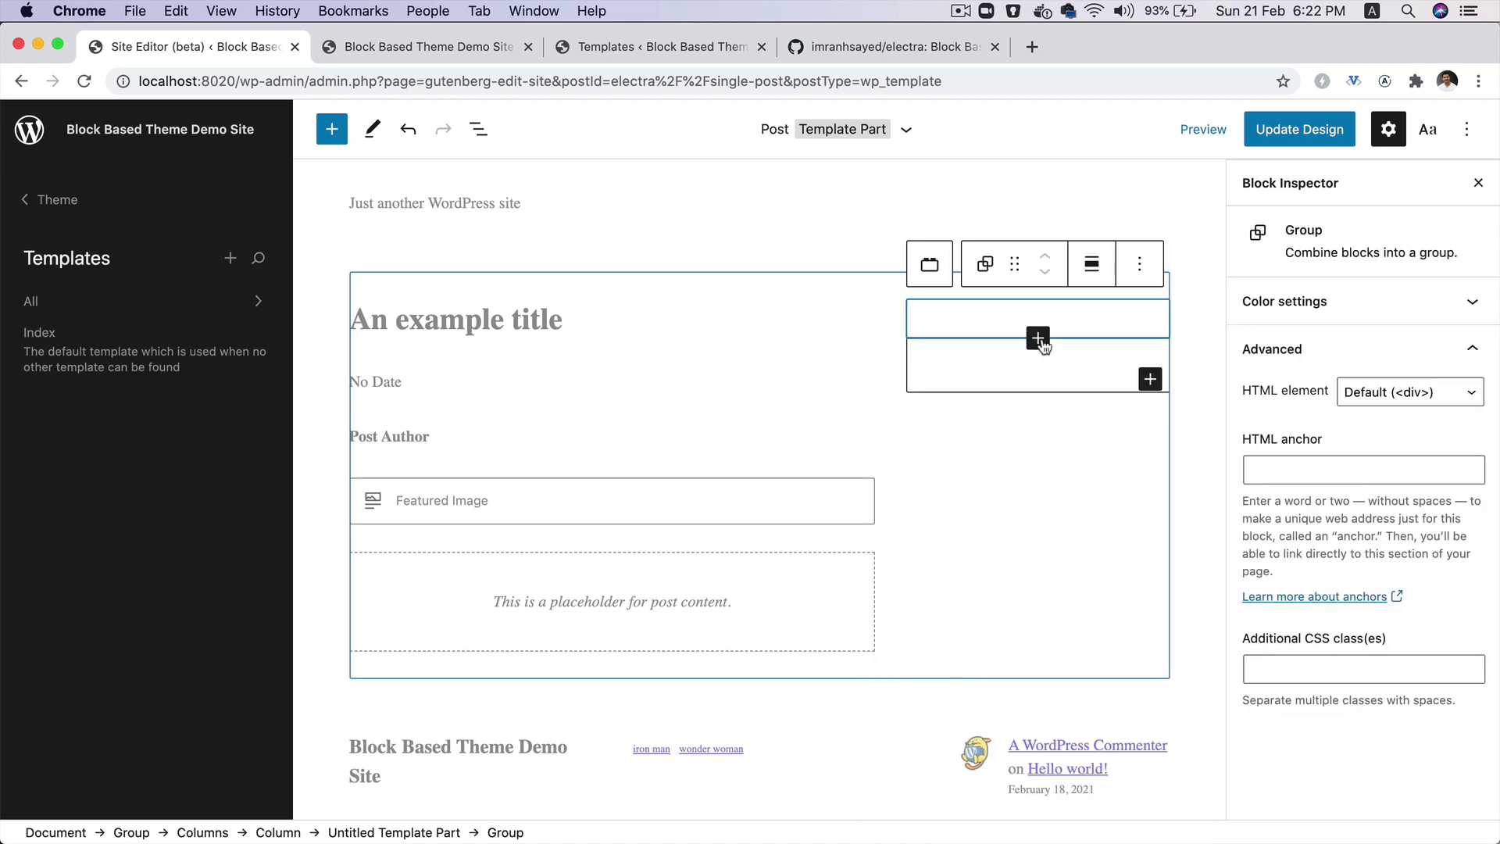
pyautogui.click(478, 129)
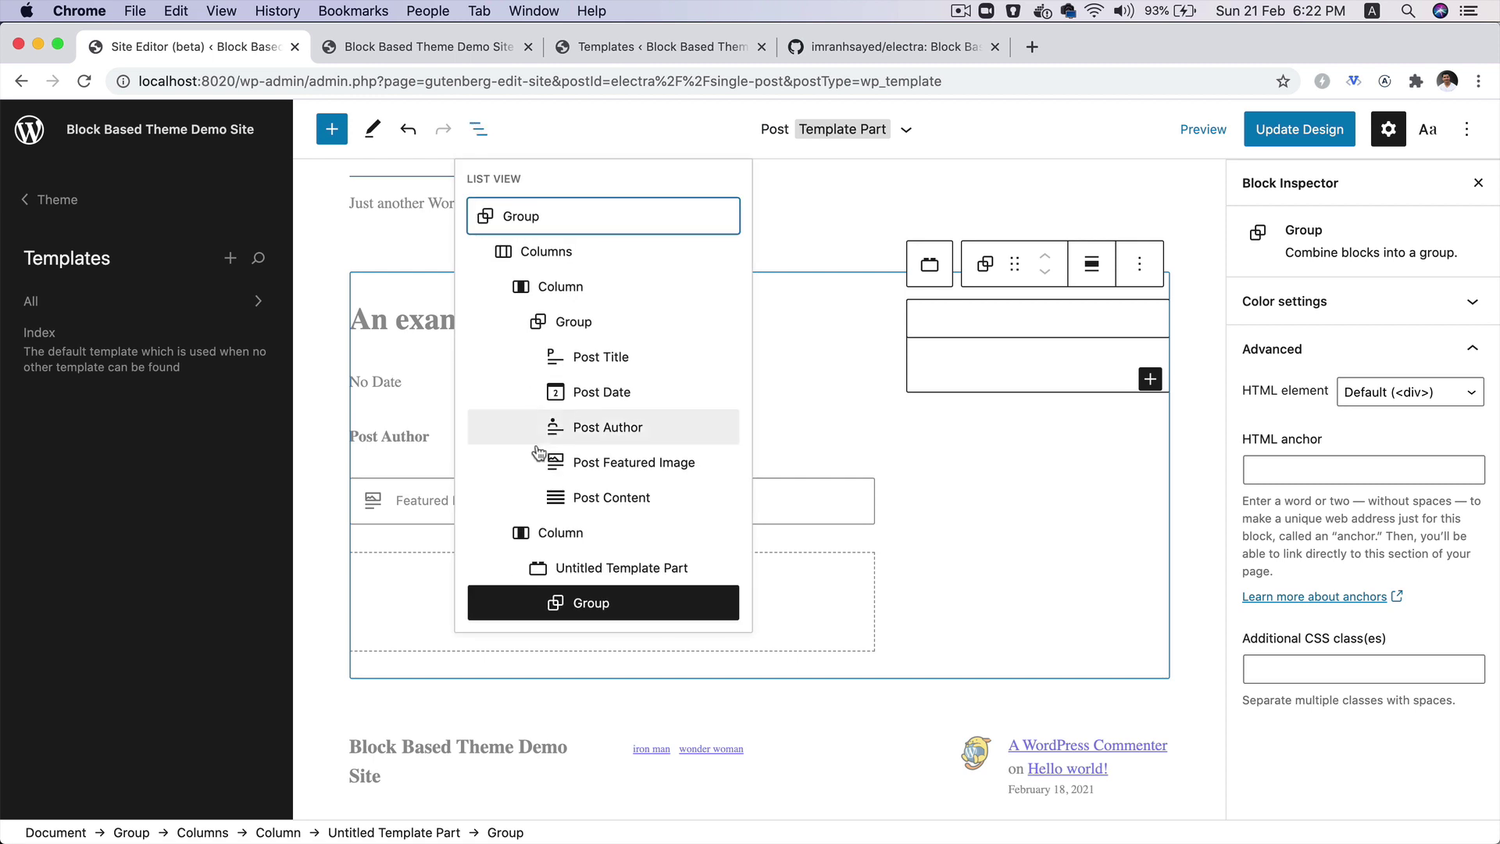
pyautogui.click(561, 605)
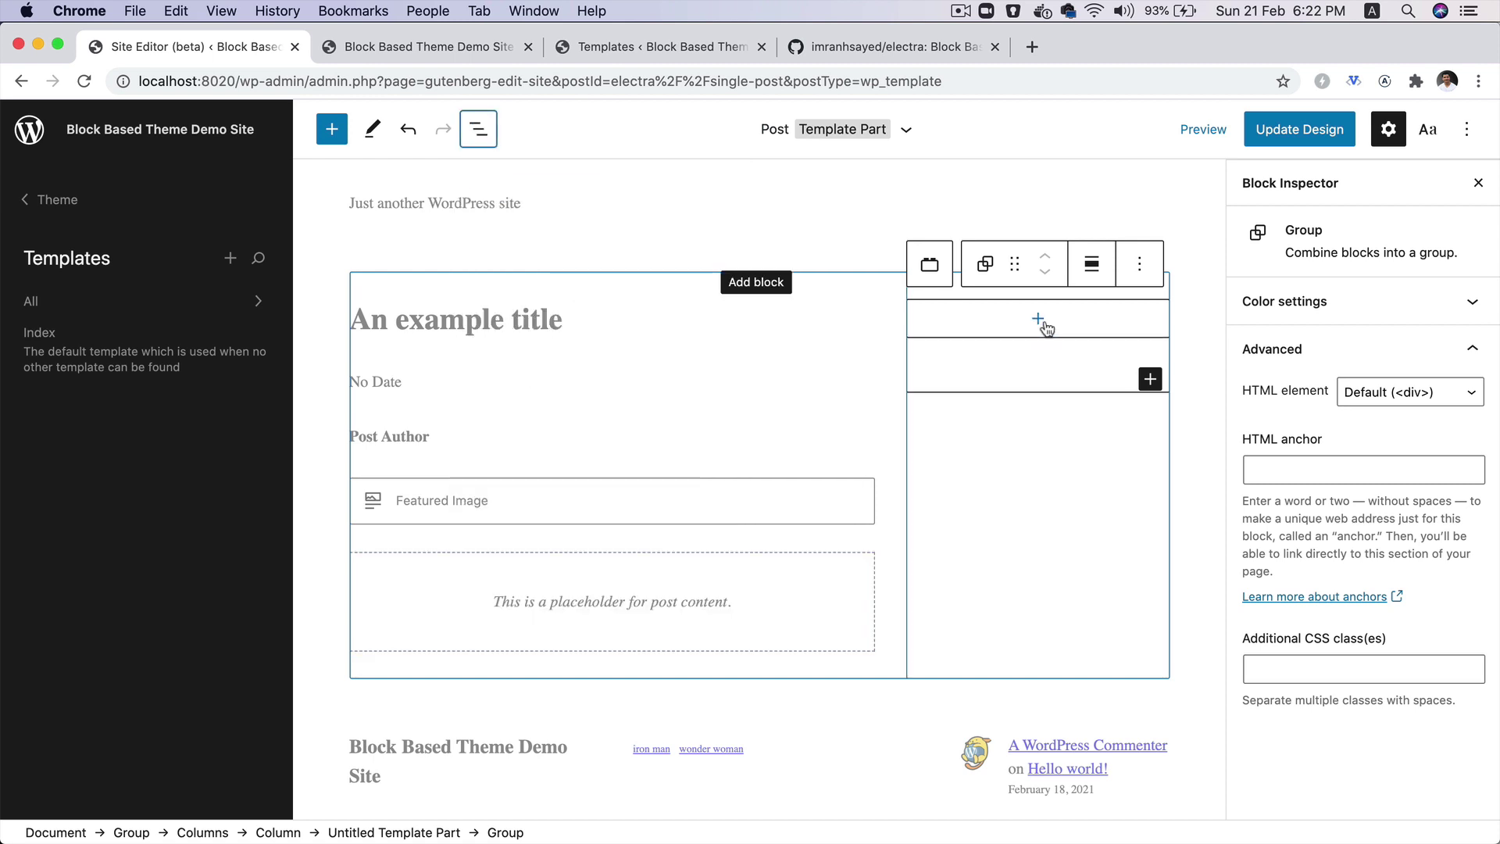
pyautogui.click(1039, 320)
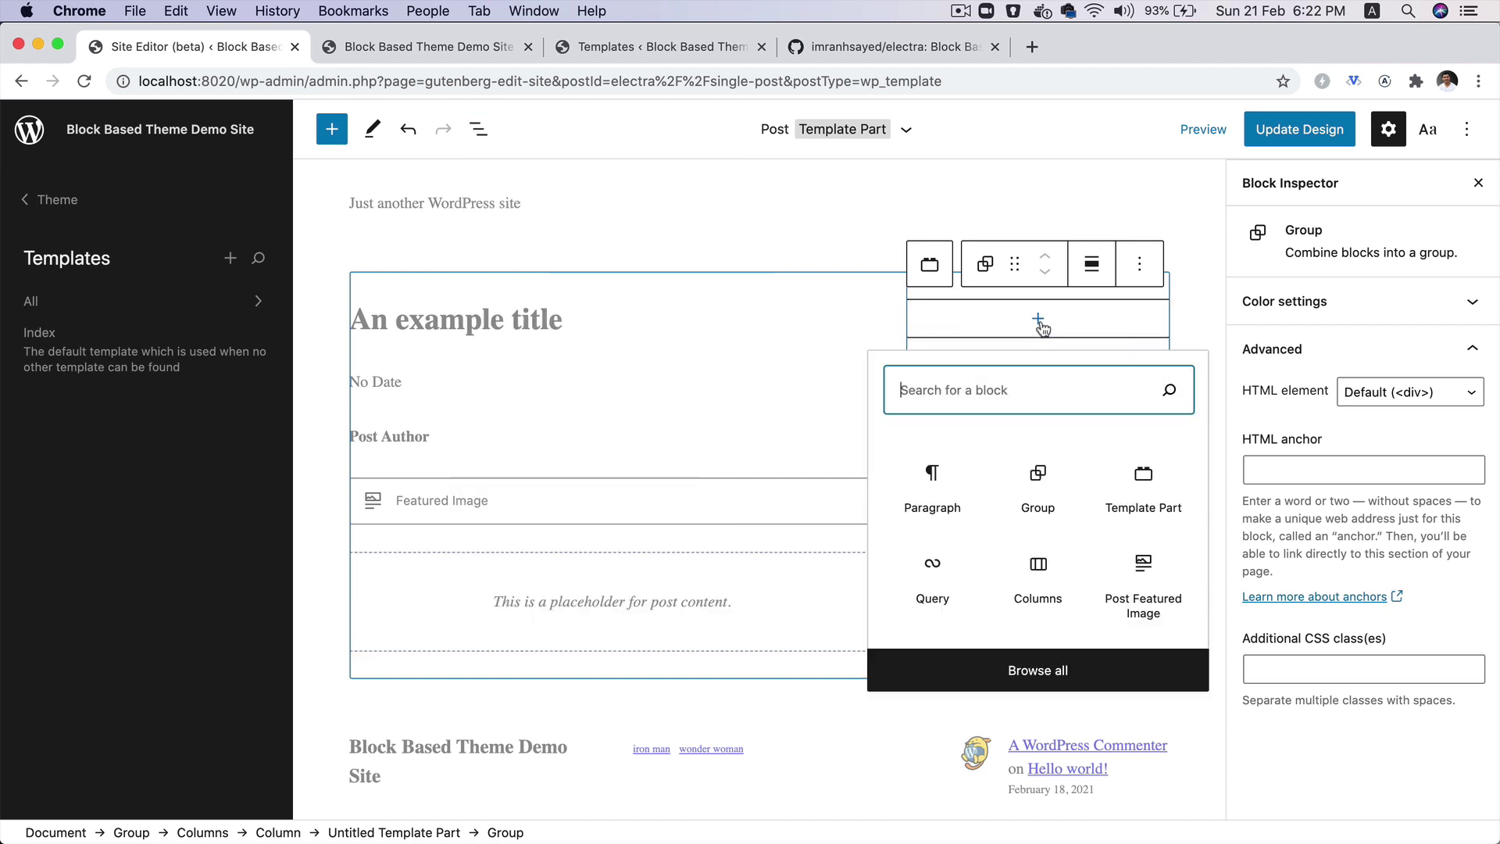
pyautogui.write('sear')
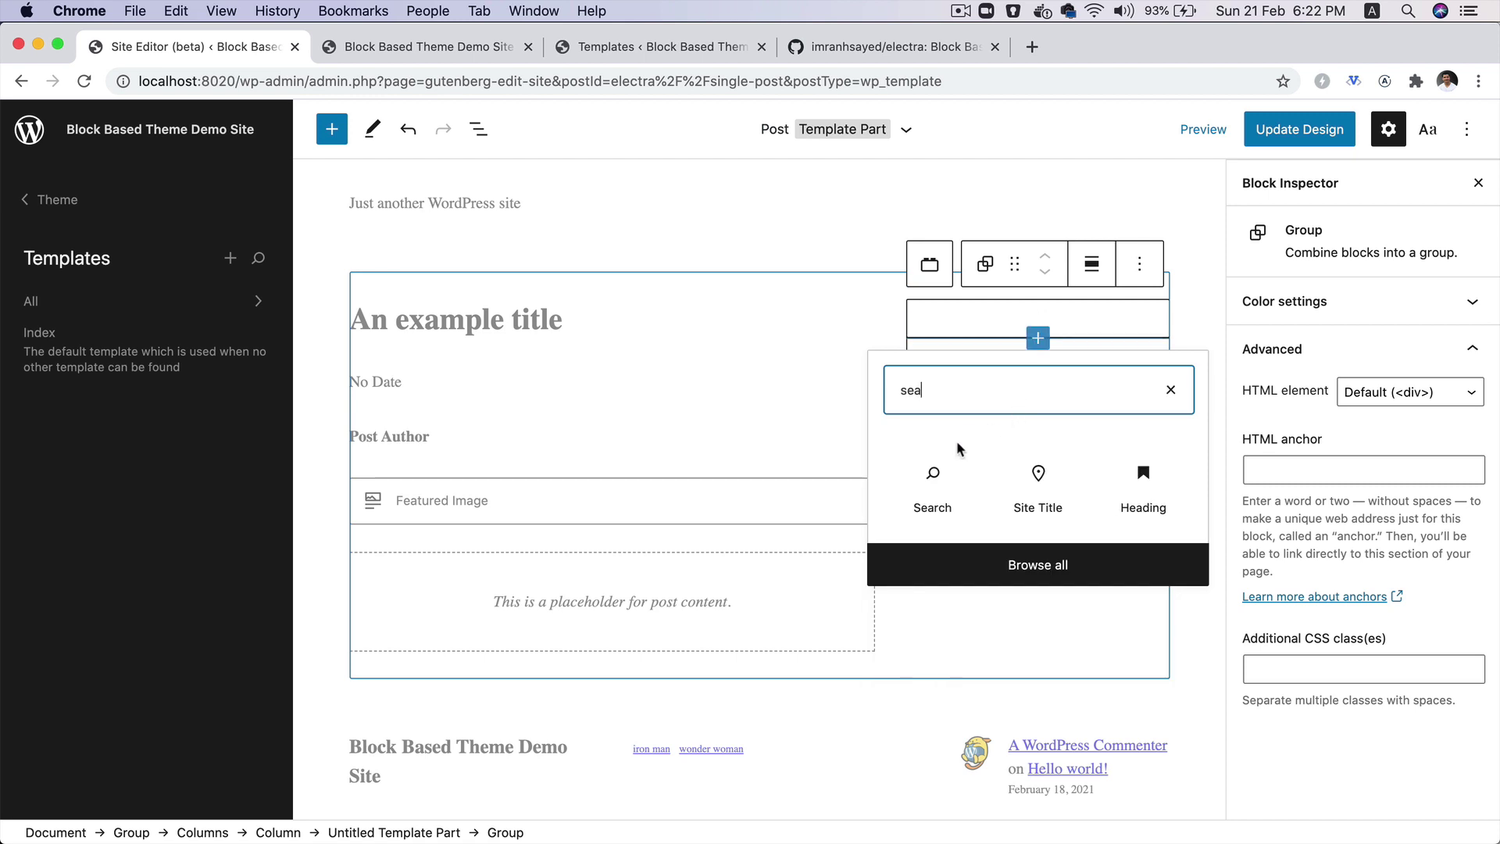
pyautogui.click(926, 473)
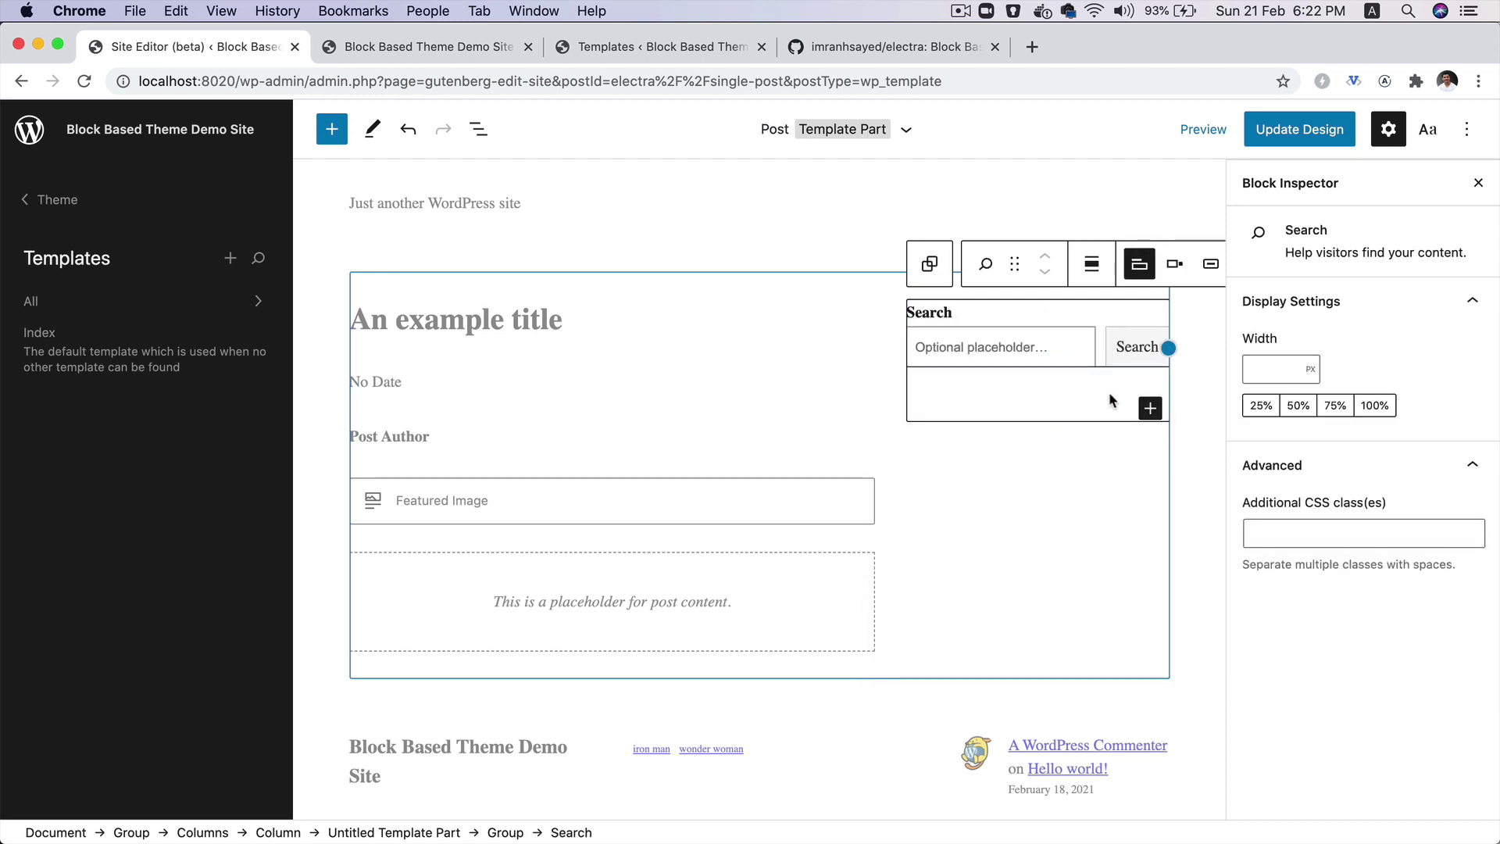
# Add a Calendar block below the Search block in the template part's Group.
pyautogui.click(1146, 410)
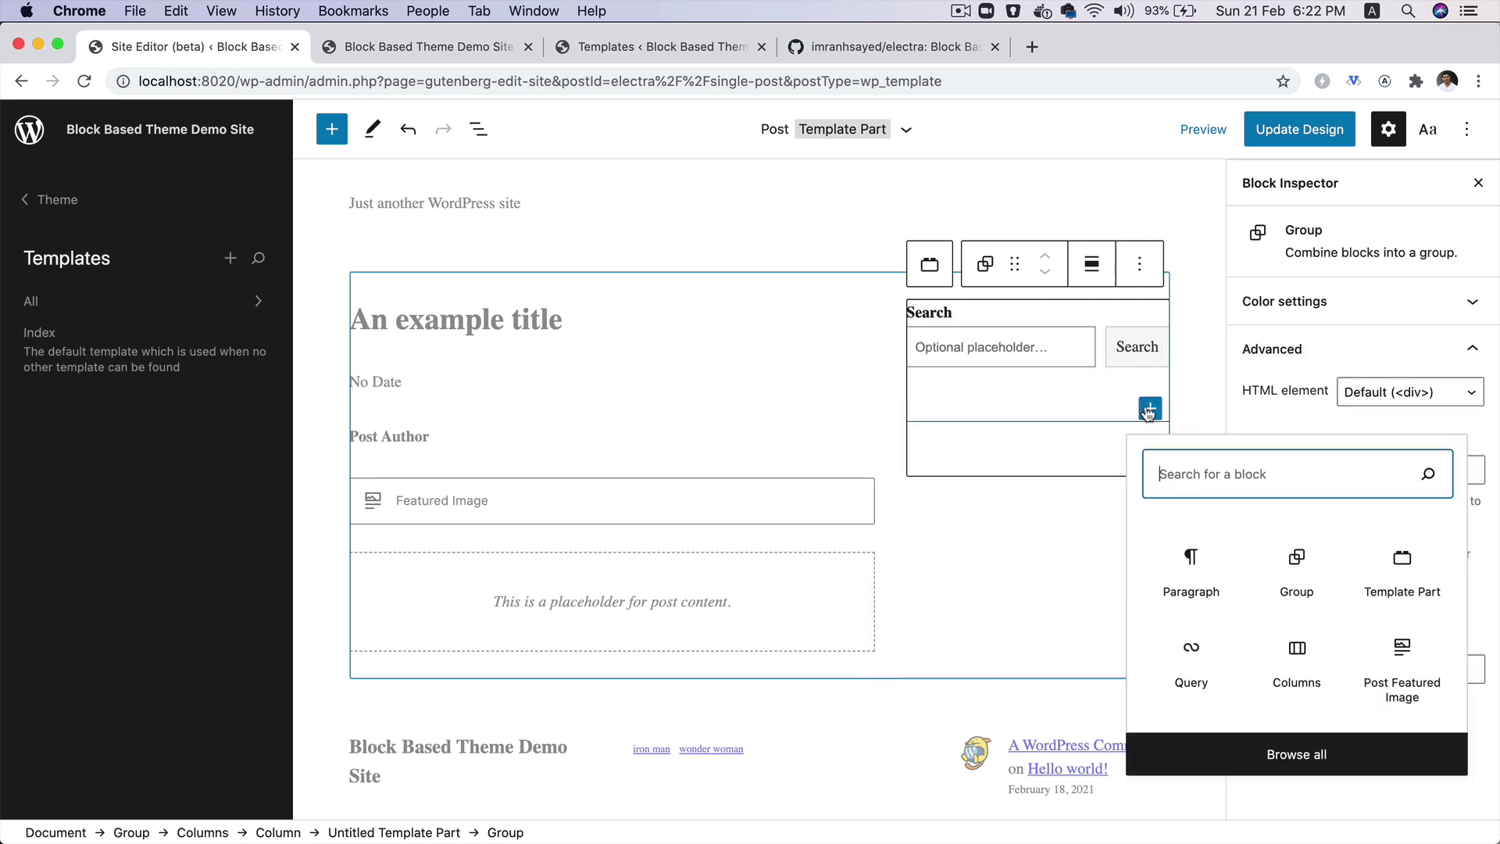
pyautogui.write('ca')
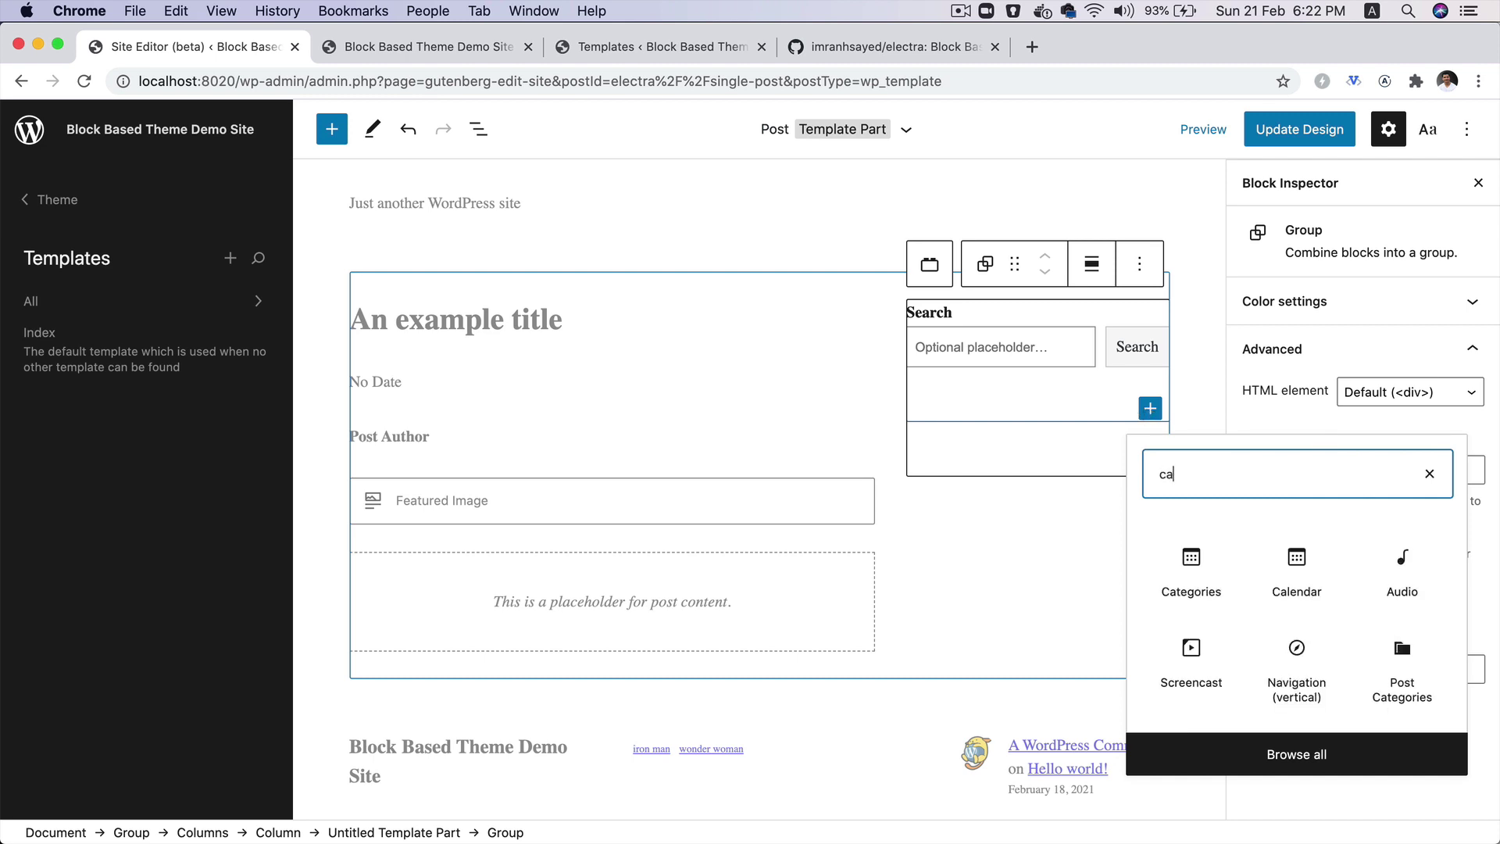
pyautogui.write('l')
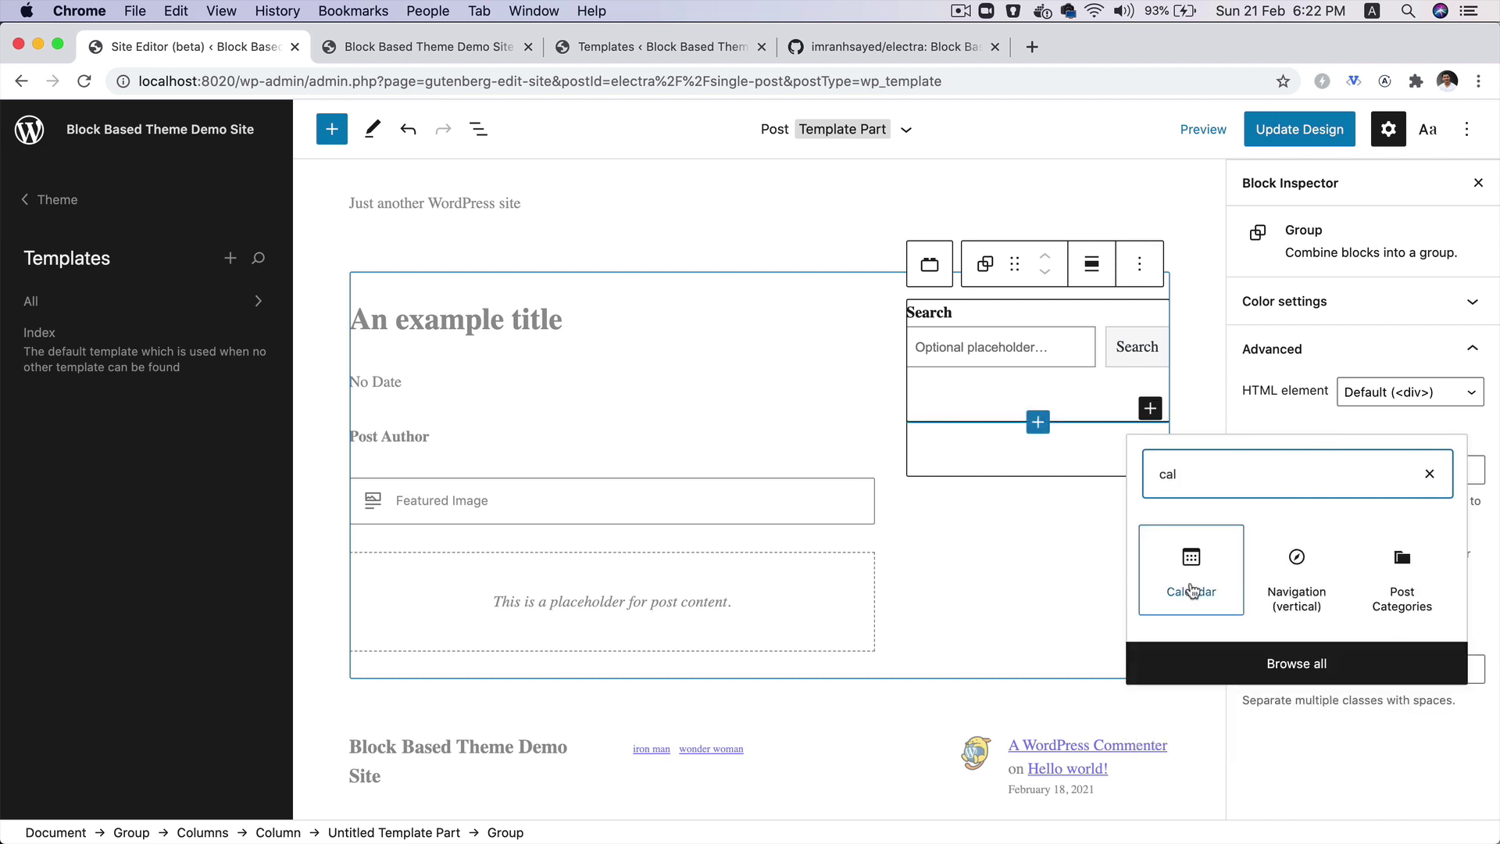
pyautogui.click(1190, 590)
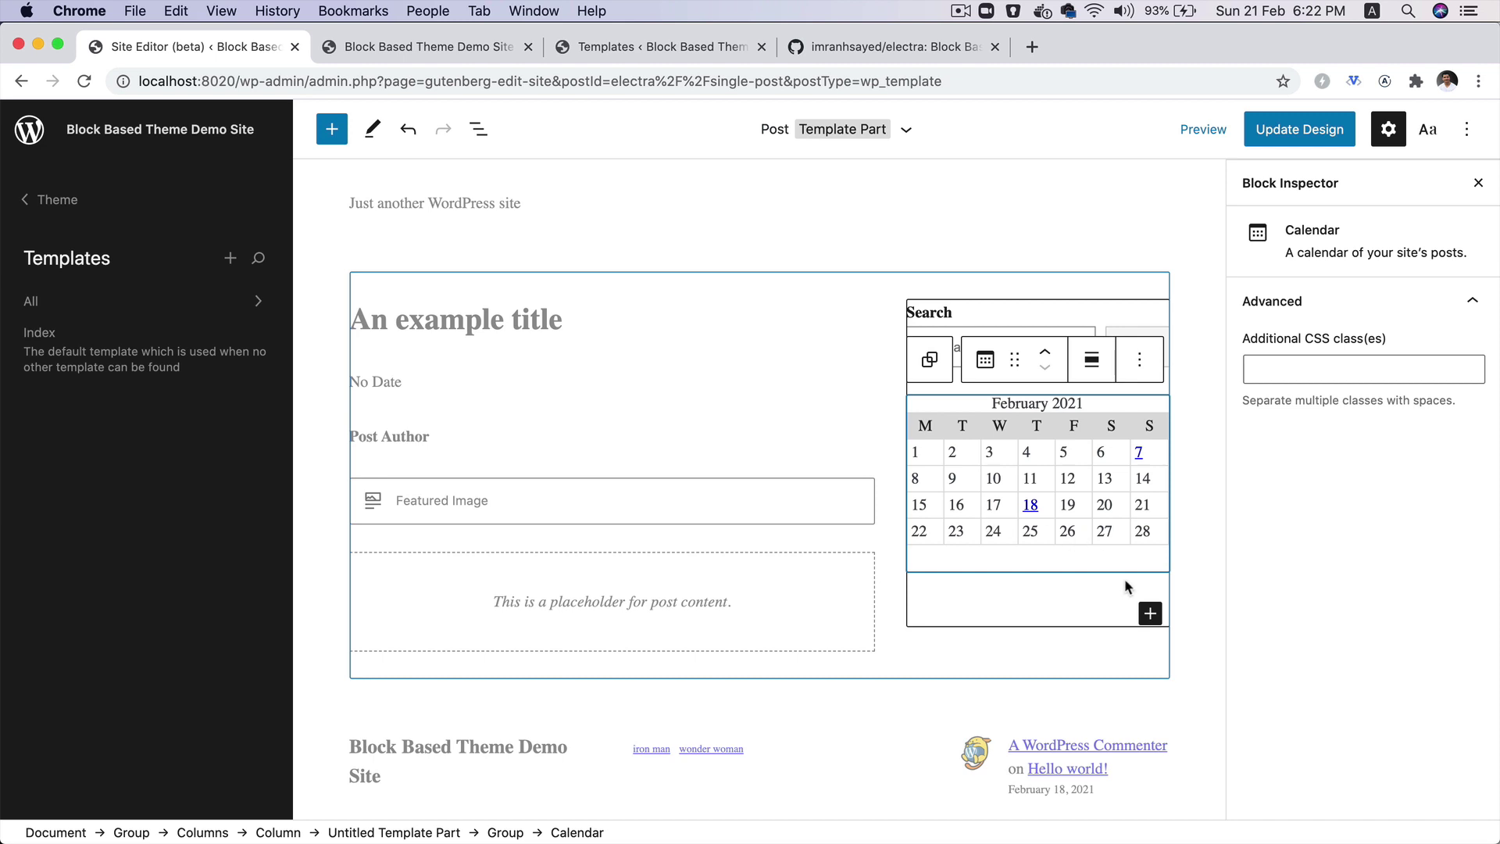
# Add a Gallery block below the Calendar block in the Aside template part's Group.
pyautogui.click(1037, 573)
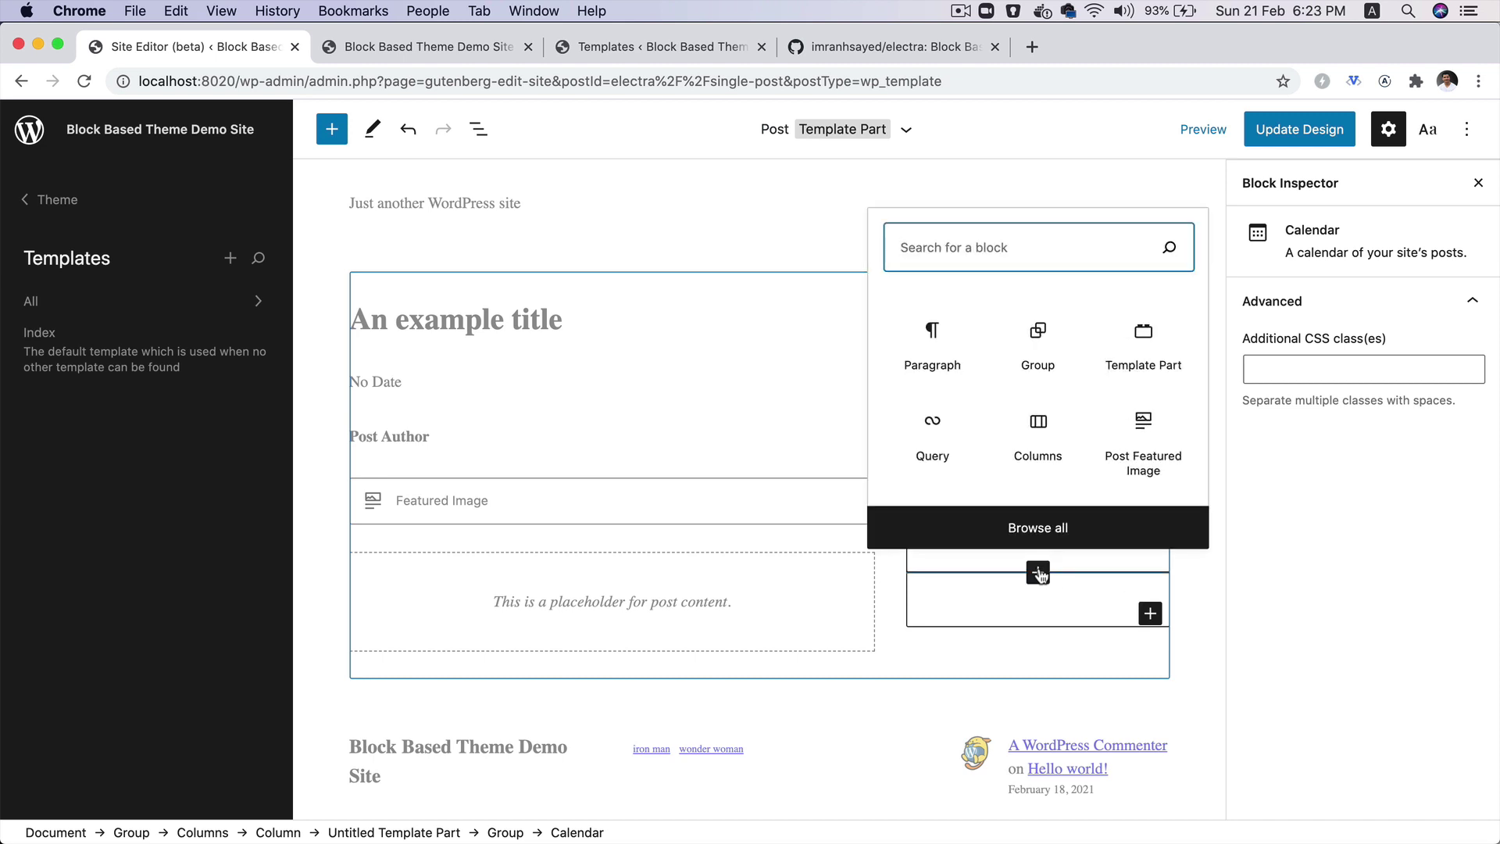
pyautogui.write('ga')
pyautogui.click(937, 228)
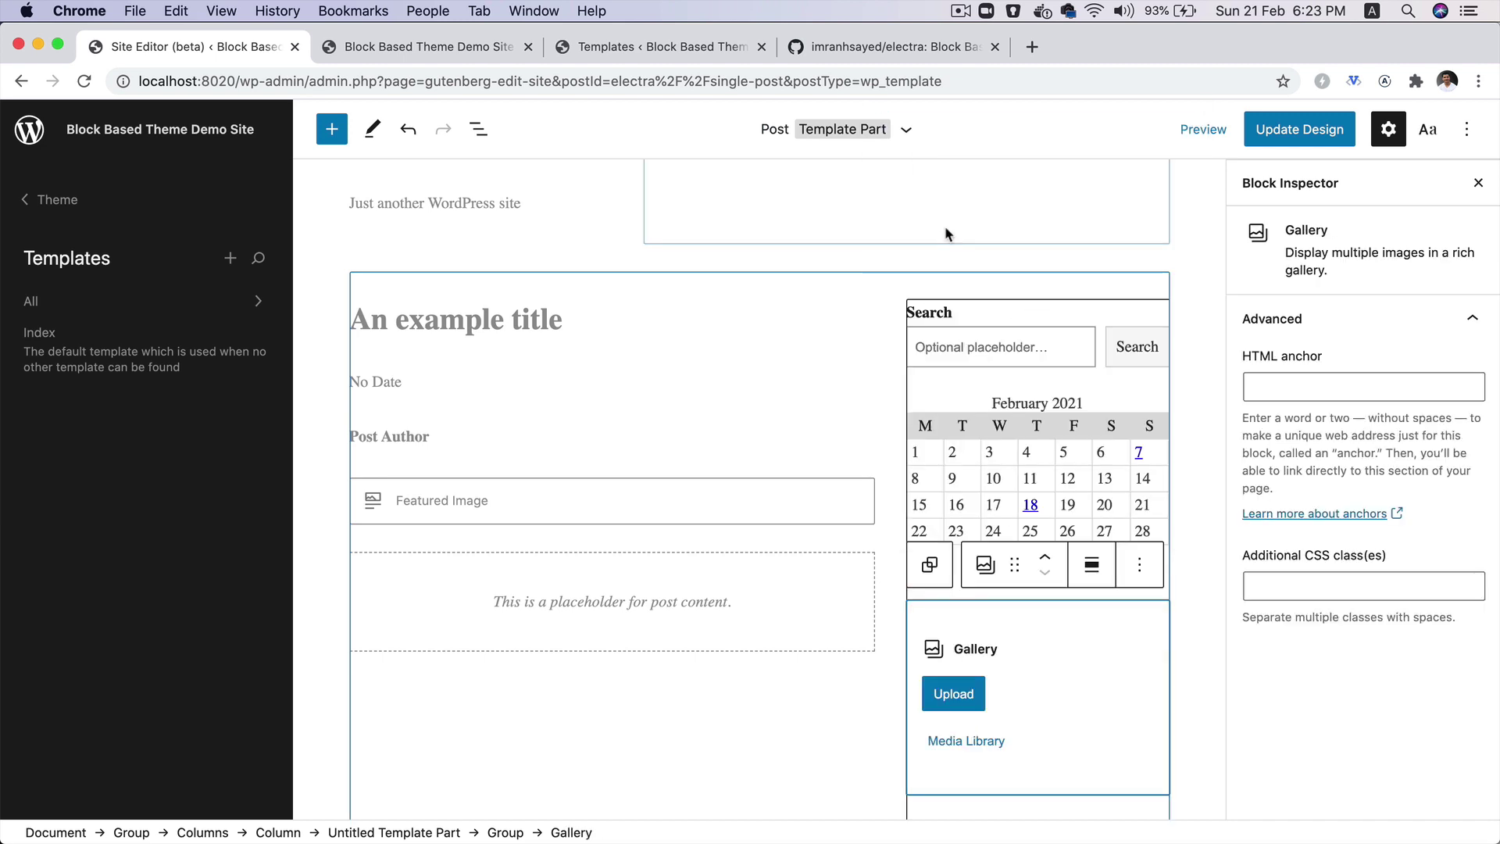
# Fill the Gallery block with all four images from the Media Library.
pyautogui.click(974, 743)
pyautogui.click(332, 353)
pyautogui.click(469, 368)
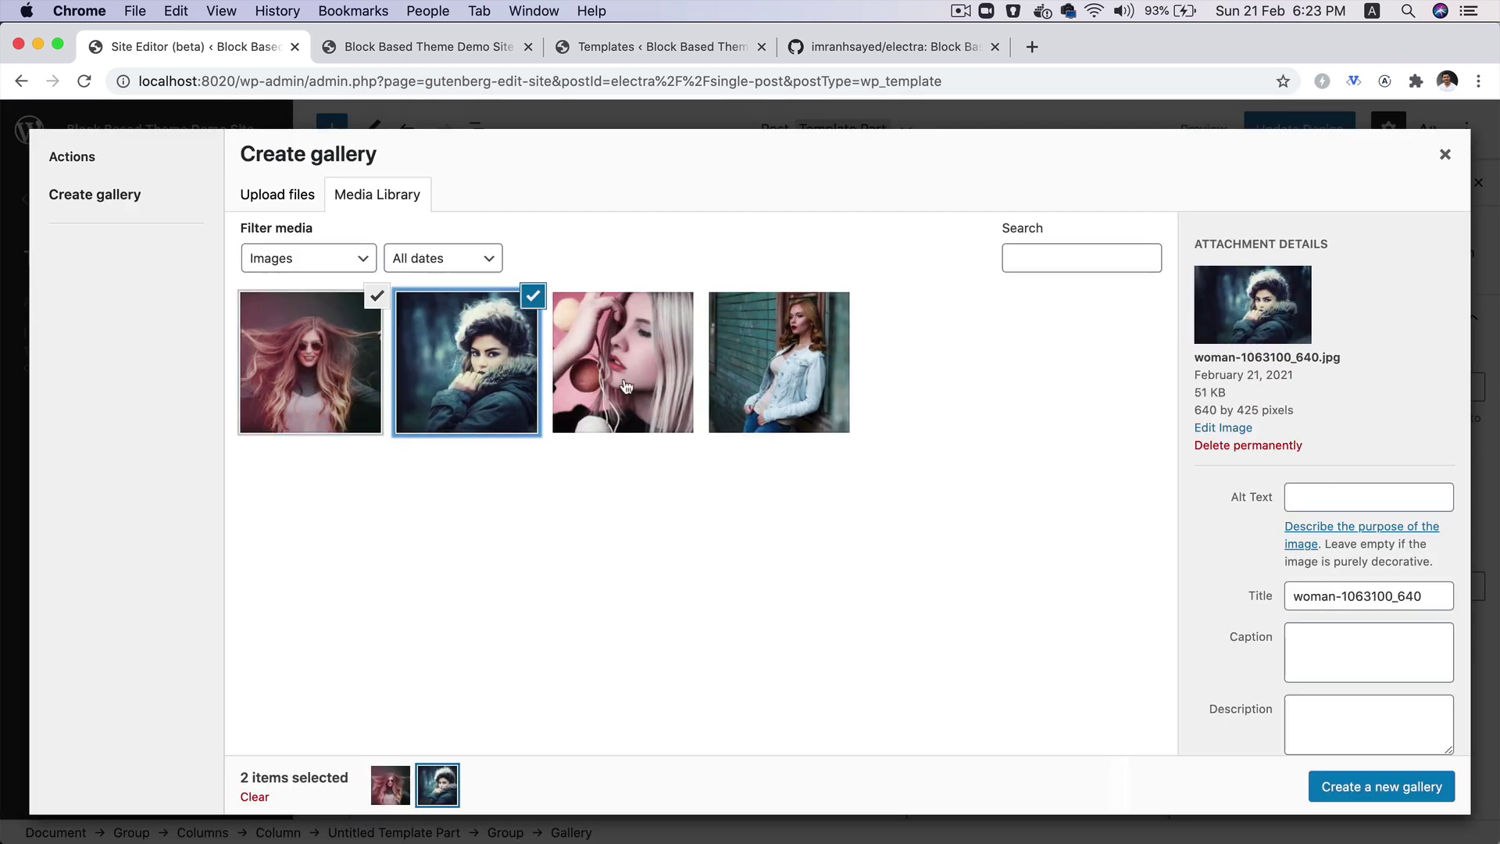
pyautogui.click(625, 383)
pyautogui.click(779, 383)
pyautogui.click(1379, 786)
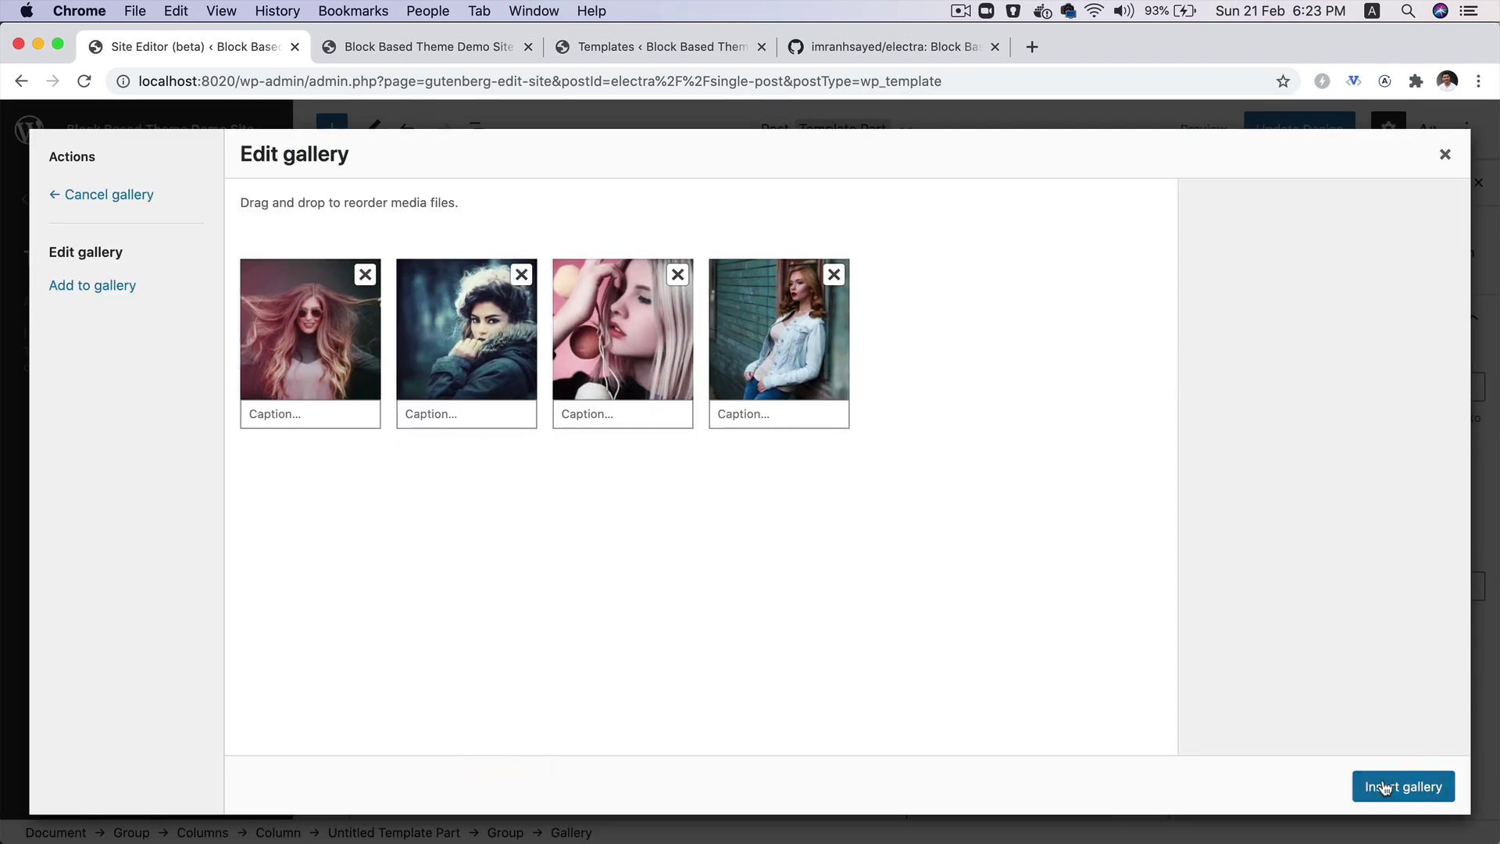
pyautogui.click(1383, 787)
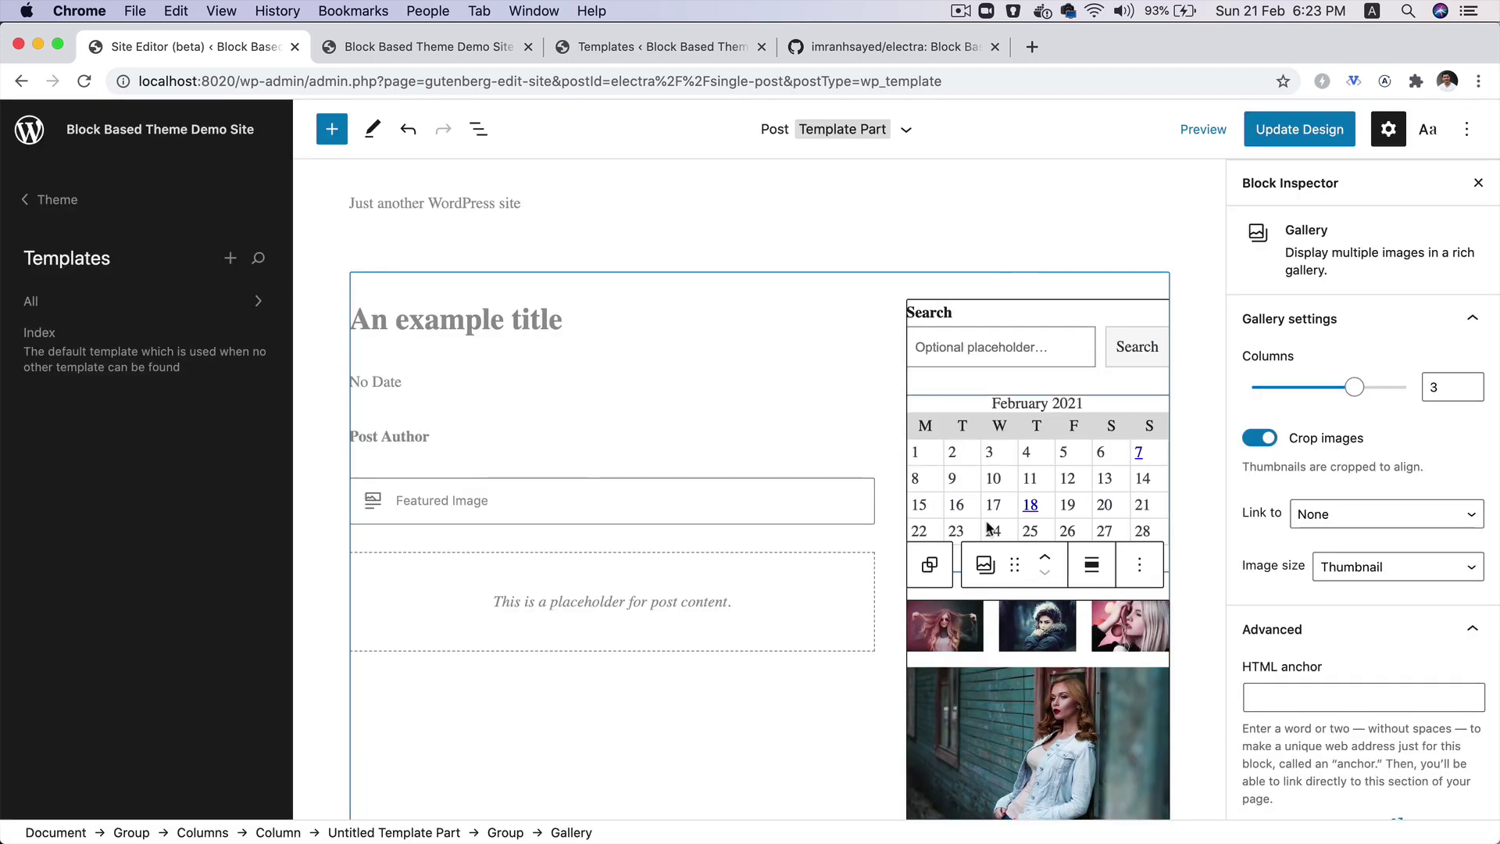
# Set the gallery's number of columns to 2.
pyautogui.scroll(-5, 988, 530)
pyautogui.scroll(3, 986, 524)
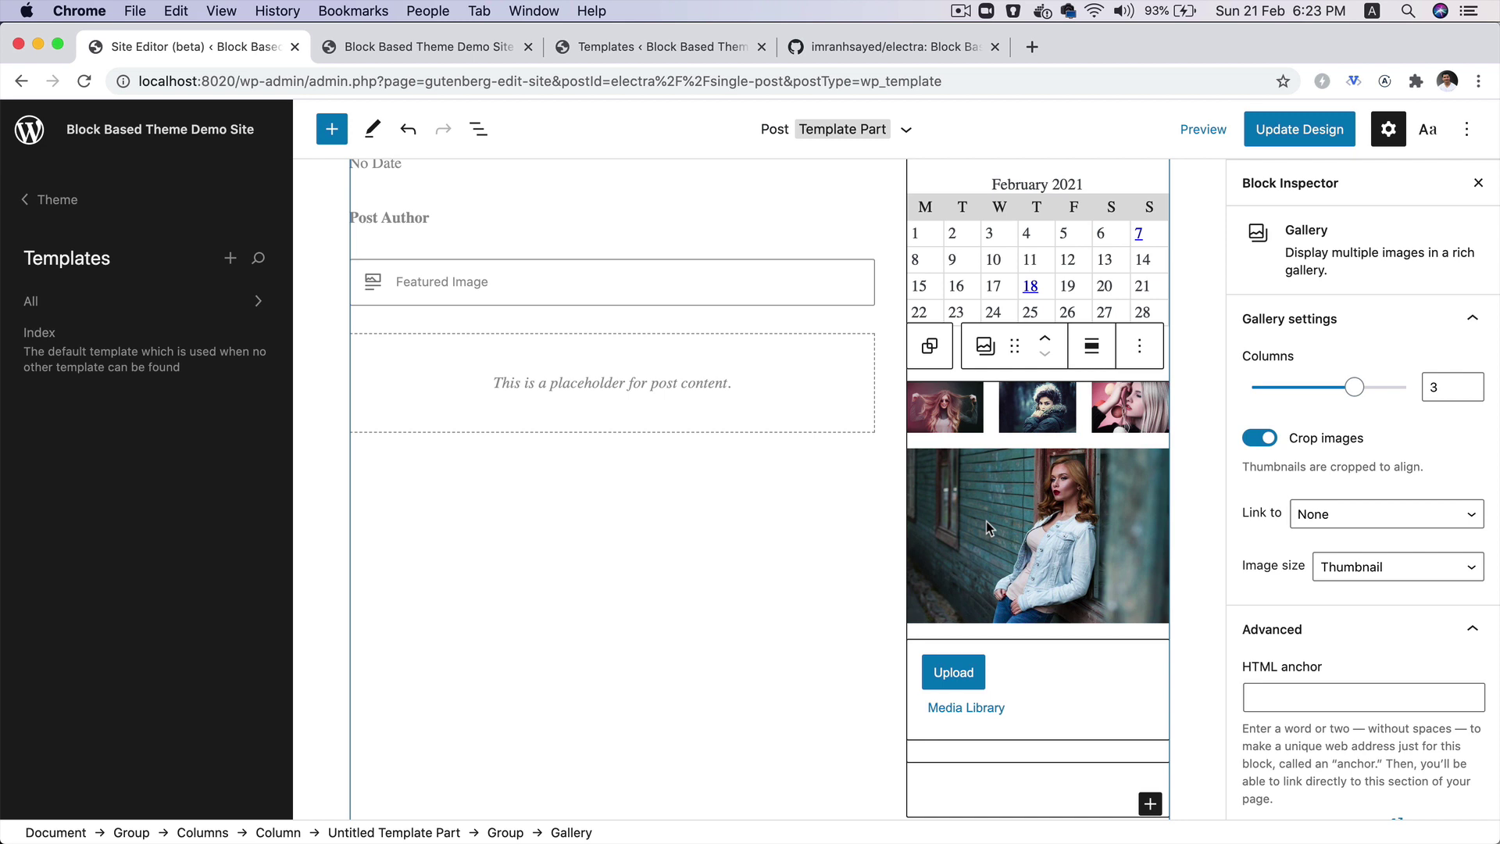
pyautogui.moveTo(1355, 387)
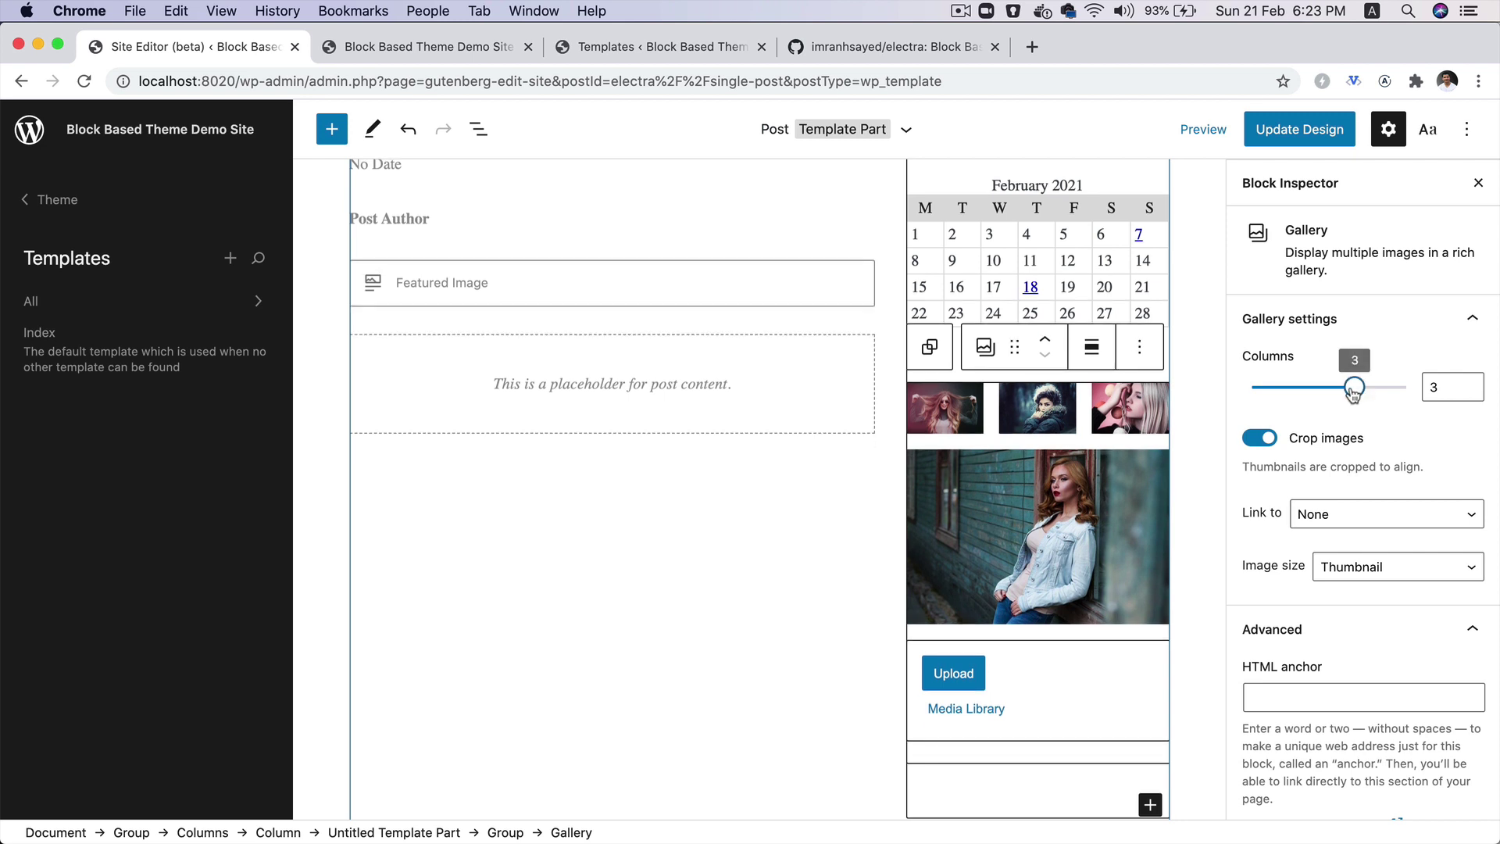
pyautogui.moveTo(1335, 397); pyautogui.dragTo(1303, 389)
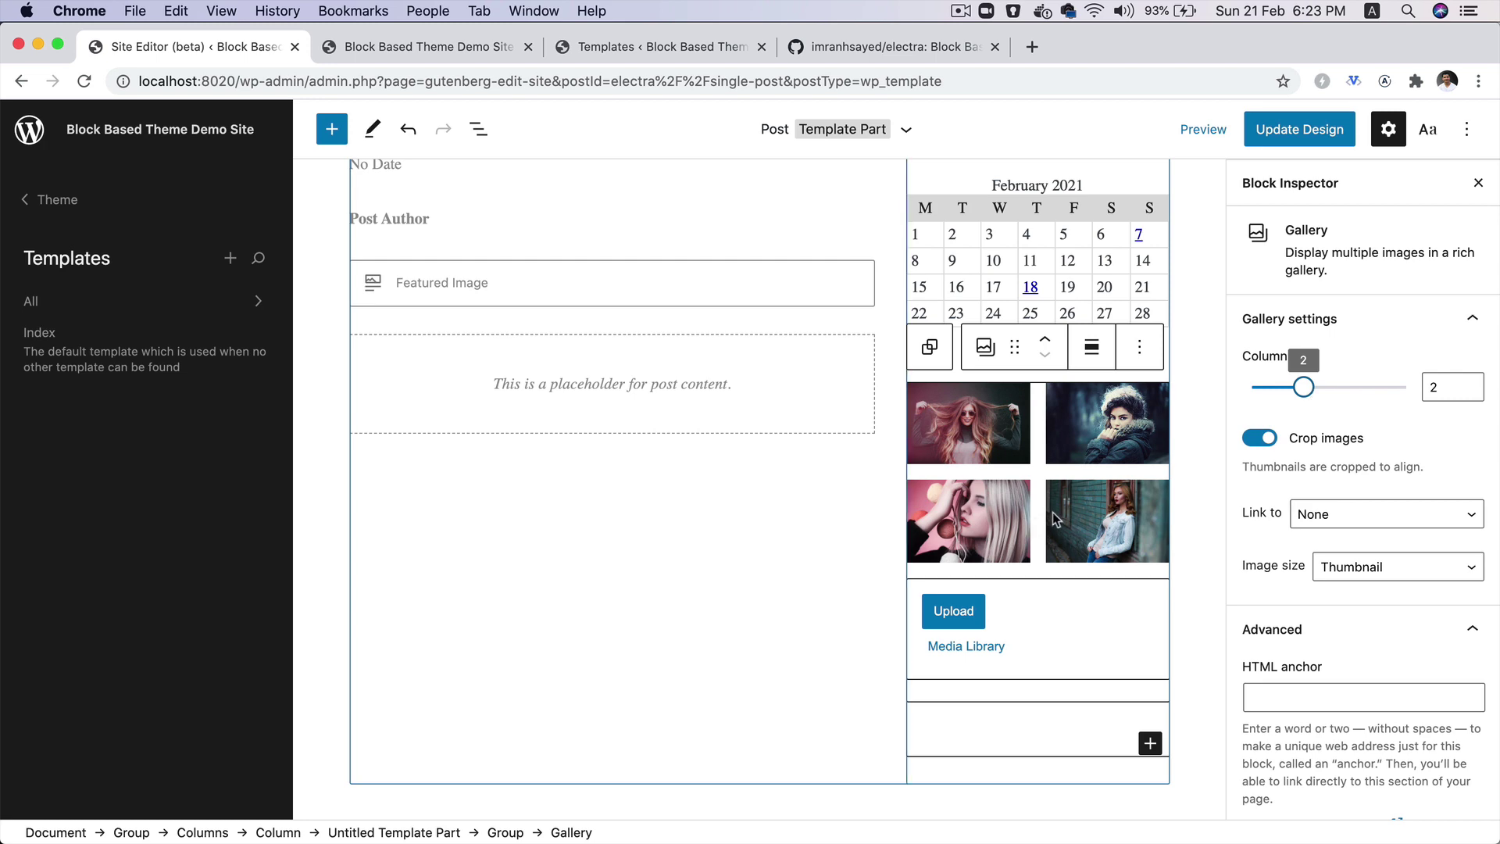
# Save the design changes to both the Post template and the Aside template part.
pyautogui.click(687, 630)
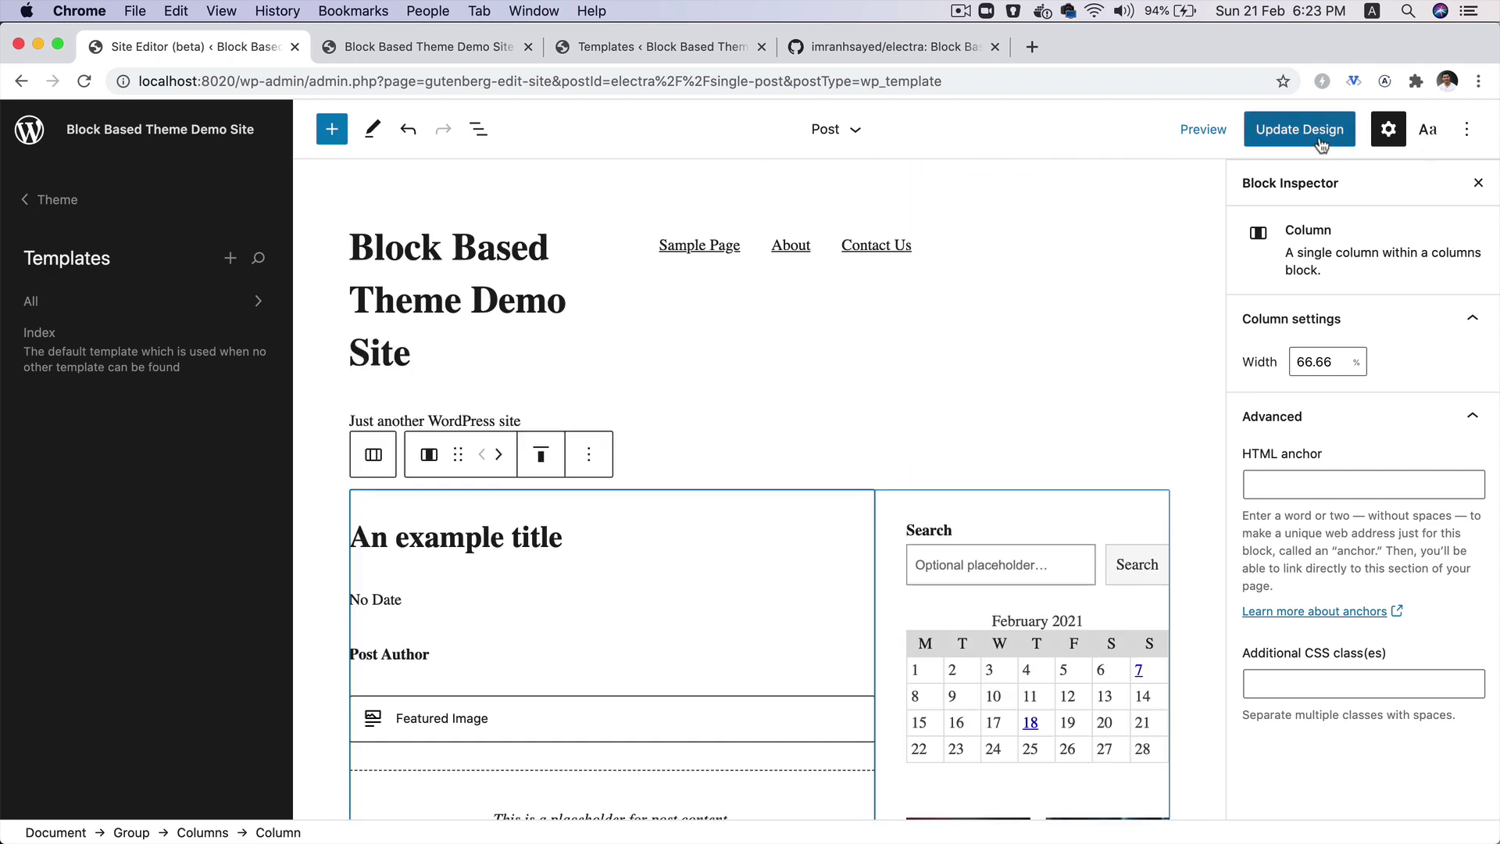
pyautogui.click(1318, 144)
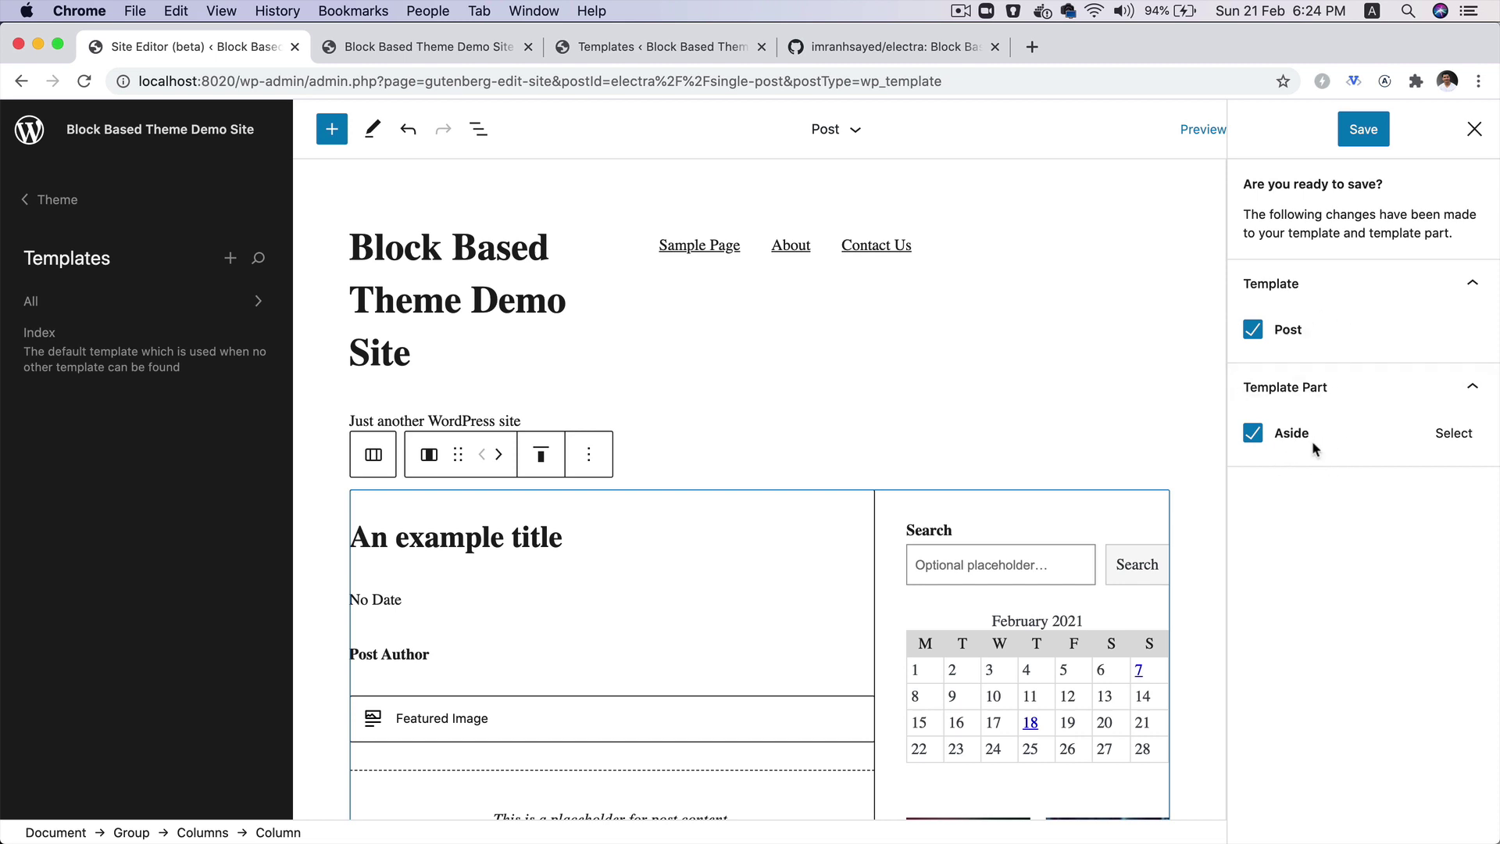
pyautogui.click(1377, 137)
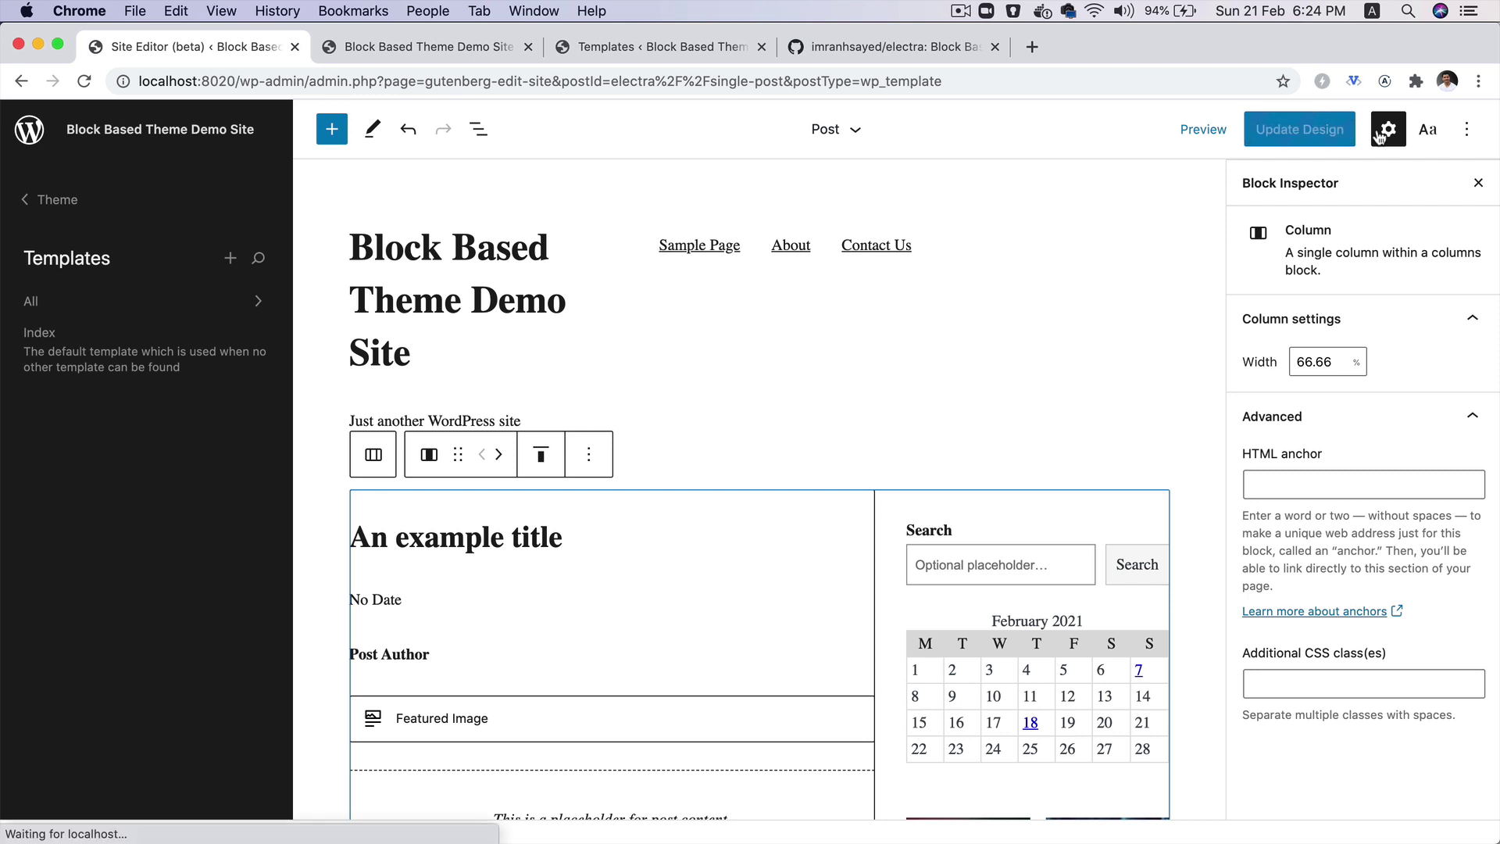
# Check the list of all templates for Post and the list of template parts for Aside.
pyautogui.click(156, 301)
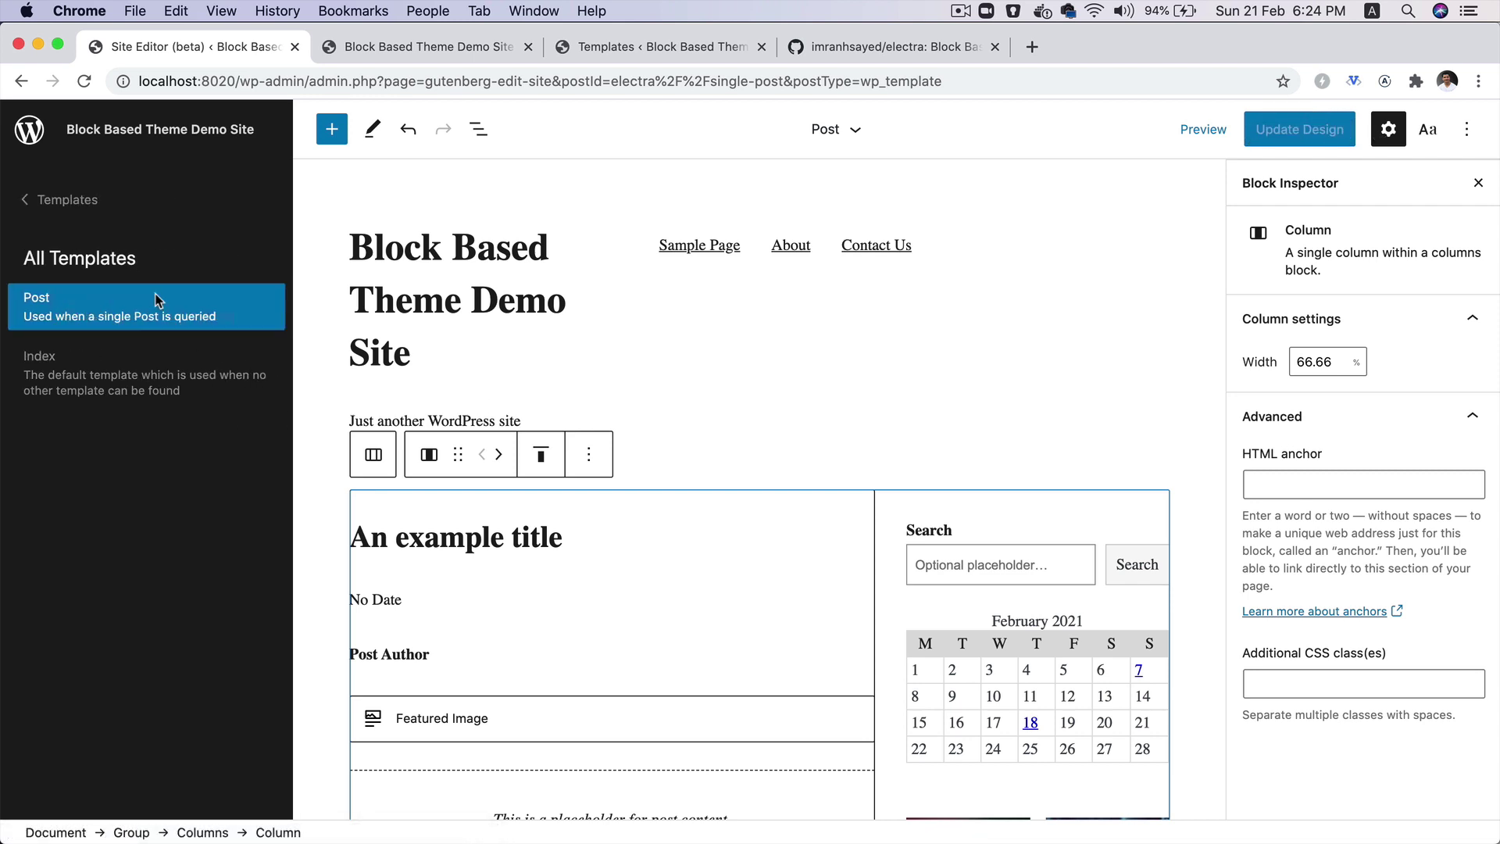
pyautogui.click(87, 201)
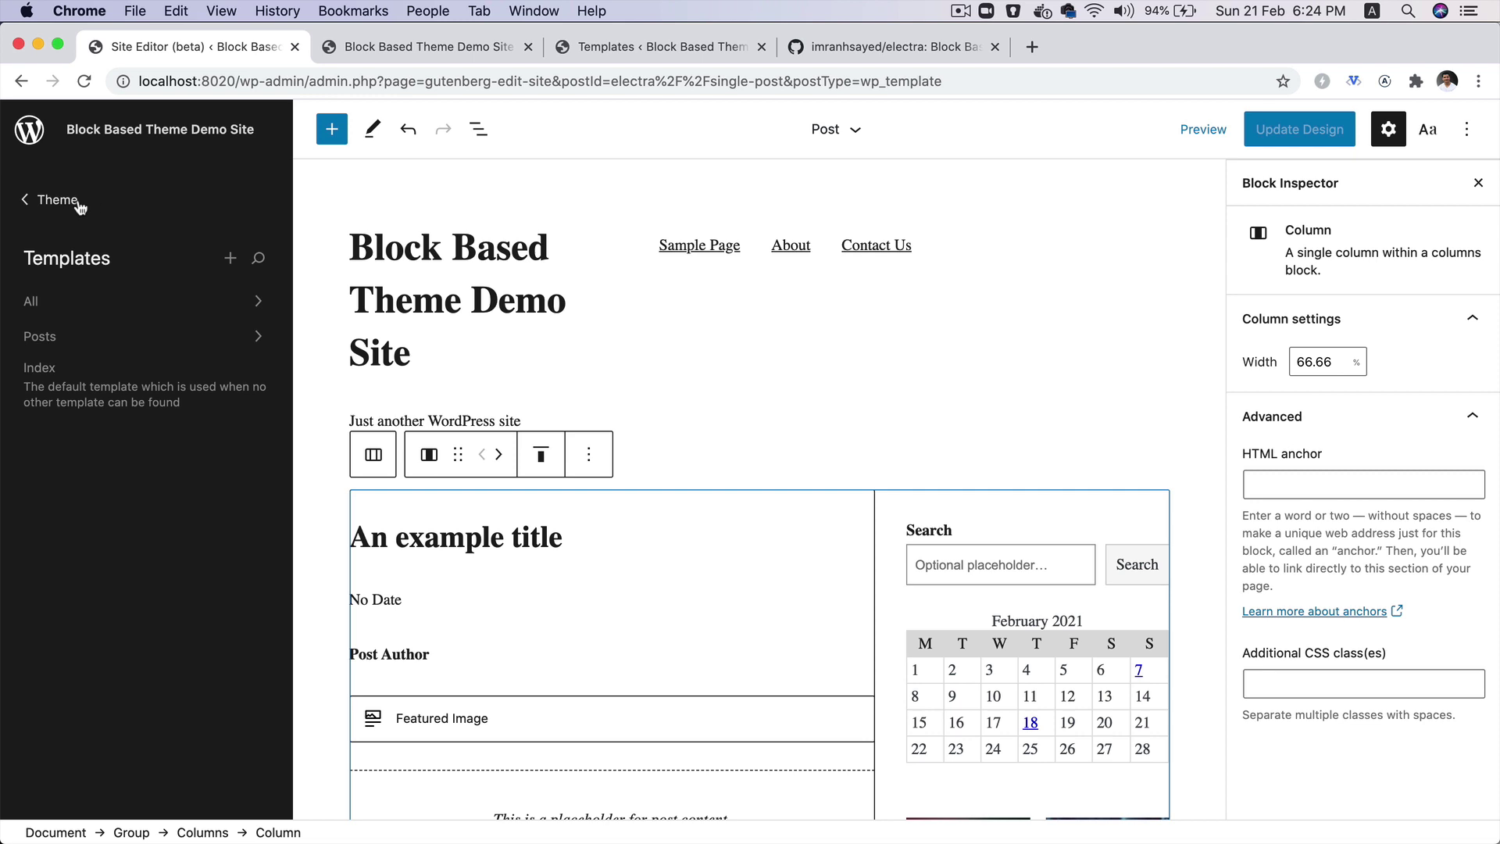
pyautogui.click(78, 202)
pyautogui.click(134, 325)
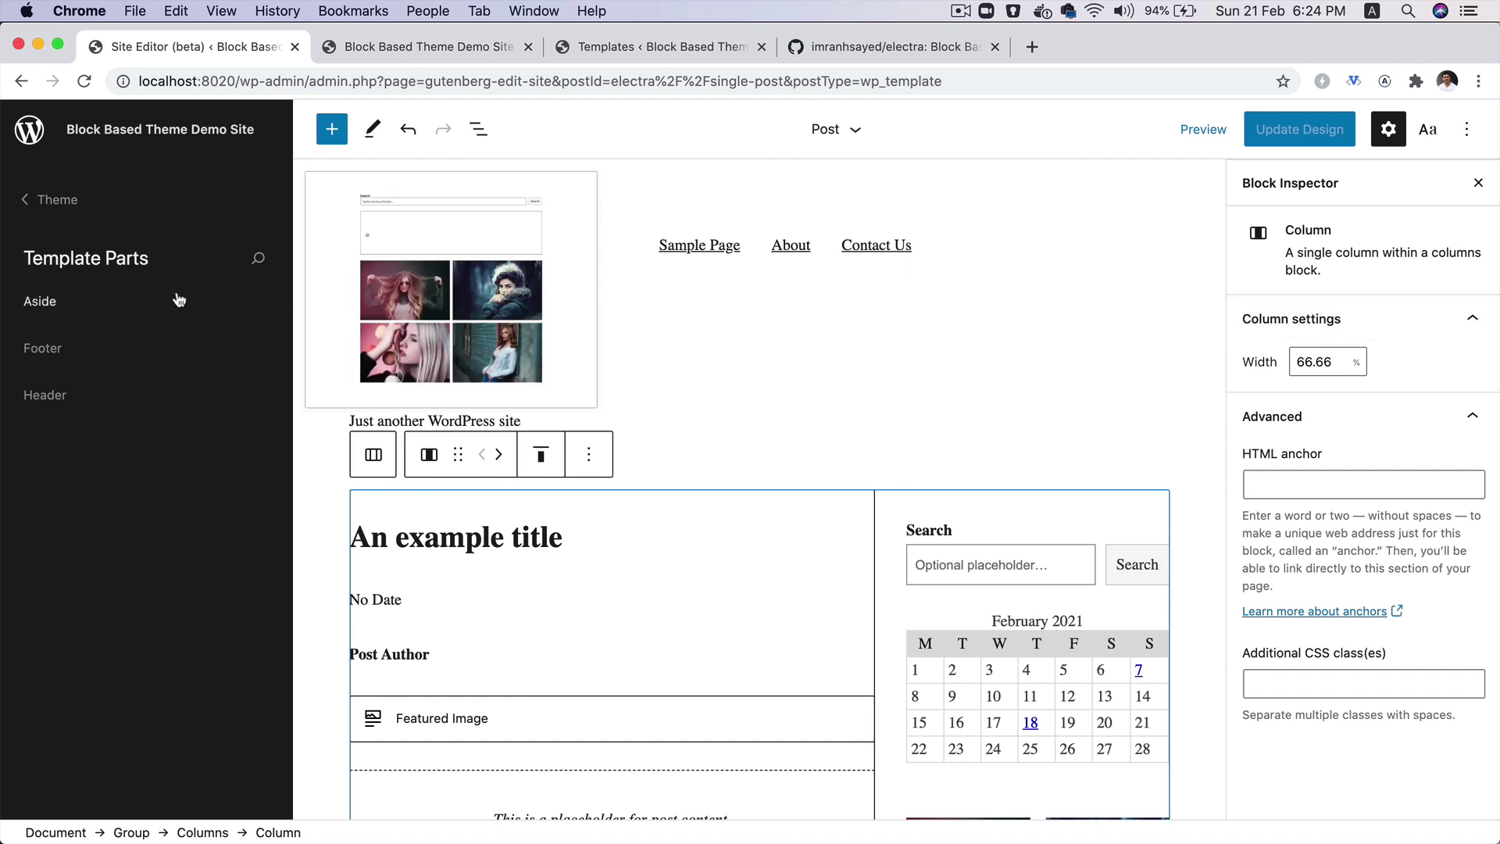
# Change the Aside template part's title to Sidebar and save the template part.
pyautogui.click(1060, 510)
pyautogui.click(1060, 511)
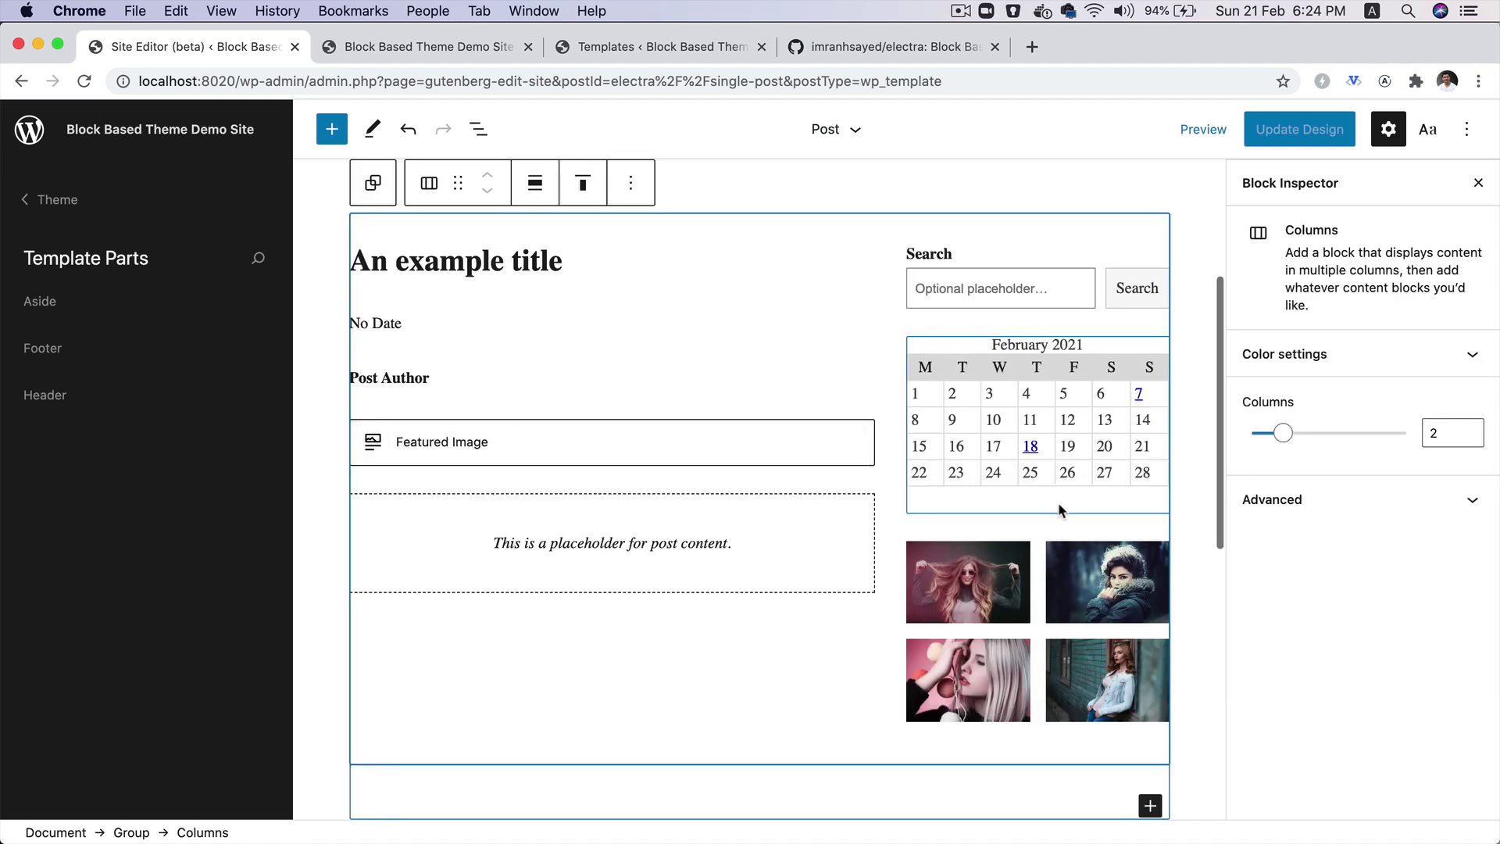
pyautogui.click(1059, 511)
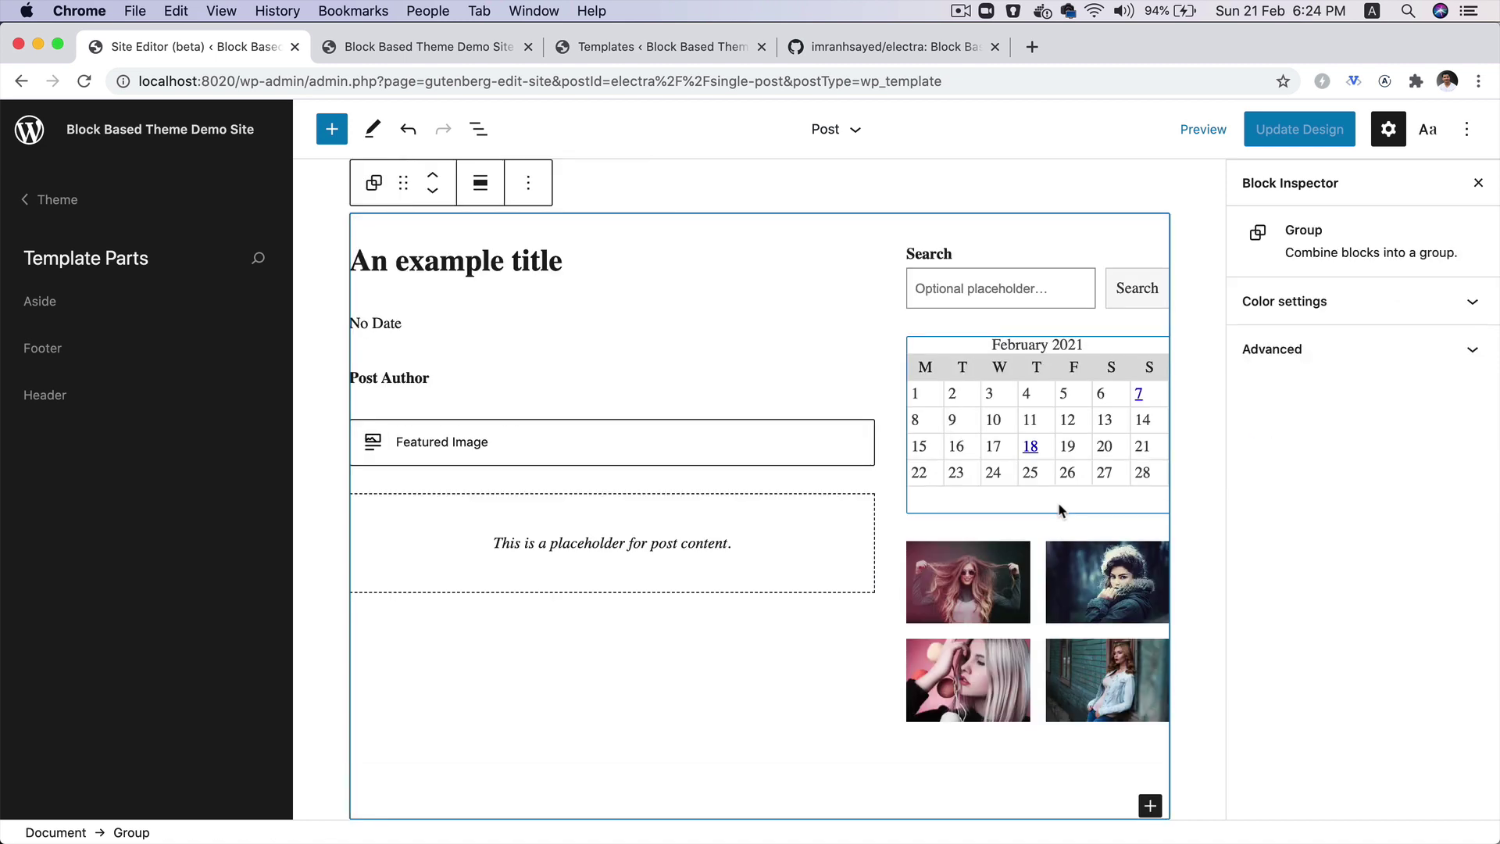
pyautogui.click(478, 130)
pyautogui.click(594, 568)
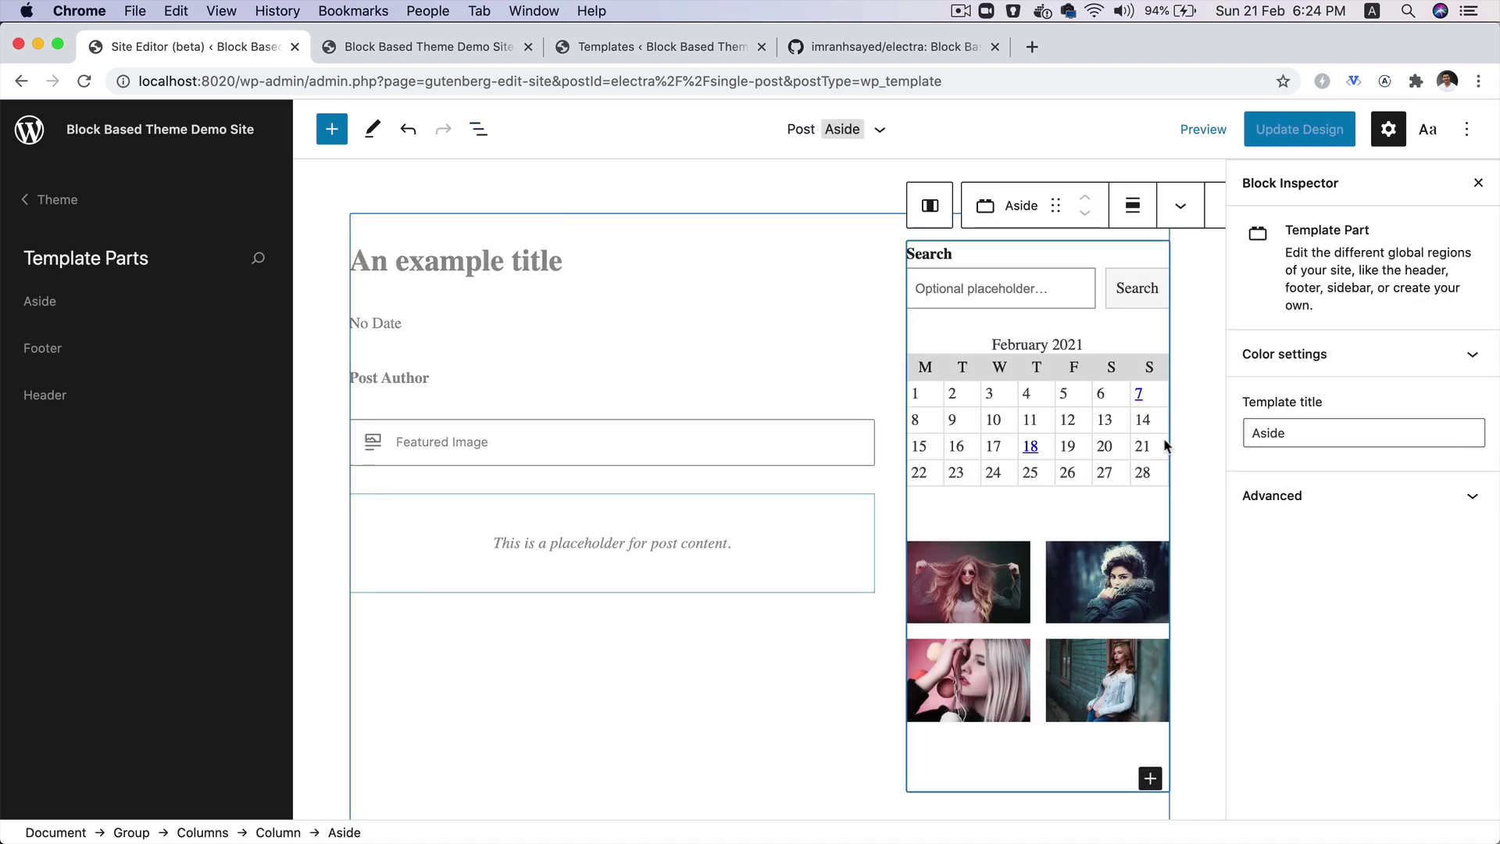
pyautogui.doubleClick(1383, 430)
pyautogui.write('So')
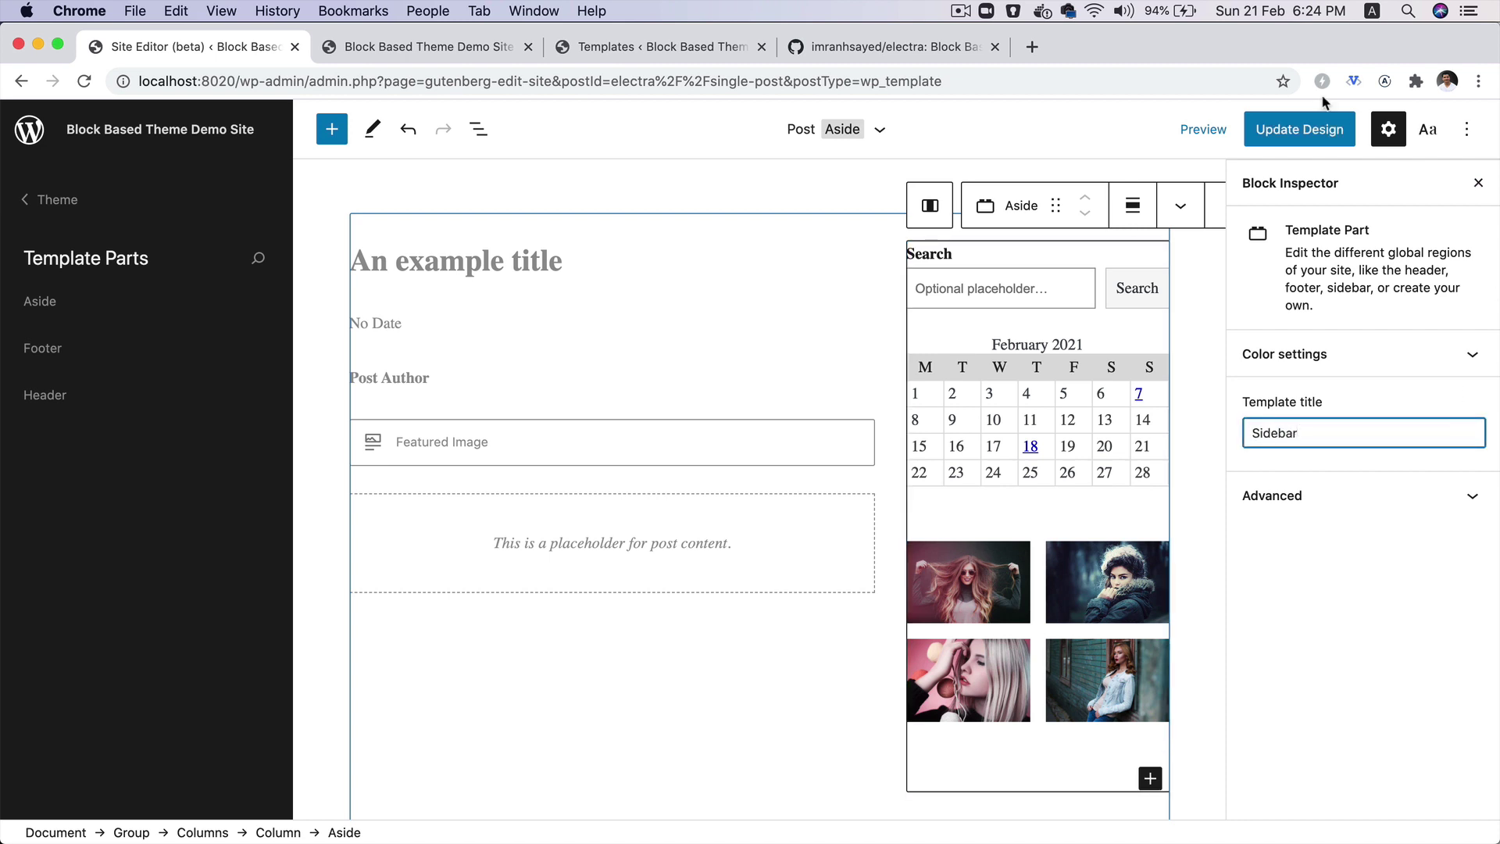
pyautogui.click(1256, 126)
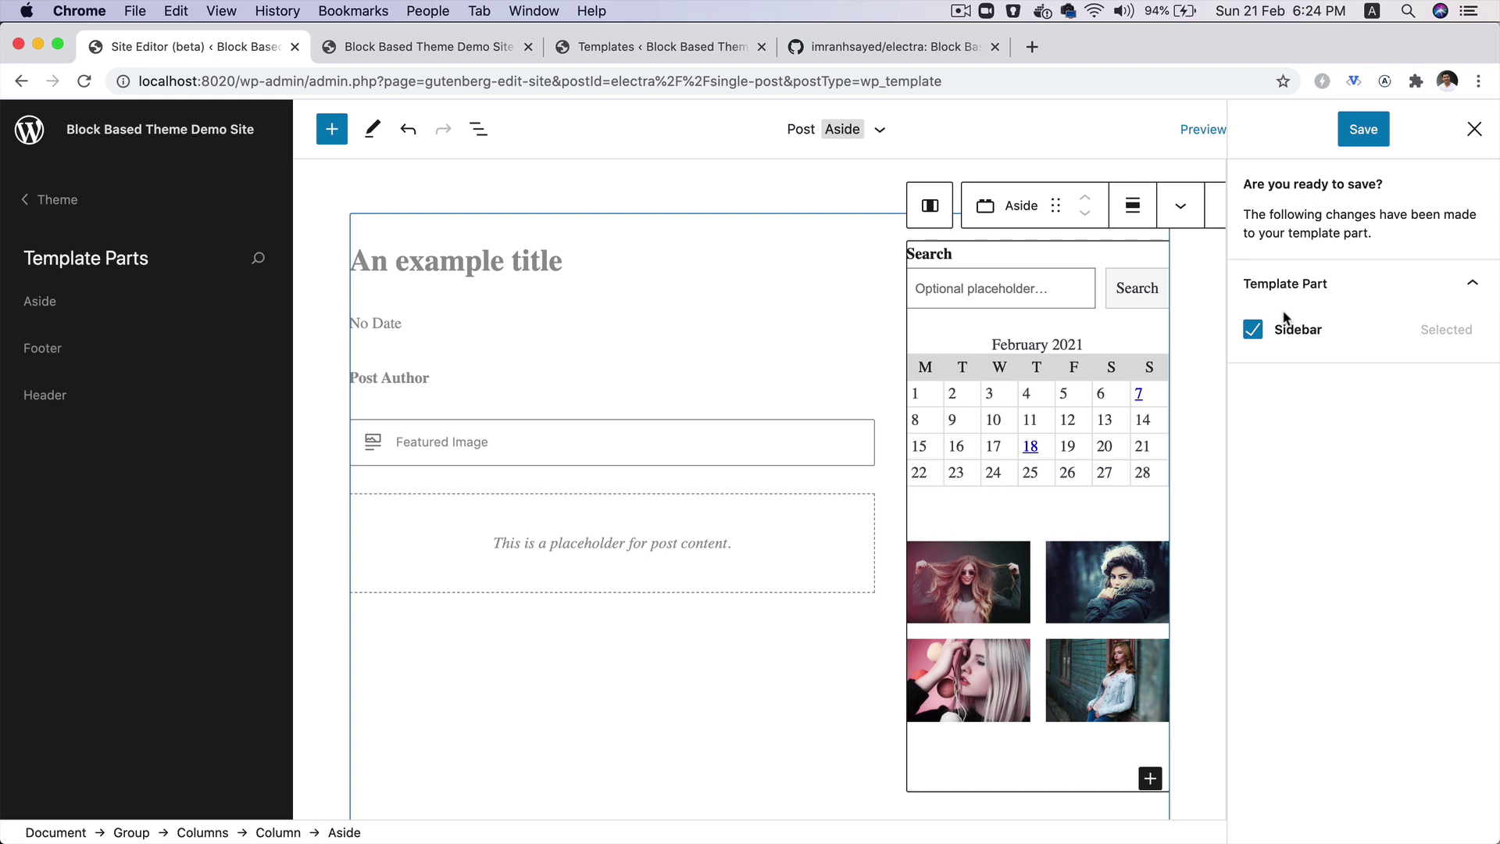
pyautogui.click(1363, 130)
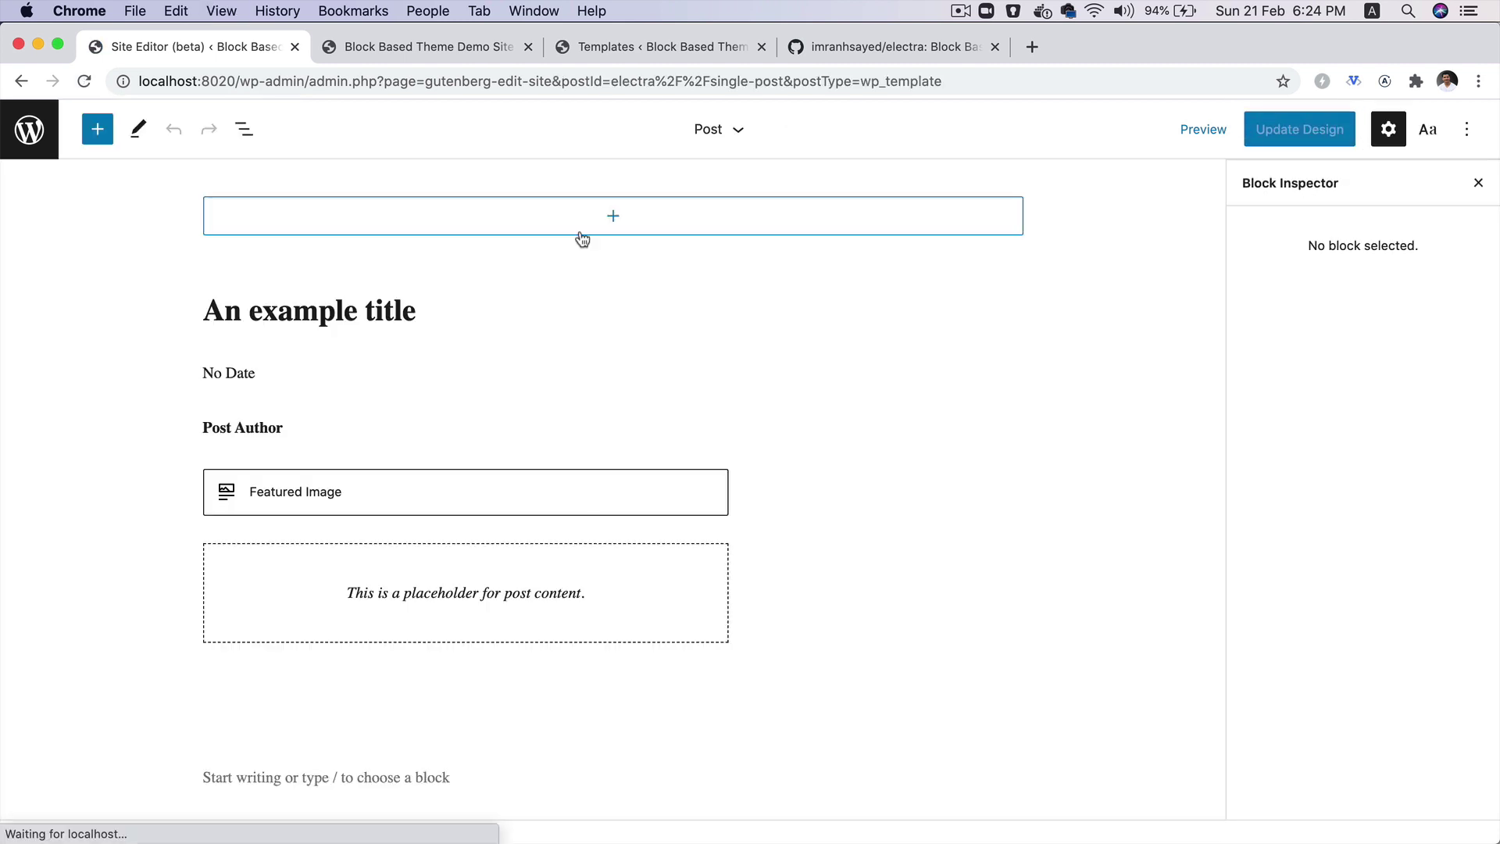
# Browse the theme's template parts in the reloaded editor and preview the Sidebar part.
pyautogui.click(739, 131)
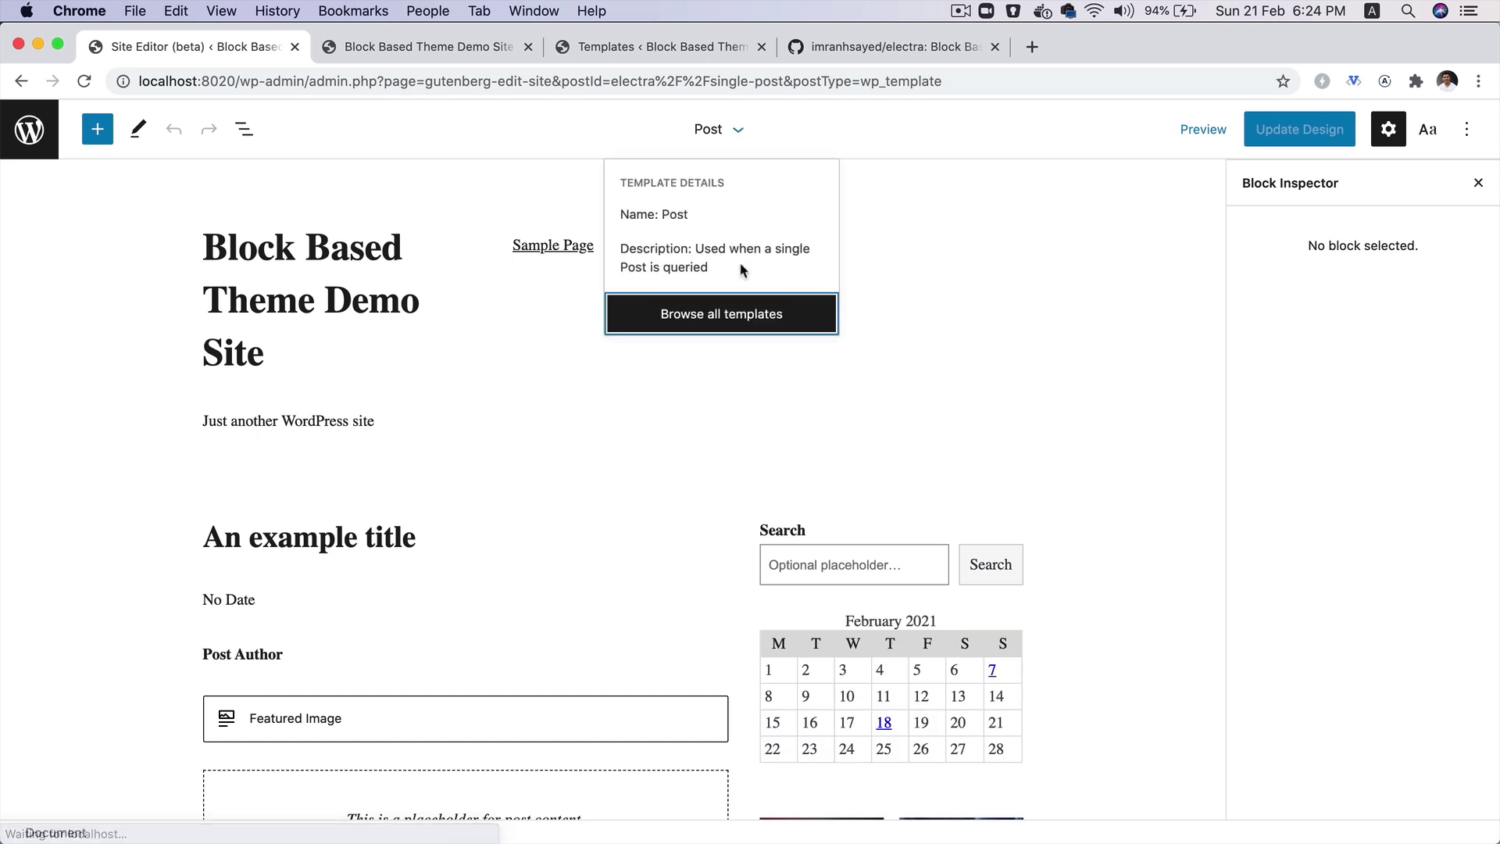
pyautogui.click(726, 314)
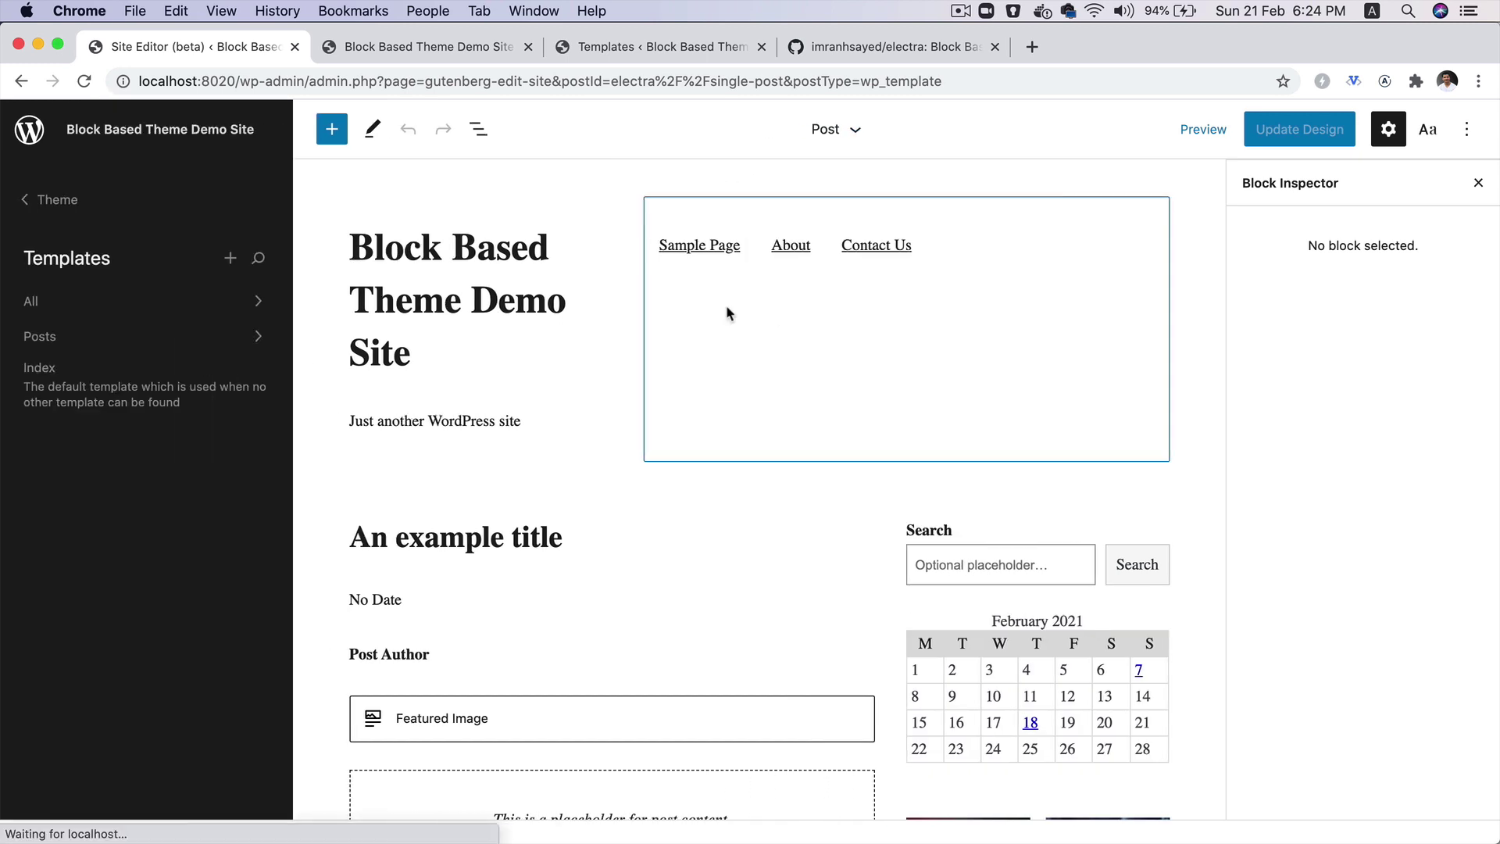
pyautogui.click(62, 216)
pyautogui.click(131, 324)
pyautogui.moveTo(54, 302)
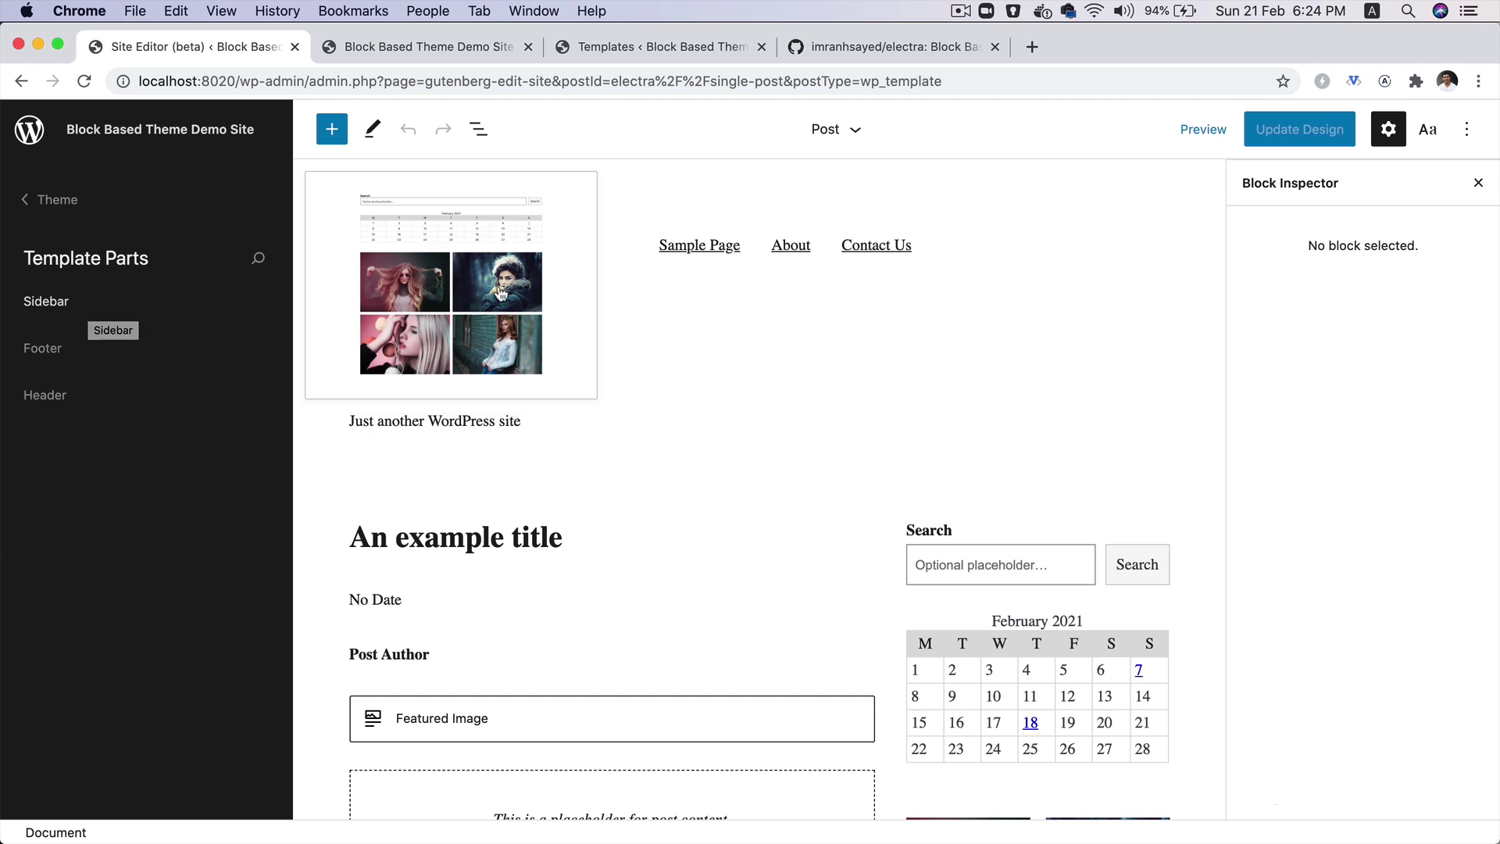
# Open Sample Post Eleven on the front-end site and examine its layout from header to footer.
pyautogui.click(461, 48)
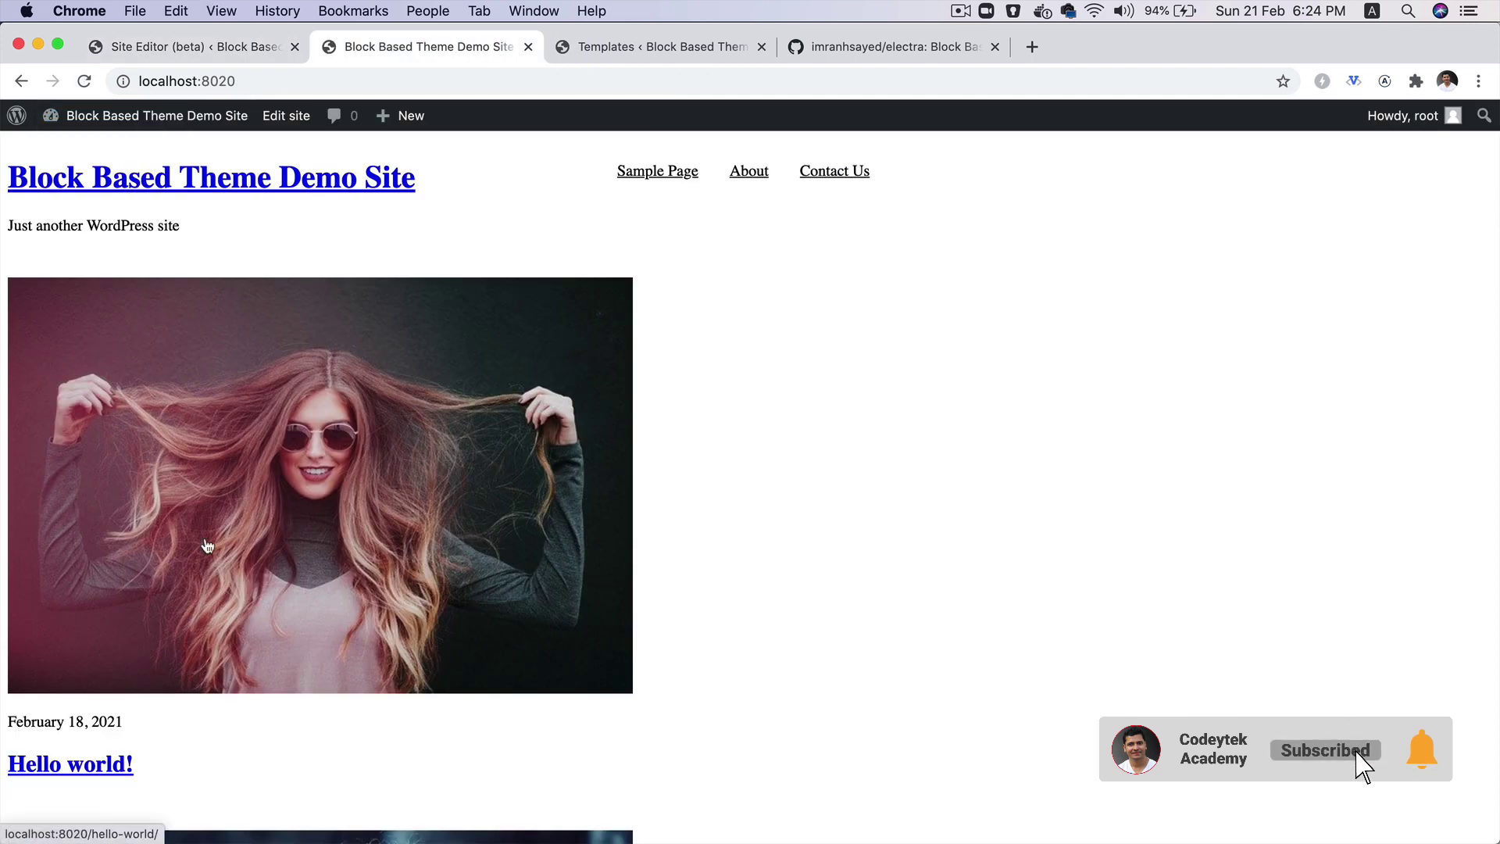
pyautogui.scroll(-10, 208, 545)
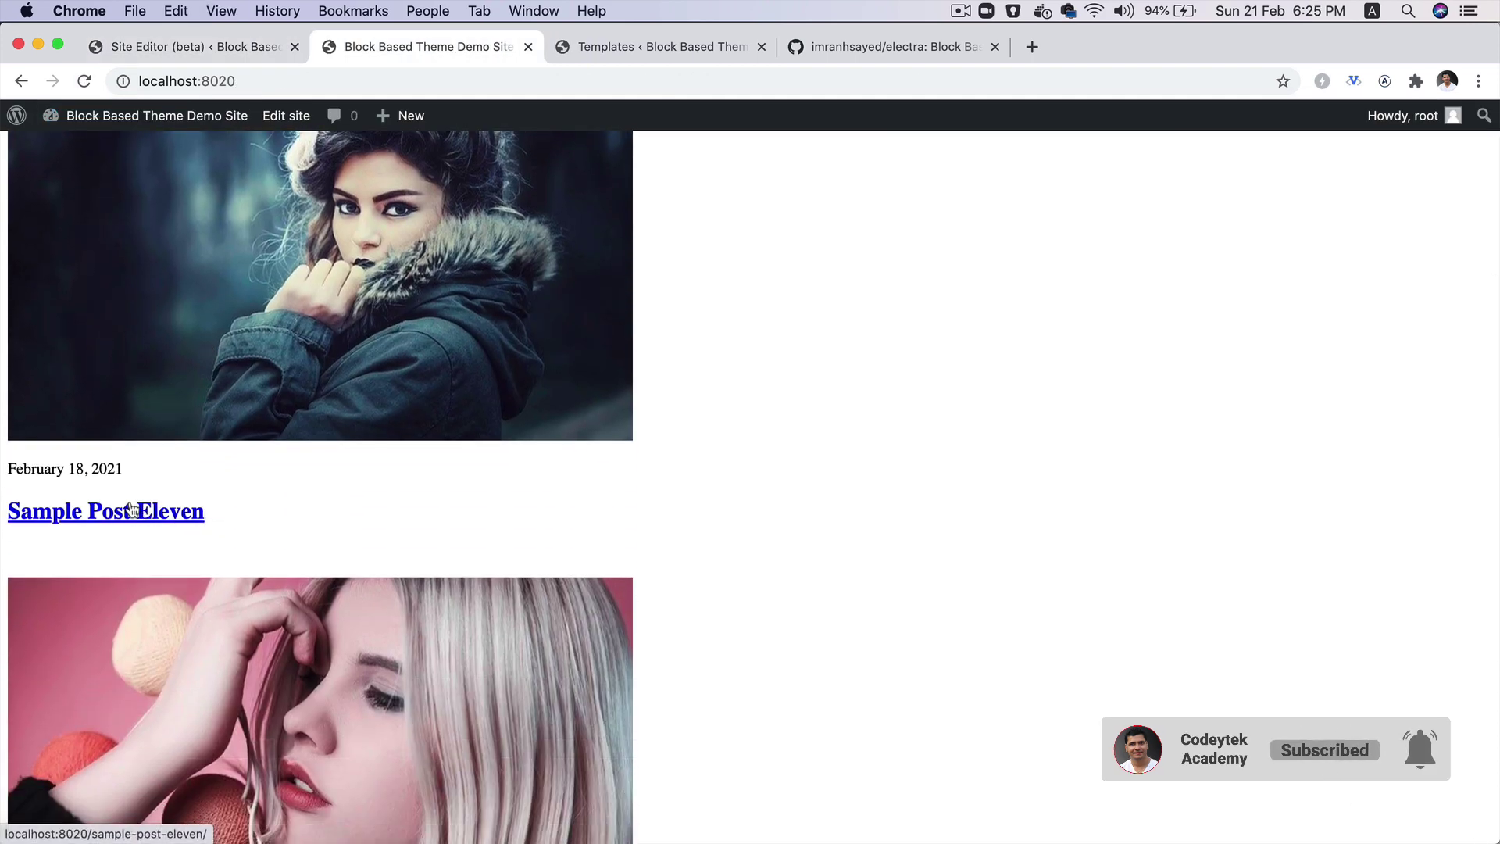
pyautogui.click(132, 509)
pyautogui.scroll(-7, 606, 617)
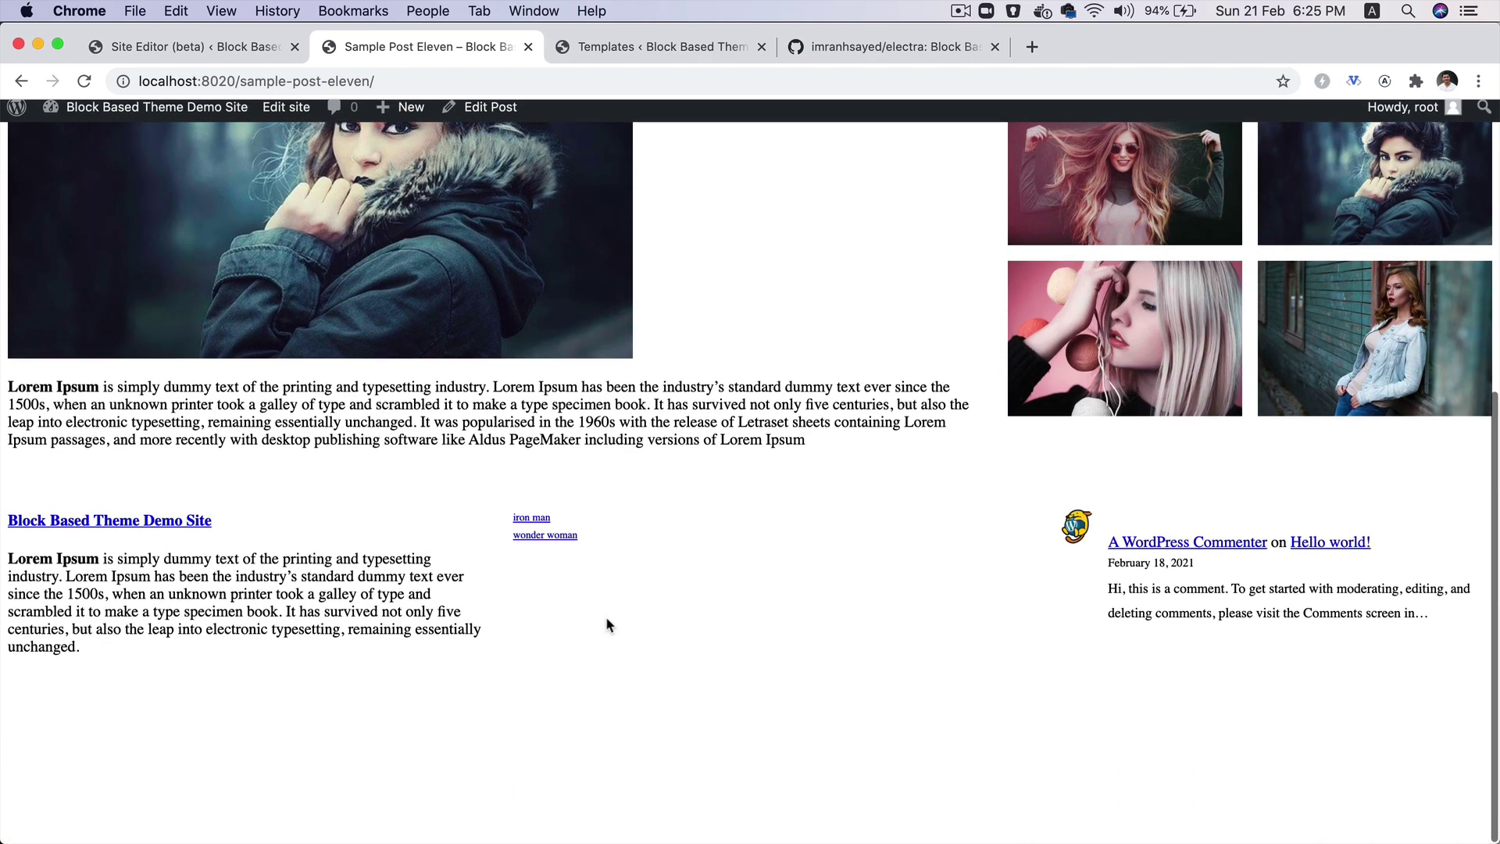
pyautogui.scroll(7, 606, 617)
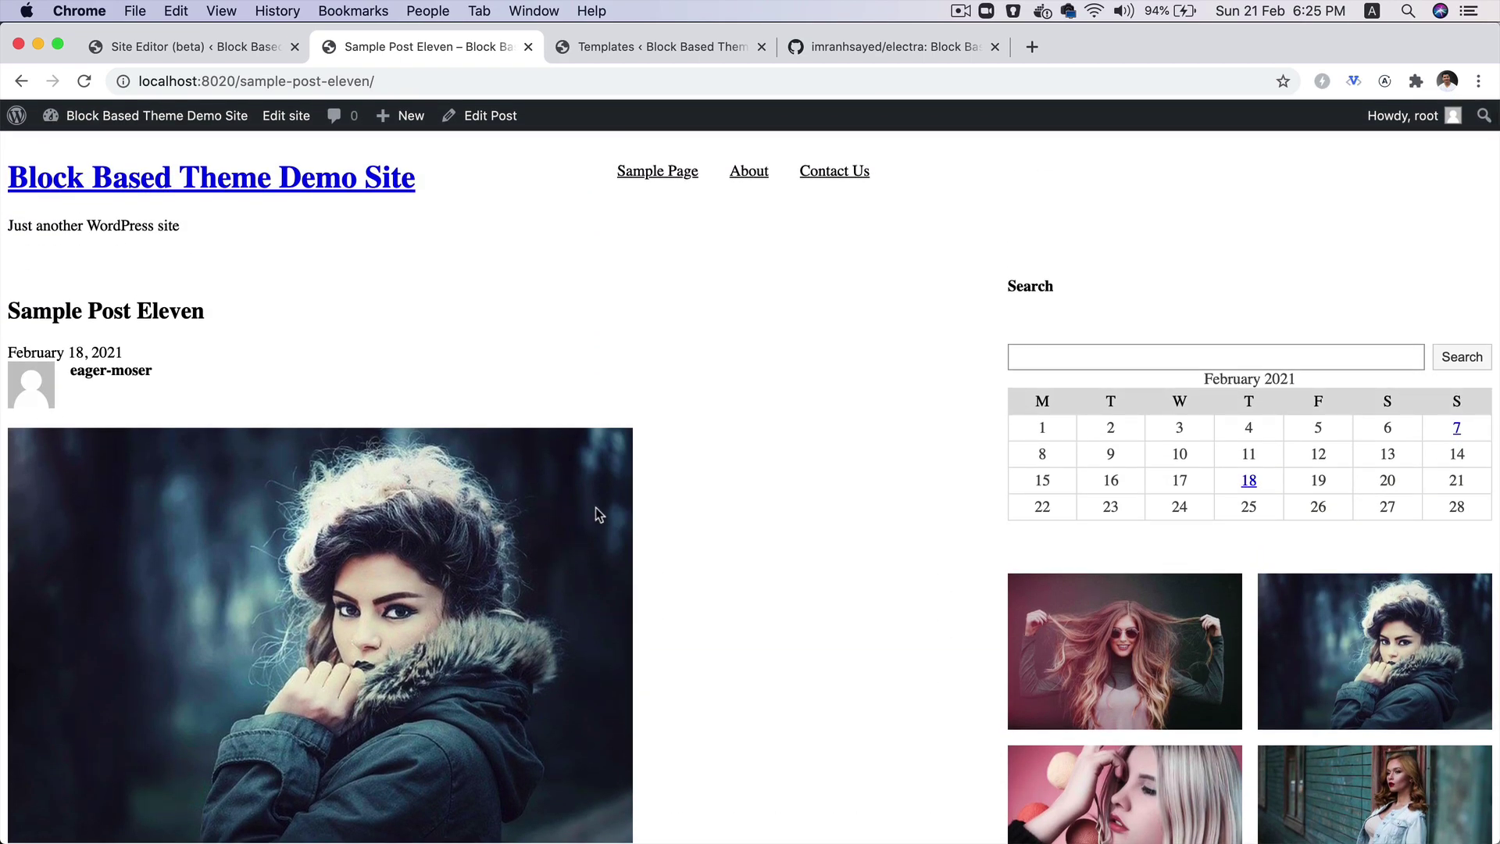
pyautogui.scroll(-6, 596, 508)
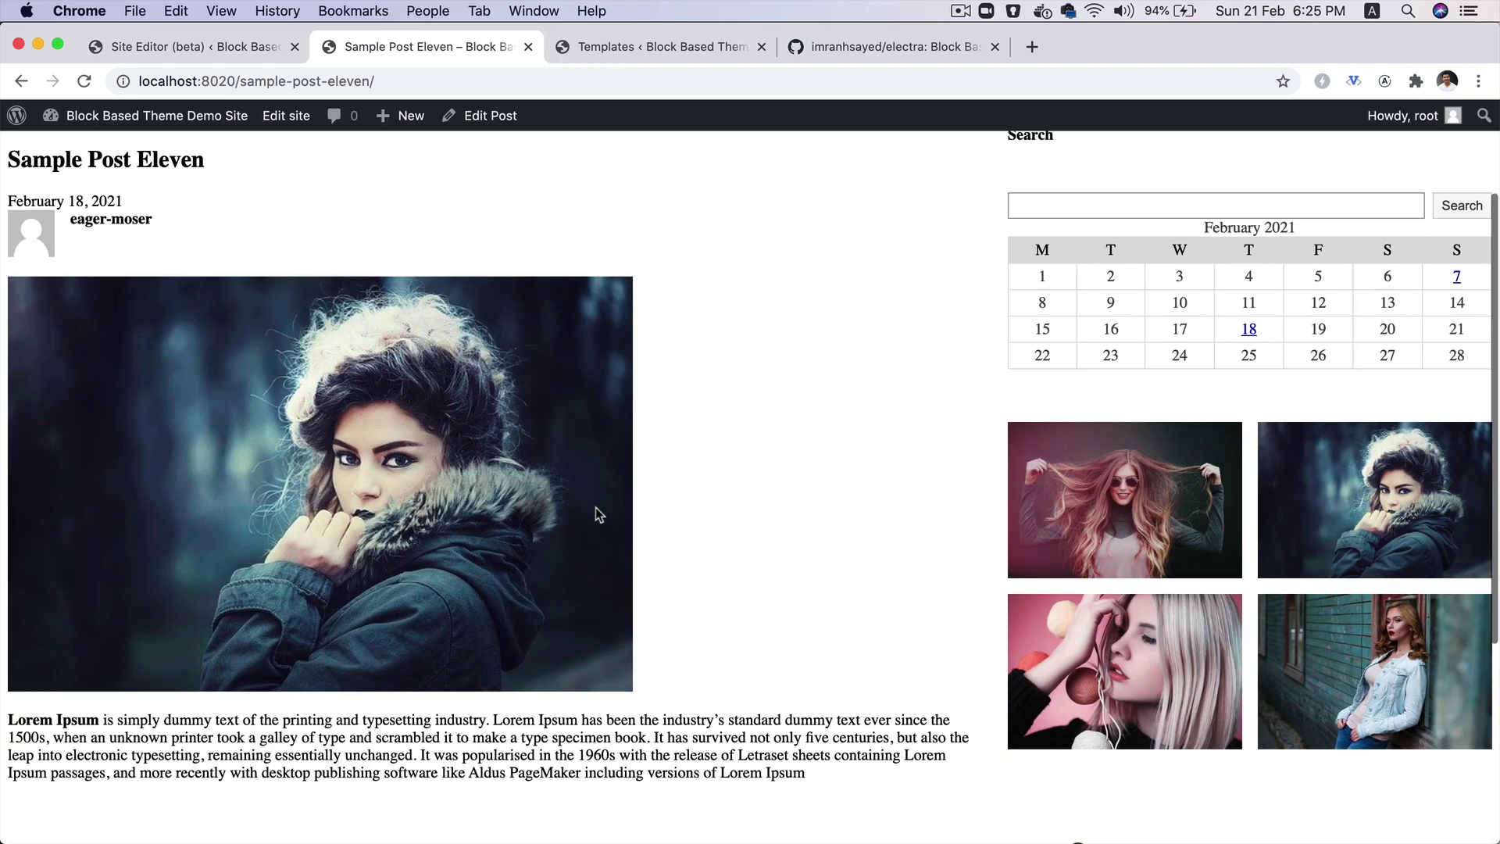
pyautogui.scroll(6, 595, 508)
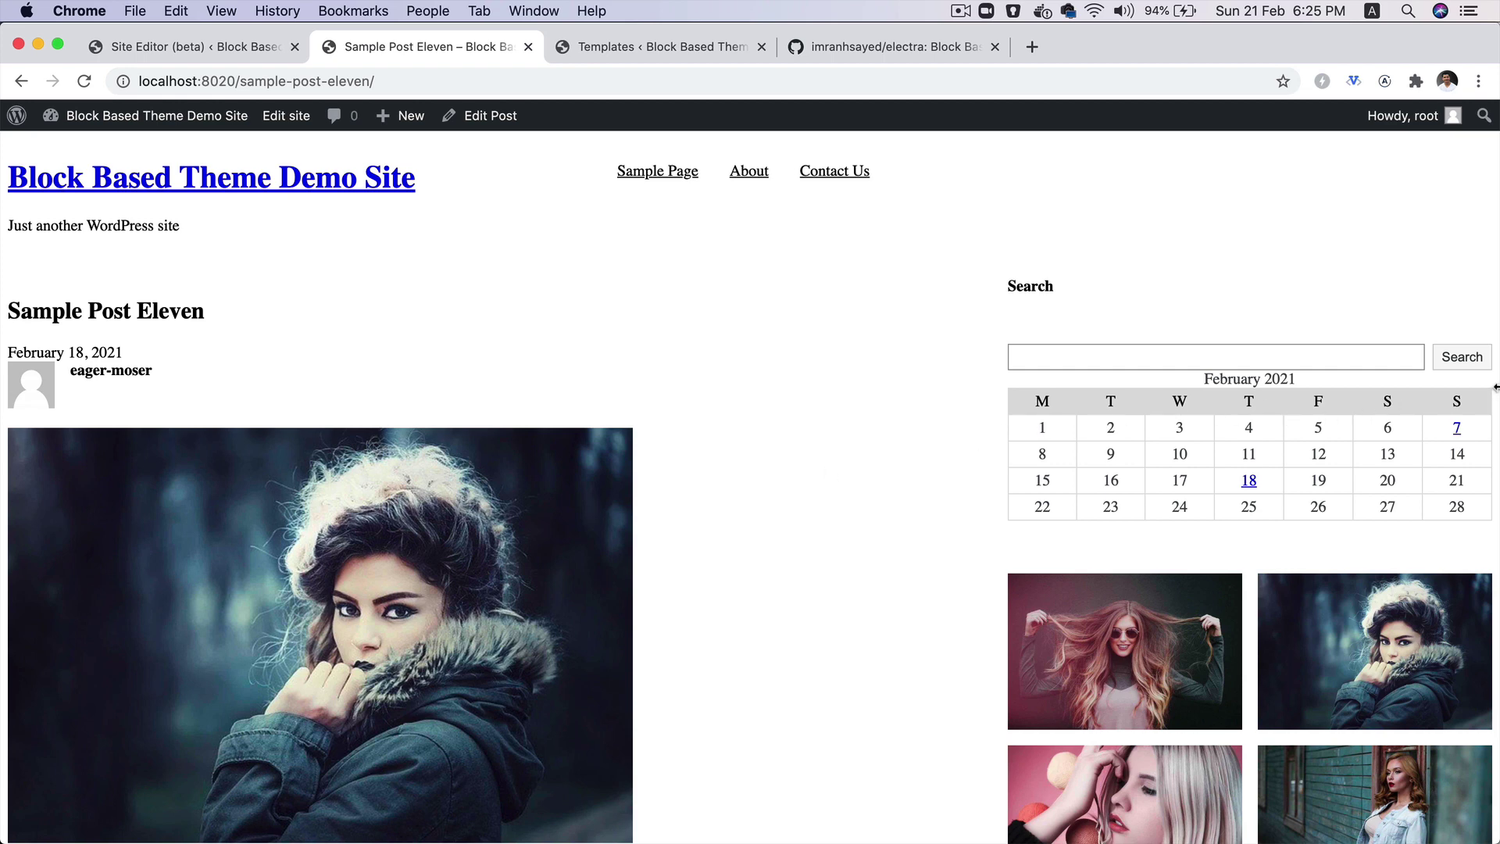
# Narrow the browser window to phone width, examine how the post's columns stack, and restore the full width.
pyautogui.moveTo(1494, 387); pyautogui.dragTo(687, 422)
pyautogui.moveTo(1494, 309); pyautogui.dragTo(432, 247)
pyautogui.scroll(-10, 338, 371)
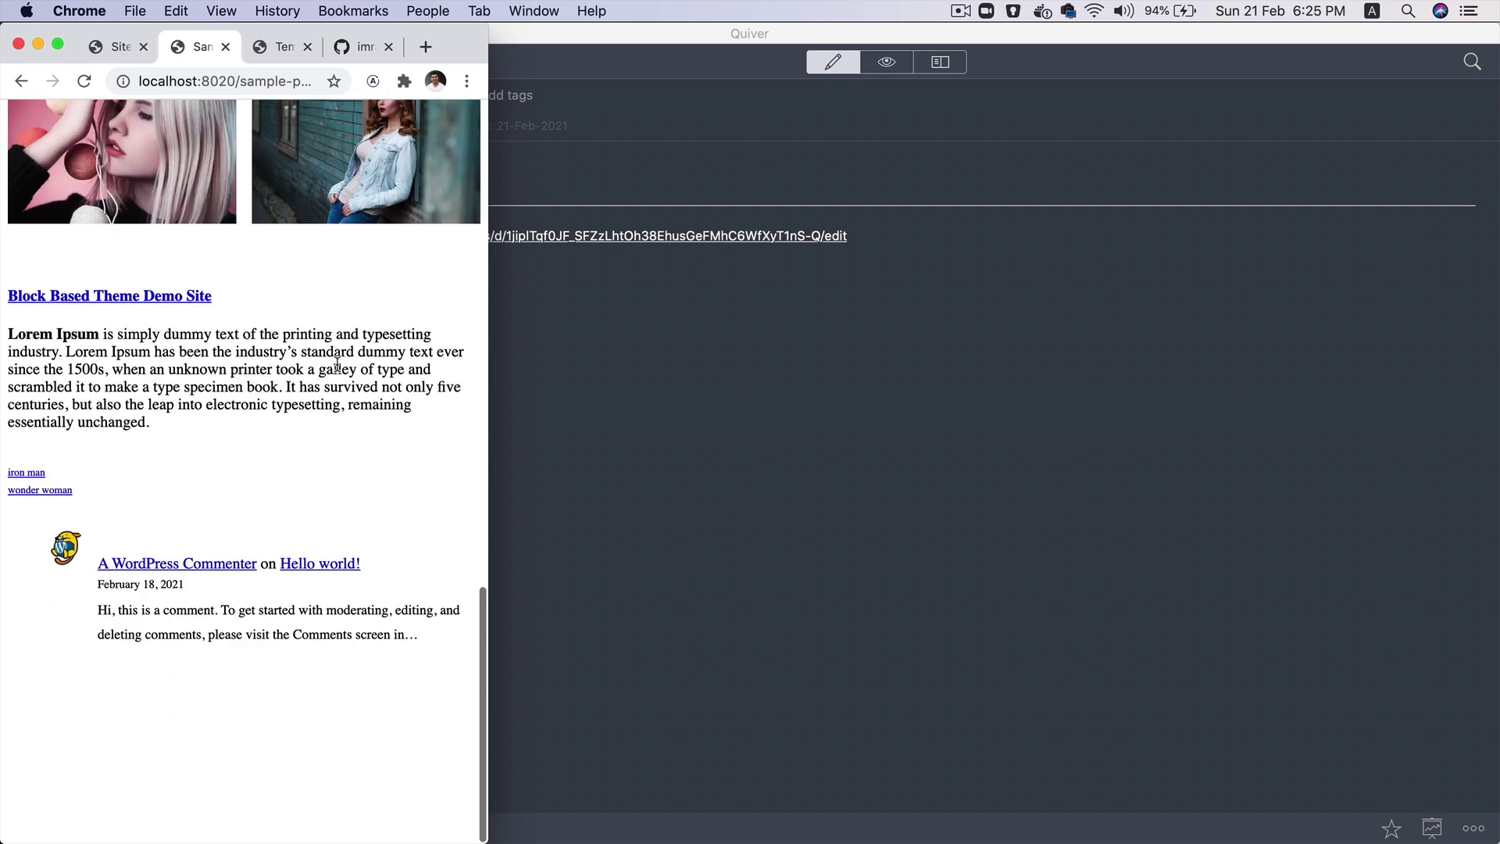
pyautogui.scroll(5, 338, 370)
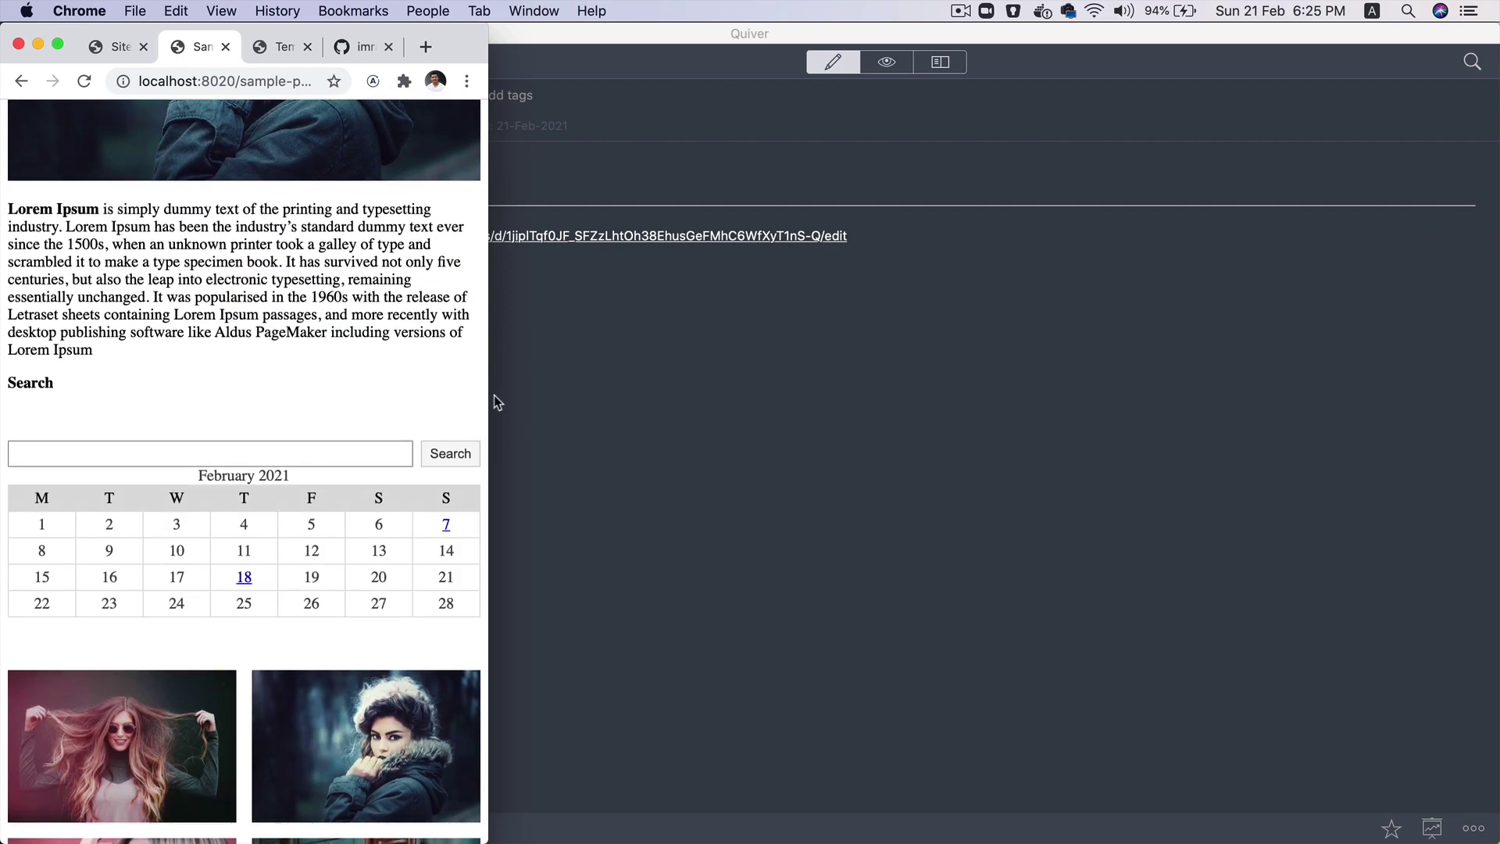
pyautogui.doubleClick(490, 397)
# Look over the post page at full width and return to the Site Editor.
pyautogui.scroll(10, 959, 614)
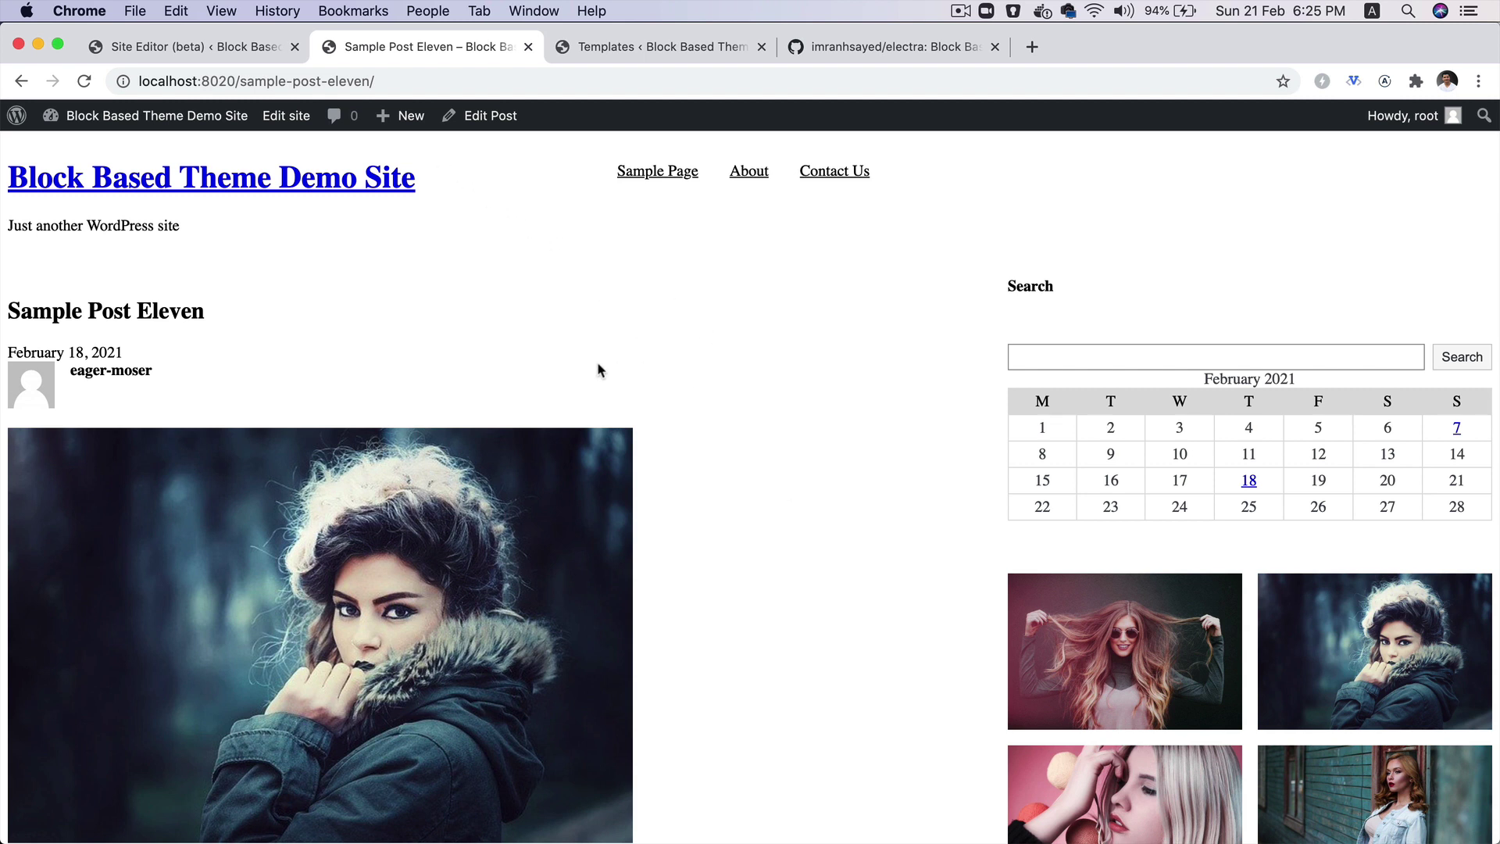
pyautogui.scroll(-5, 599, 369)
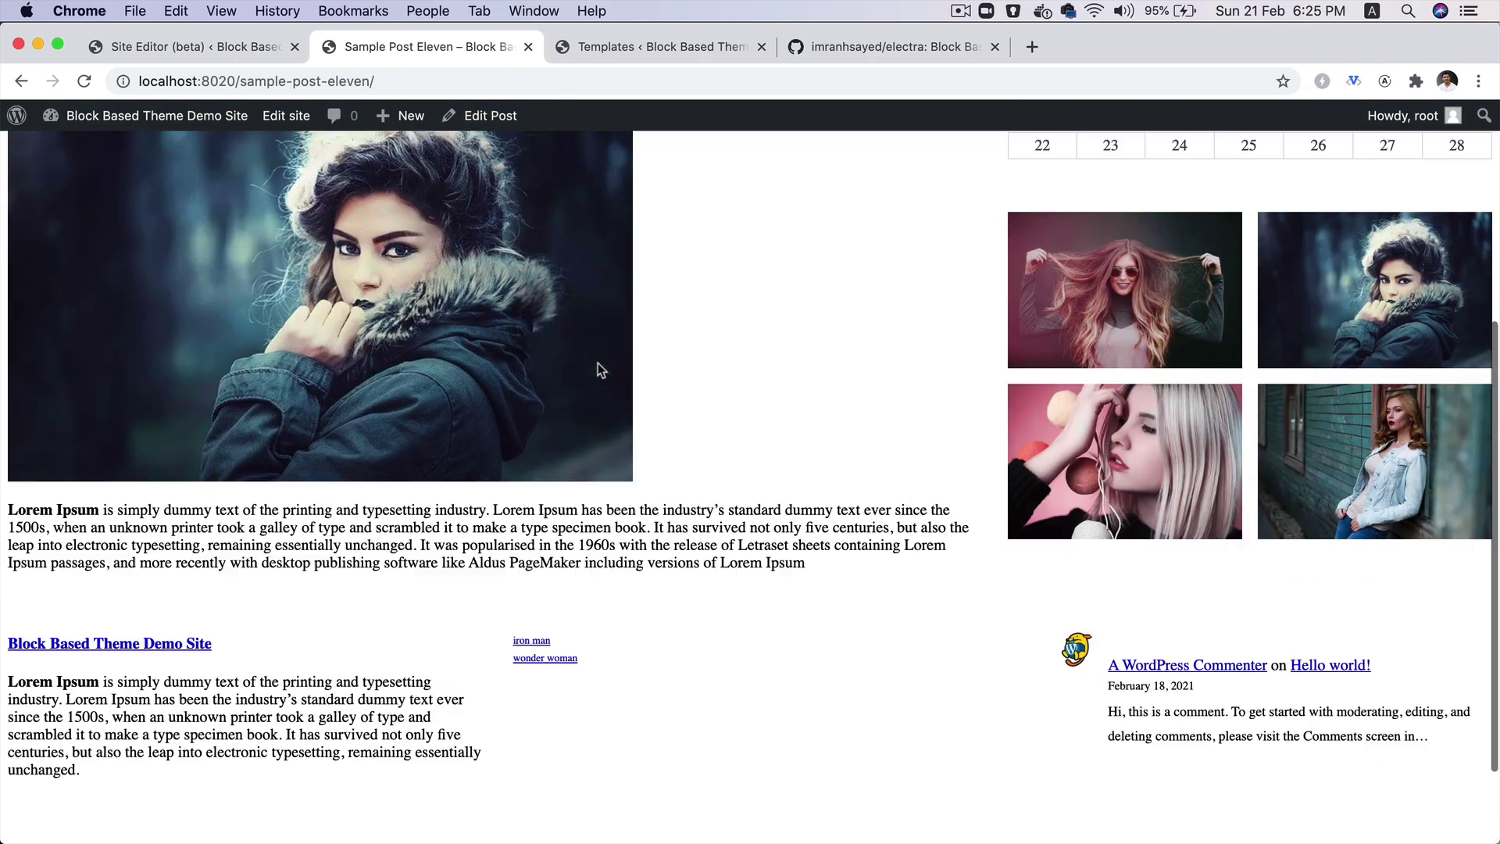
pyautogui.scroll(5, 597, 362)
pyautogui.click(187, 52)
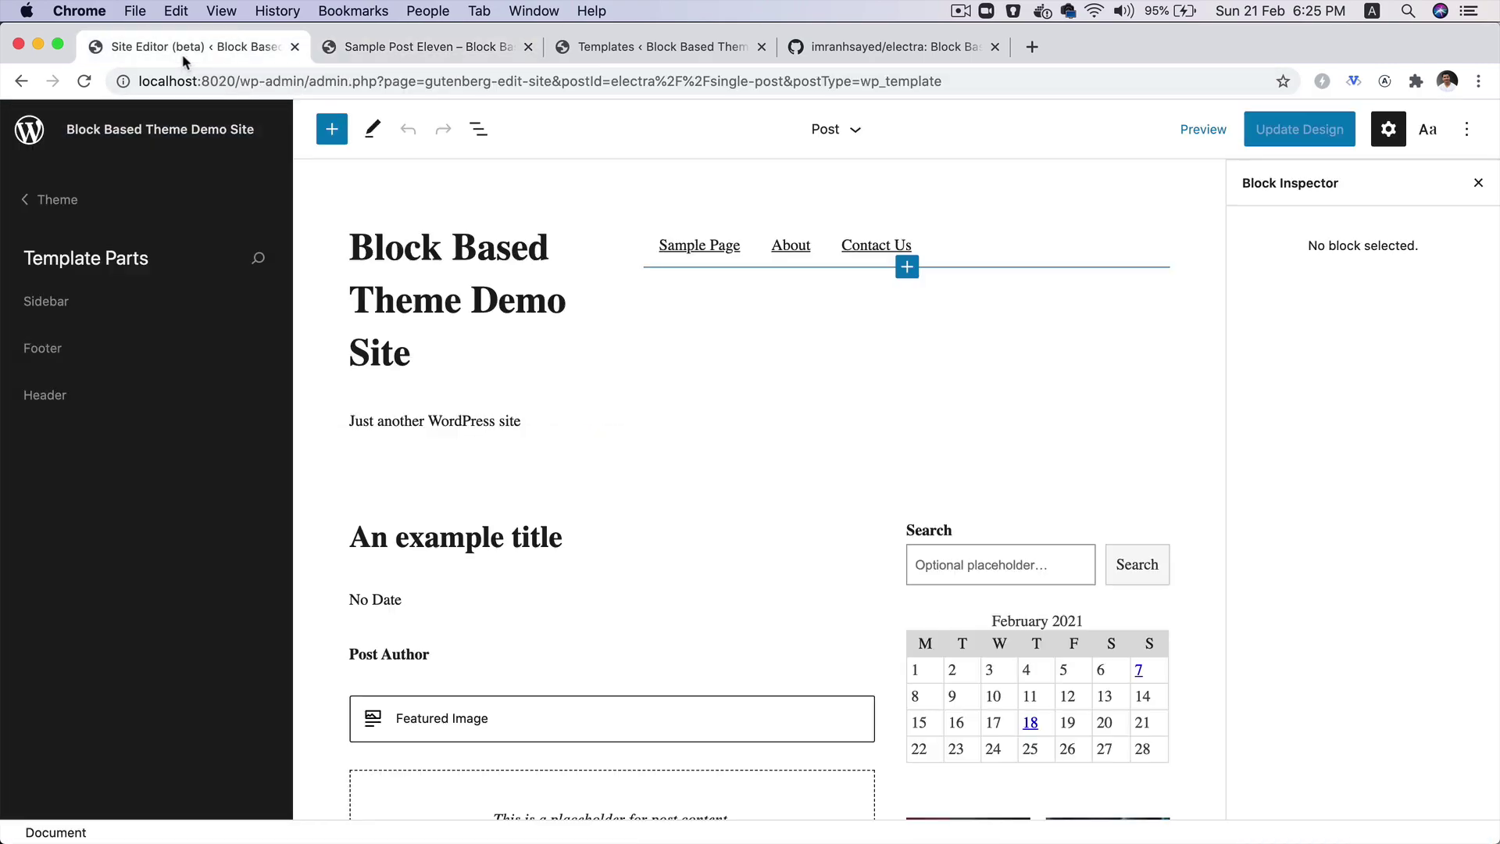
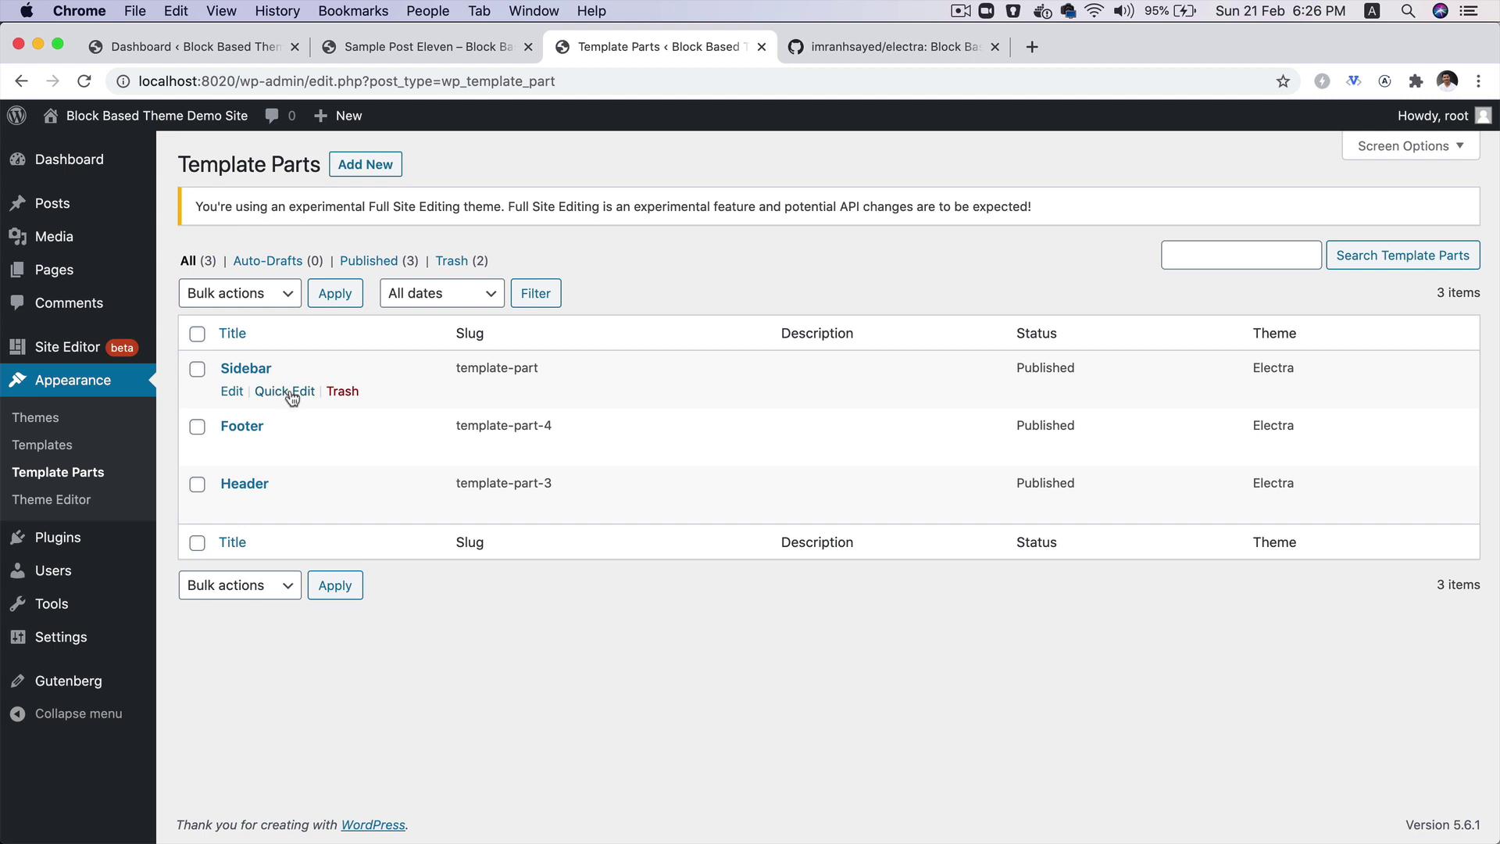
# Try to change the Sidebar template part's slug to "sidebar", update the part and reload its editor.
pyautogui.doubleClick(517, 376)
pyautogui.tripleClick(516, 376)
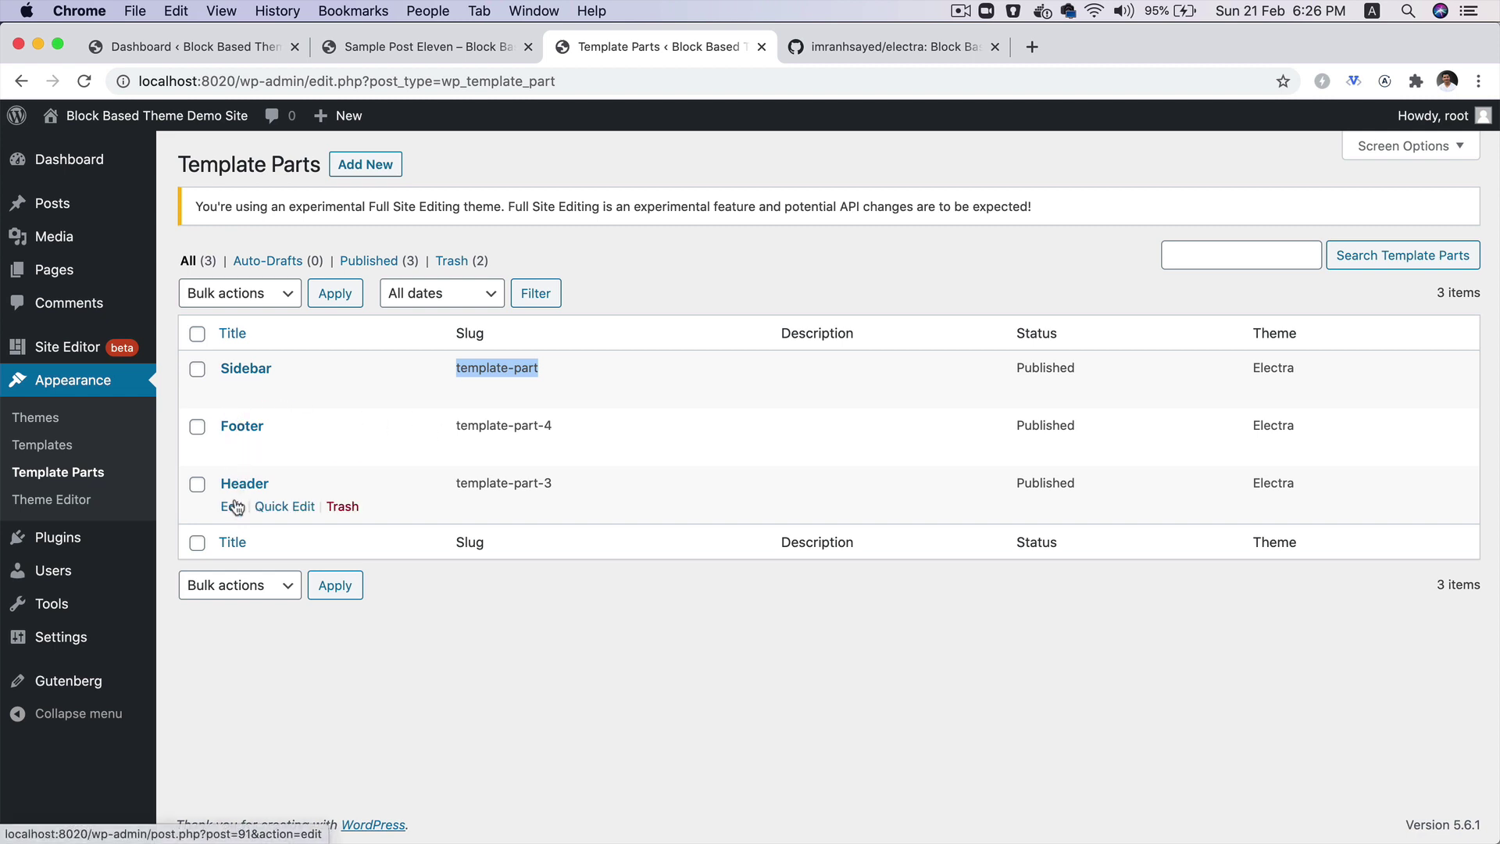
pyautogui.click(232, 394)
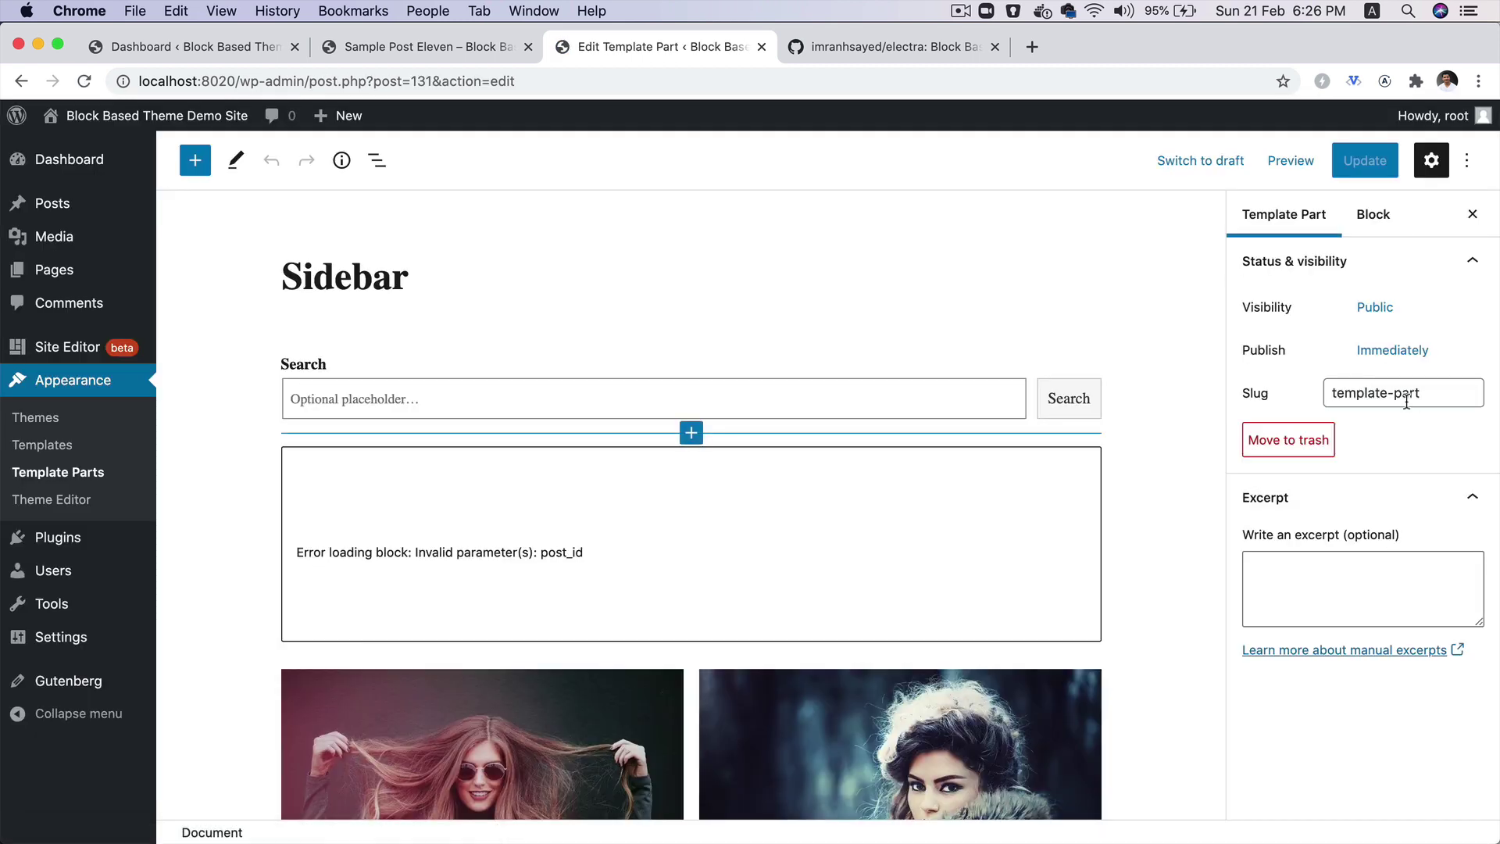
pyautogui.click(1406, 402)
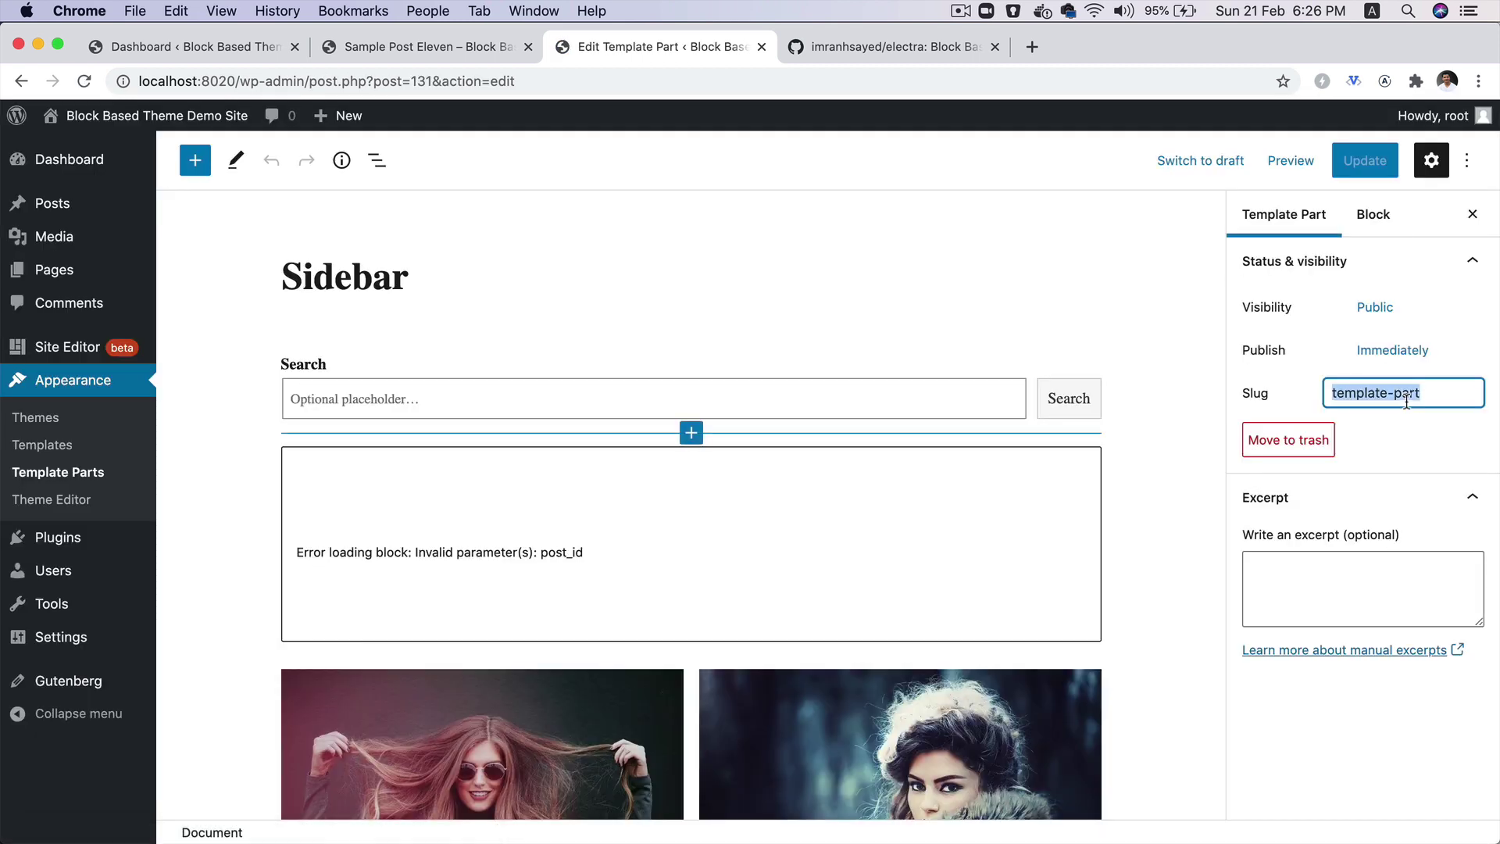
pyautogui.write('sidebar')
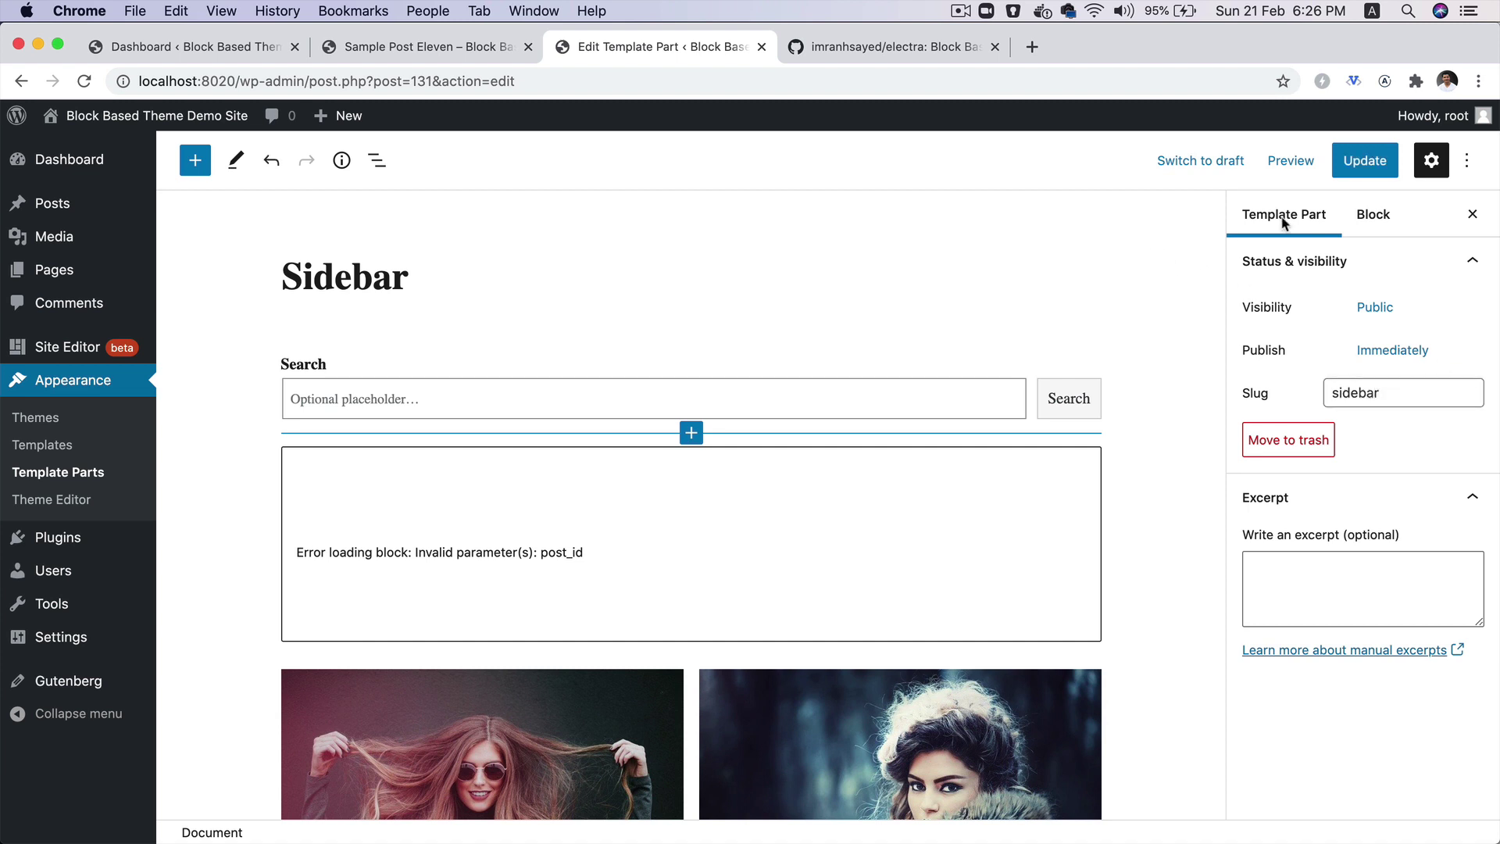
pyautogui.click(1364, 161)
pyautogui.press('super+r')
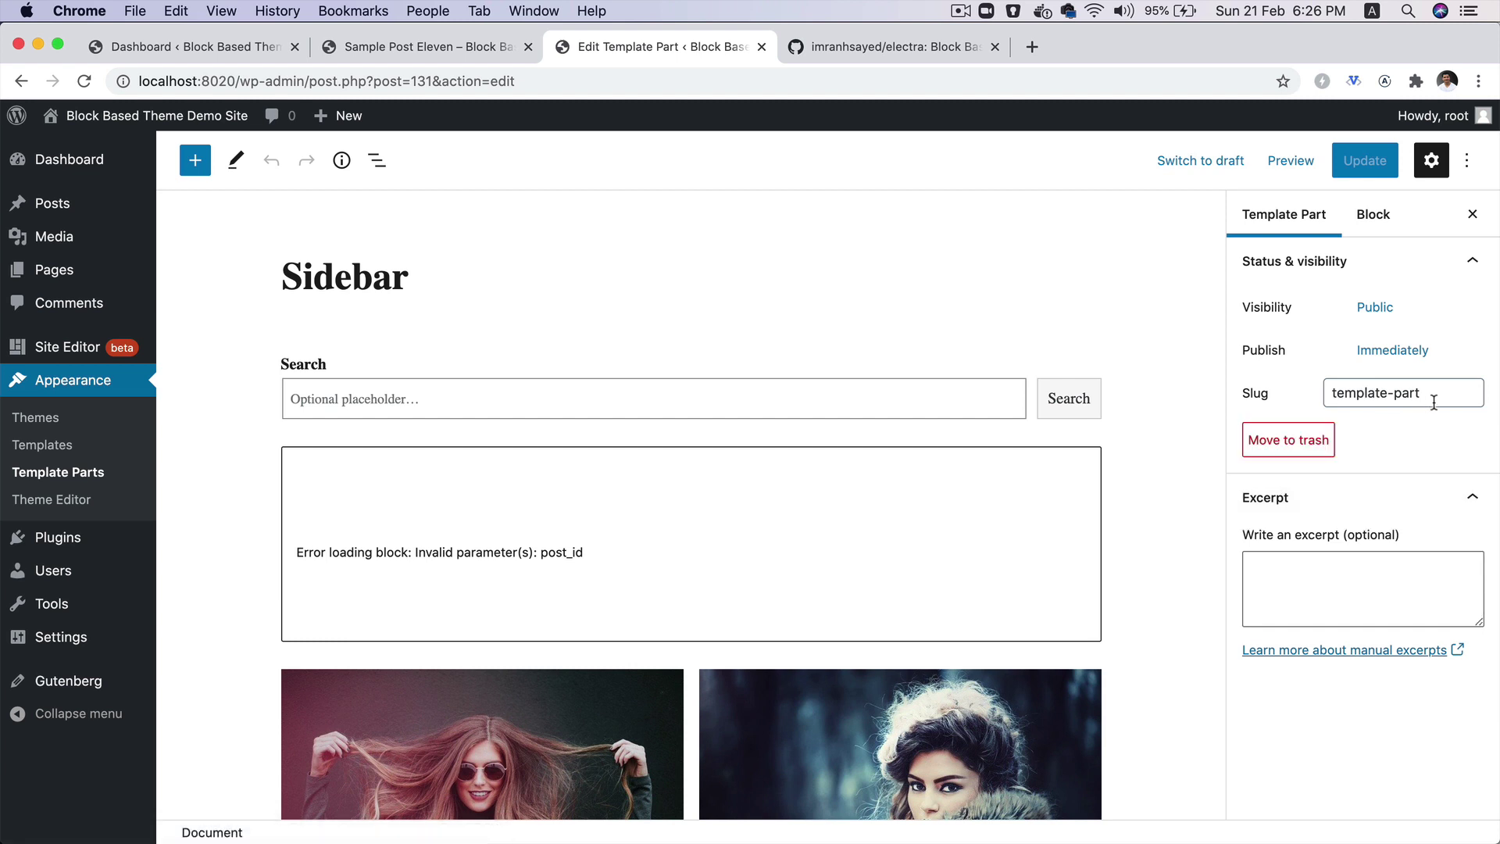
# Return to the Template Parts list and check the slug of the Sidebar part.
pyautogui.click(55, 474)
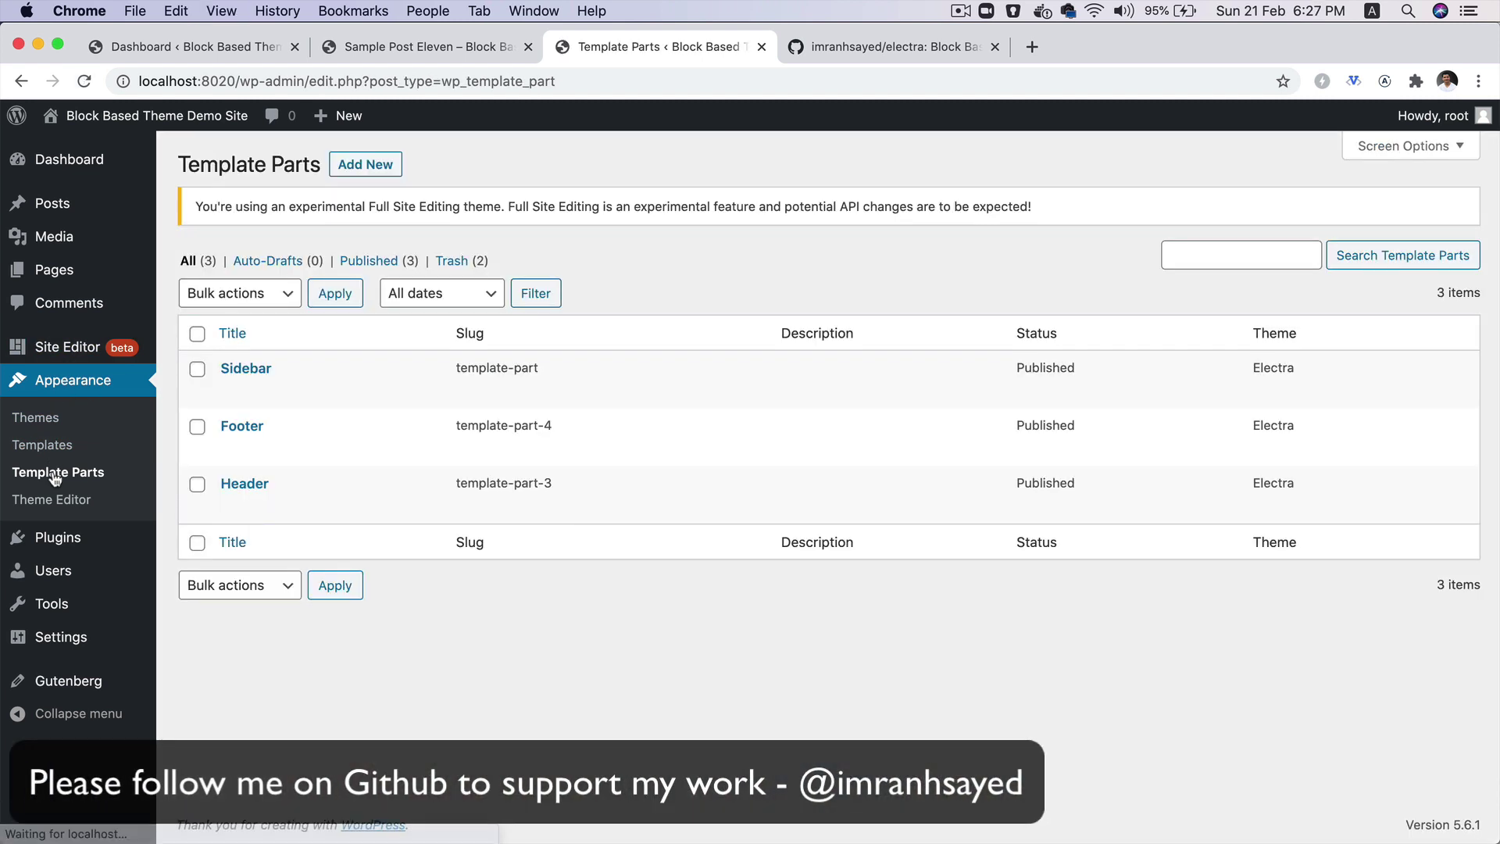
pyautogui.tripleClick(491, 368)
pyautogui.click(689, 367)
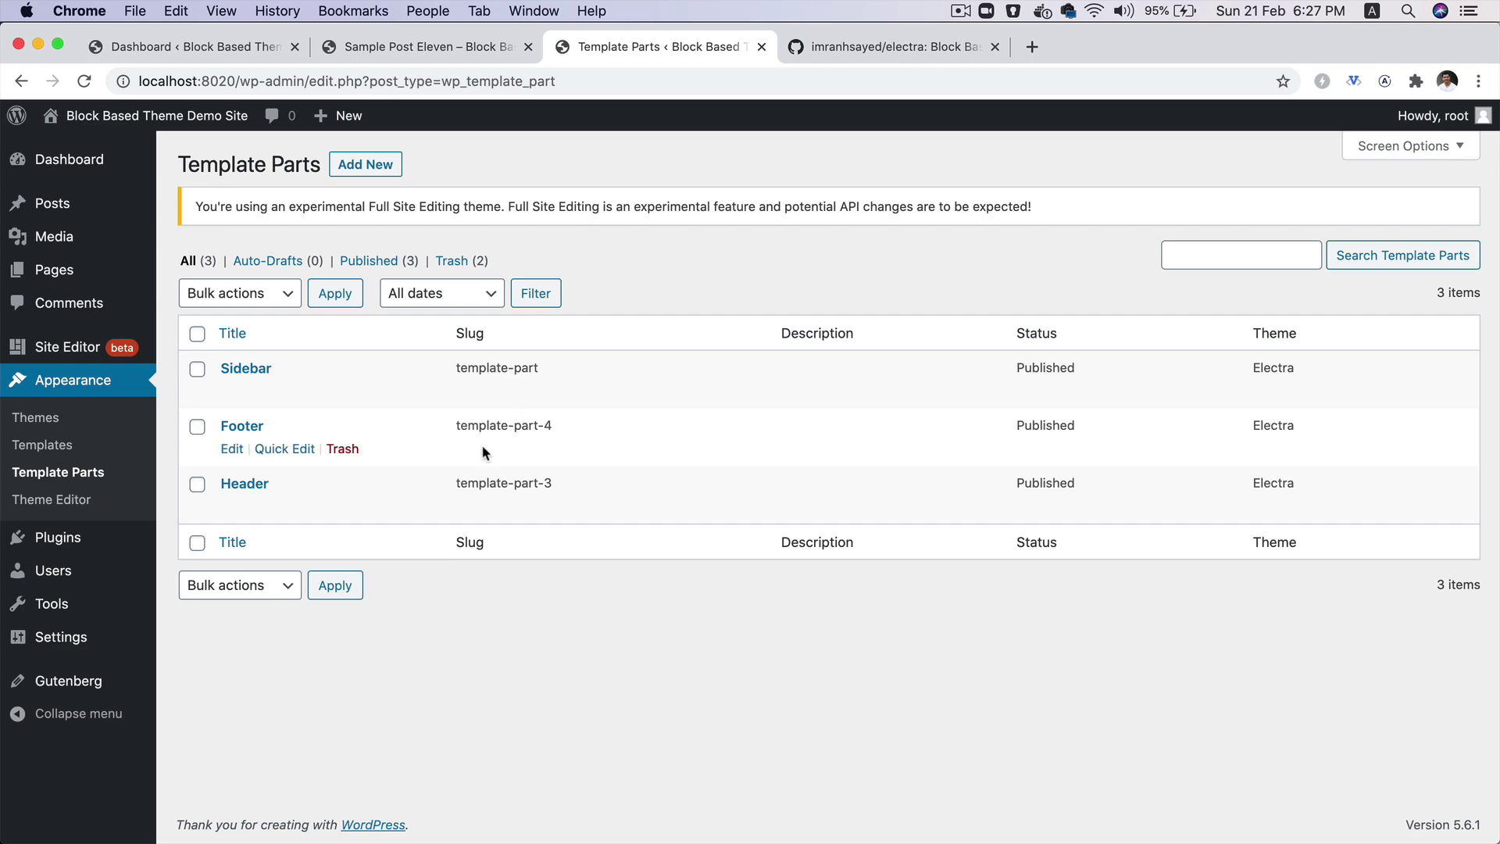
# Switch to phpMyAdmin in a new browser tab and browse the wp_posts table of the wordpress database.
pyautogui.click(1029, 47)
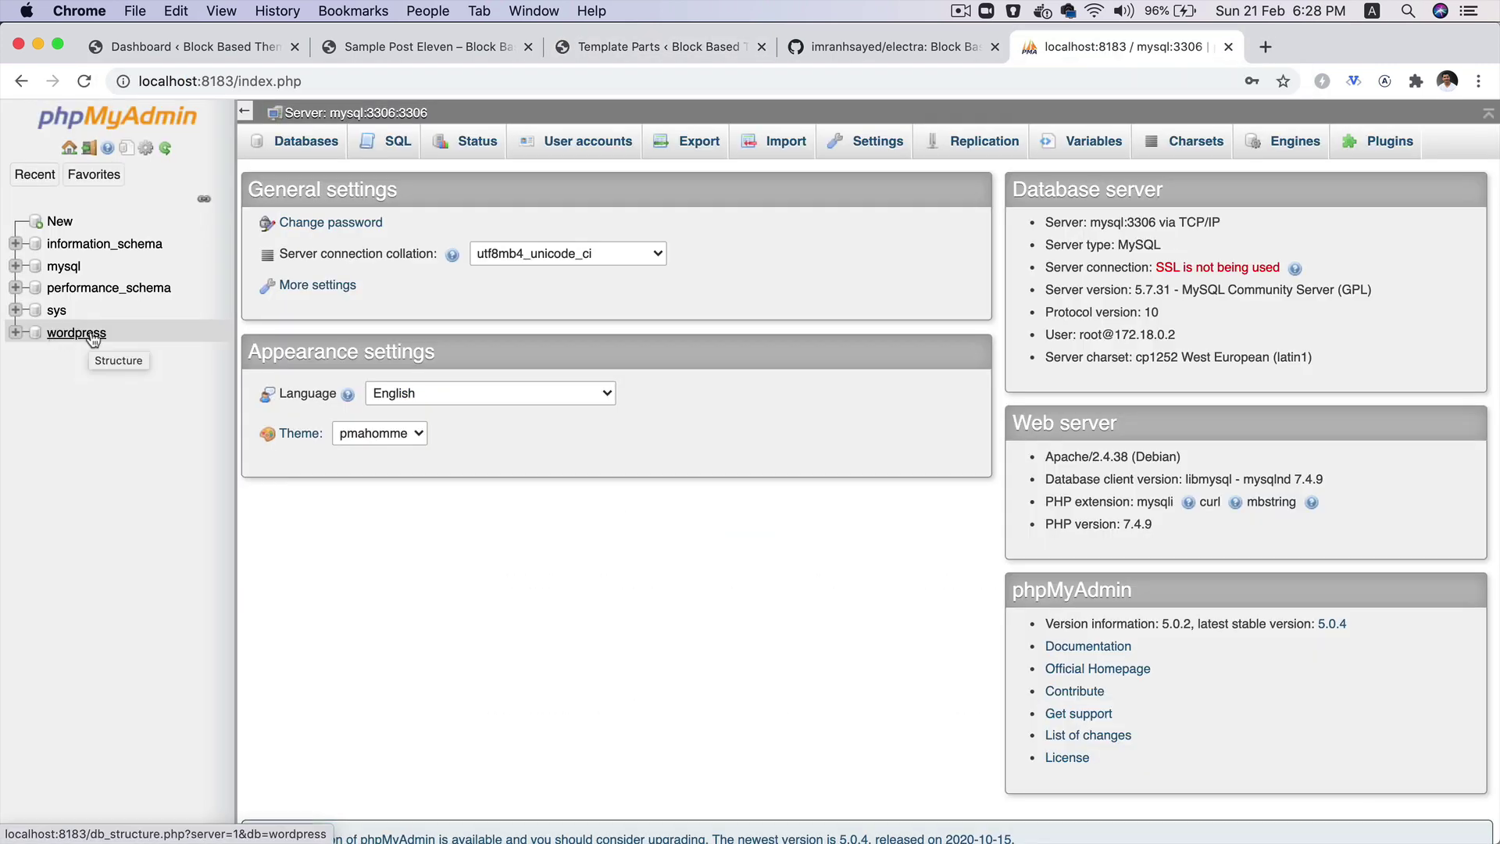
pyautogui.click(91, 334)
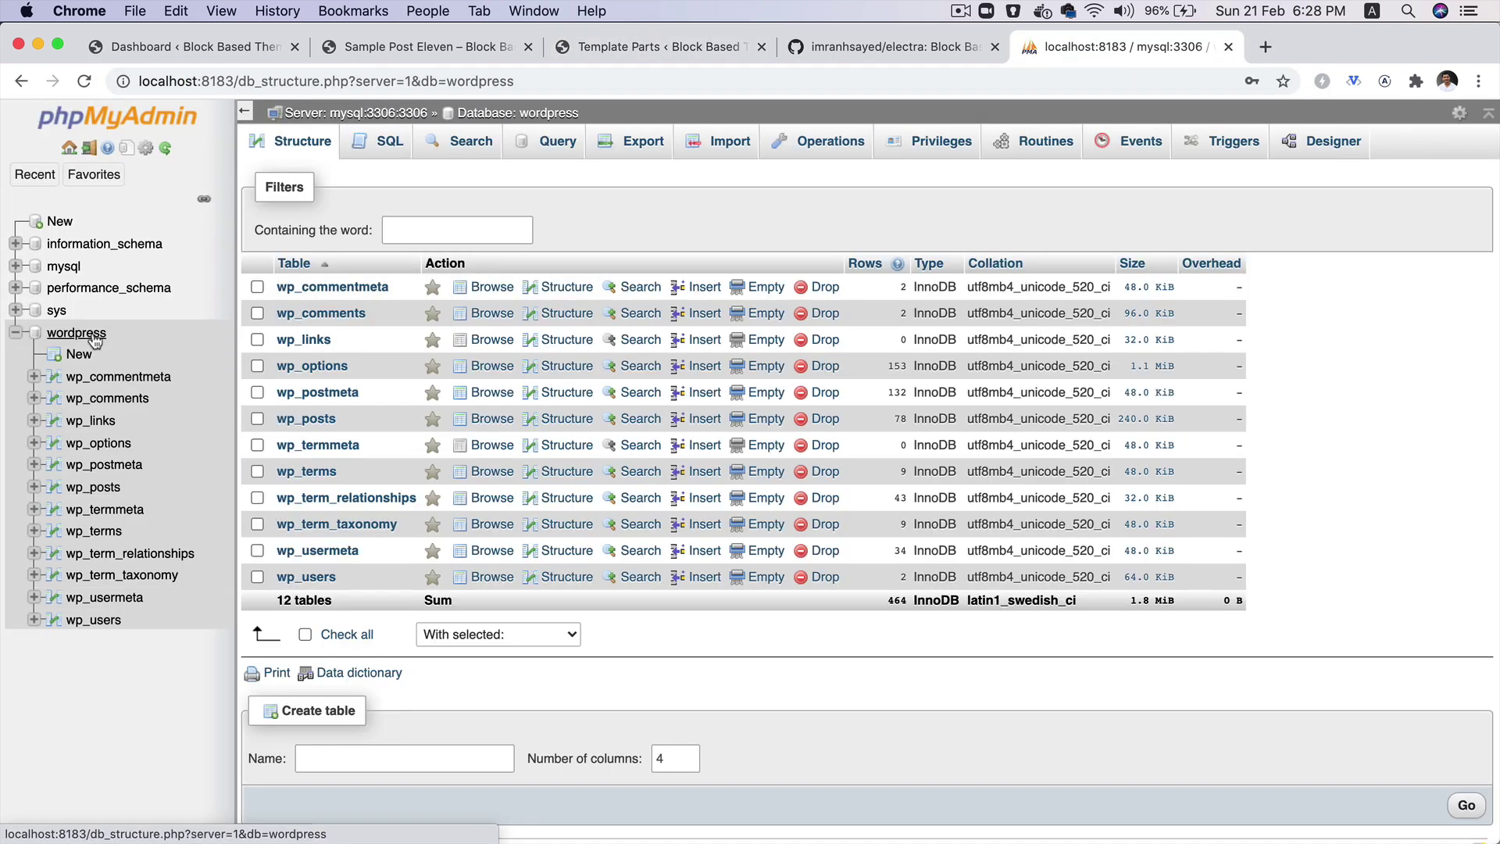
pyautogui.click(110, 488)
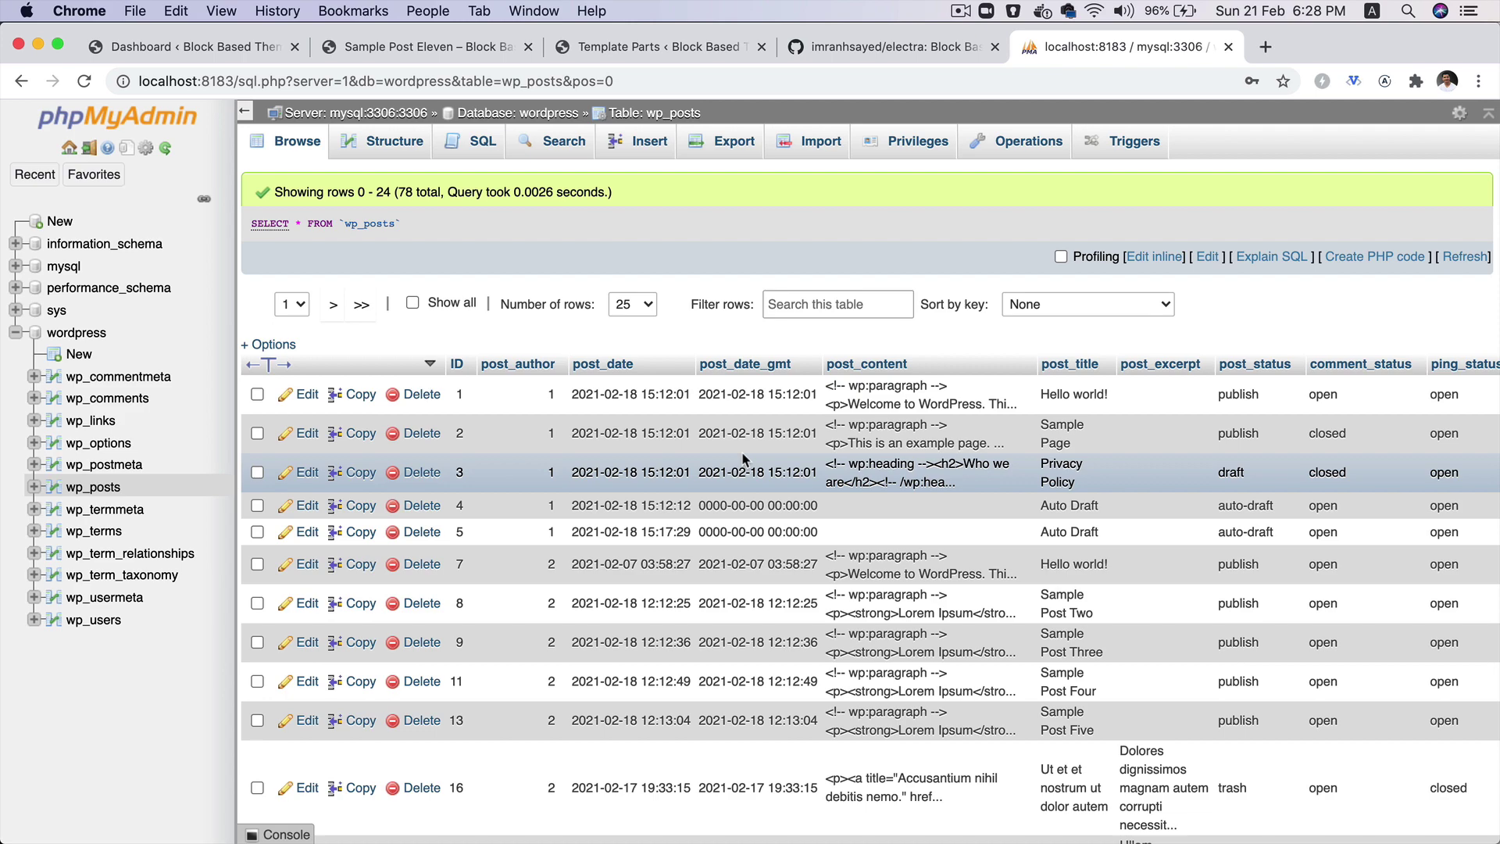
pyautogui.scroll(-5, 743, 459)
pyautogui.hscroll(10, 743, 460)
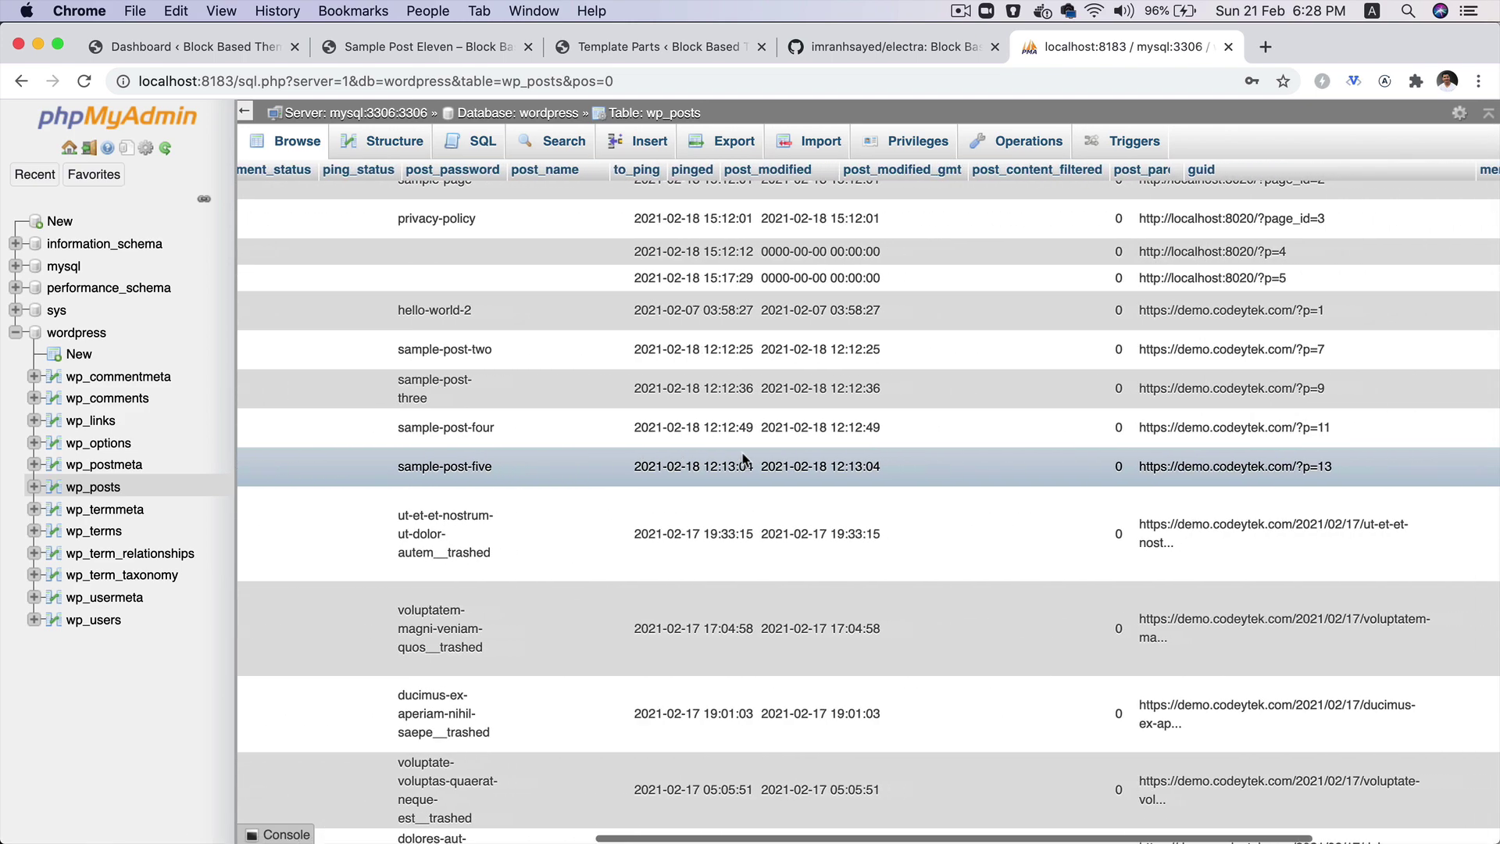
pyautogui.hscroll(5, 743, 459)
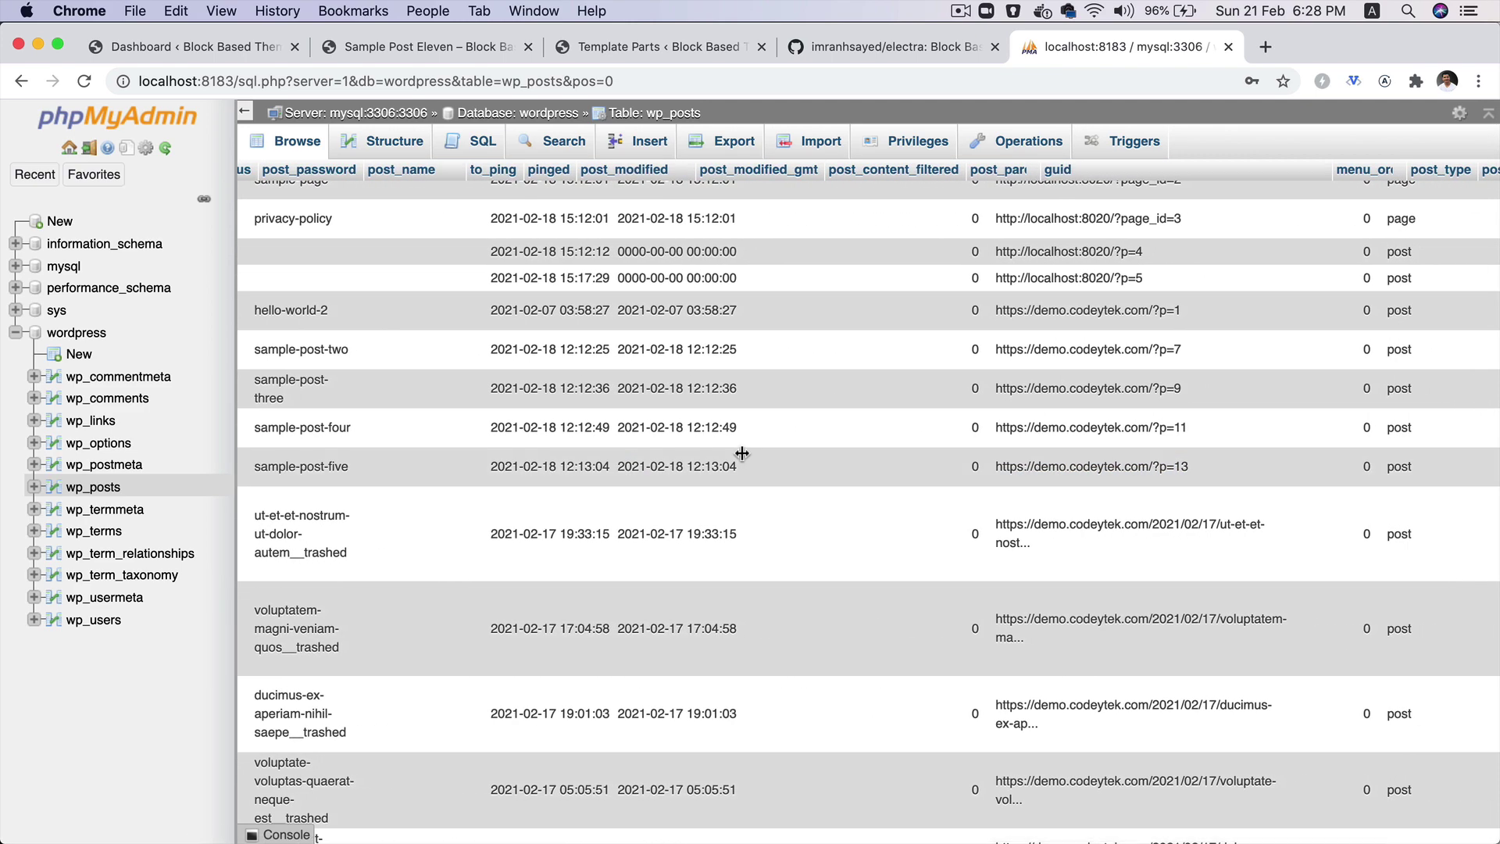
pyautogui.scroll(-10, 742, 453)
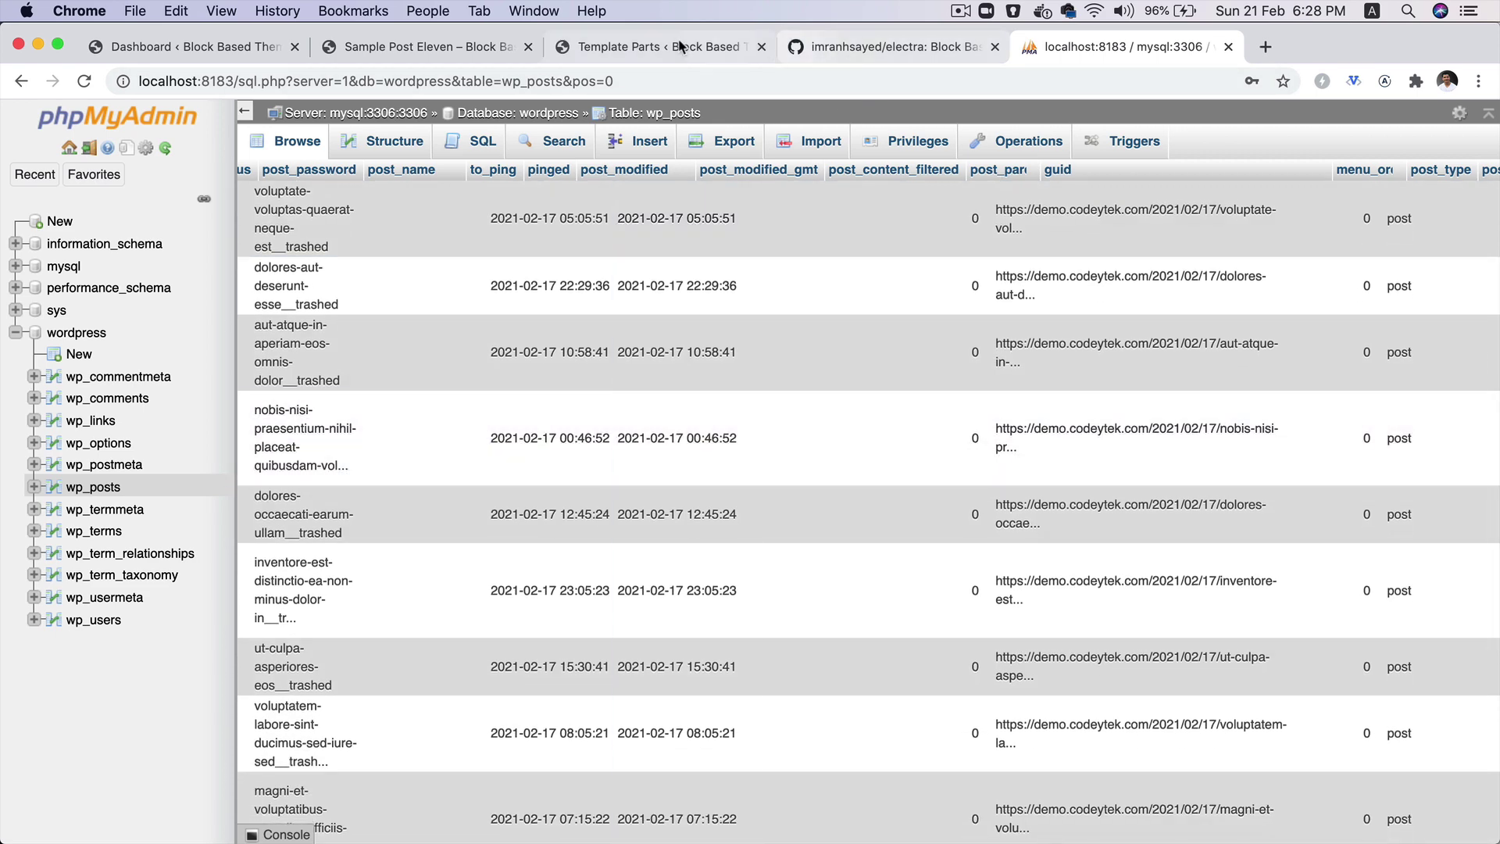
# Take the Sidebar part's slug from the Template Parts list and search wp_posts for post_name "template-part".
pyautogui.click(680, 46)
pyautogui.moveTo(456, 367); pyautogui.dragTo(539, 367)
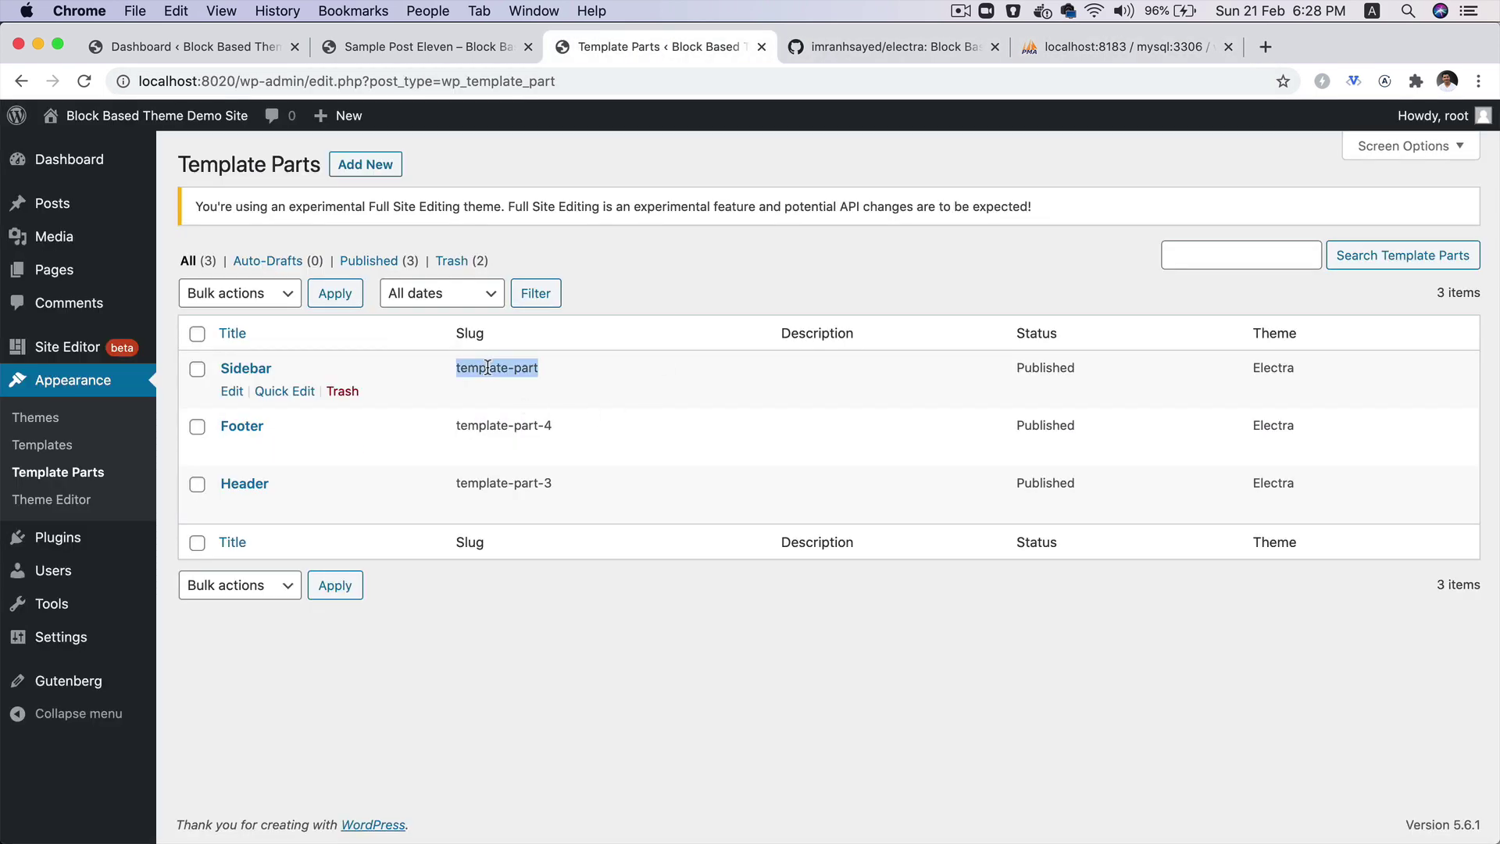
pyautogui.click(1124, 47)
pyautogui.hscroll(-10, 649, 480)
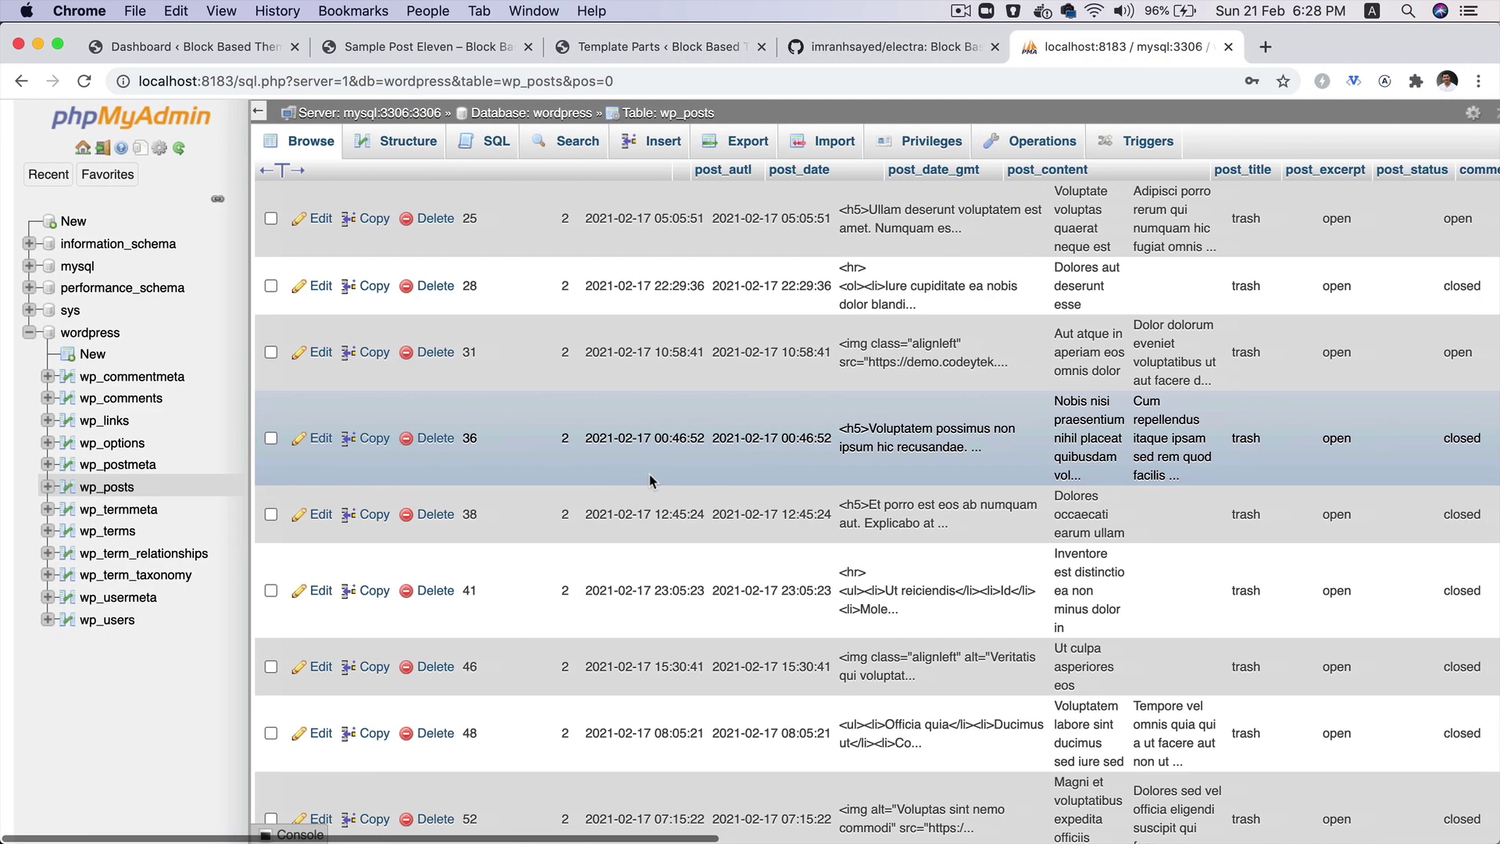
pyautogui.scroll(10, 684, 386)
pyautogui.click(564, 142)
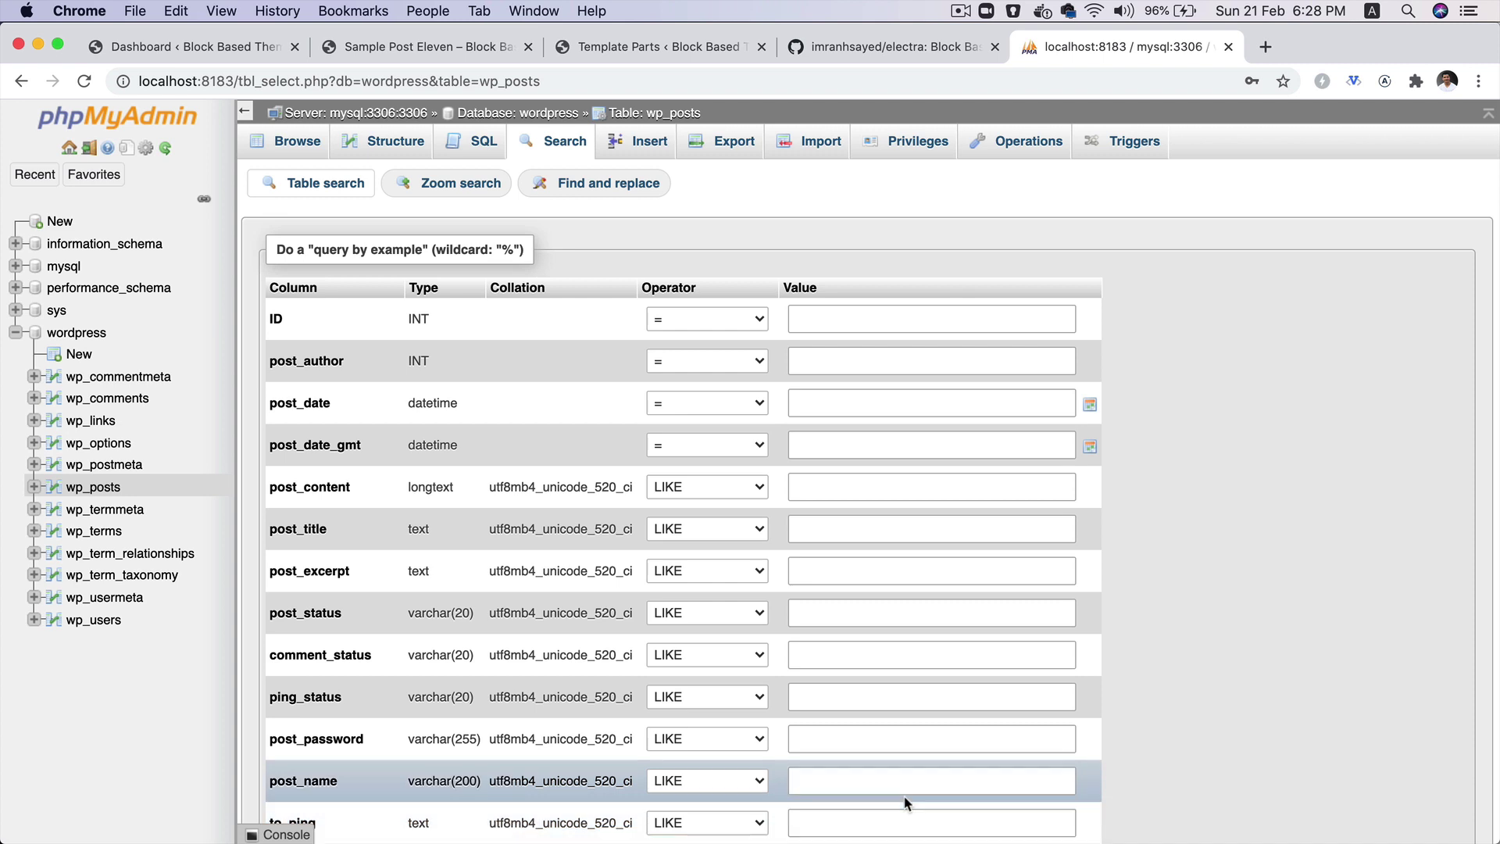
pyautogui.click(841, 784)
pyautogui.write('template-part')
pyautogui.press('Return')
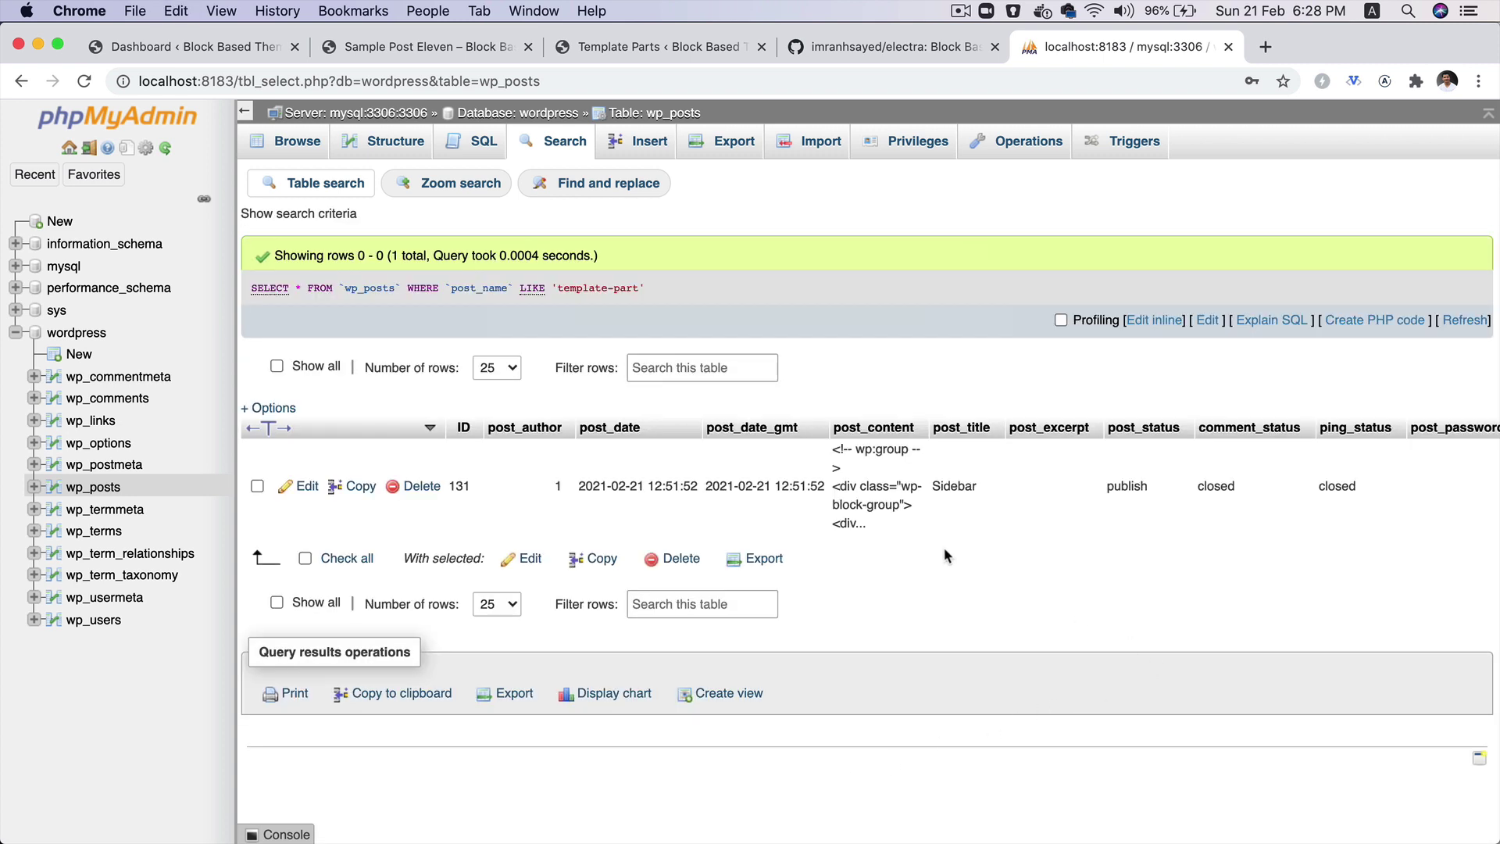
# Examine the matching Sidebar record's columns, especially post_name, guid and post_type.
pyautogui.hscroll(10, 944, 546)
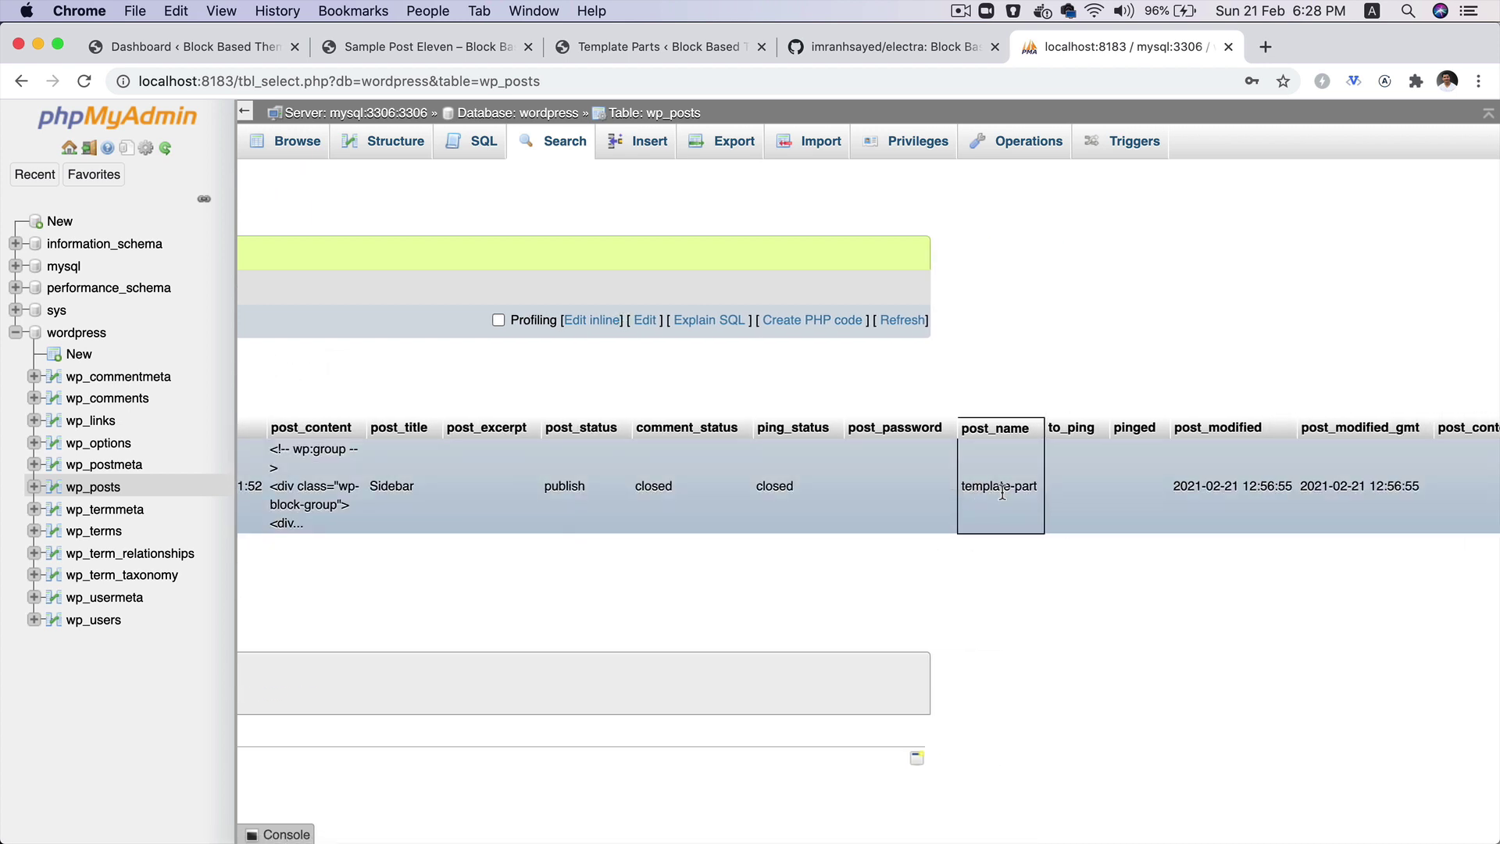
pyautogui.hscroll(10, 1004, 500)
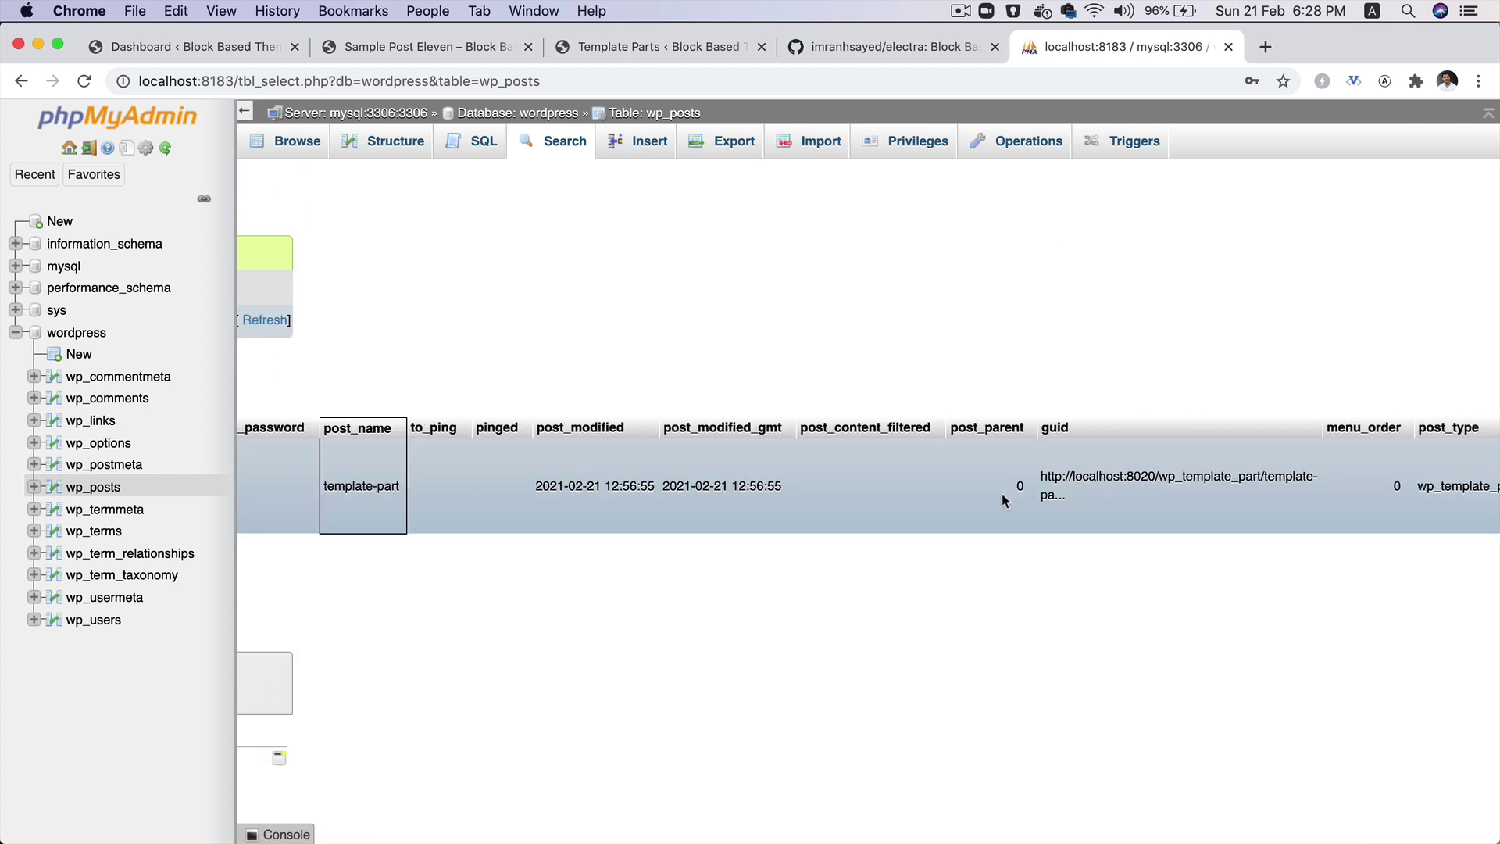
pyautogui.hscroll(5, 1003, 500)
pyautogui.scroll(5, 1005, 496)
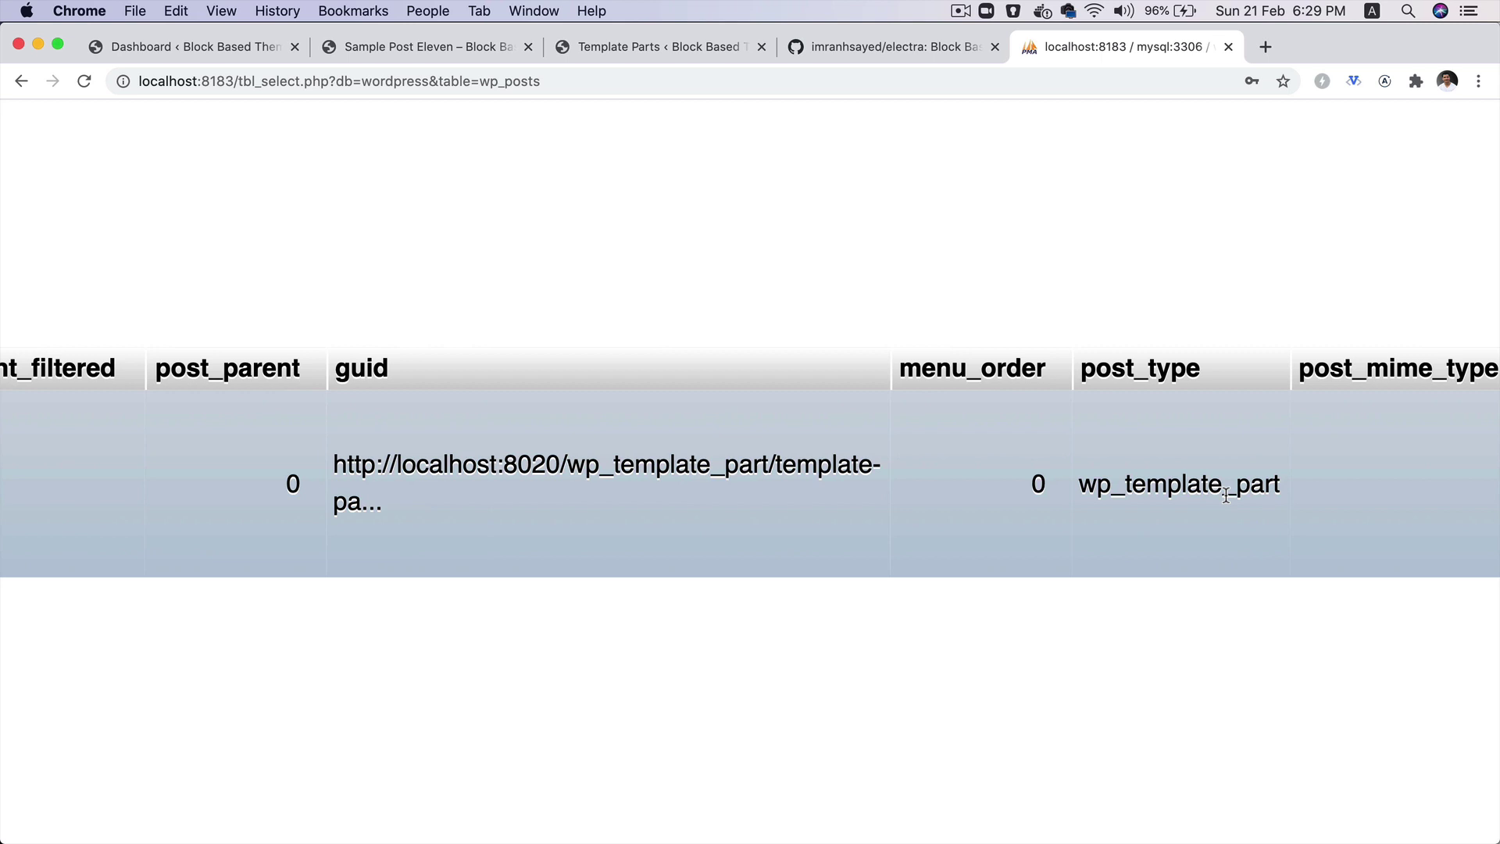
pyautogui.scroll(-5, 1226, 495)
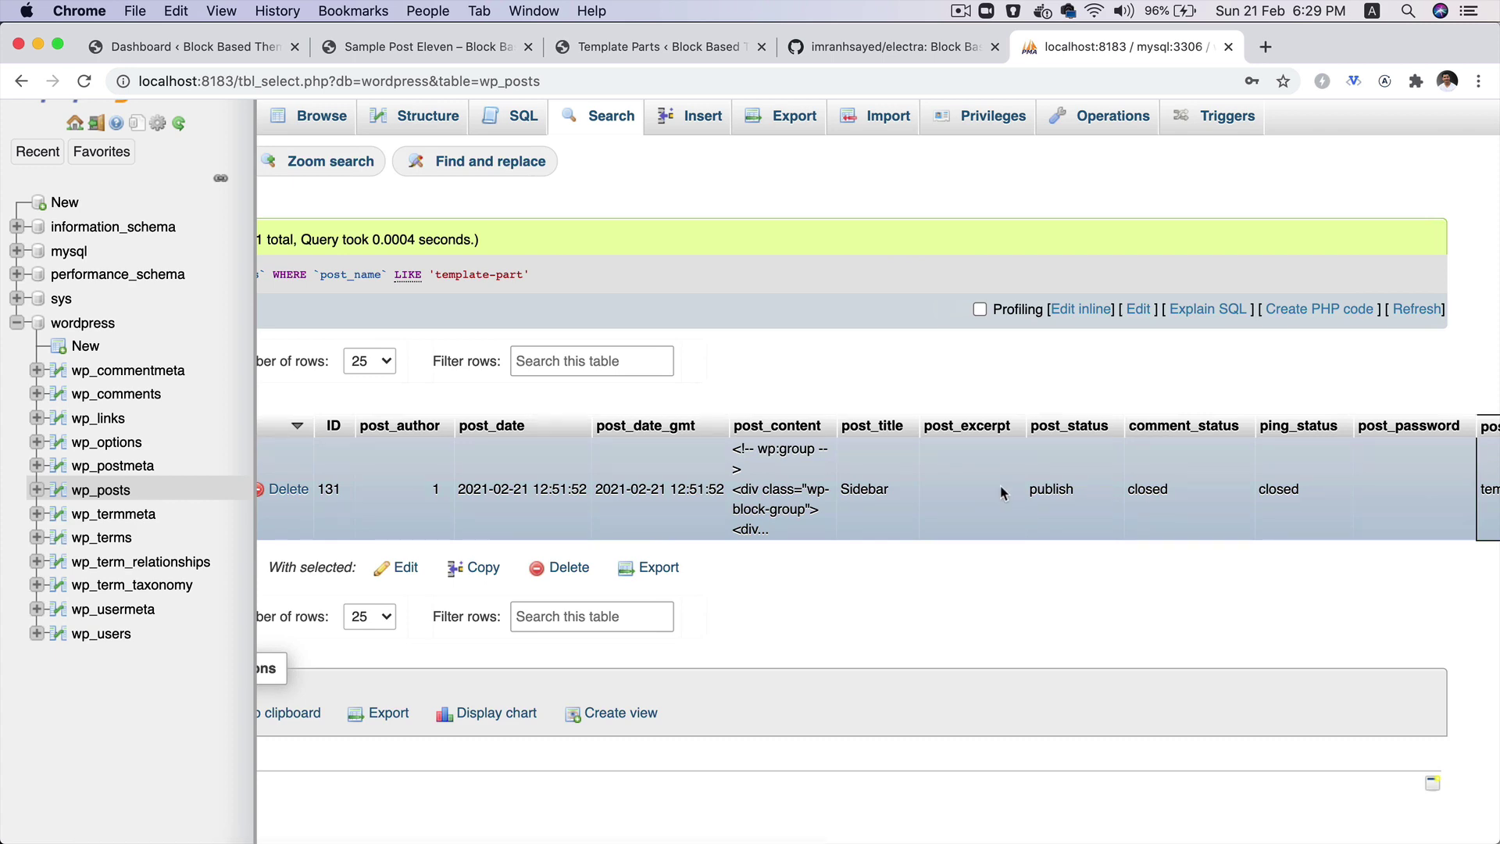
# Set the post_name of the Sidebar record to "sidebar" directly in the results table.
pyautogui.hscroll(10, 1193, 485)
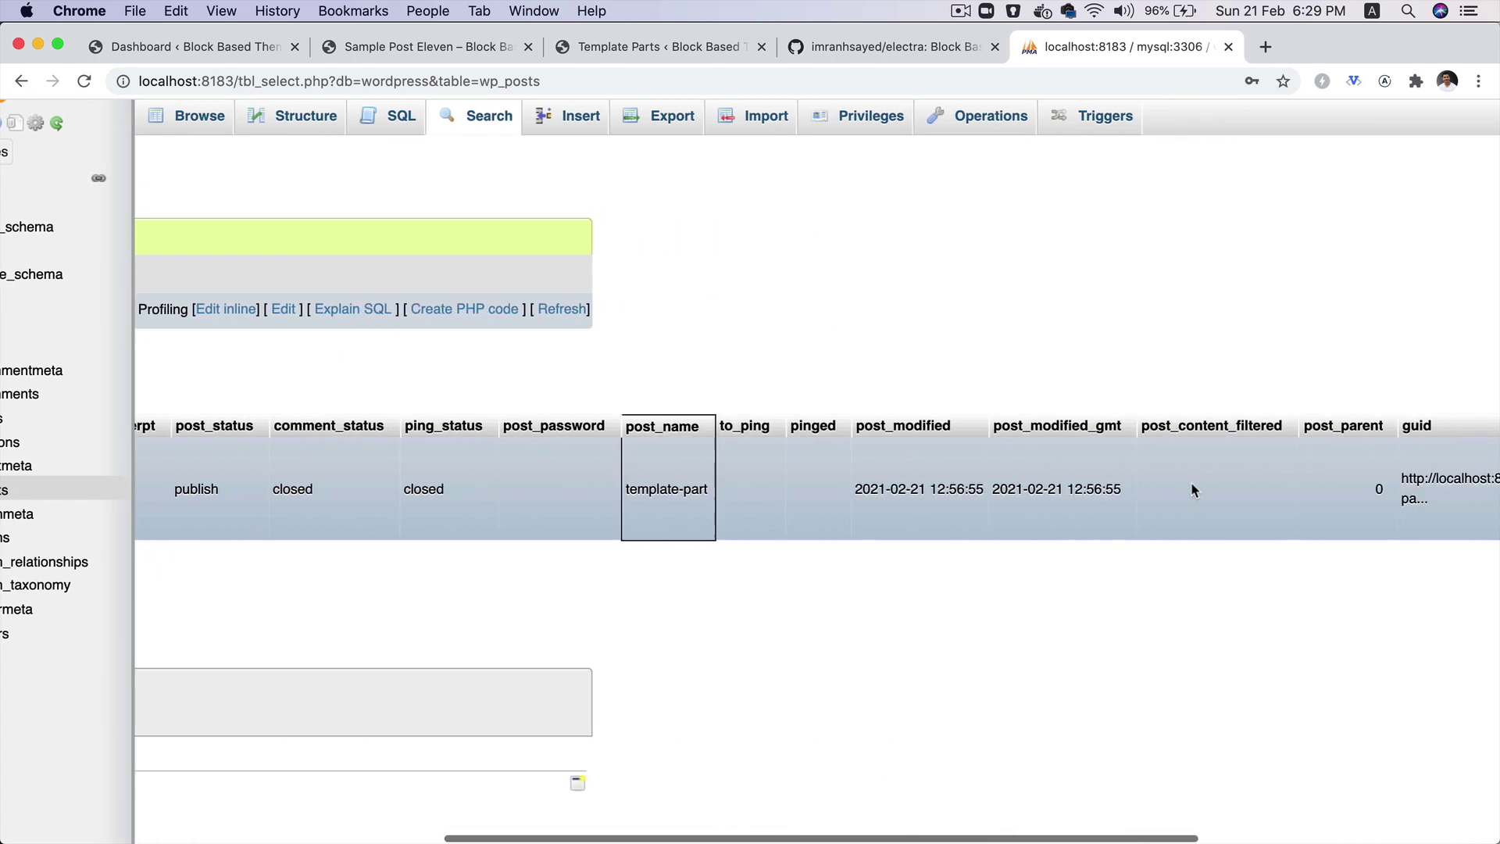
pyautogui.doubleClick(653, 496)
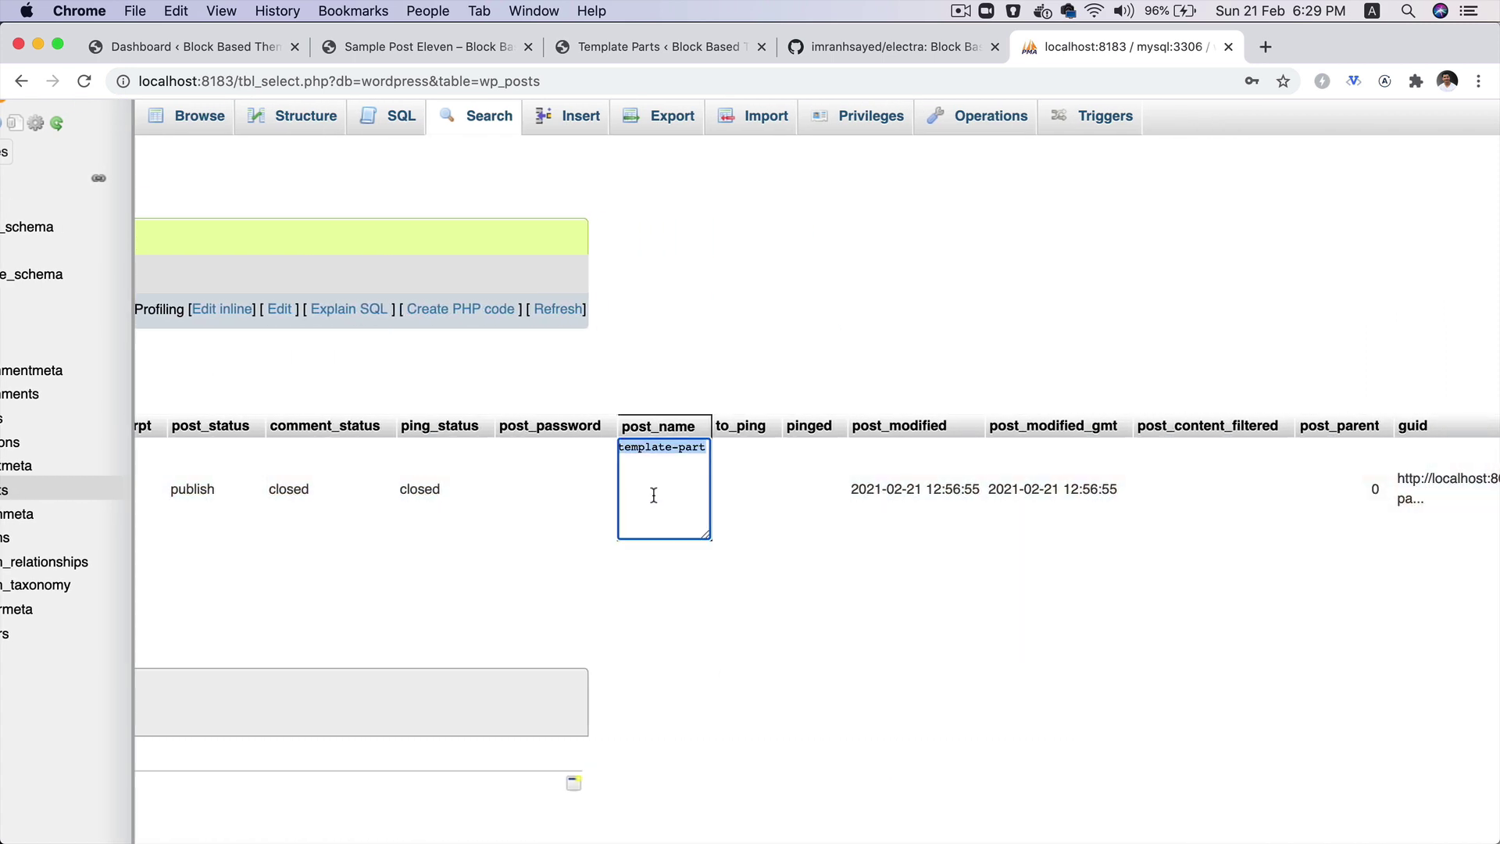
pyautogui.write('sidebar')
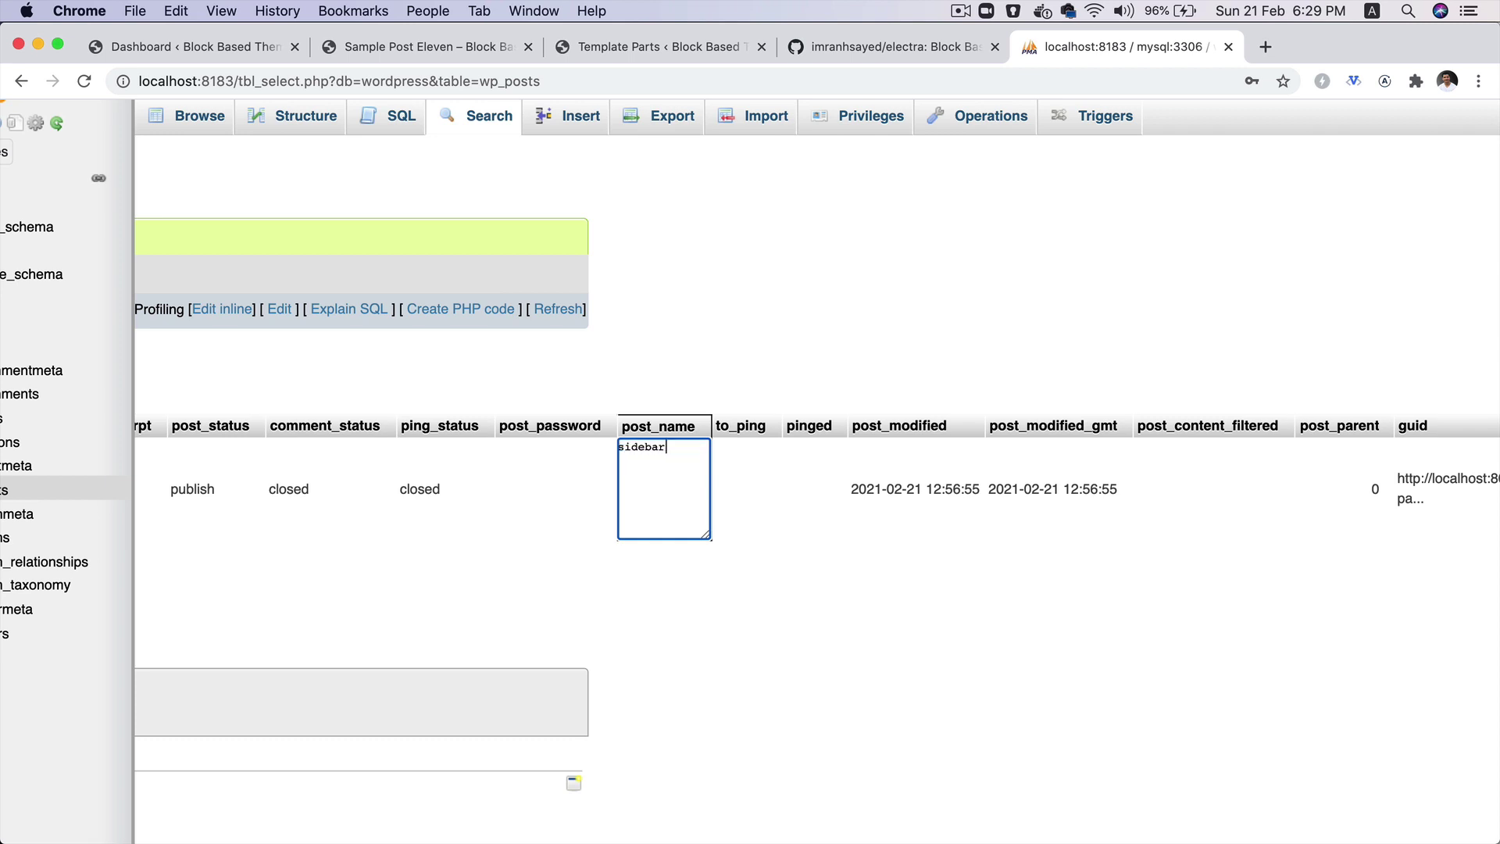
pyautogui.press('Return')
# Copy the Footer part's slug from the Template Parts list and search wp_posts for post_name "template-part-4".
pyautogui.click(688, 48)
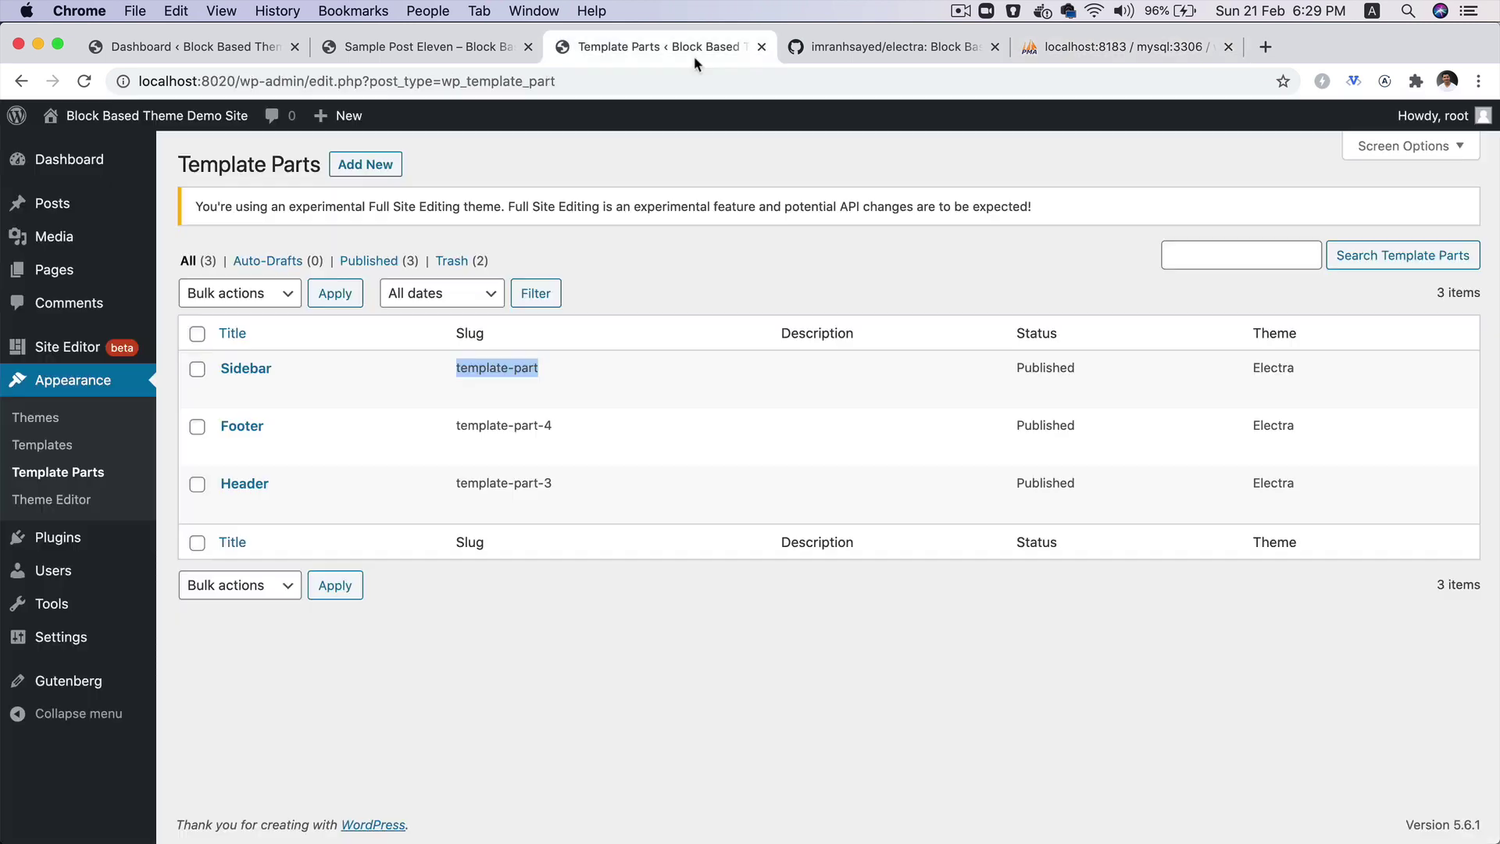
pyautogui.moveTo(559, 426); pyautogui.dragTo(455, 427)
pyautogui.press('super+c')
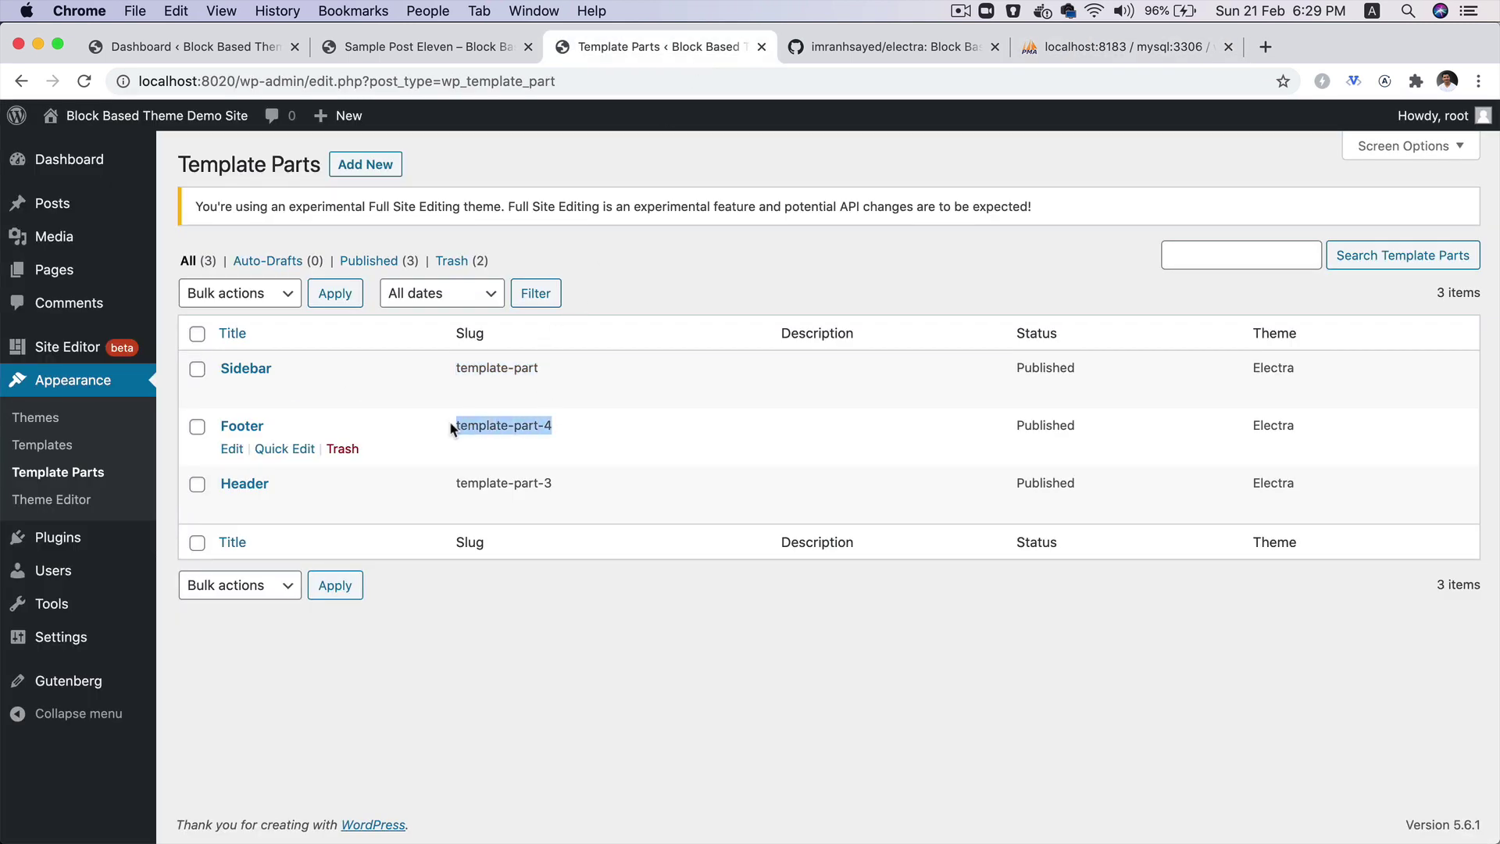
pyautogui.click(1113, 48)
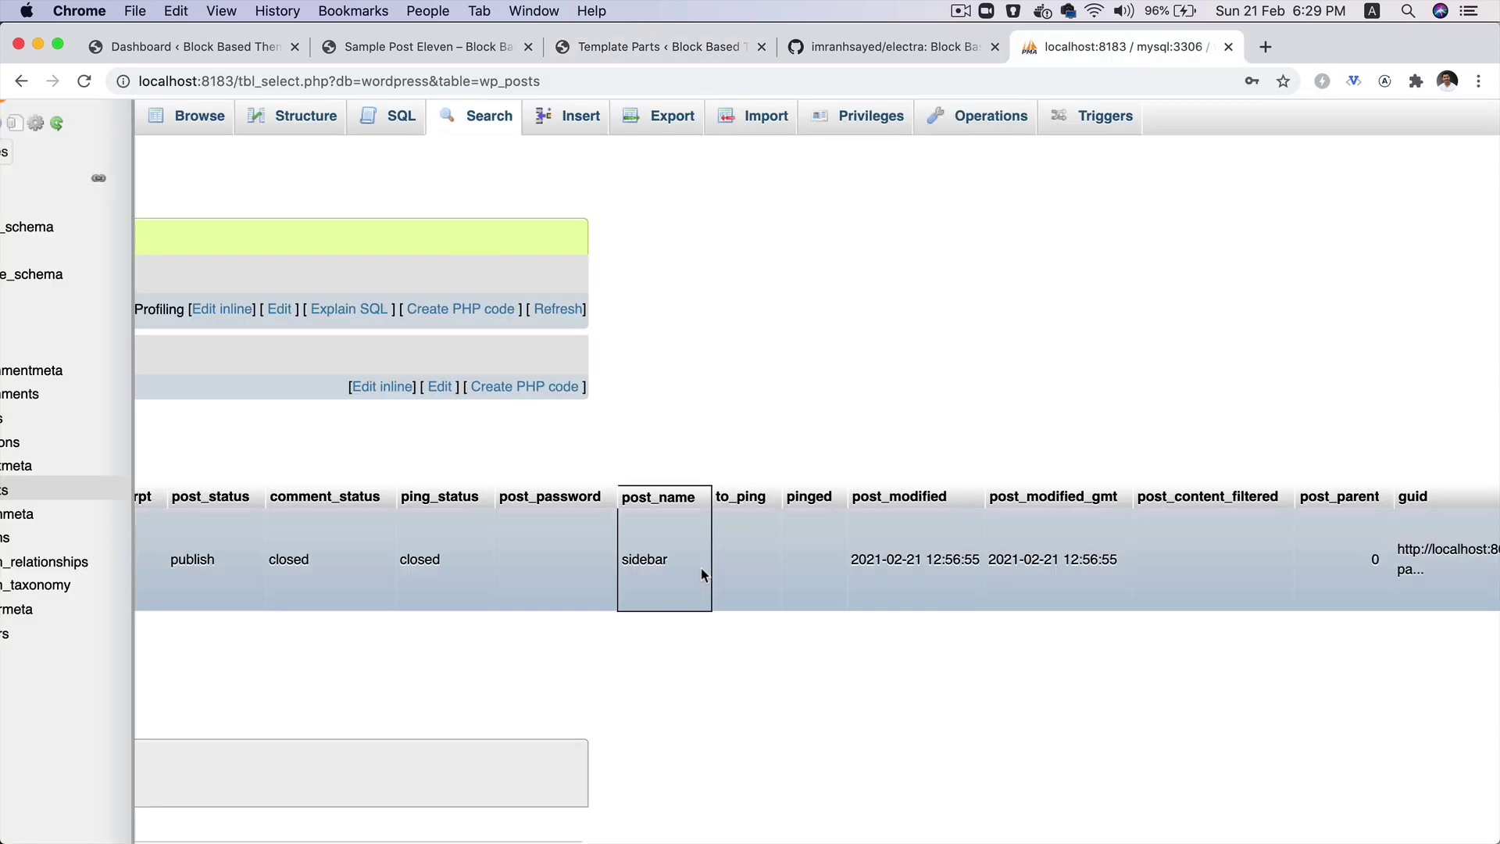
pyautogui.hscroll(-10, 703, 576)
pyautogui.click(617, 116)
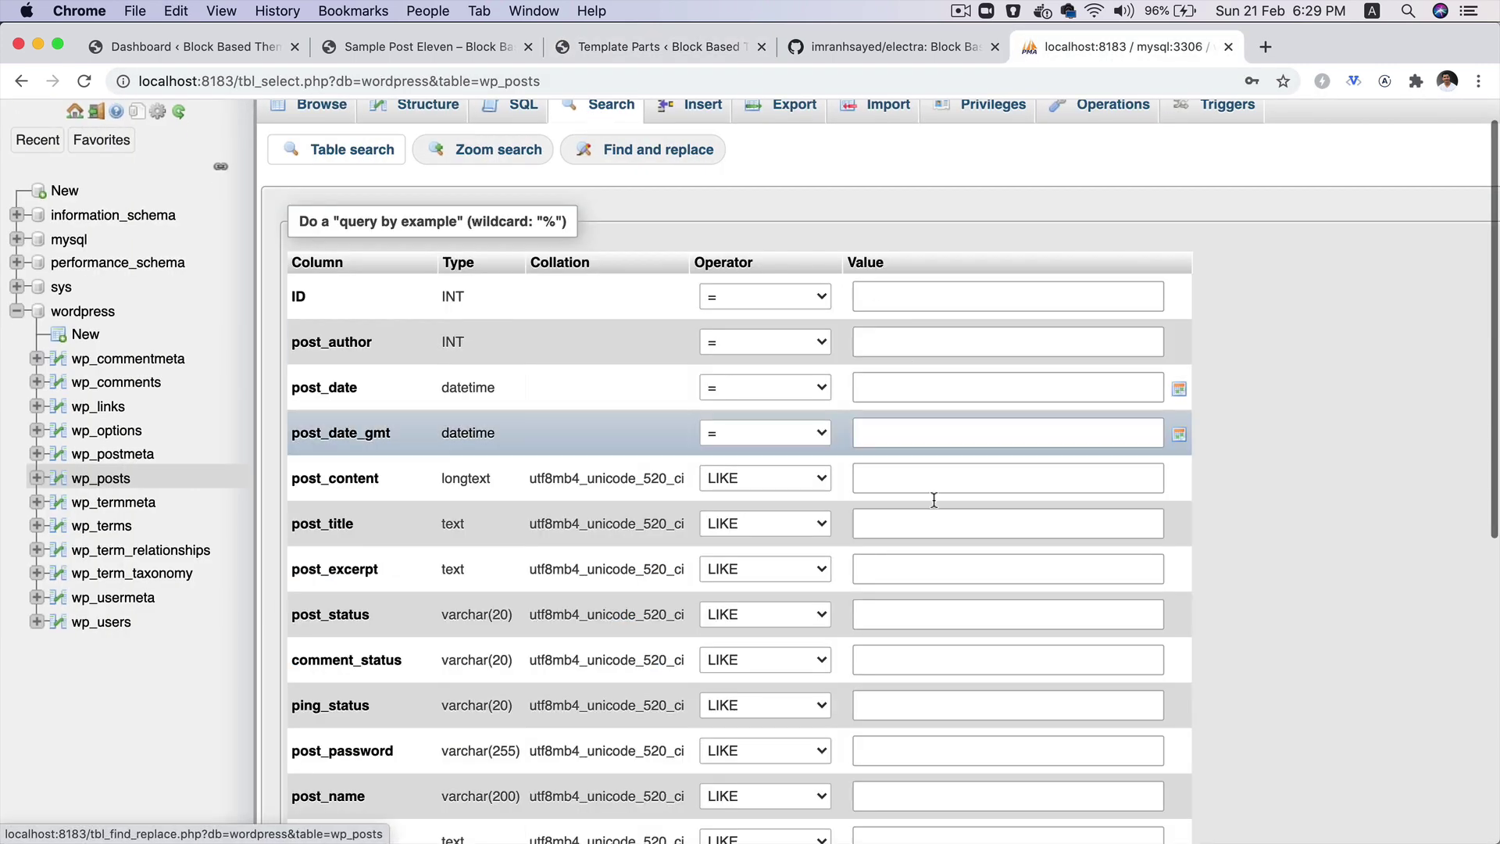
pyautogui.scroll(-6, 785, 493)
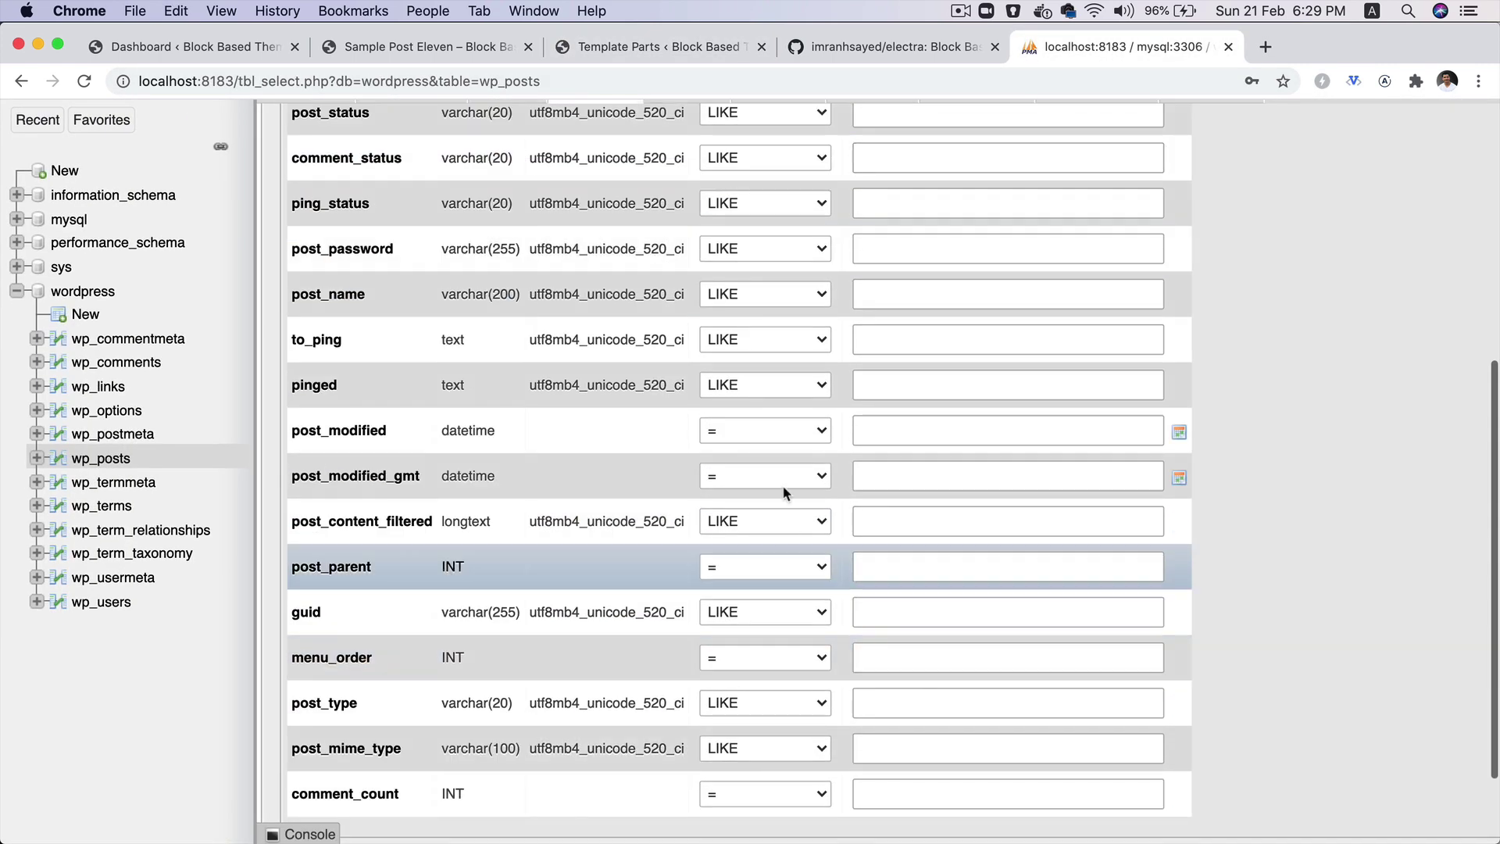
pyautogui.click(967, 301)
pyautogui.press('super+v')
pyautogui.press('Return')
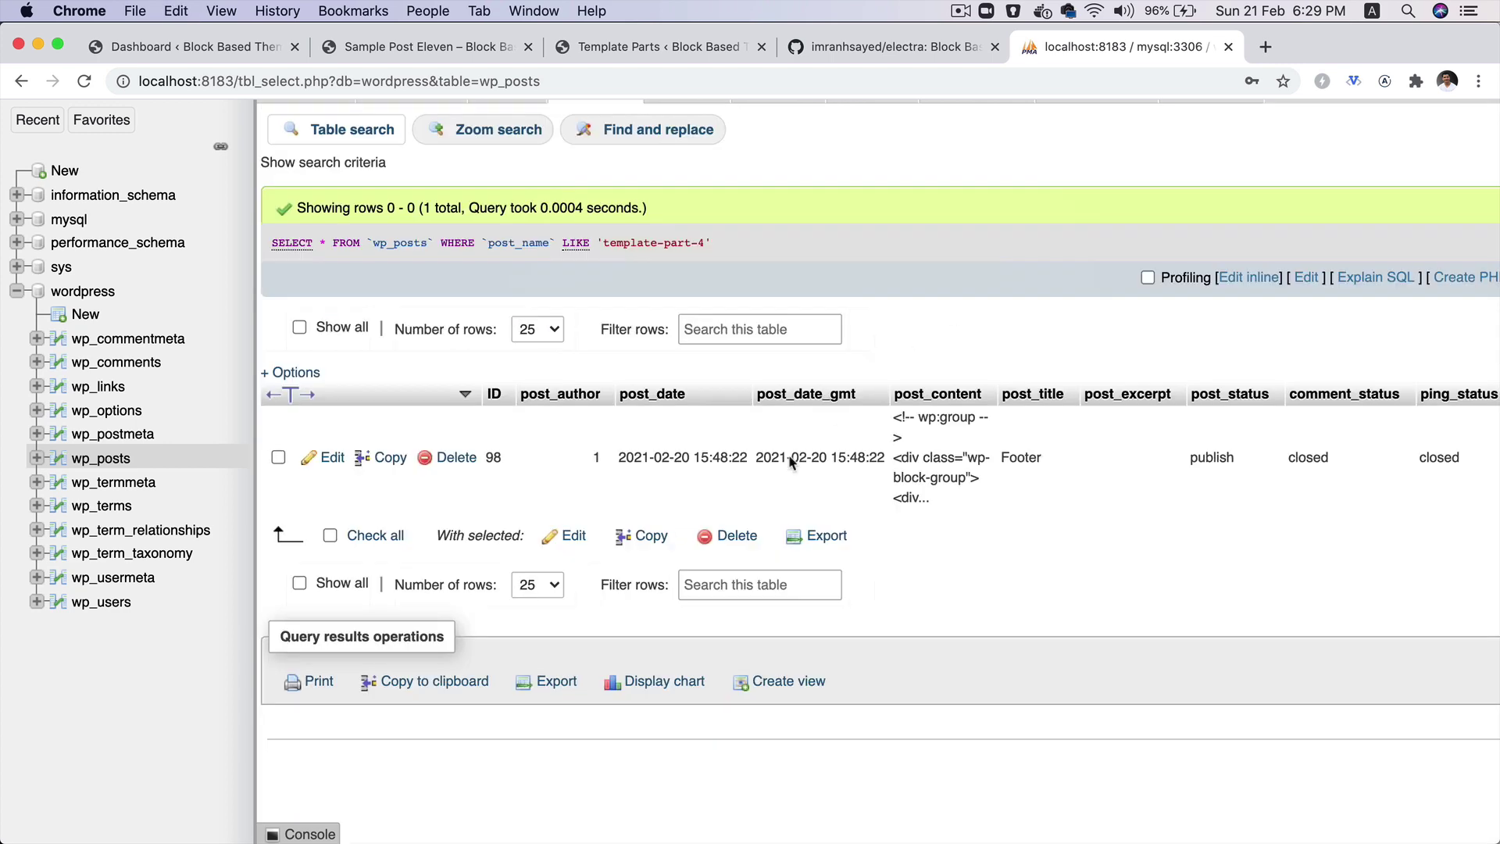
# Set the post_name of the Footer record to "footer".
pyautogui.hscroll(10, 1083, 479)
pyautogui.doubleClick(1102, 457)
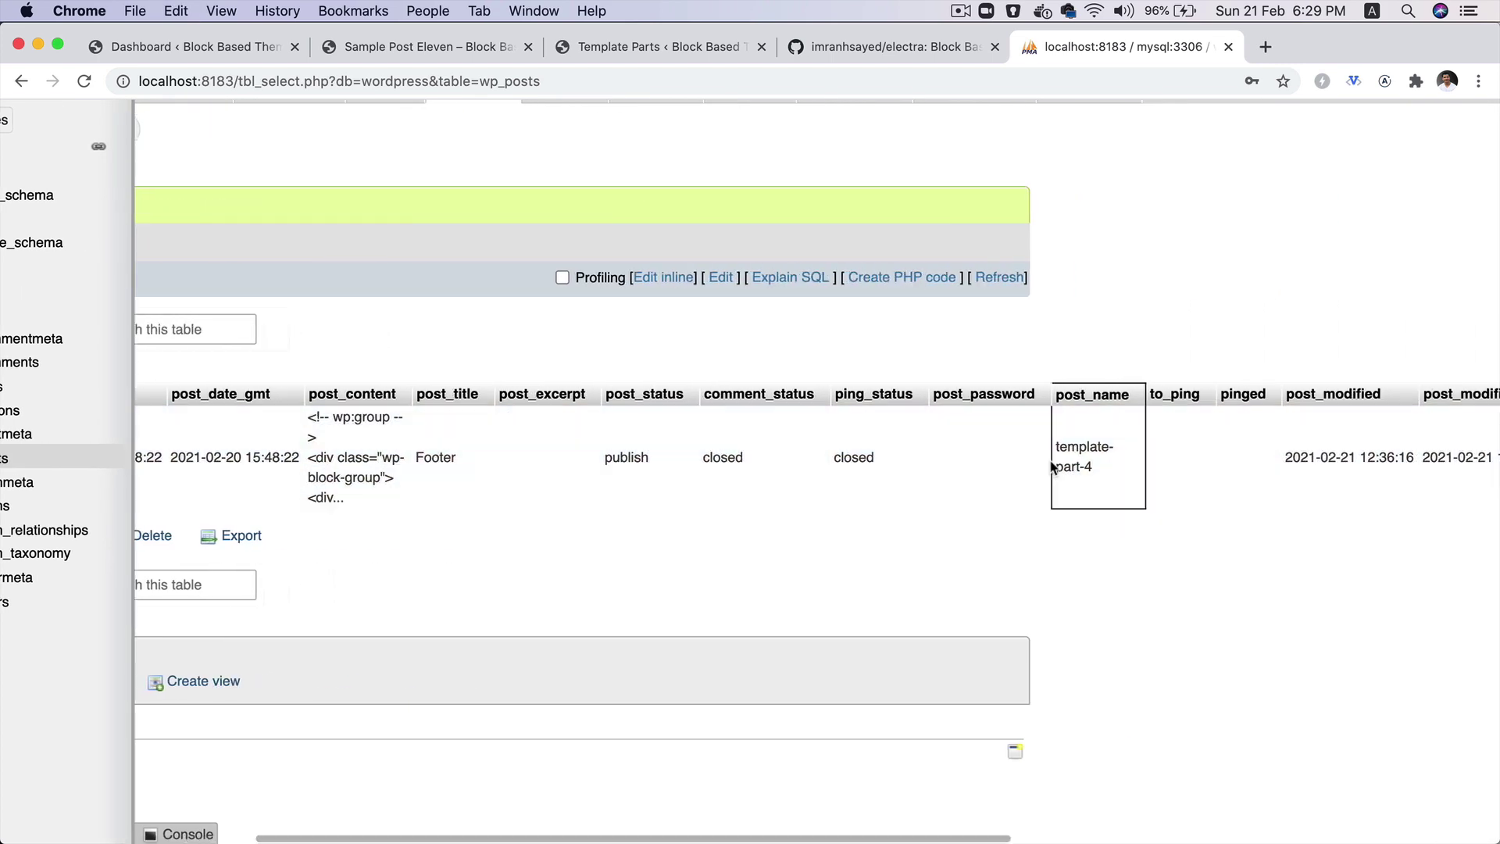
pyautogui.press('super+a')
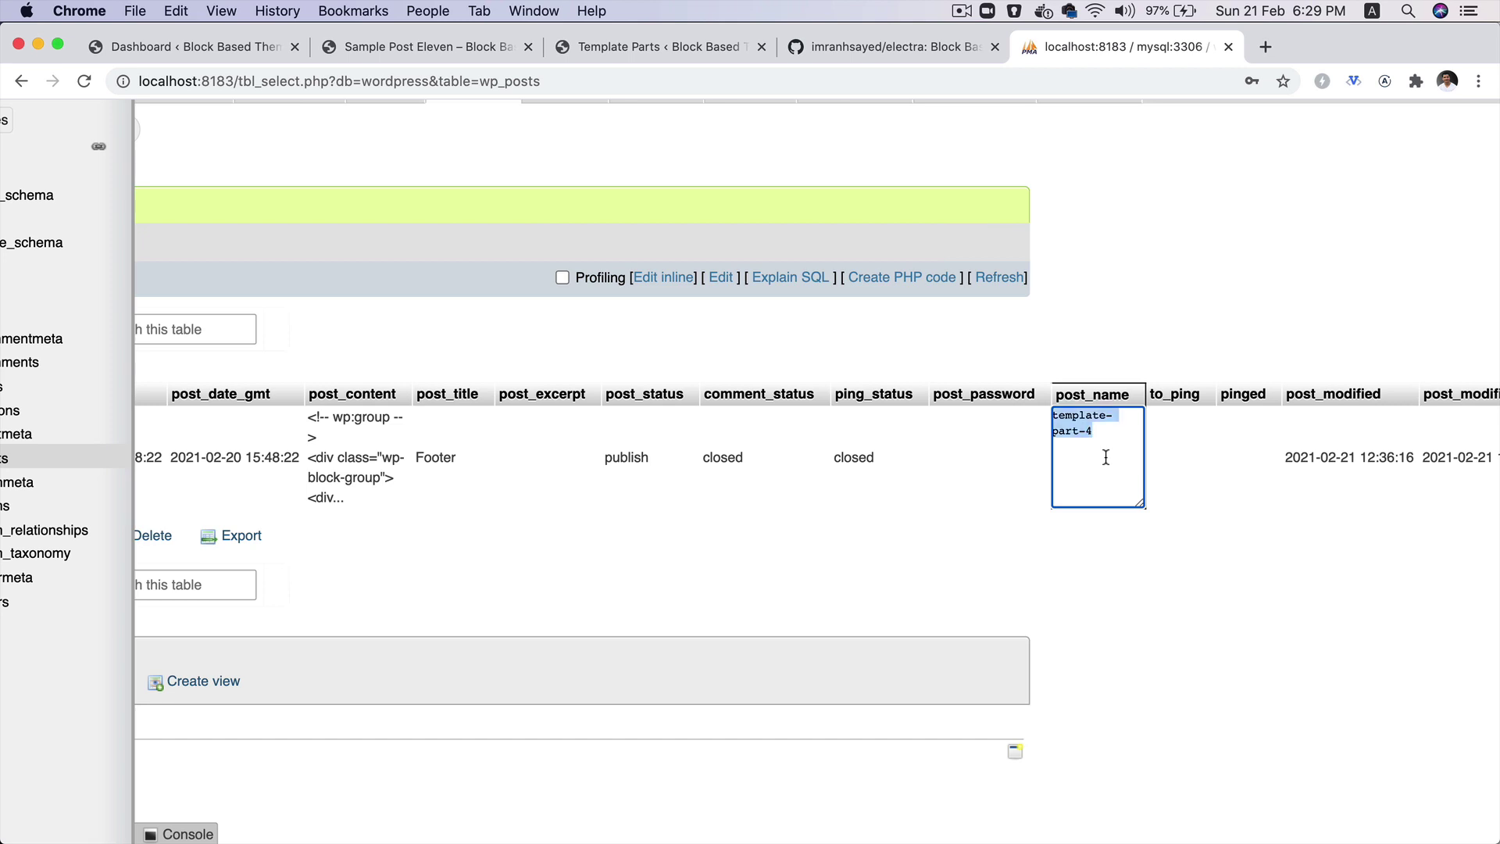
pyautogui.write('footer')
pyautogui.press('Return')
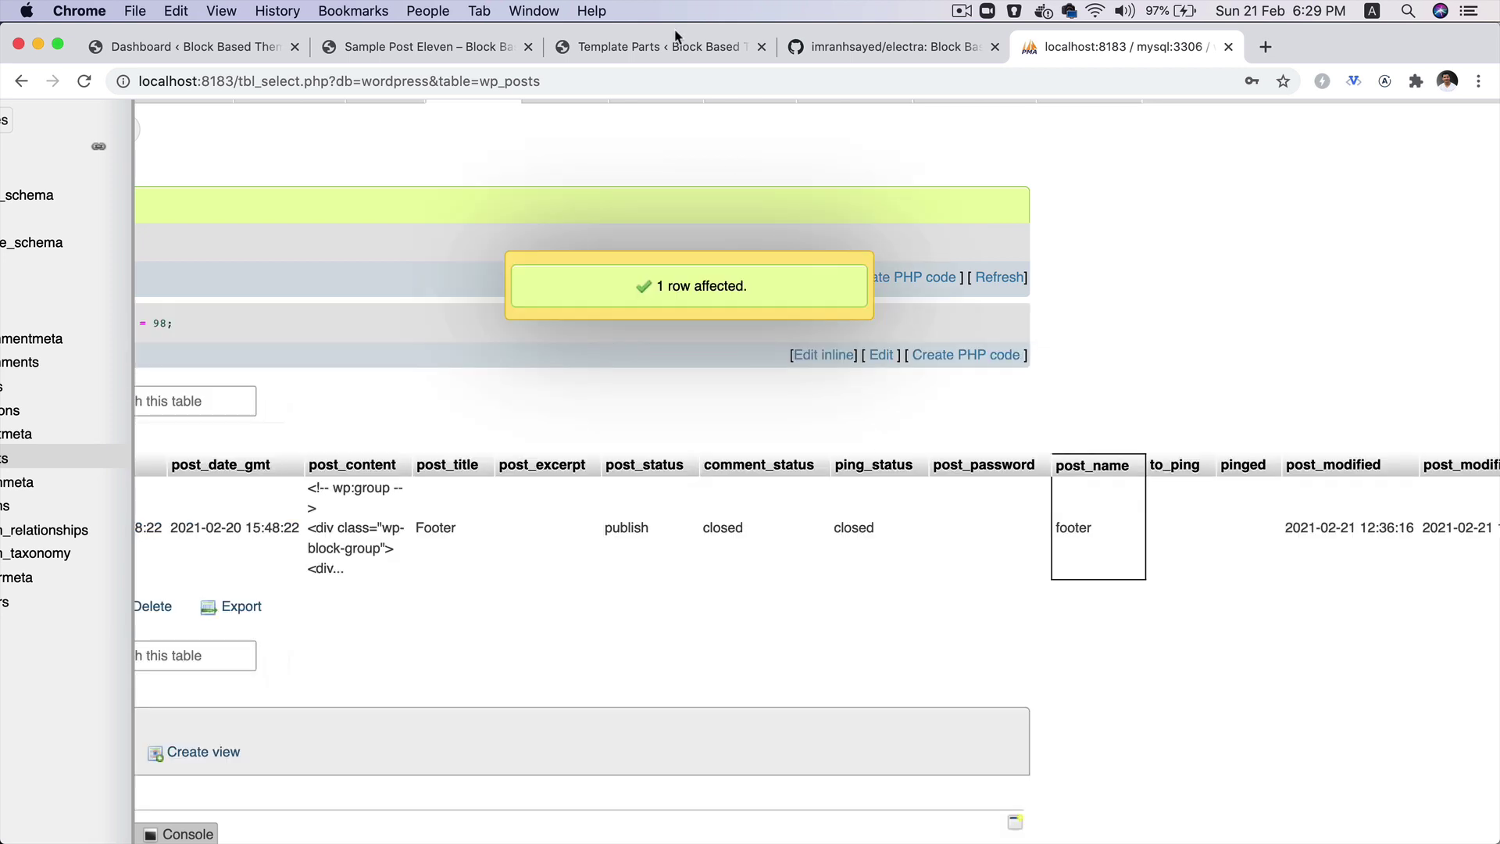
# Copy the Header part's slug from the Template Parts list and search wp_posts for post_name "template-part-3".
pyautogui.click(676, 37)
pyautogui.moveTo(559, 485); pyautogui.dragTo(449, 481)
pyautogui.press('super+c')
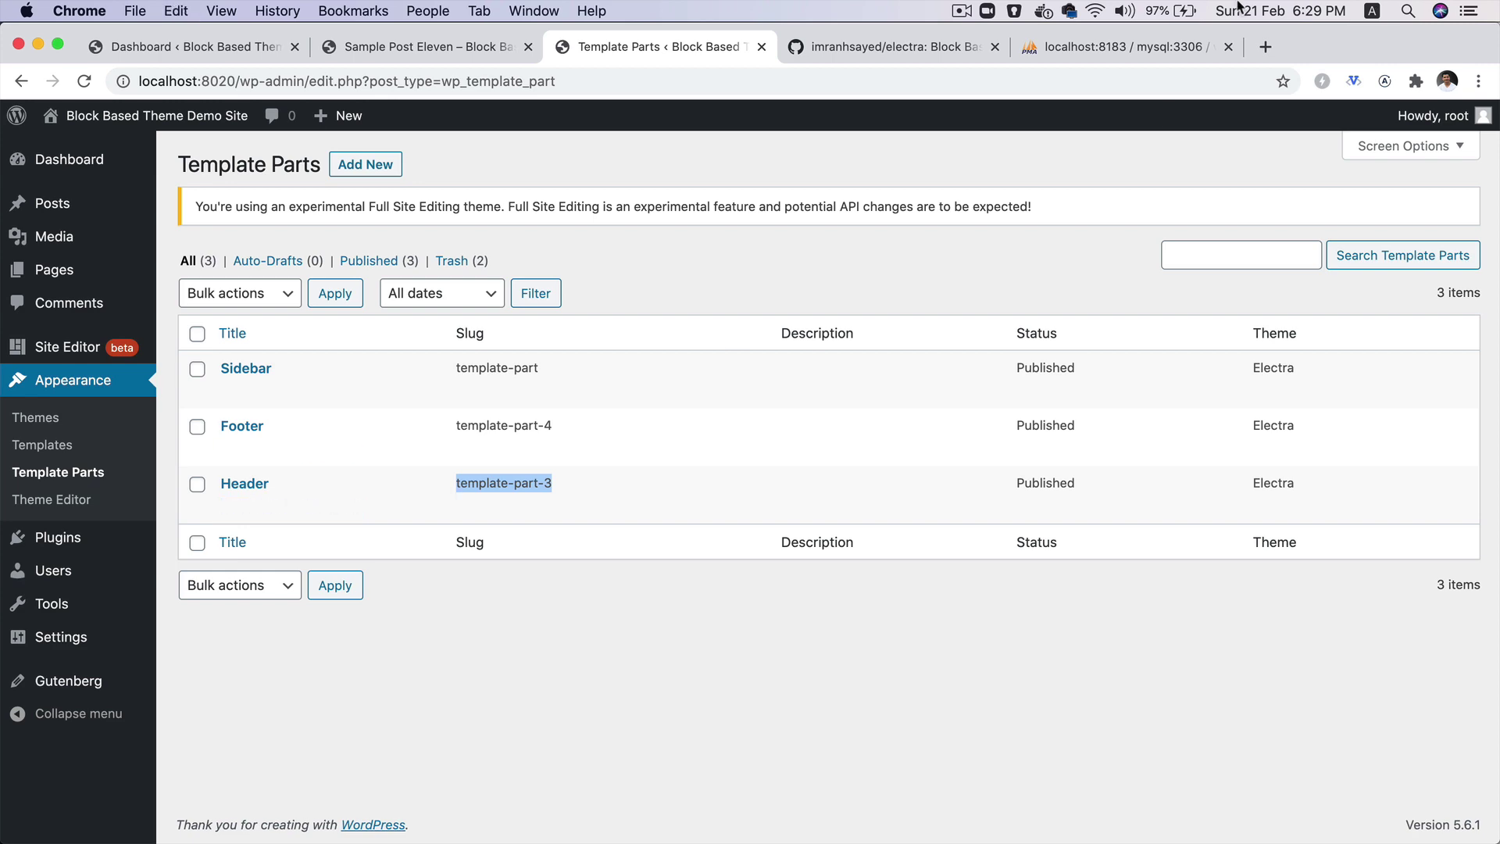
pyautogui.click(1137, 62)
pyautogui.click(518, 373)
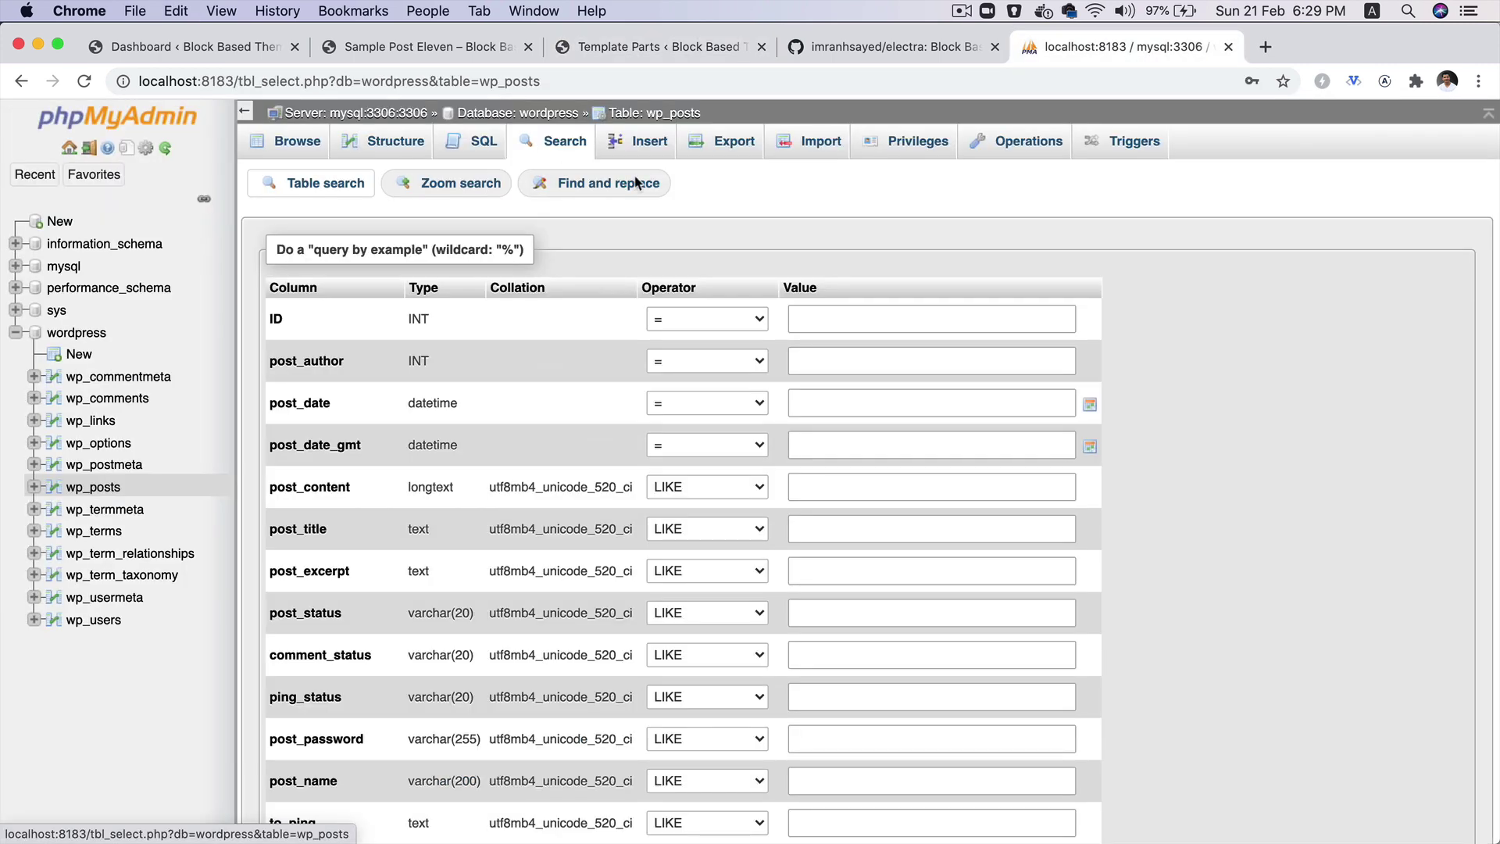
pyautogui.scroll(-4, 821, 625)
pyautogui.click(836, 513)
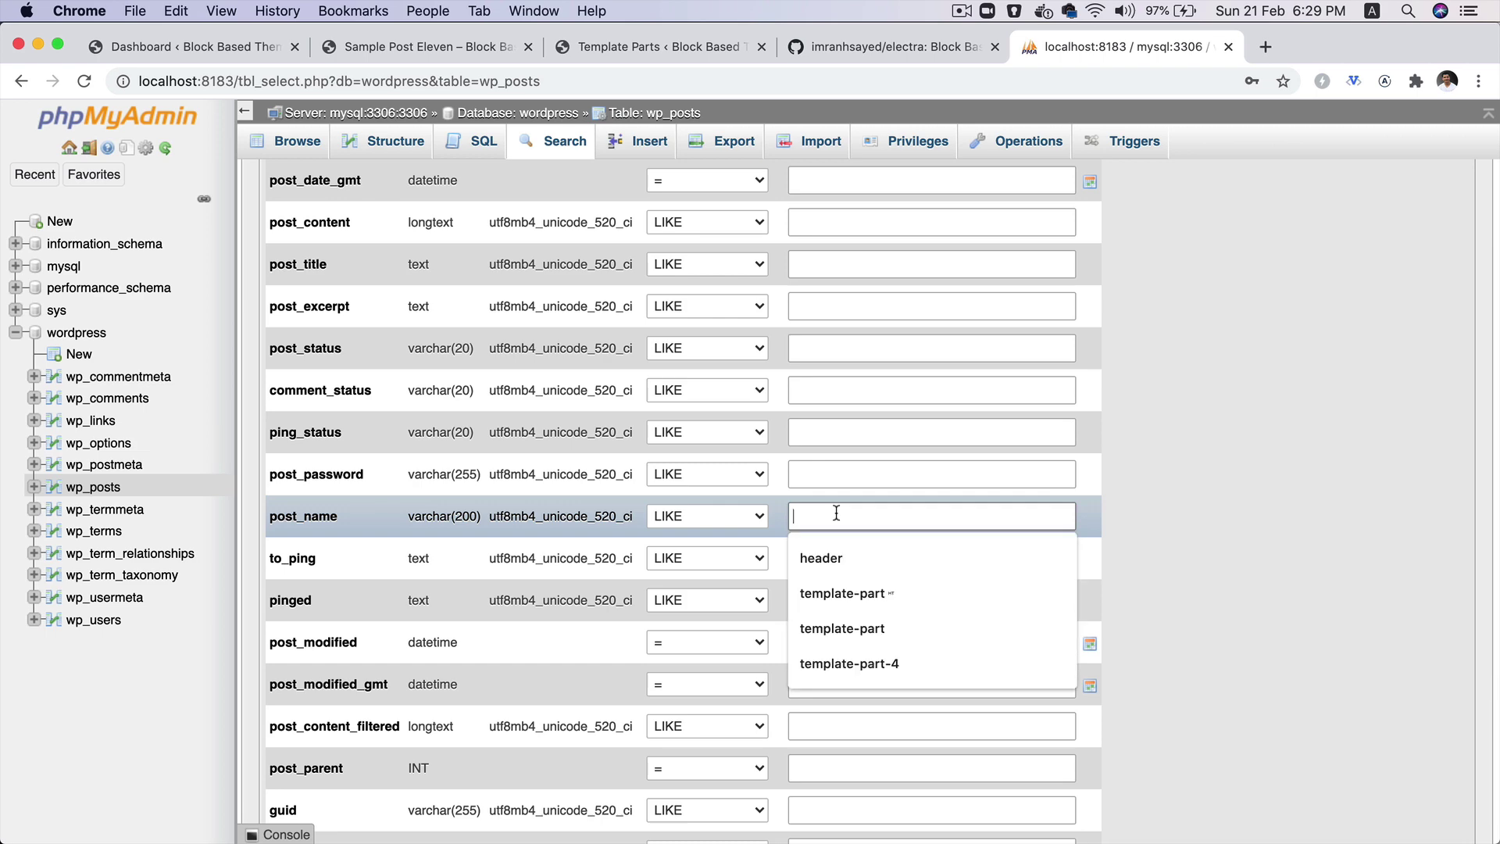
pyautogui.press('super+v')
pyautogui.press('Return')
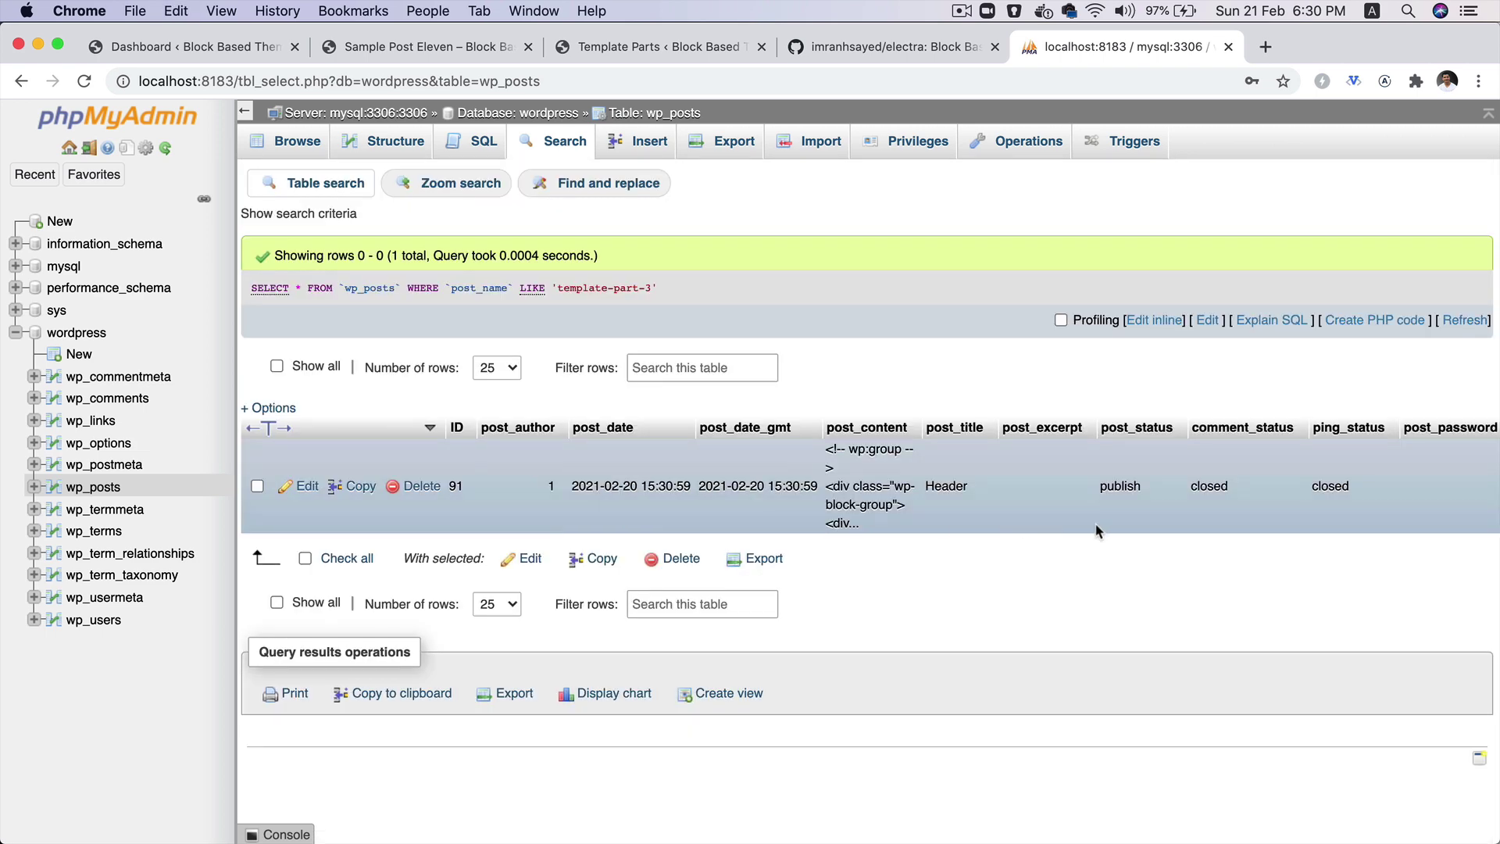
# Set the post_name of the Header record to "header" and reload the WordPress Template Parts list.
pyautogui.hscroll(10, 1096, 531)
pyautogui.doubleClick(598, 475)
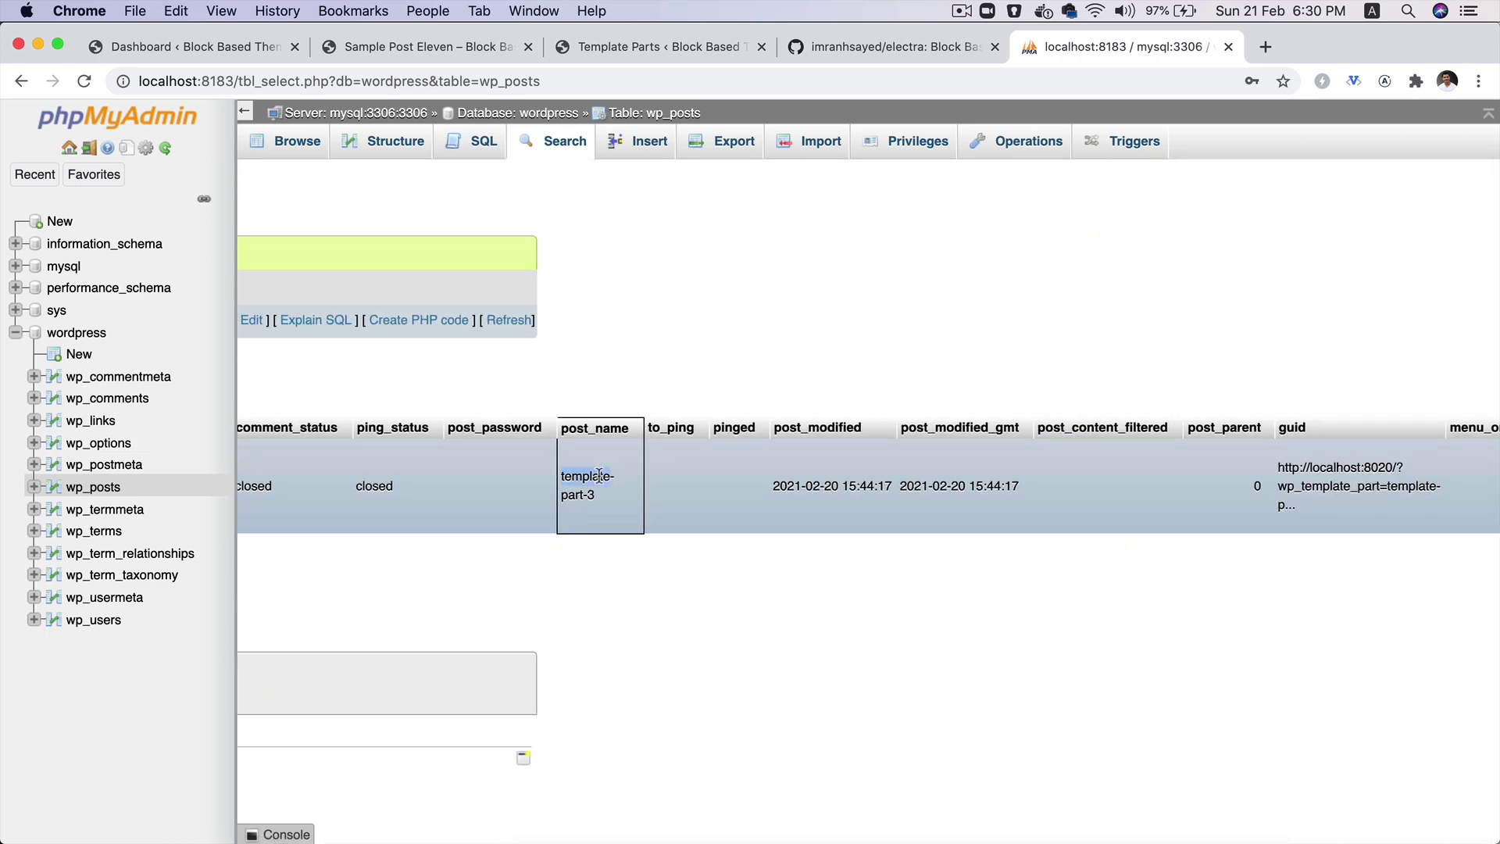
pyautogui.hscroll(-10, 598, 474)
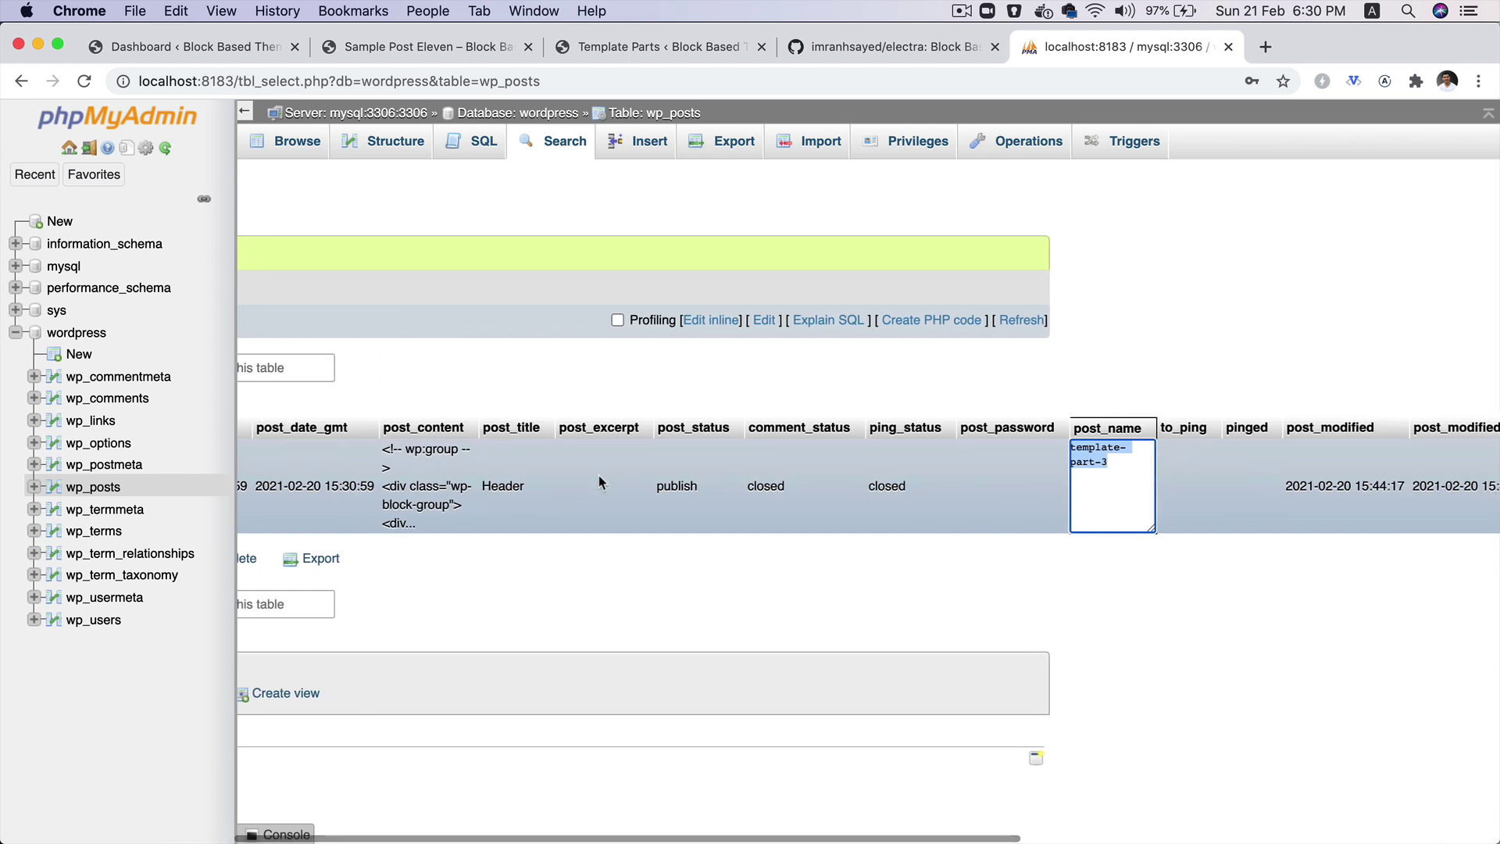
pyautogui.hscroll(10, 555, 494)
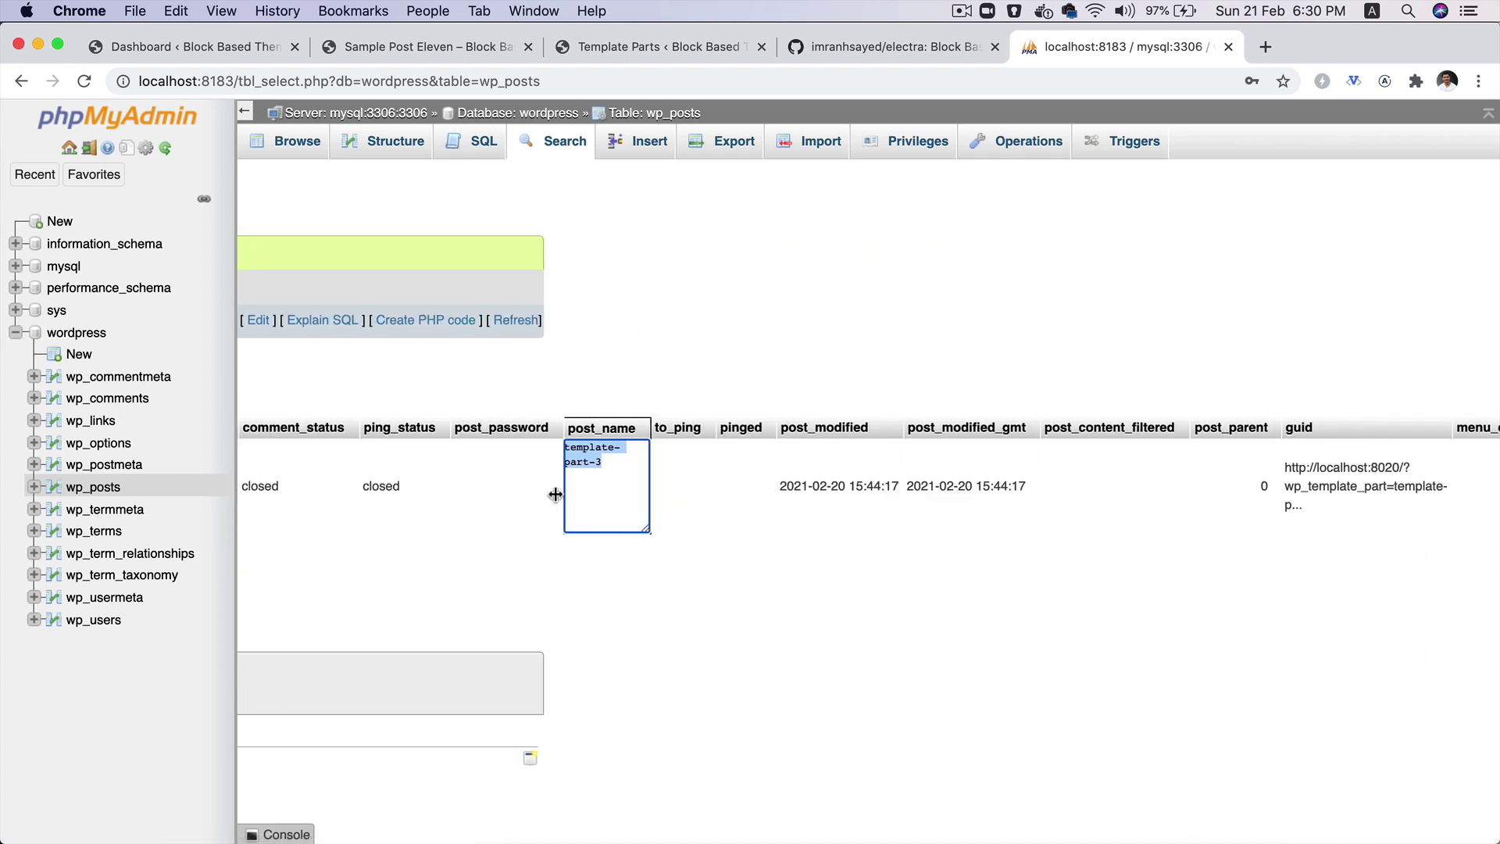
pyautogui.write('header')
pyautogui.press('Return')
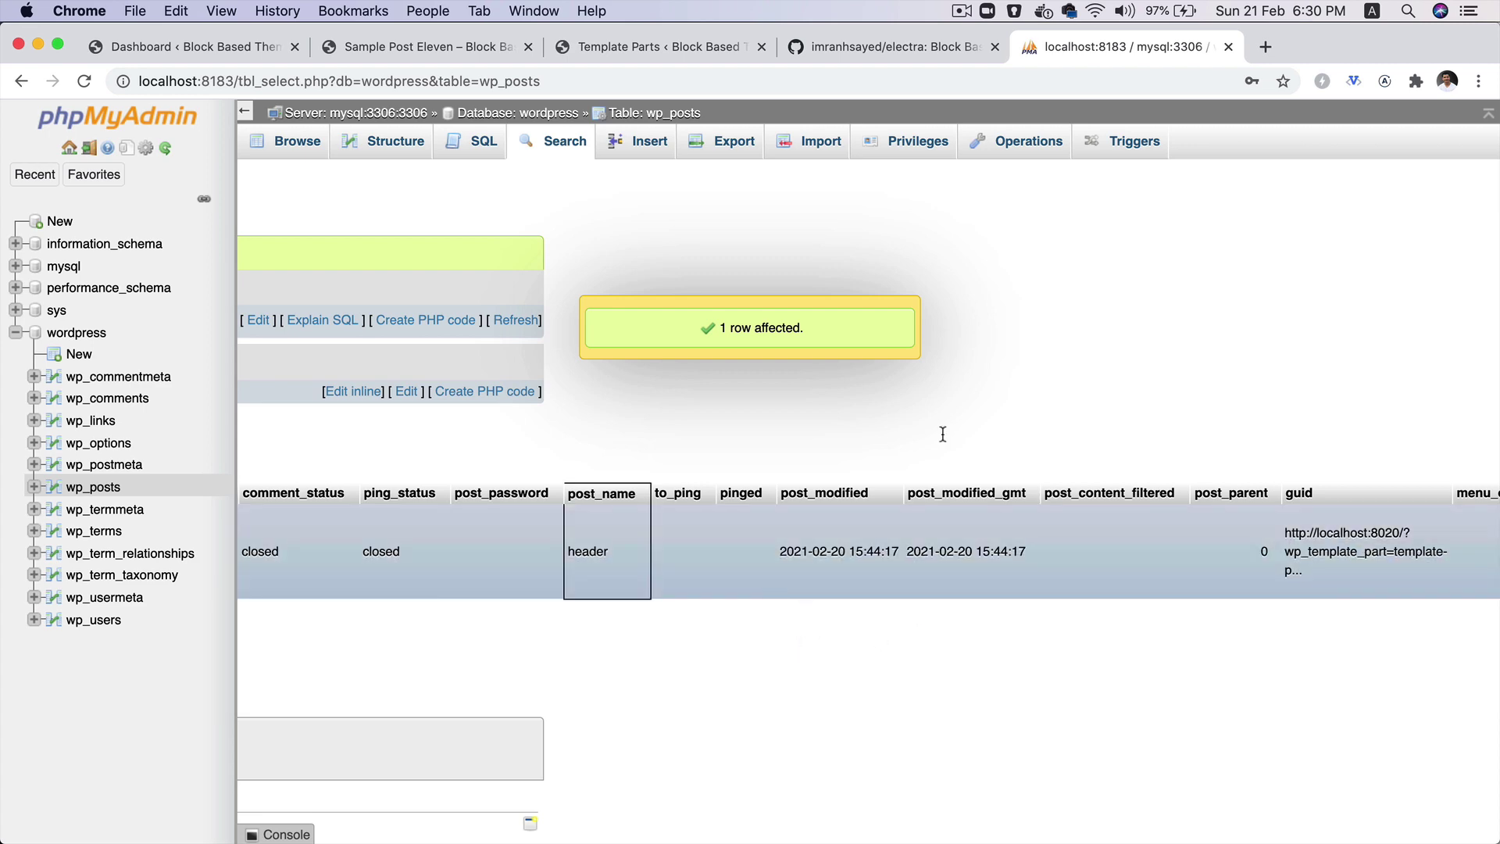
pyautogui.click(699, 54)
pyautogui.press('super+r')
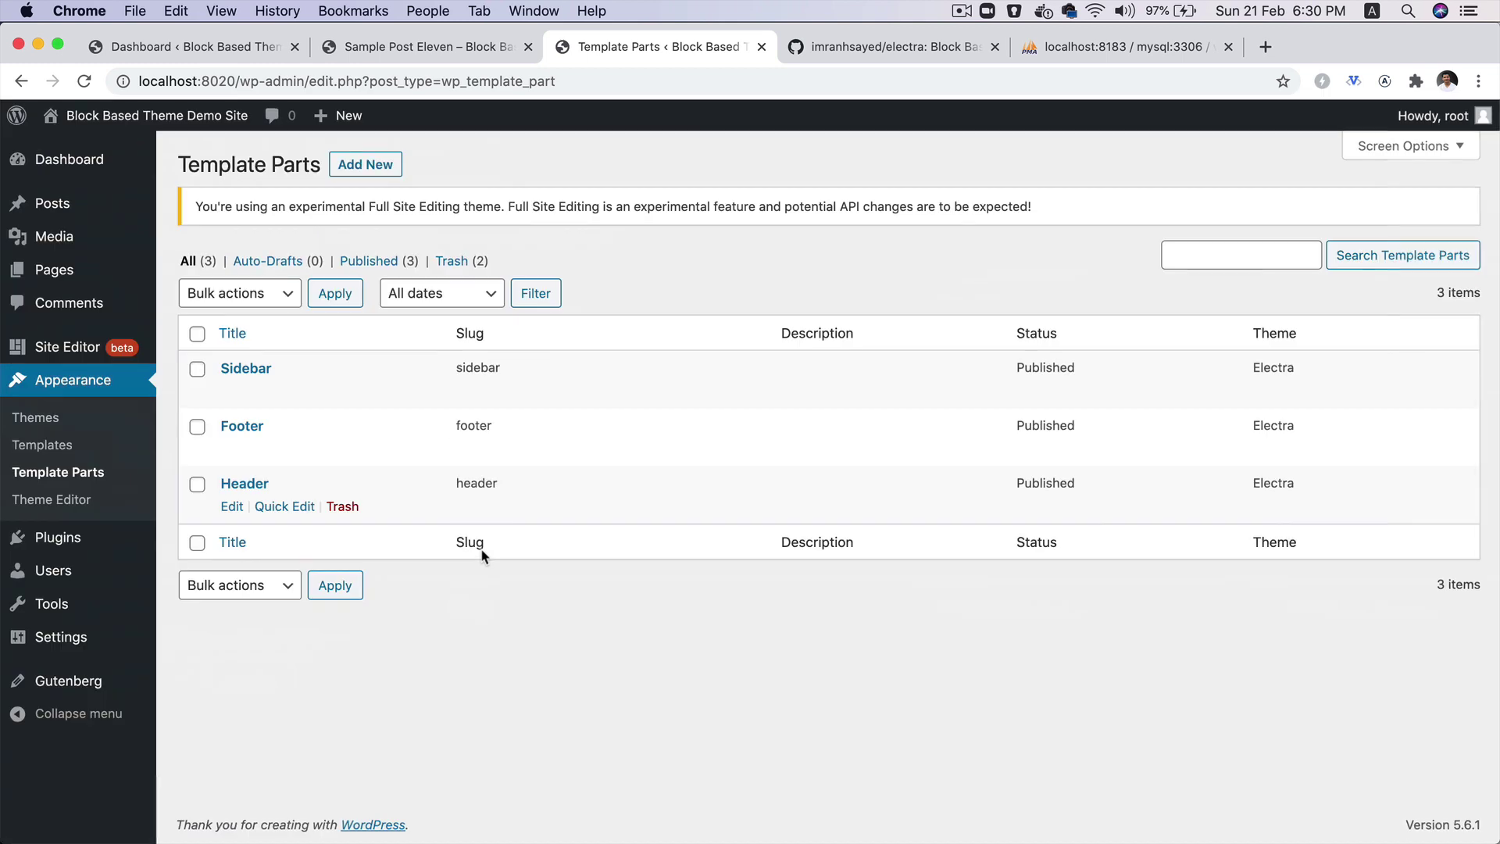
# Open the Templates list and copy the slug of the Post template.
pyautogui.click(95, 451)
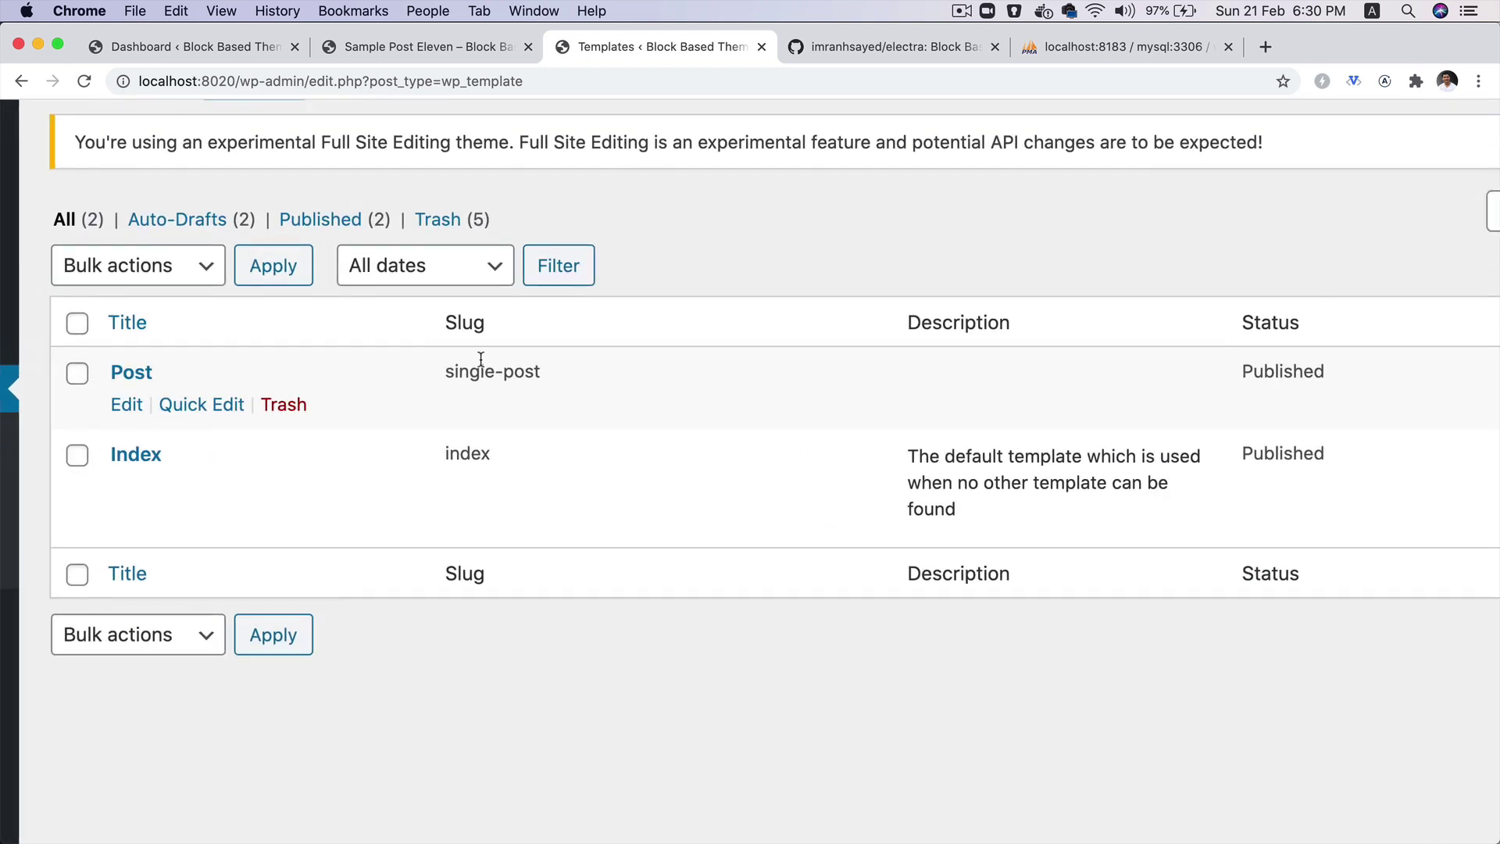
pyautogui.tripleClick(575, 373)
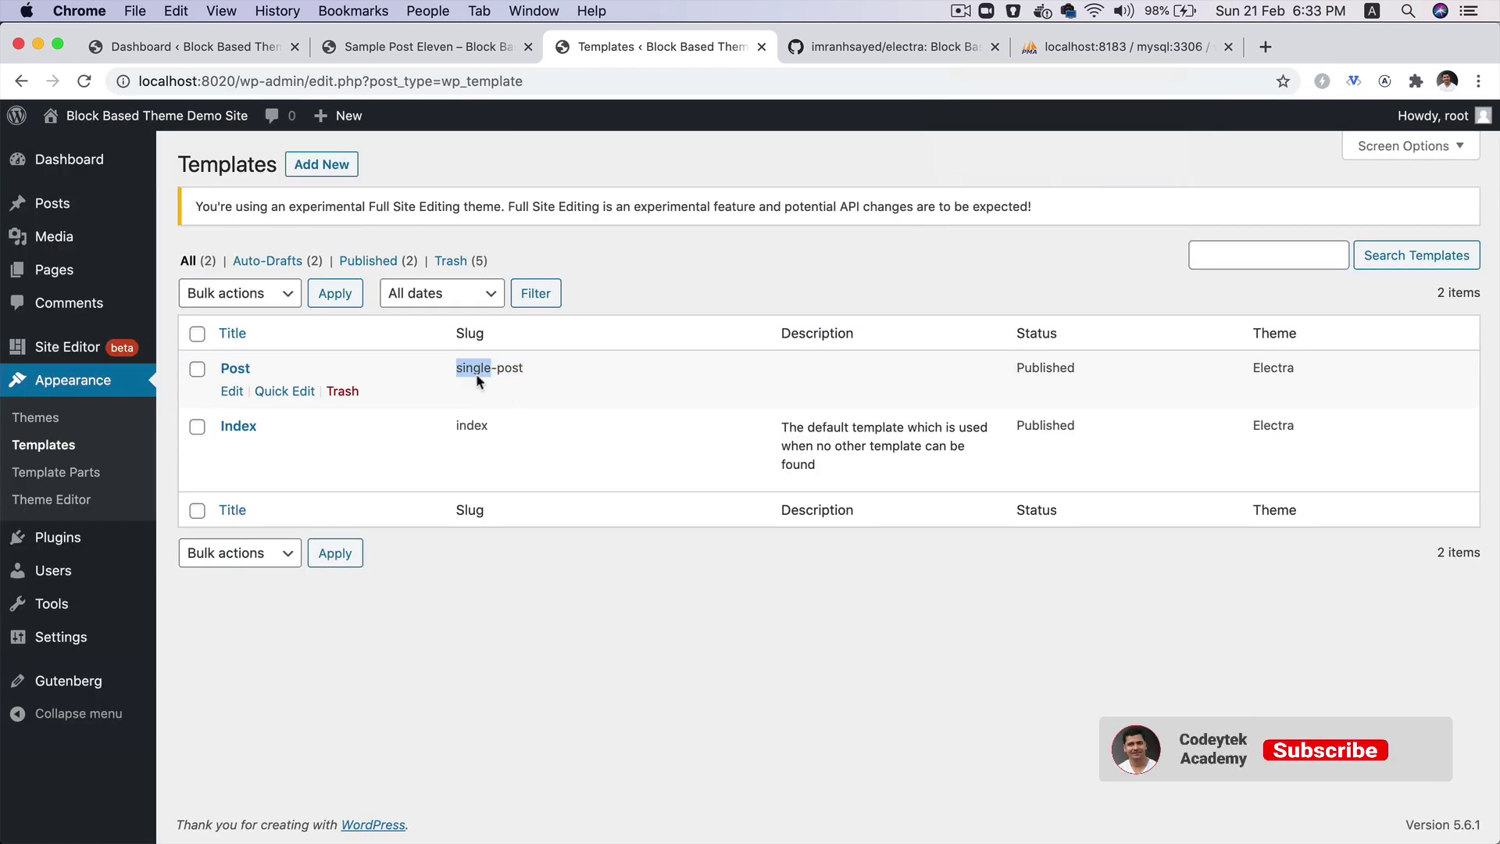
pyautogui.tripleClick(478, 379)
pyautogui.press('super+c')
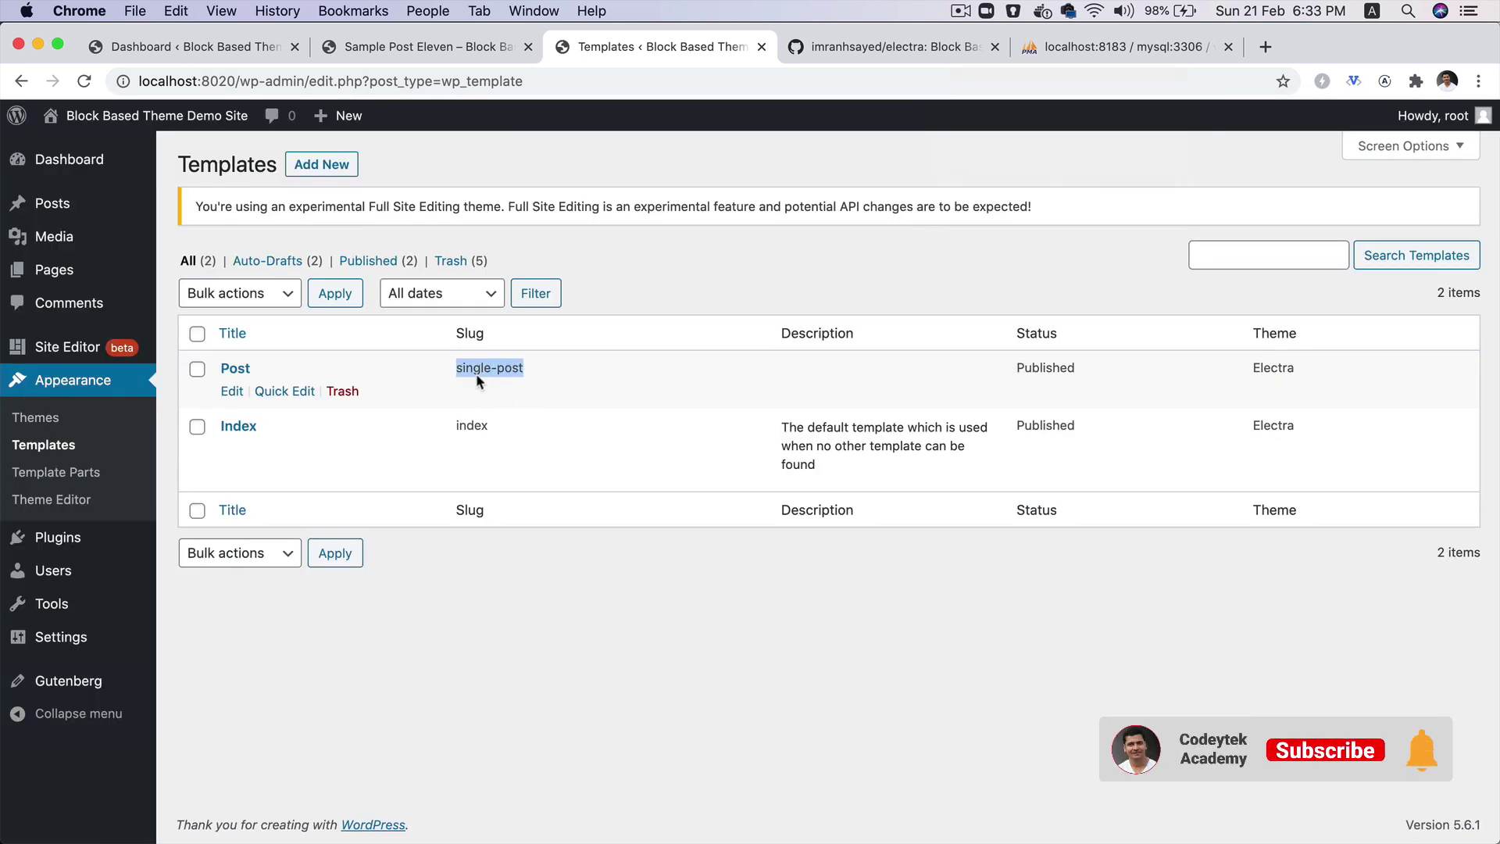
# Search the wp_posts table in phpMyAdmin for post_name "single-post".
pyautogui.click(1066, 53)
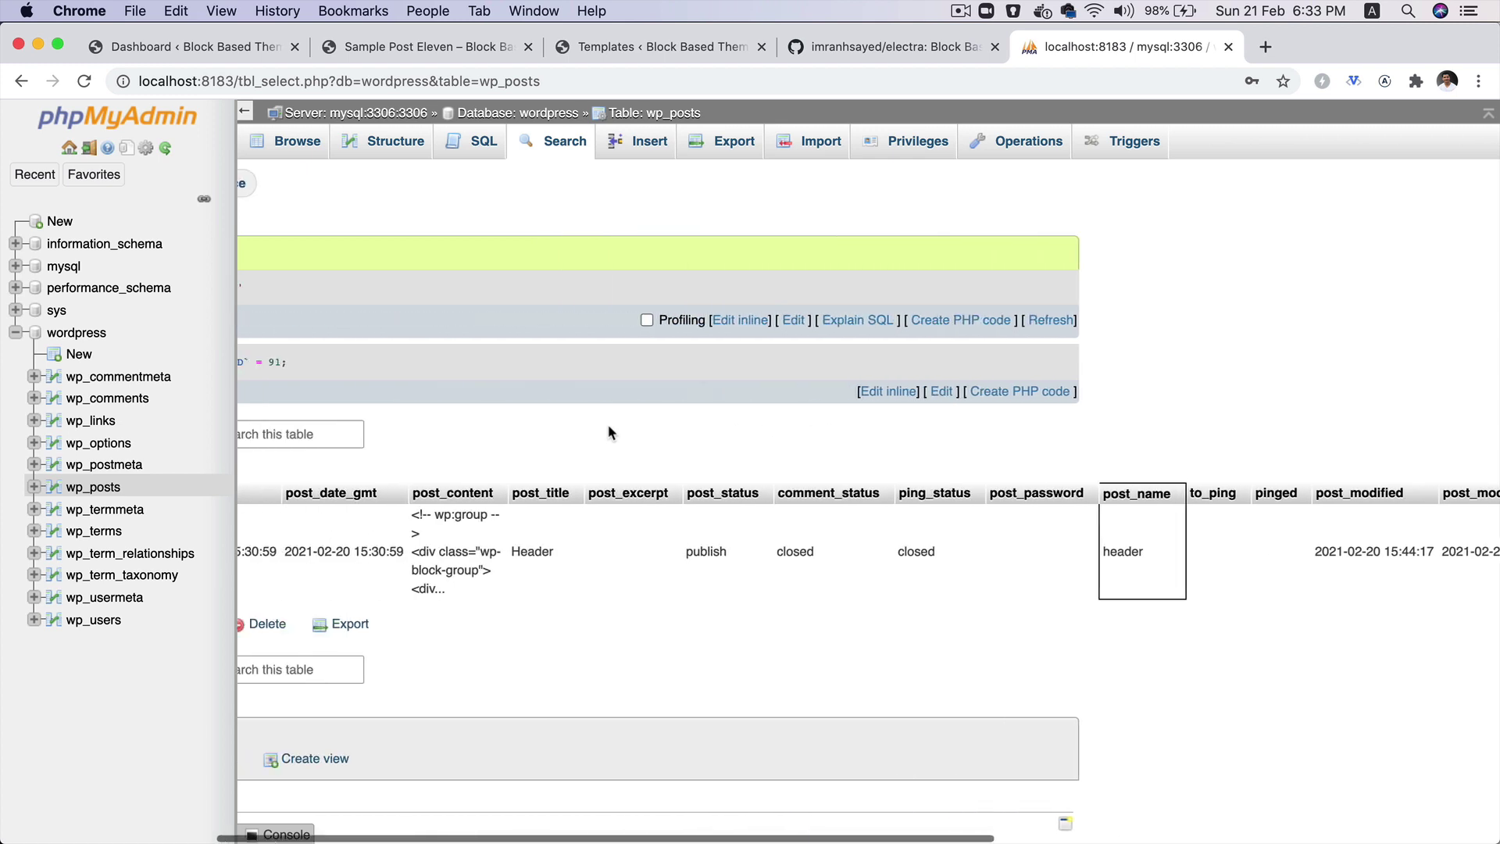
pyautogui.click(662, 47)
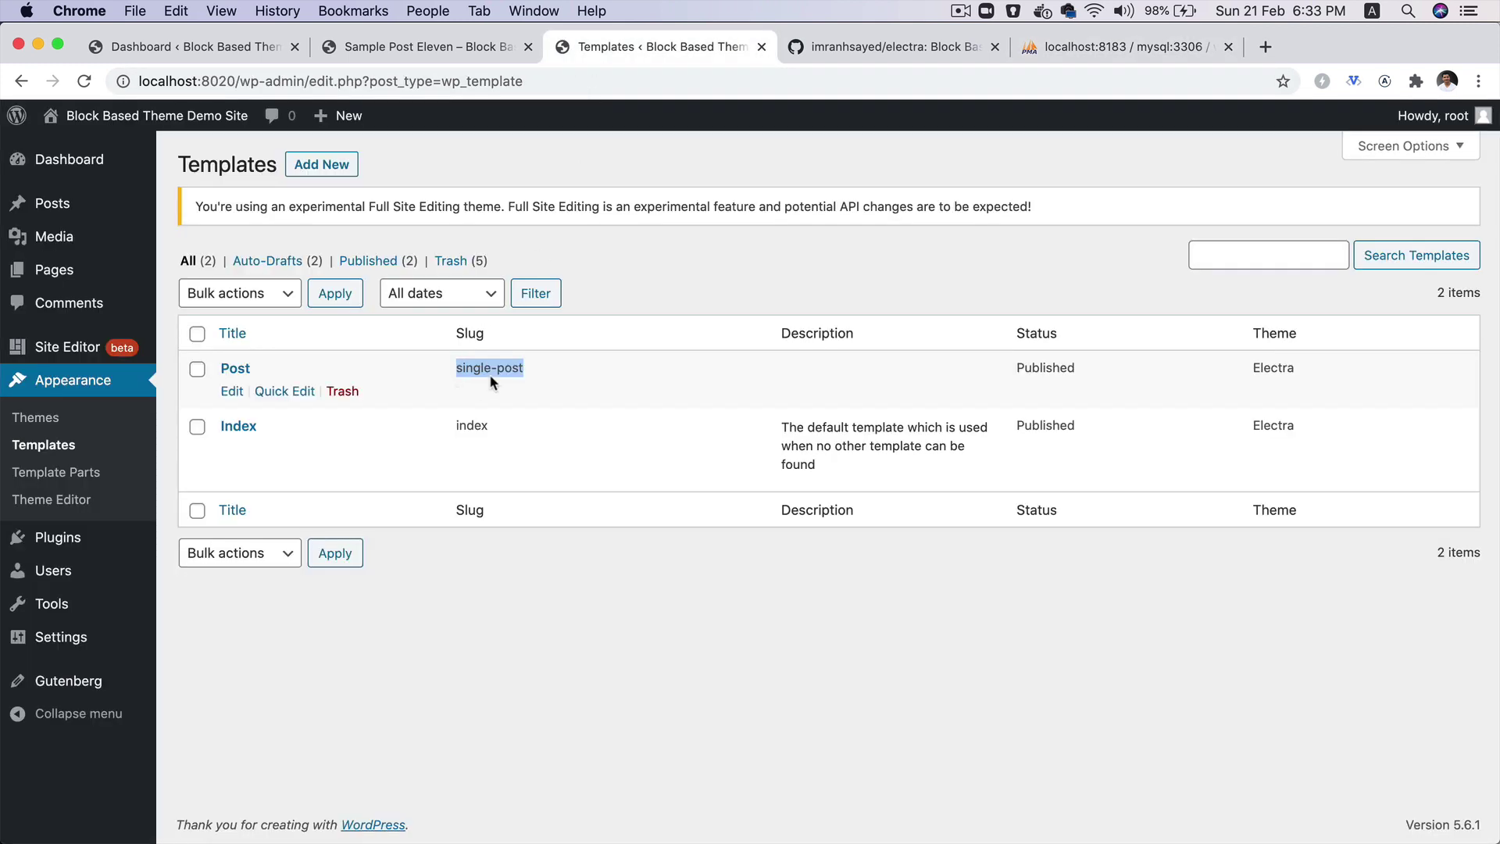
pyautogui.click(1055, 53)
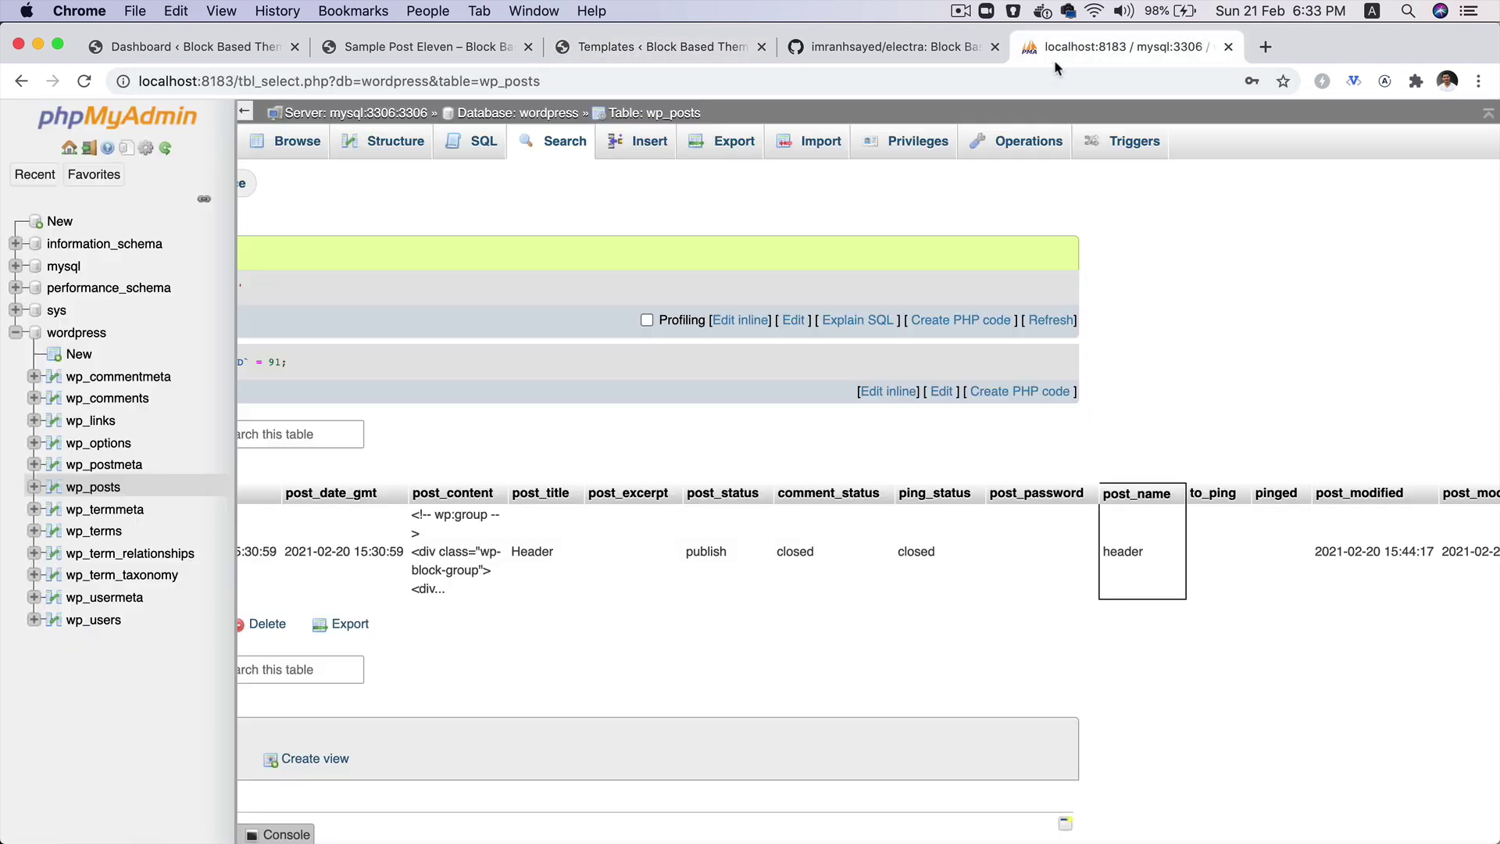
pyautogui.click(561, 140)
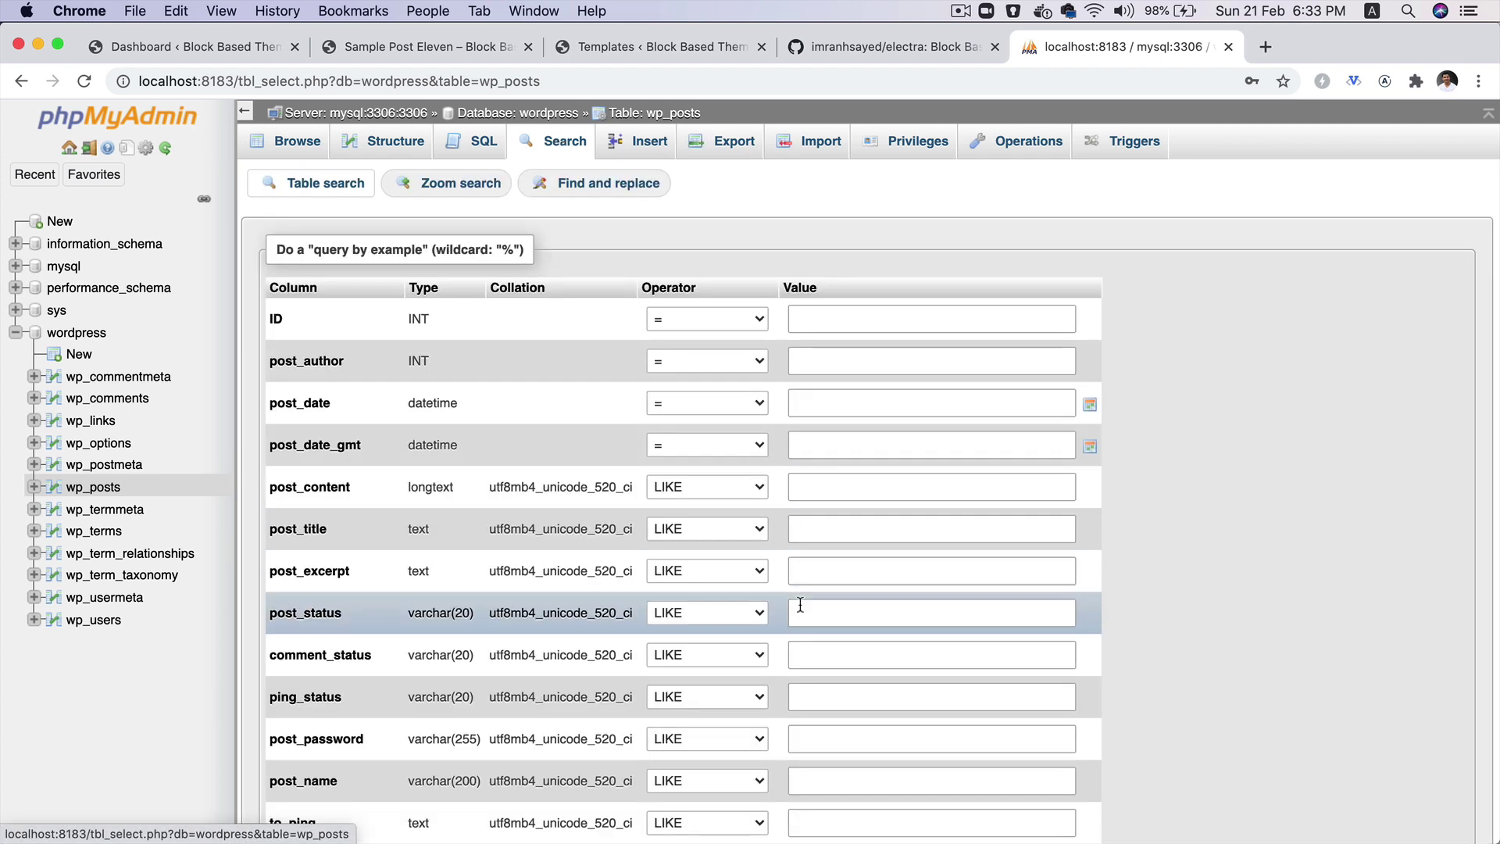
pyautogui.scroll(-5, 797, 606)
pyautogui.click(831, 525)
pyautogui.press('super+v')
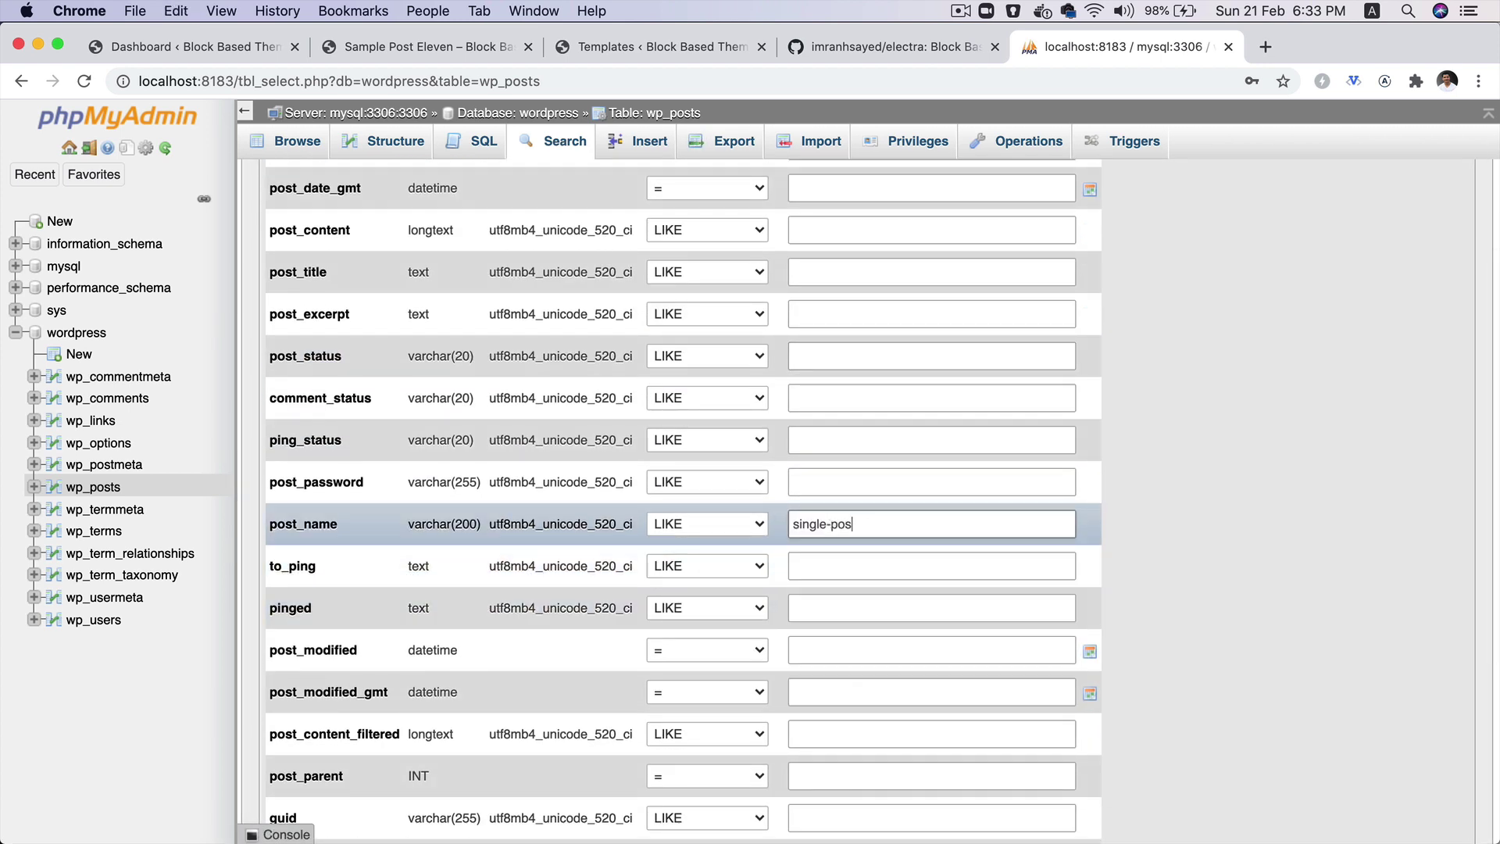
pyautogui.write('t')
pyautogui.press('Return')
# Examine the matching Post record's columns, especially post_title, guid and post_type.
pyautogui.hscroll(10, 941, 518)
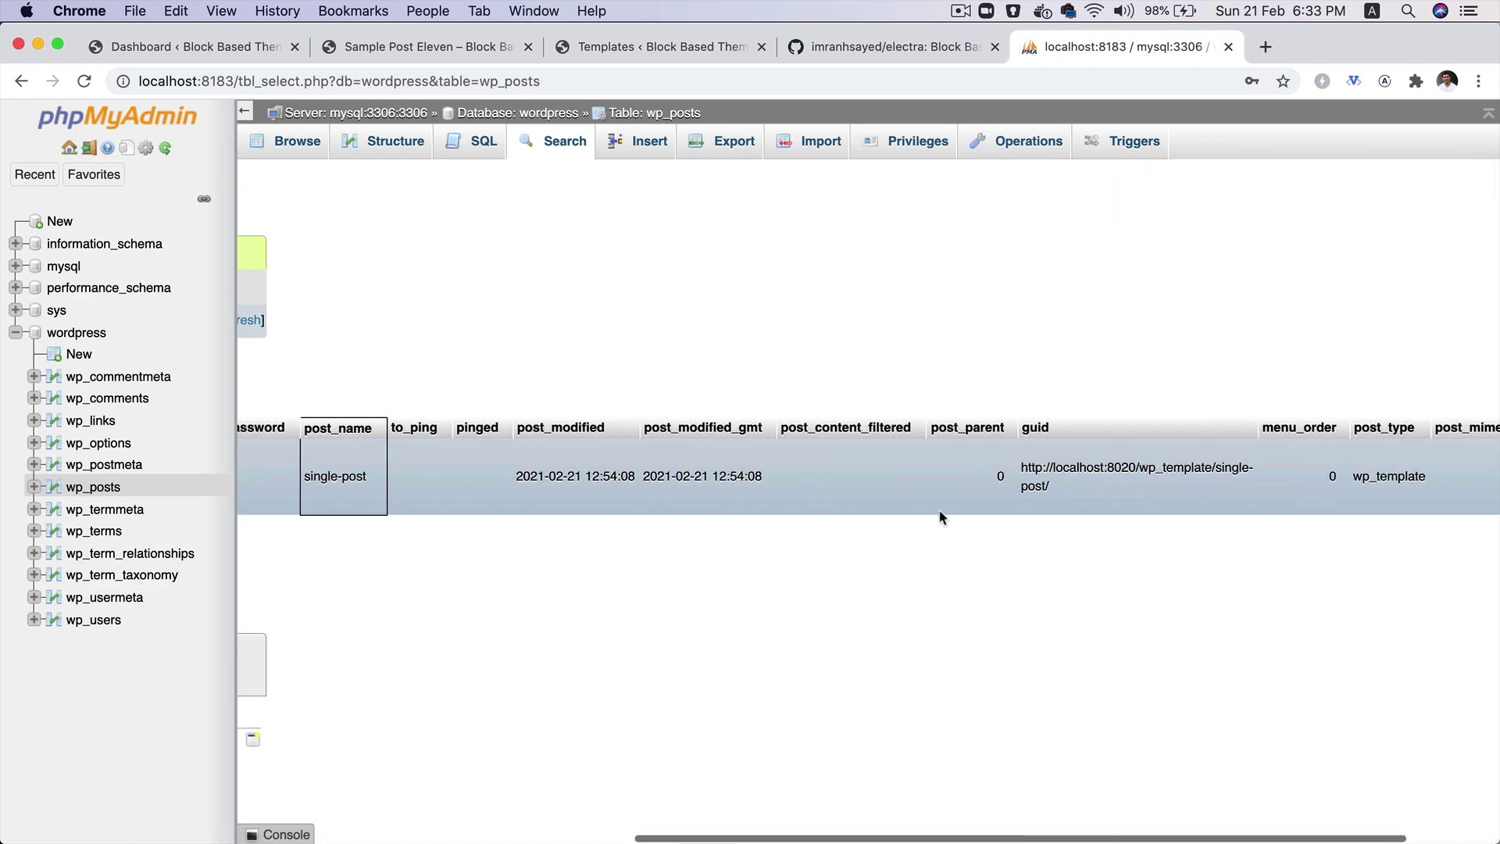
pyautogui.hscroll(-10, 939, 516)
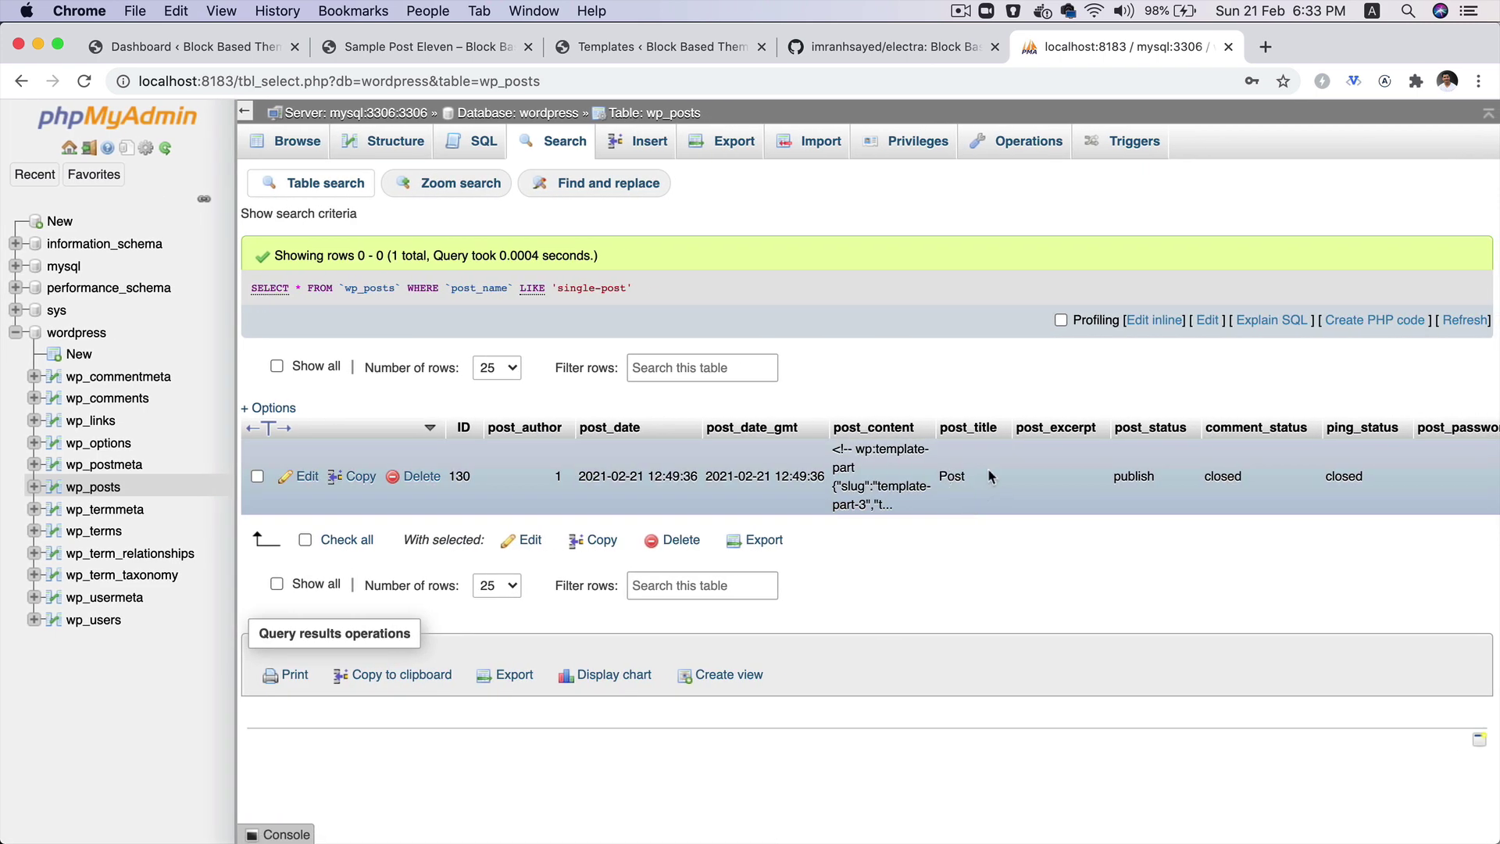
pyautogui.hscroll(15, 987, 473)
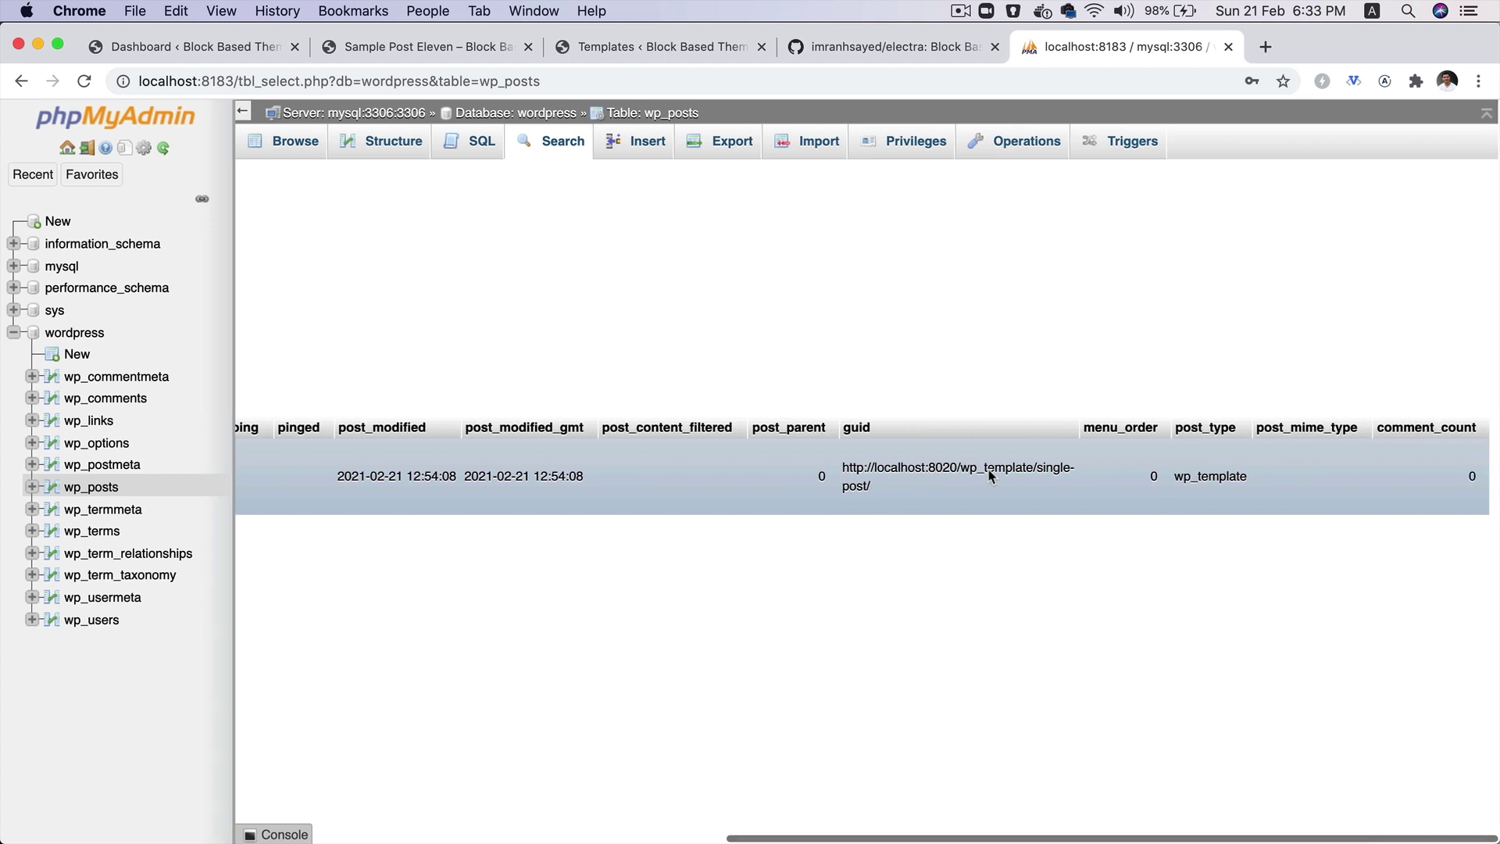
pyautogui.scroll(5, 1223, 482)
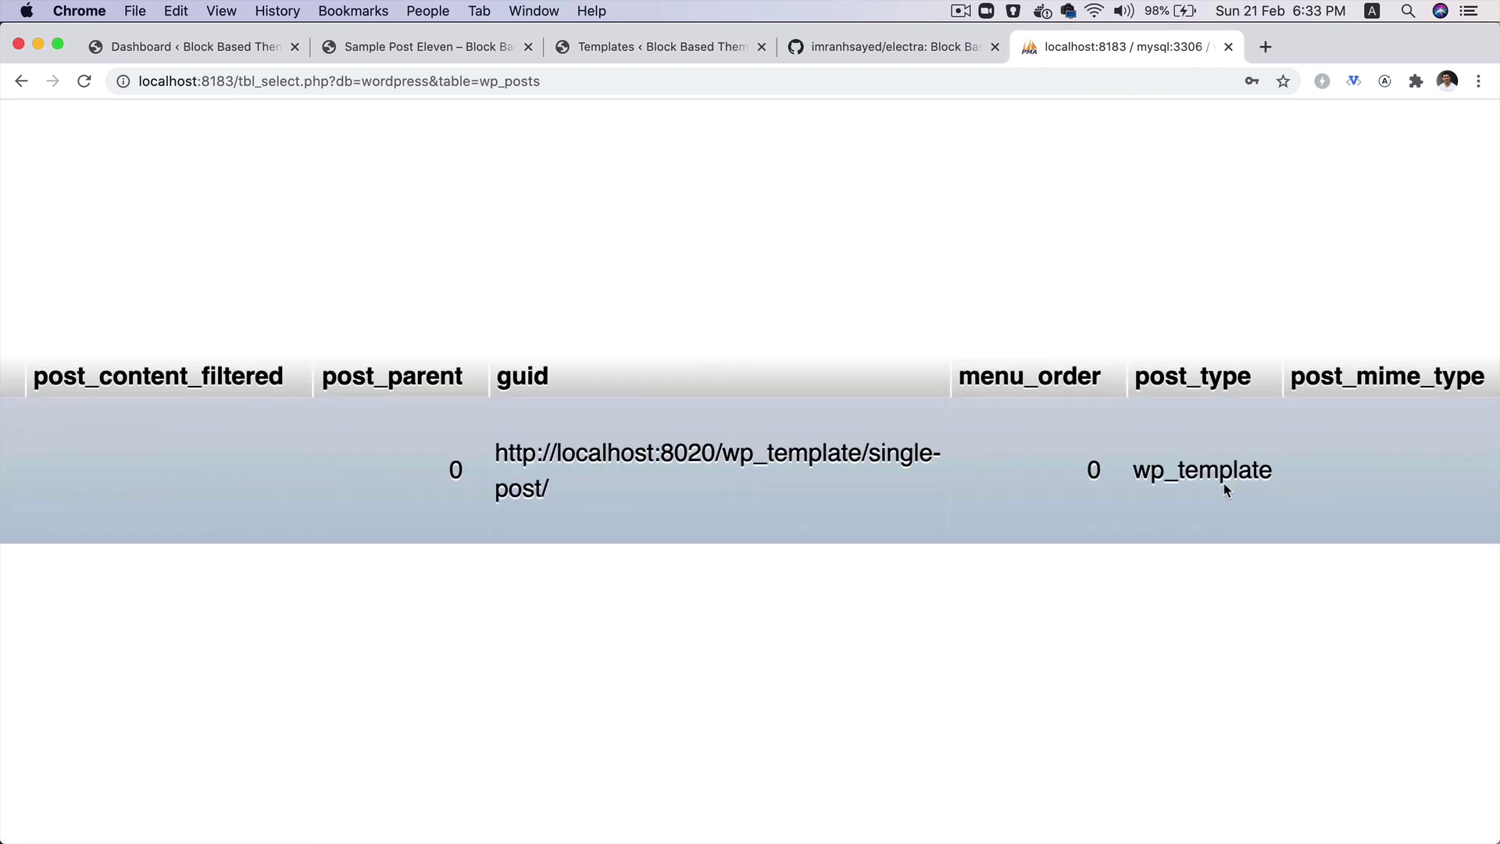
pyautogui.scroll(-5, 1221, 512)
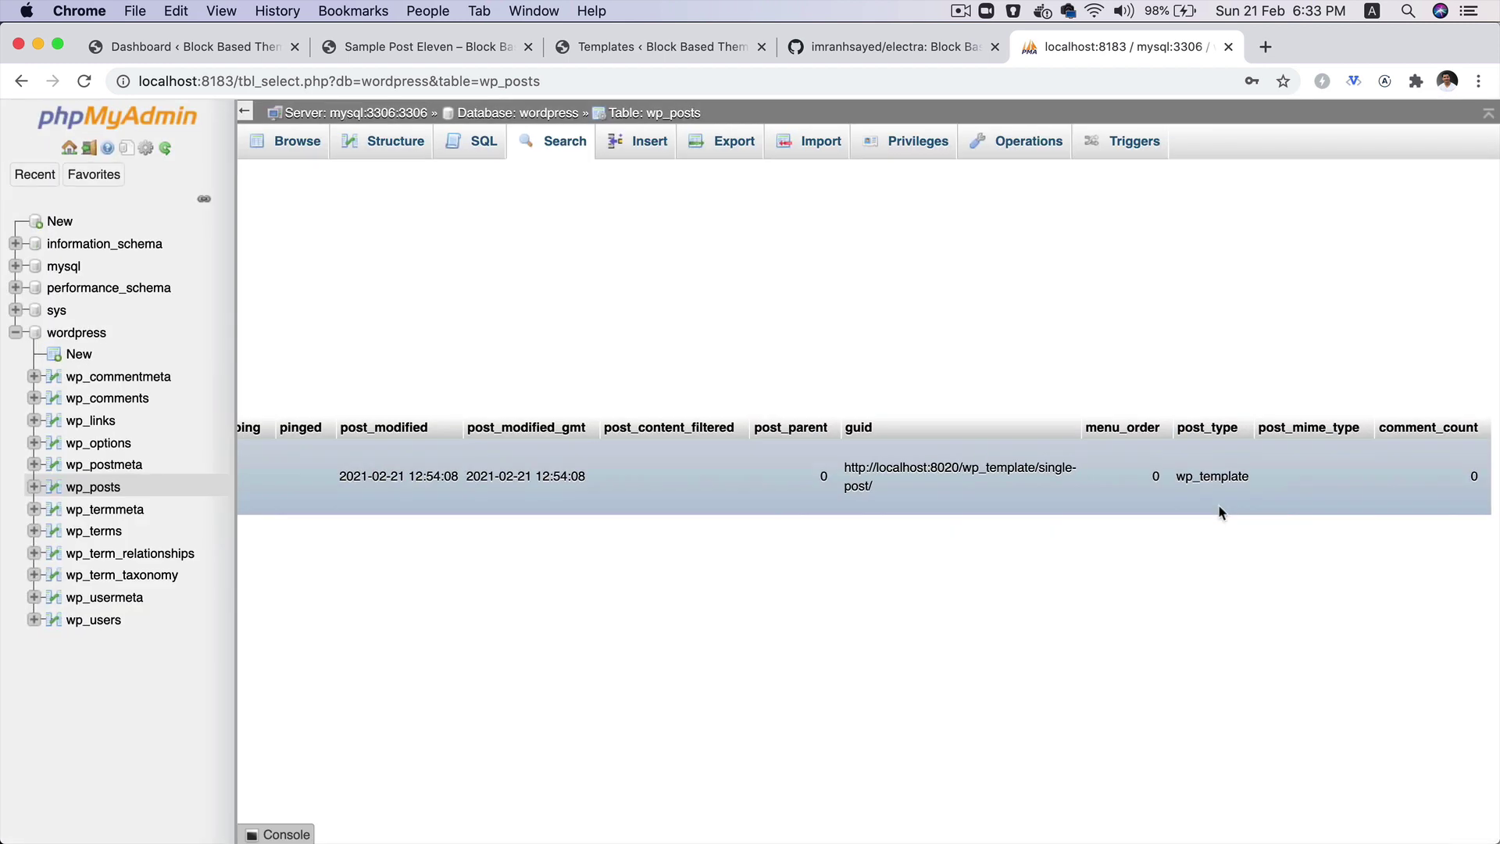
# Set the post_name of the Post template record to "single".
pyautogui.hscroll(-10, 1221, 511)
pyautogui.doubleClick(1211, 492)
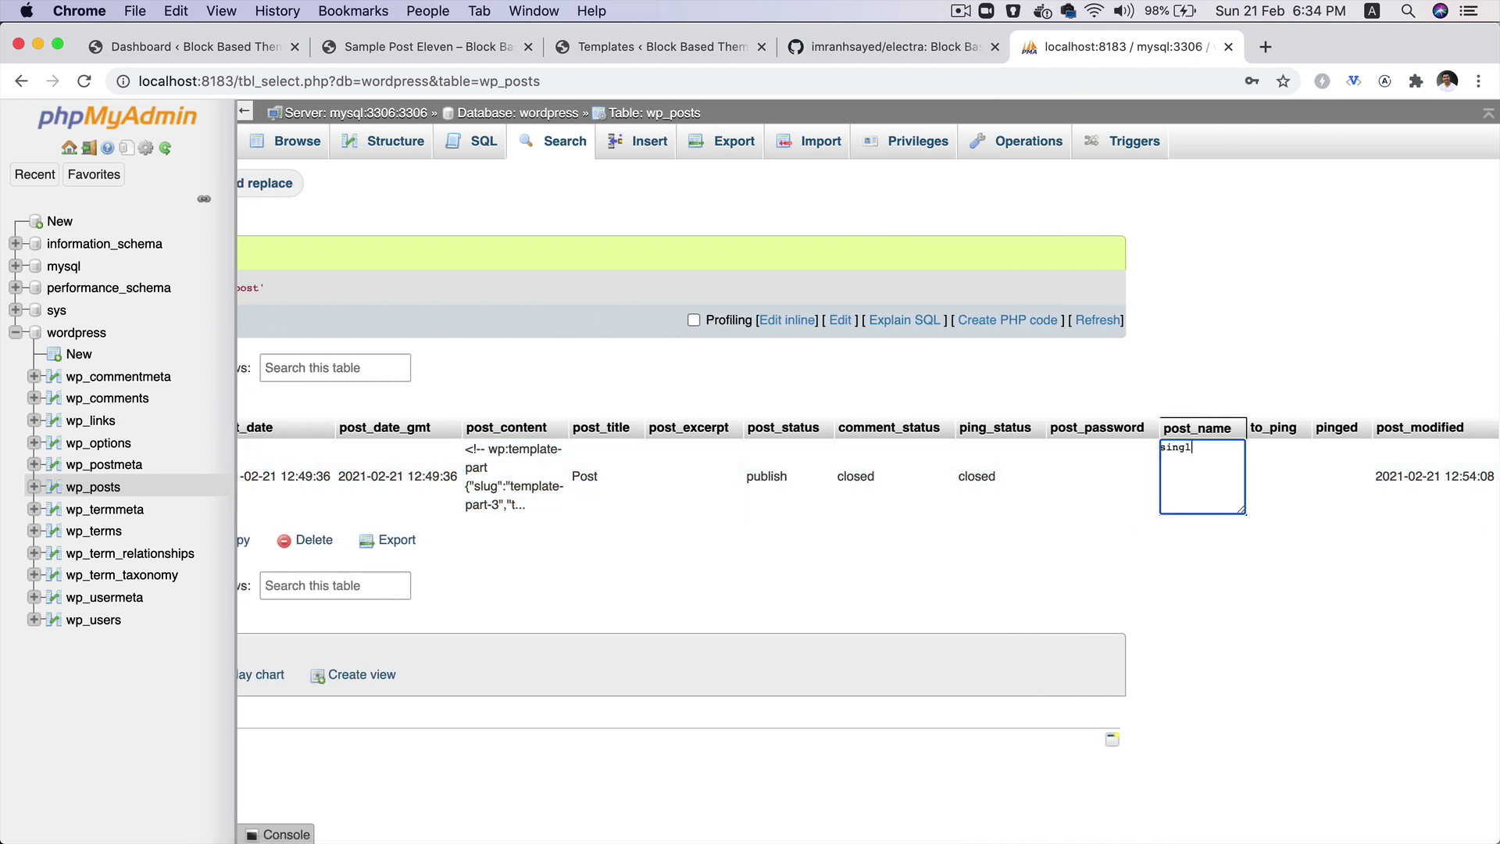
pyautogui.write('e')
pyautogui.press('Return')
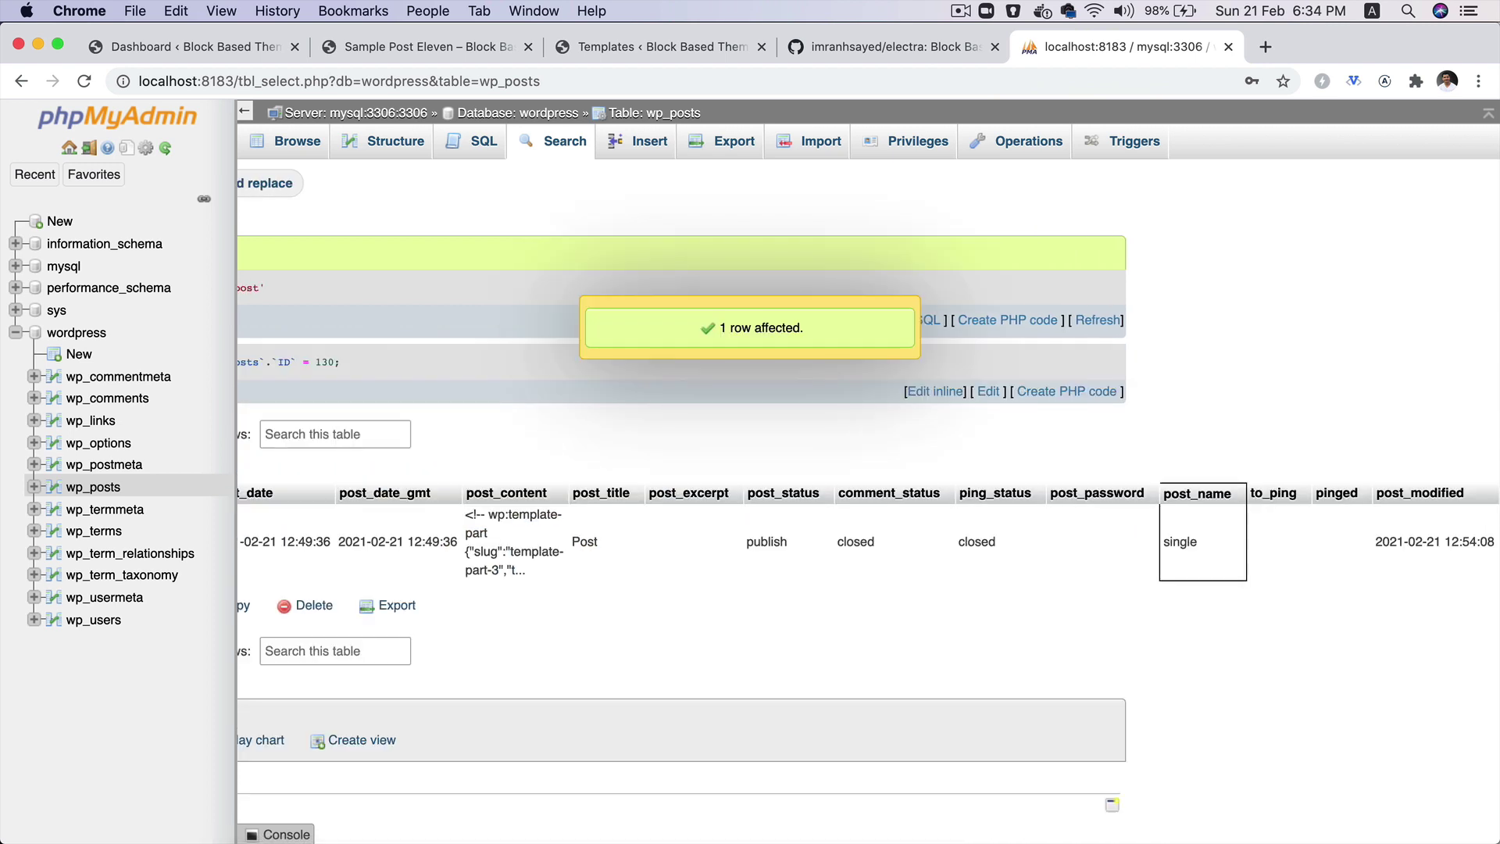
# Set the same record's post_title to "Single" and reload the WordPress Templates list.
pyautogui.doubleClick(601, 542)
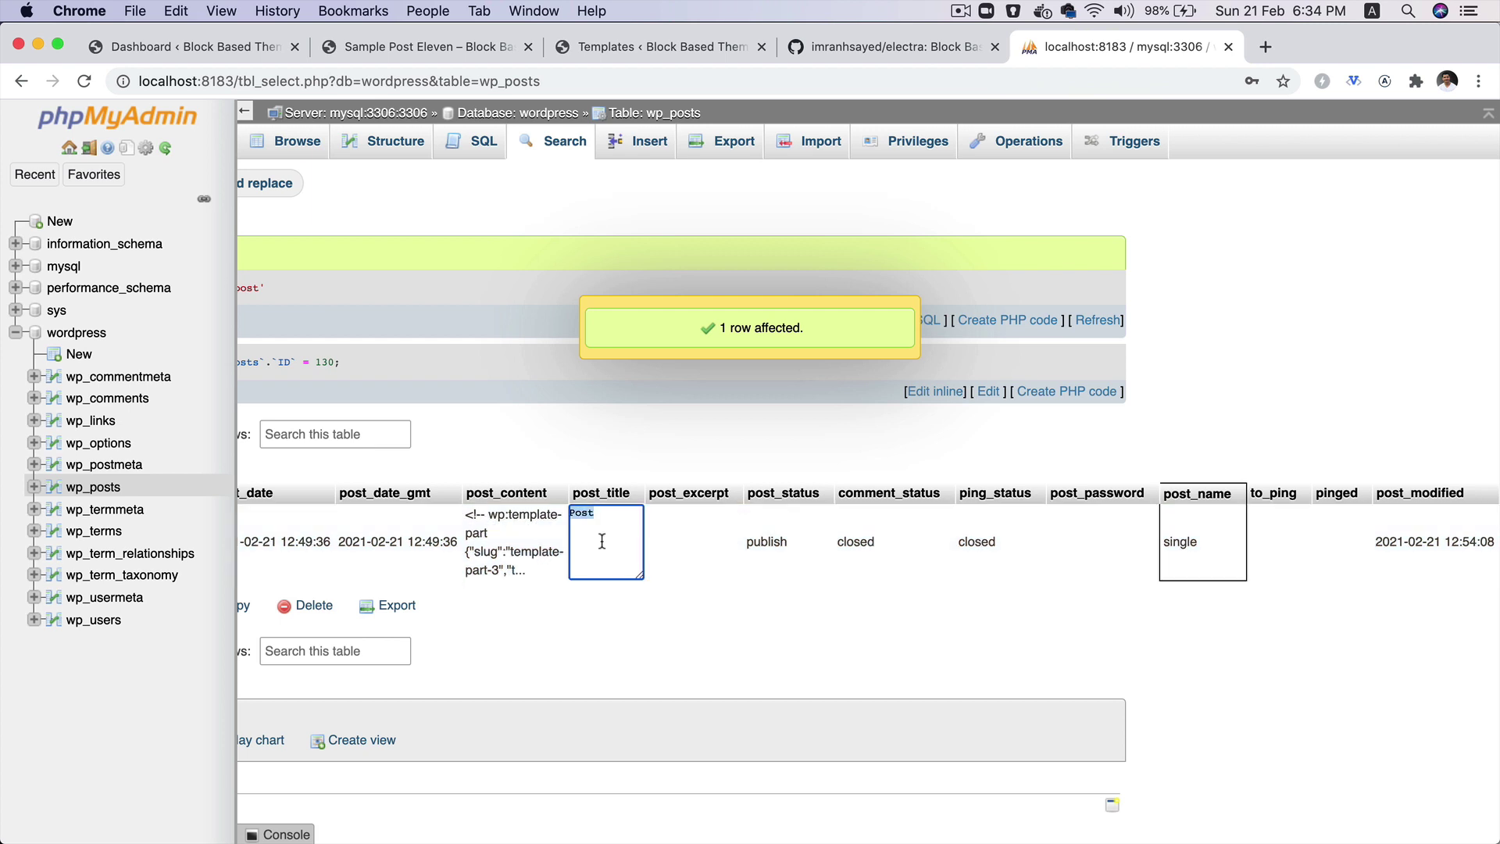
pyautogui.write('Single')
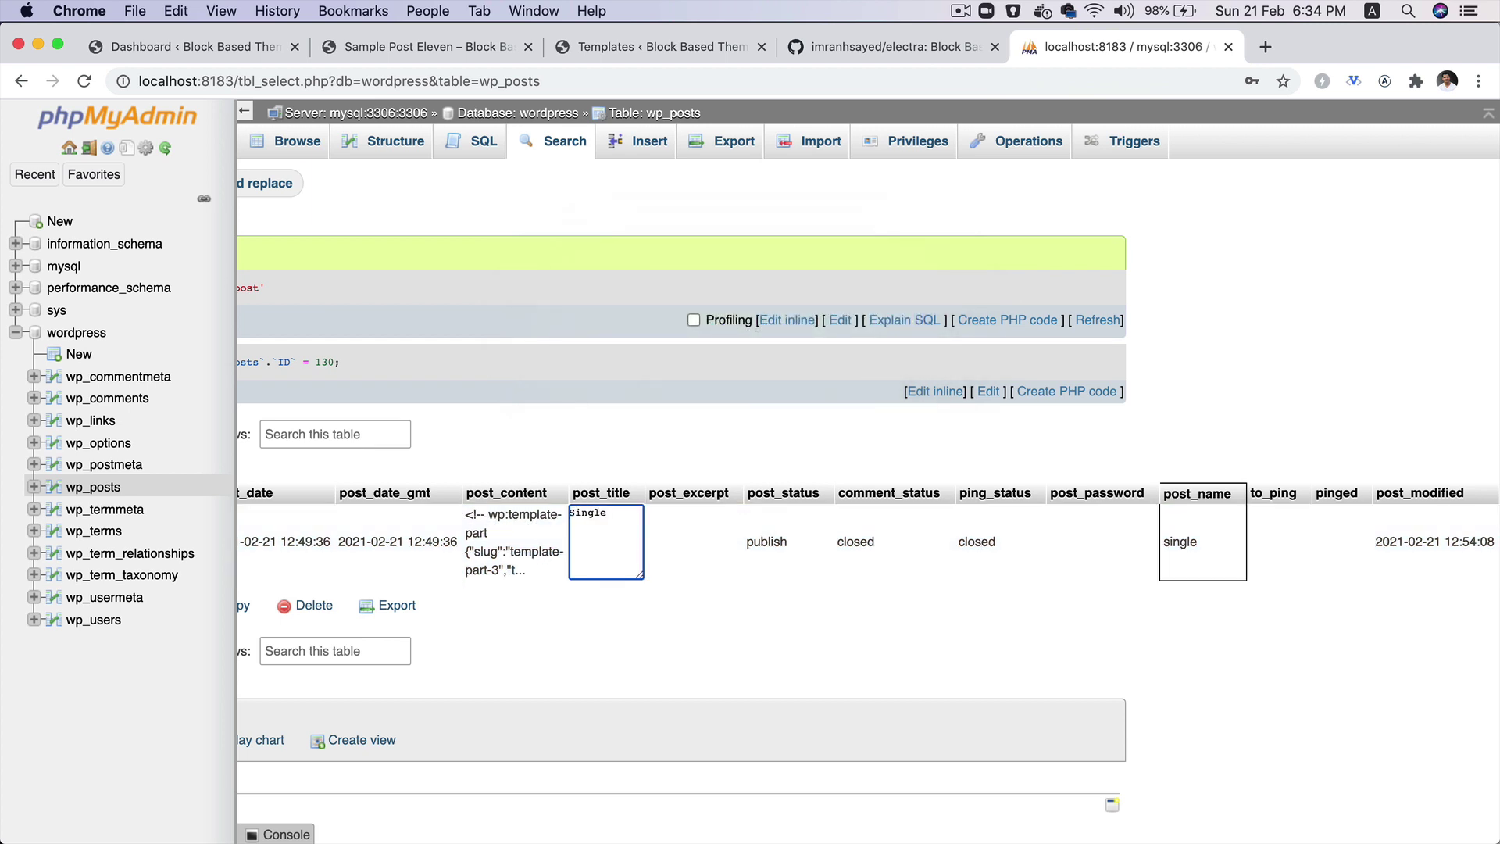
pyautogui.press('Return')
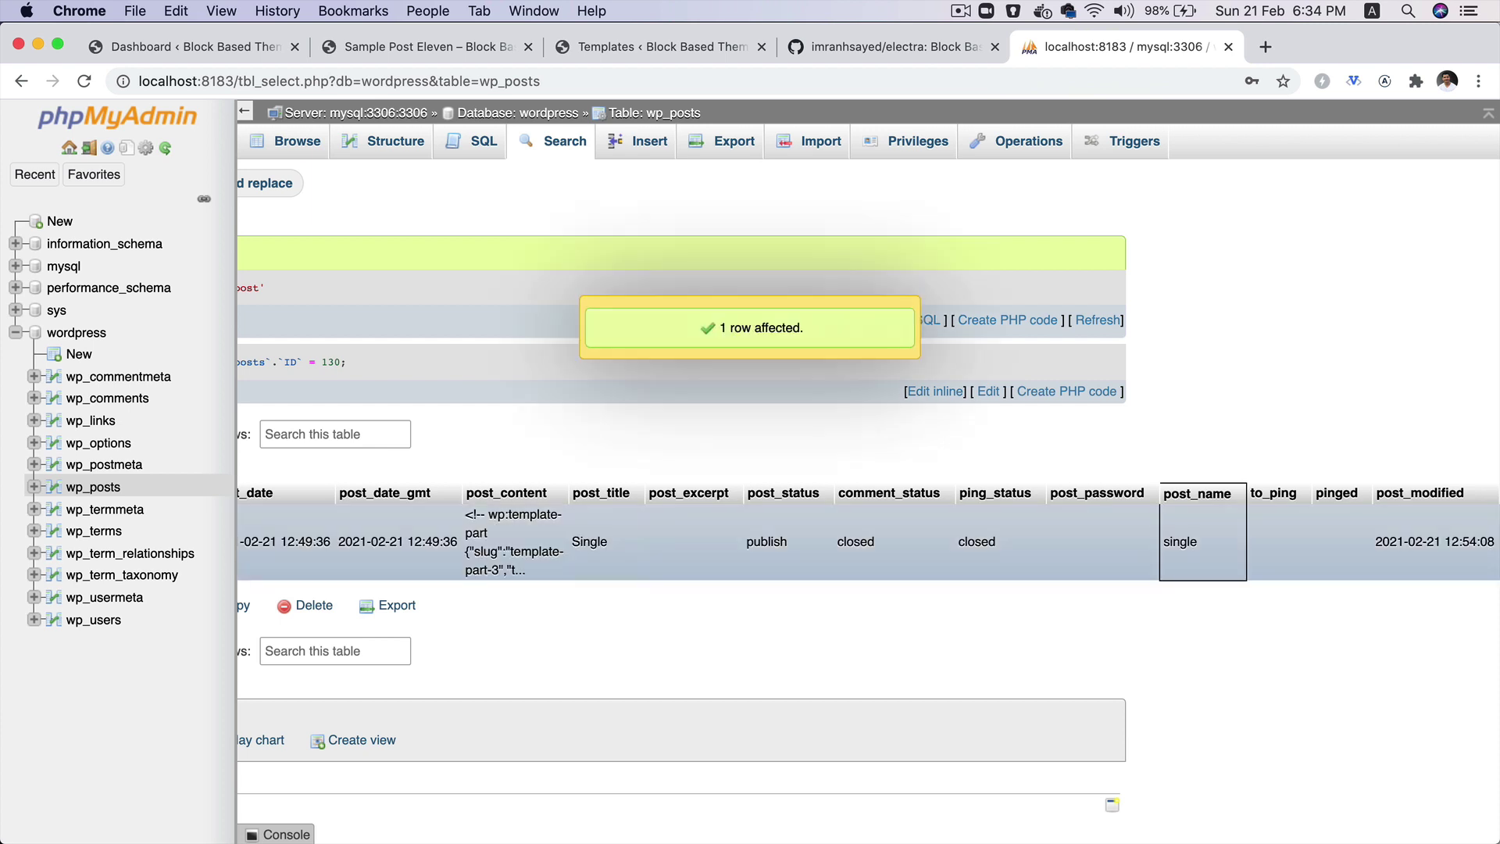
pyautogui.click(693, 52)
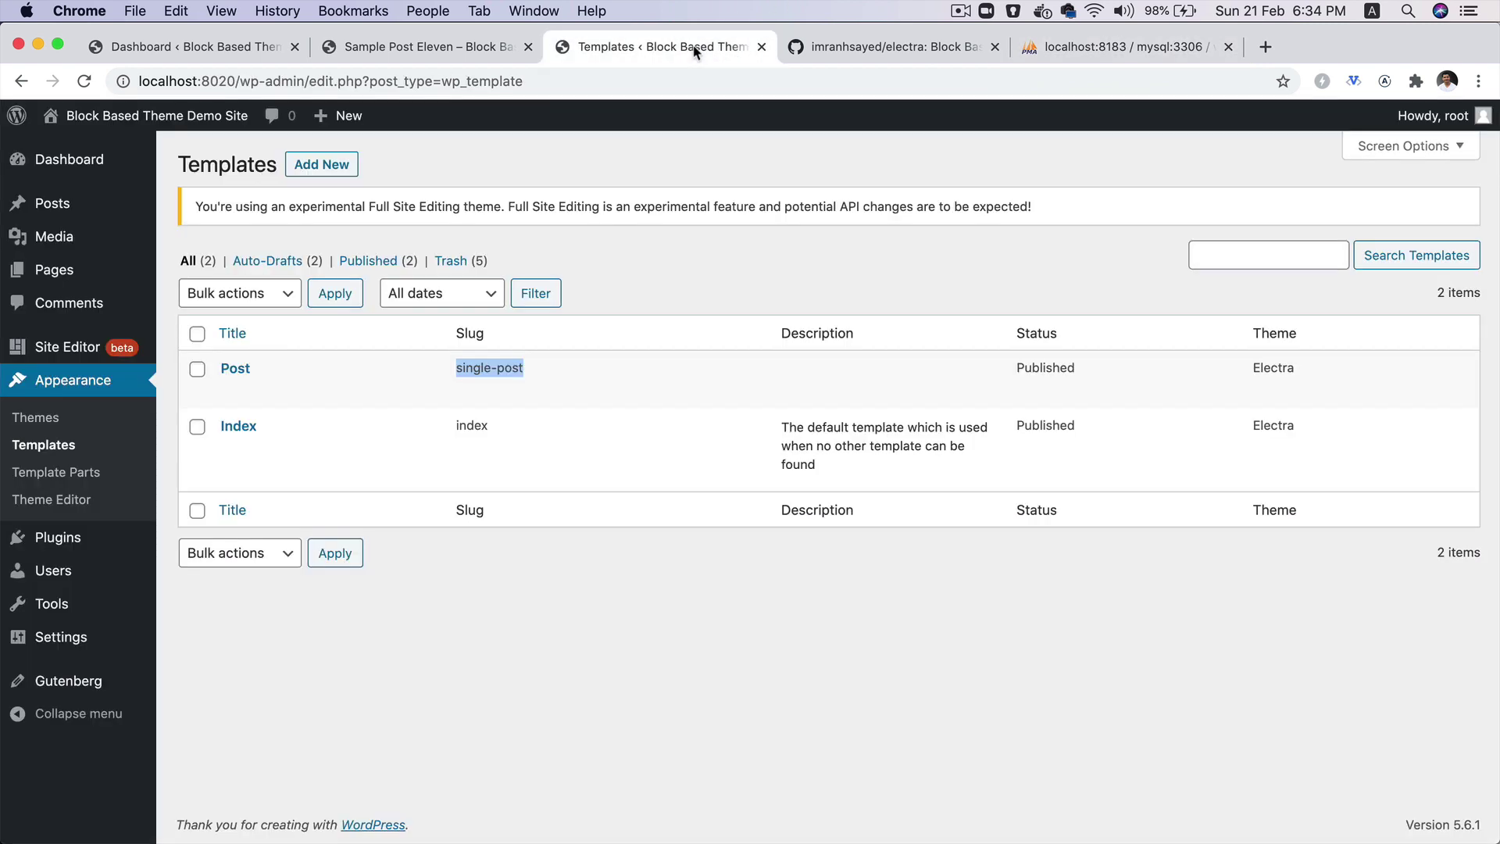
pyautogui.press('super+r')
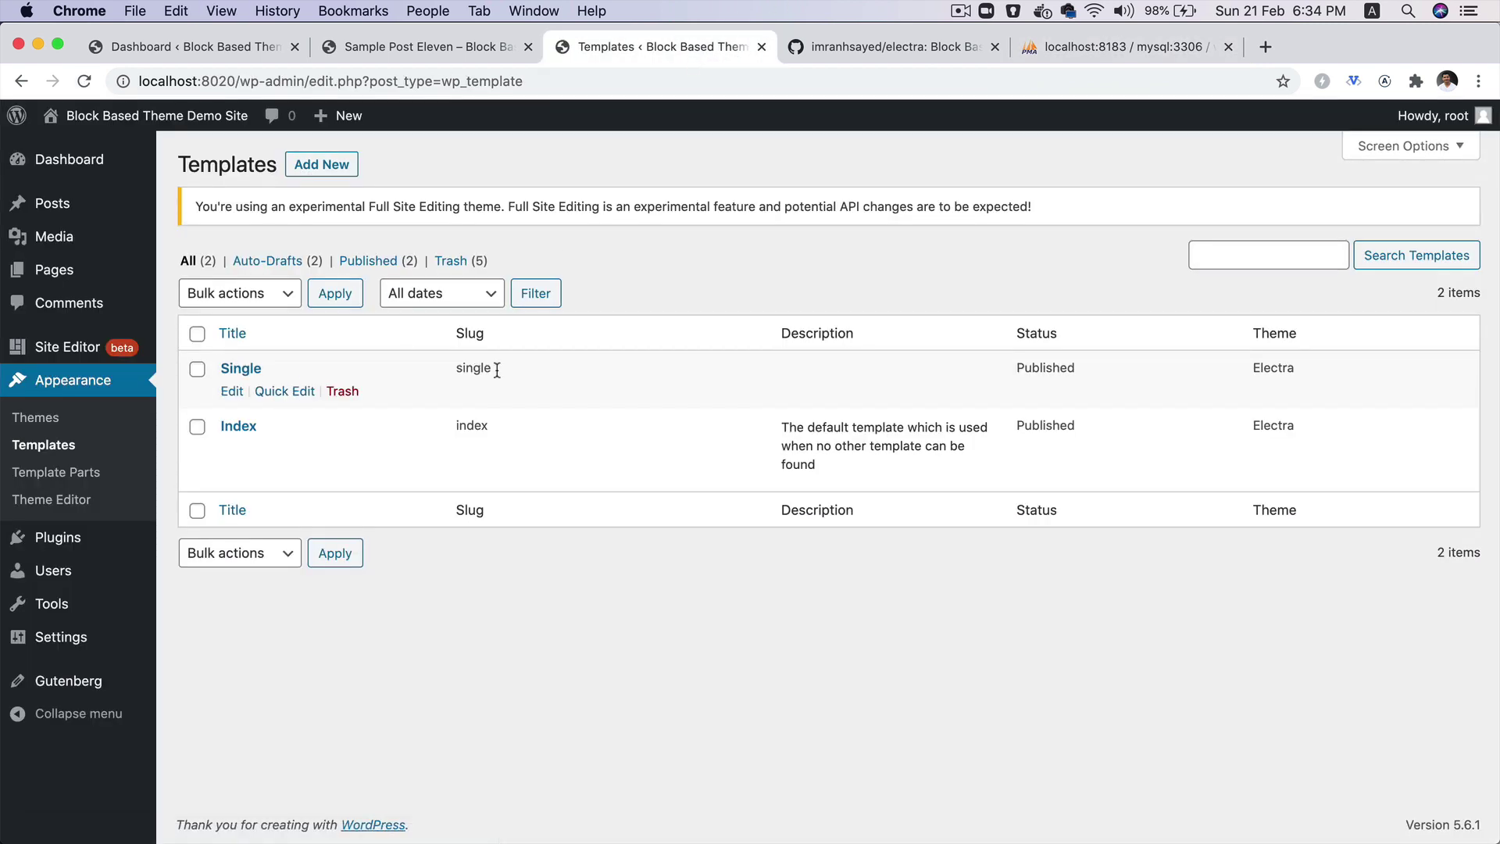
# Open the Index template in the Site Editor and remove its first, unavailable Template Part block.
pyautogui.moveTo(722, 840)
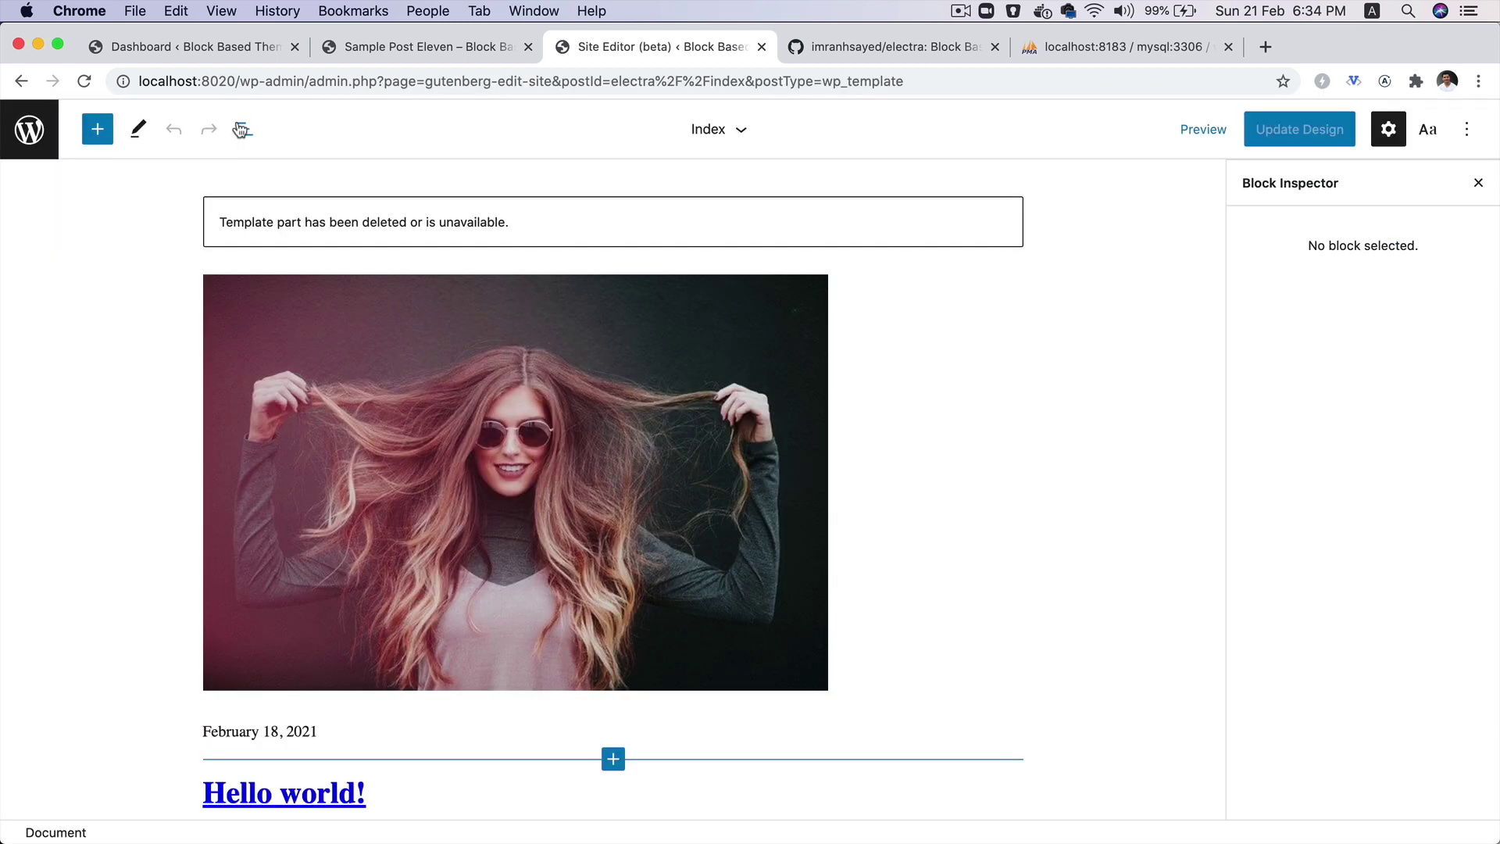
pyautogui.click(245, 129)
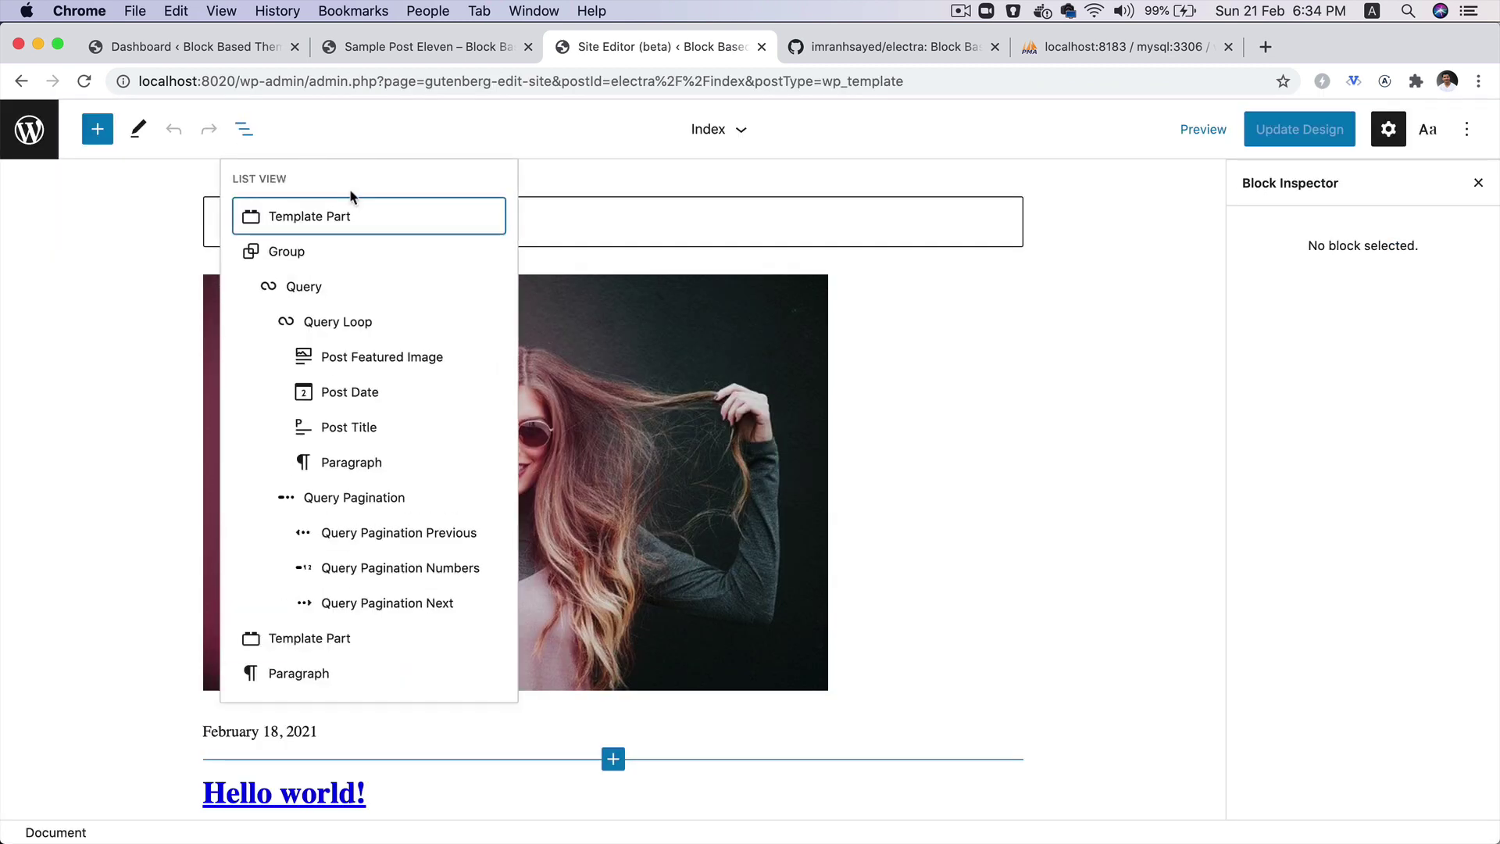
pyautogui.click(385, 232)
pyautogui.click(491, 198)
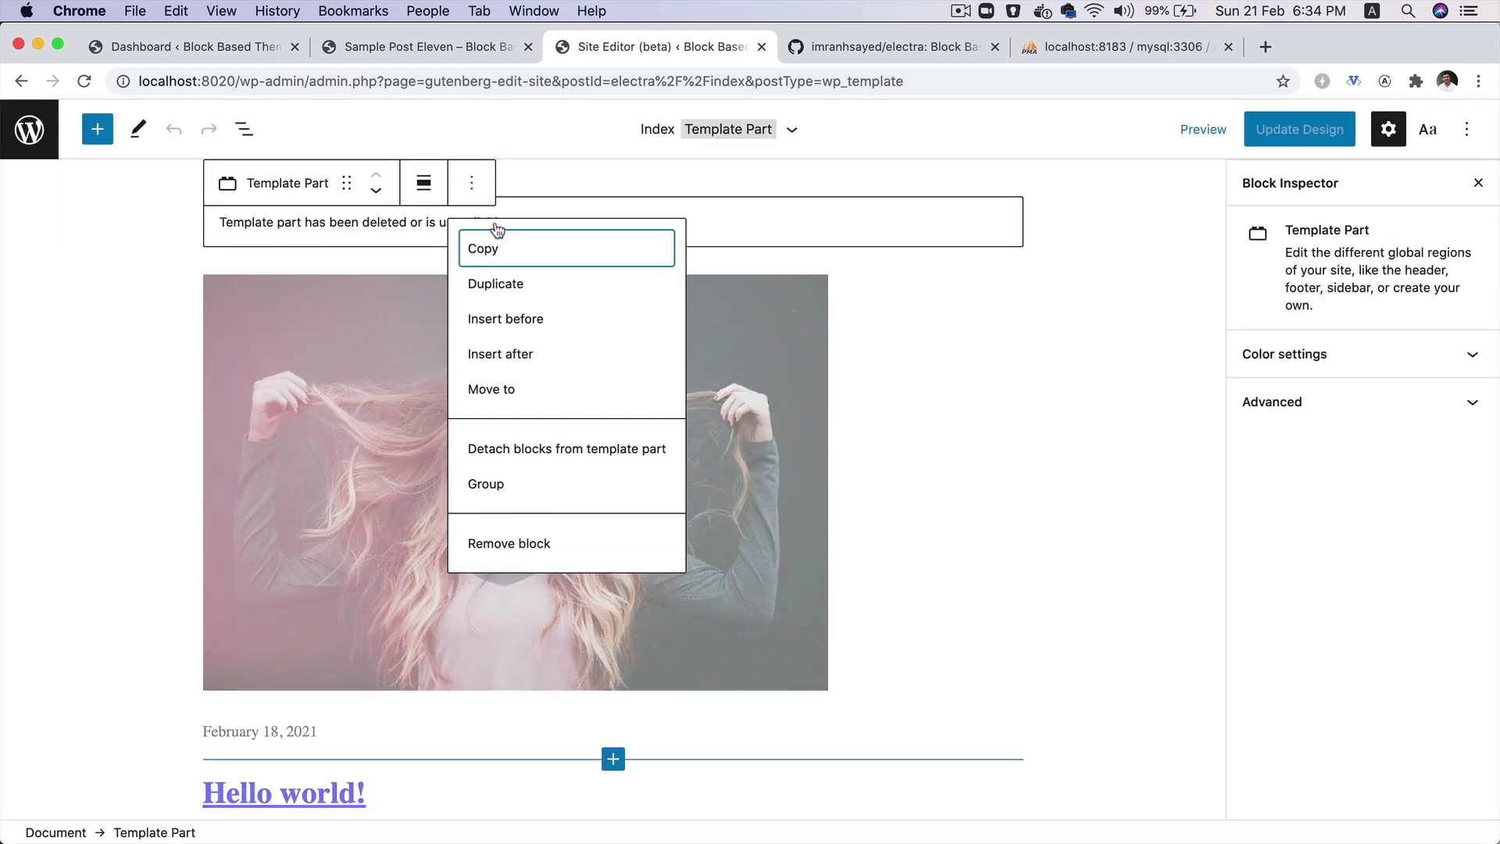
pyautogui.click(534, 533)
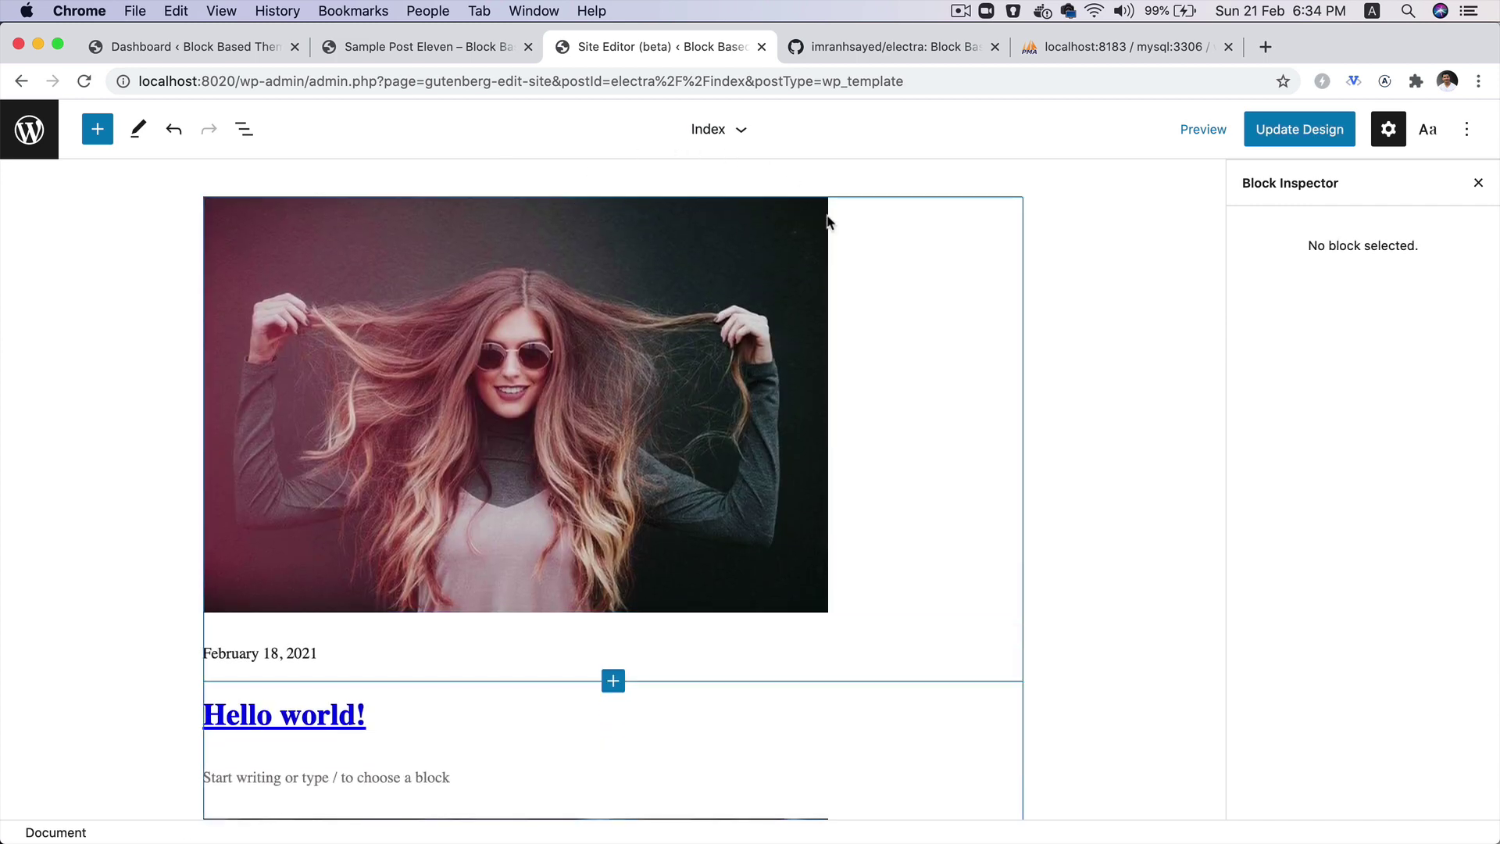
# Select the first Post Featured Image block and look over the rest of the Index template.
pyautogui.click(828, 221)
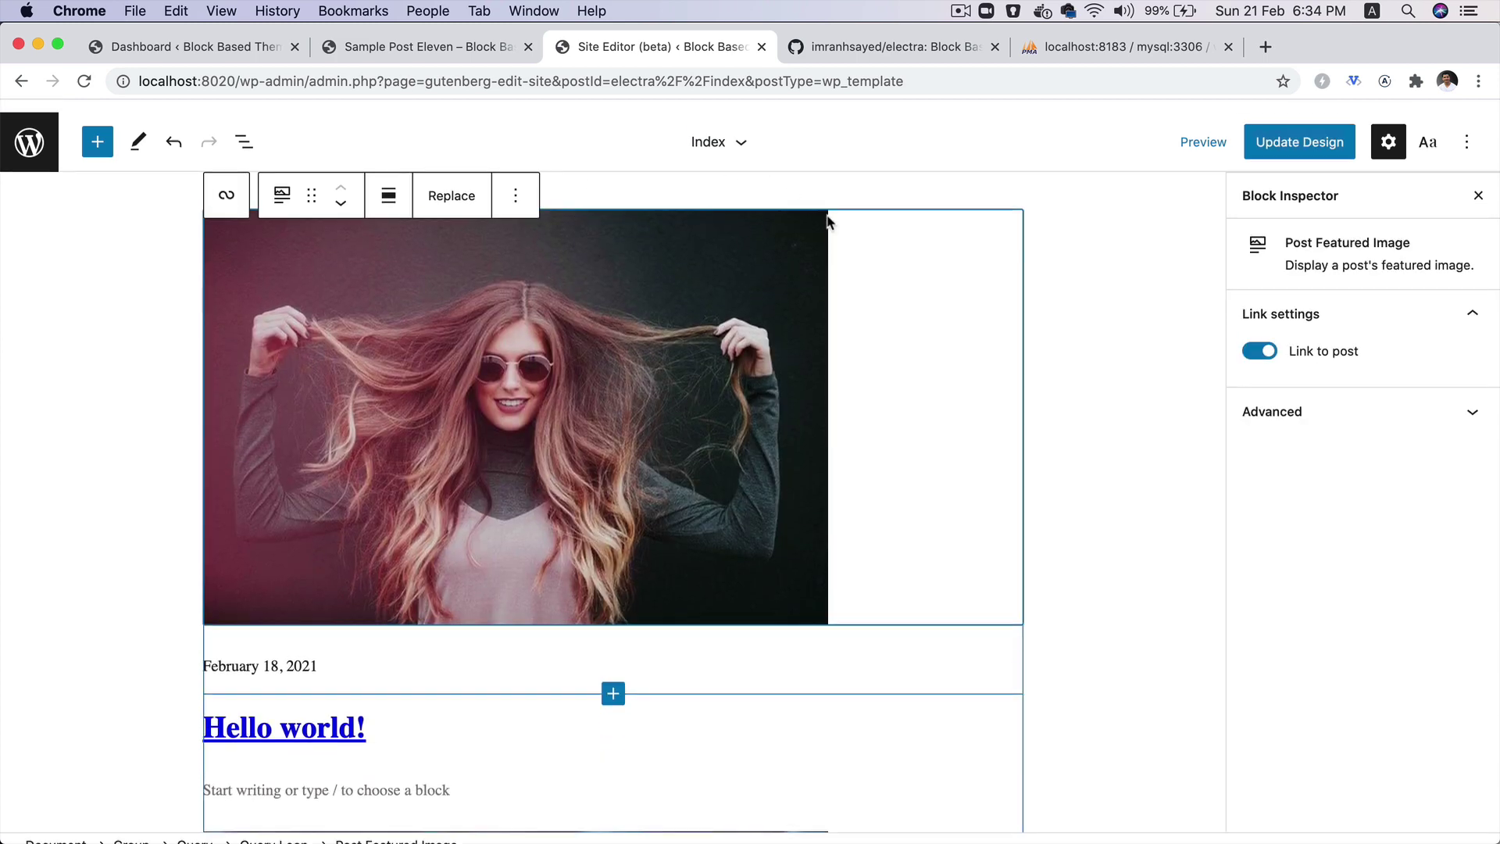
pyautogui.scroll(-8, 797, 411)
pyautogui.scroll(6, 794, 411)
pyautogui.scroll(3, 793, 413)
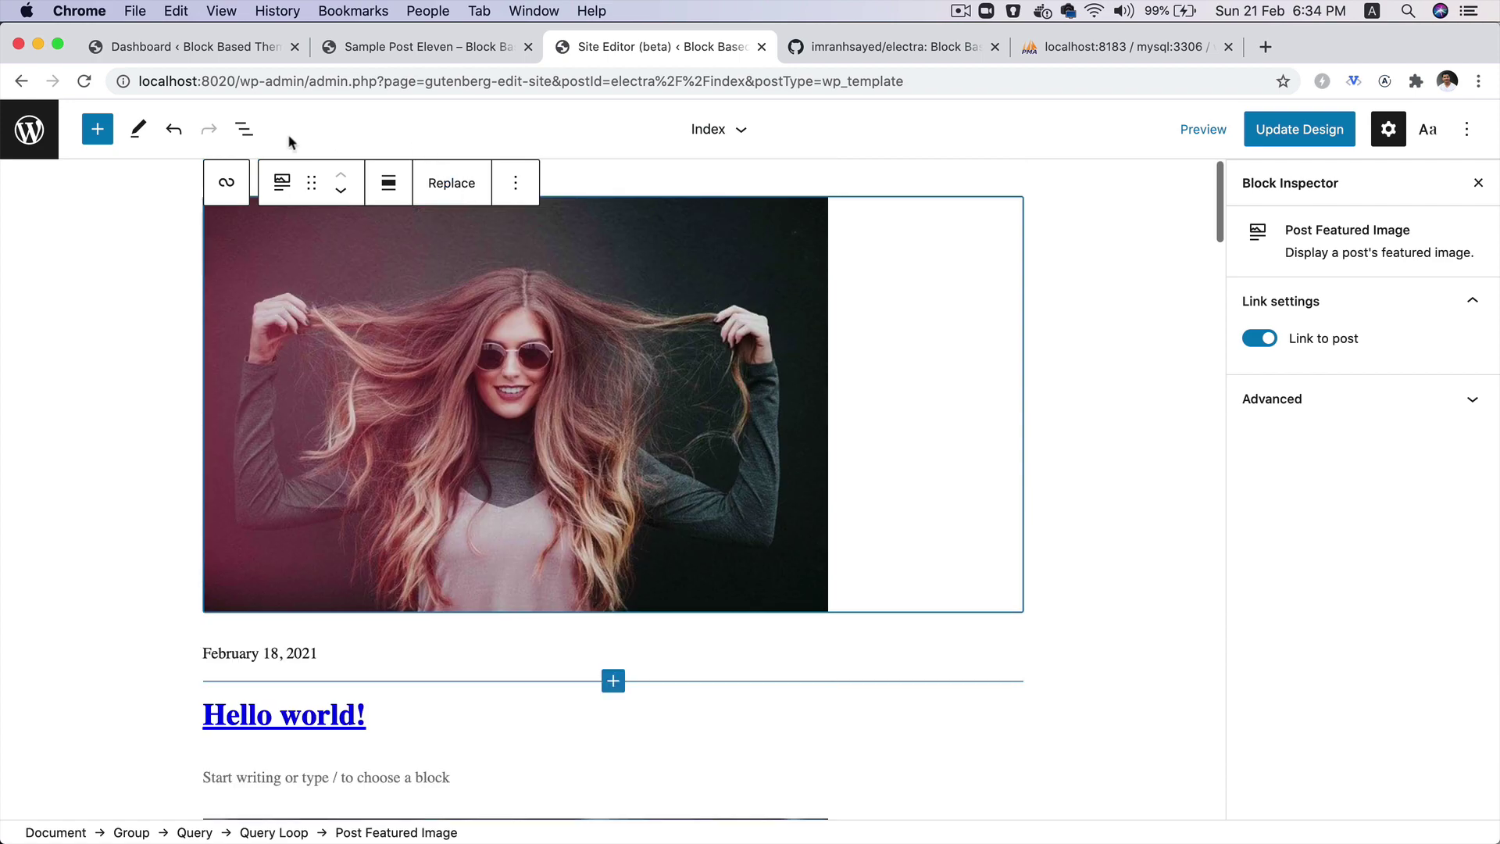
# Select the Group block holding the post list and insert a Template Part block directly below it.
pyautogui.click(244, 128)
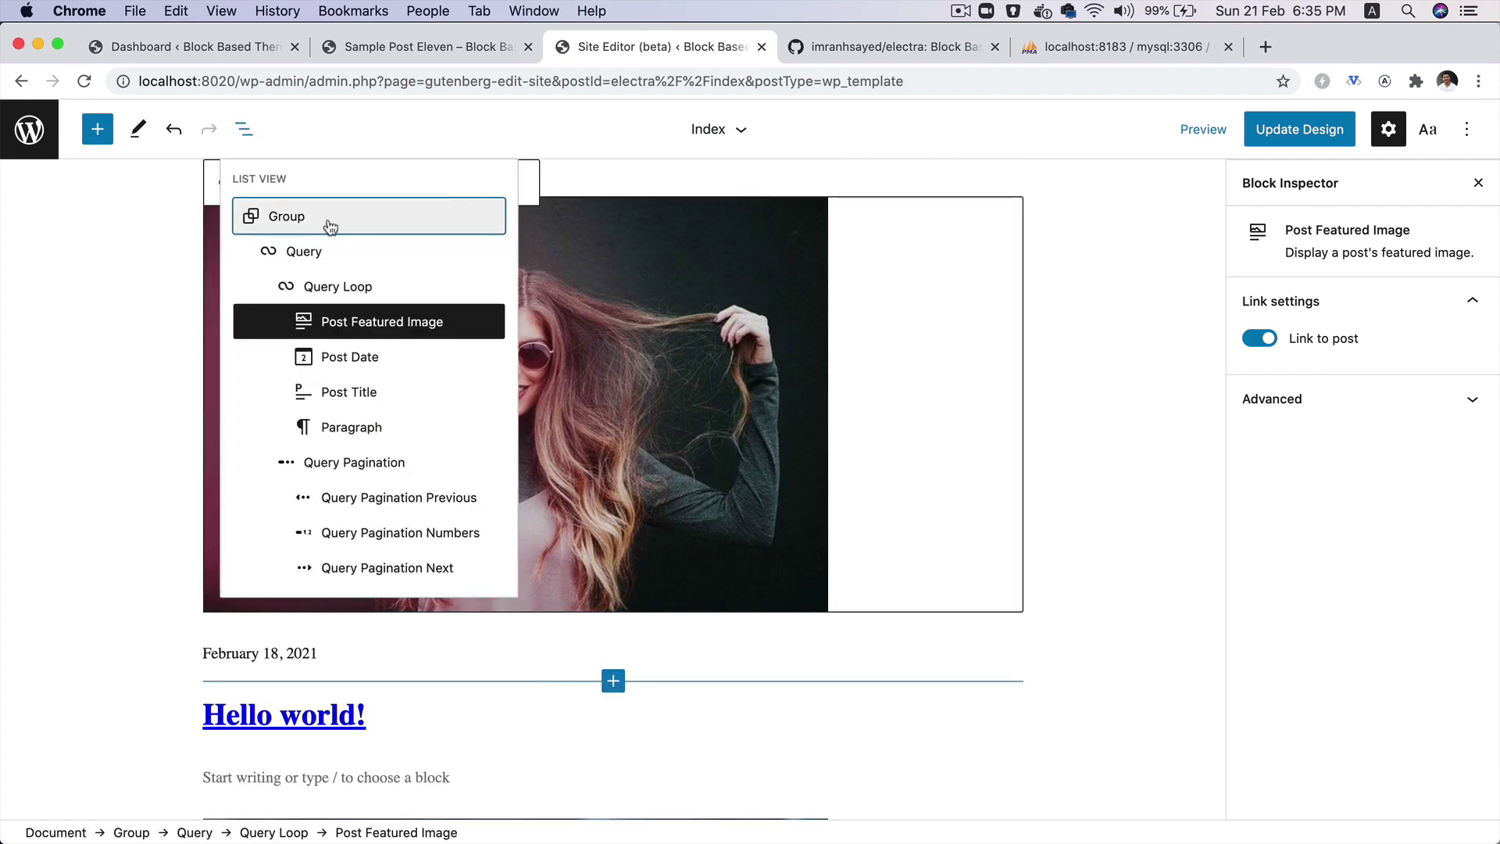
pyautogui.click(332, 227)
pyautogui.scroll(-20, 724, 516)
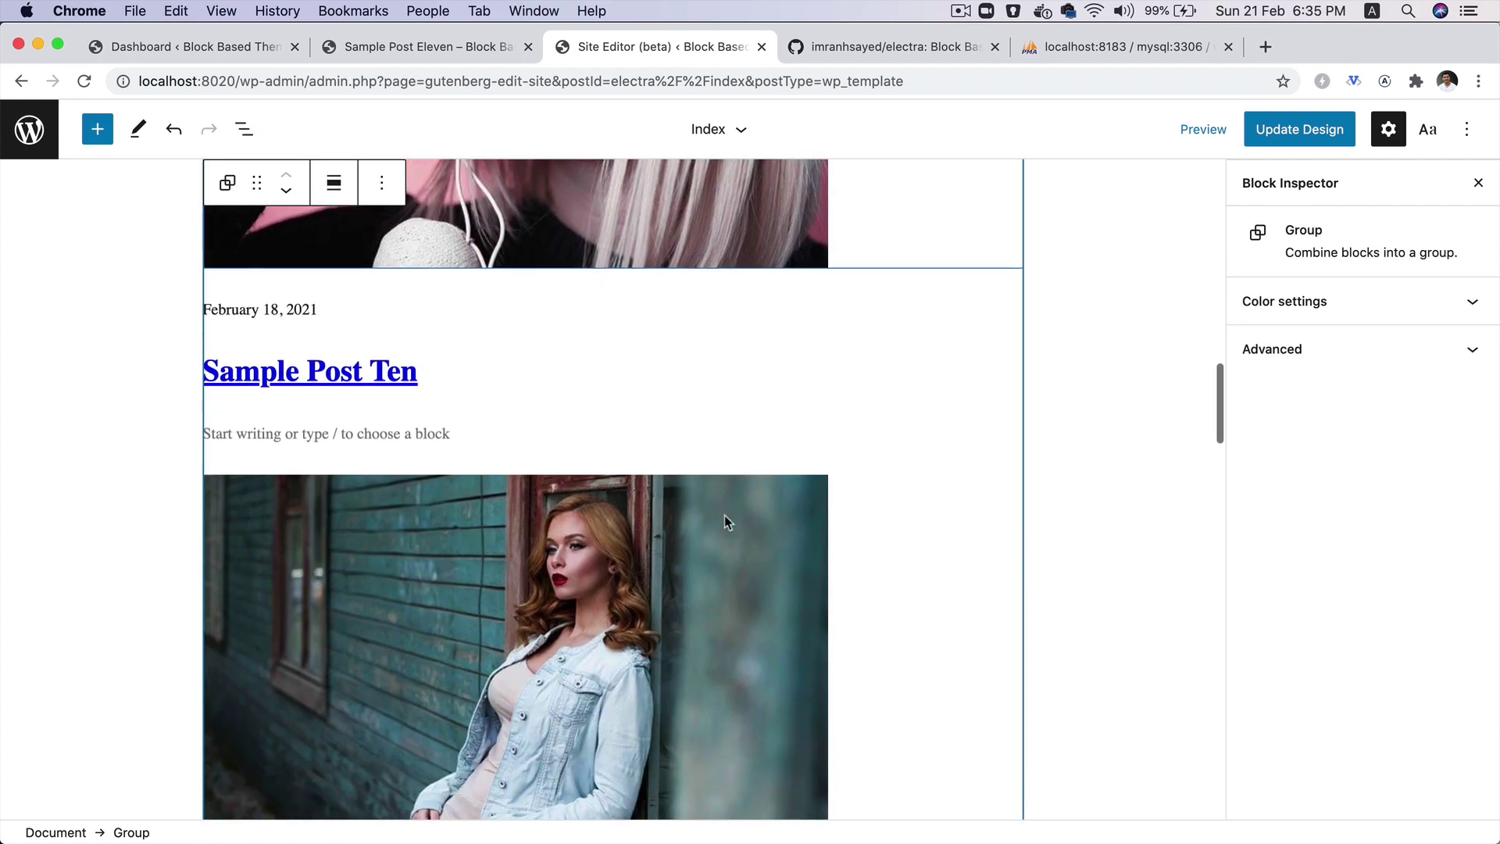
pyautogui.scroll(-20, 723, 516)
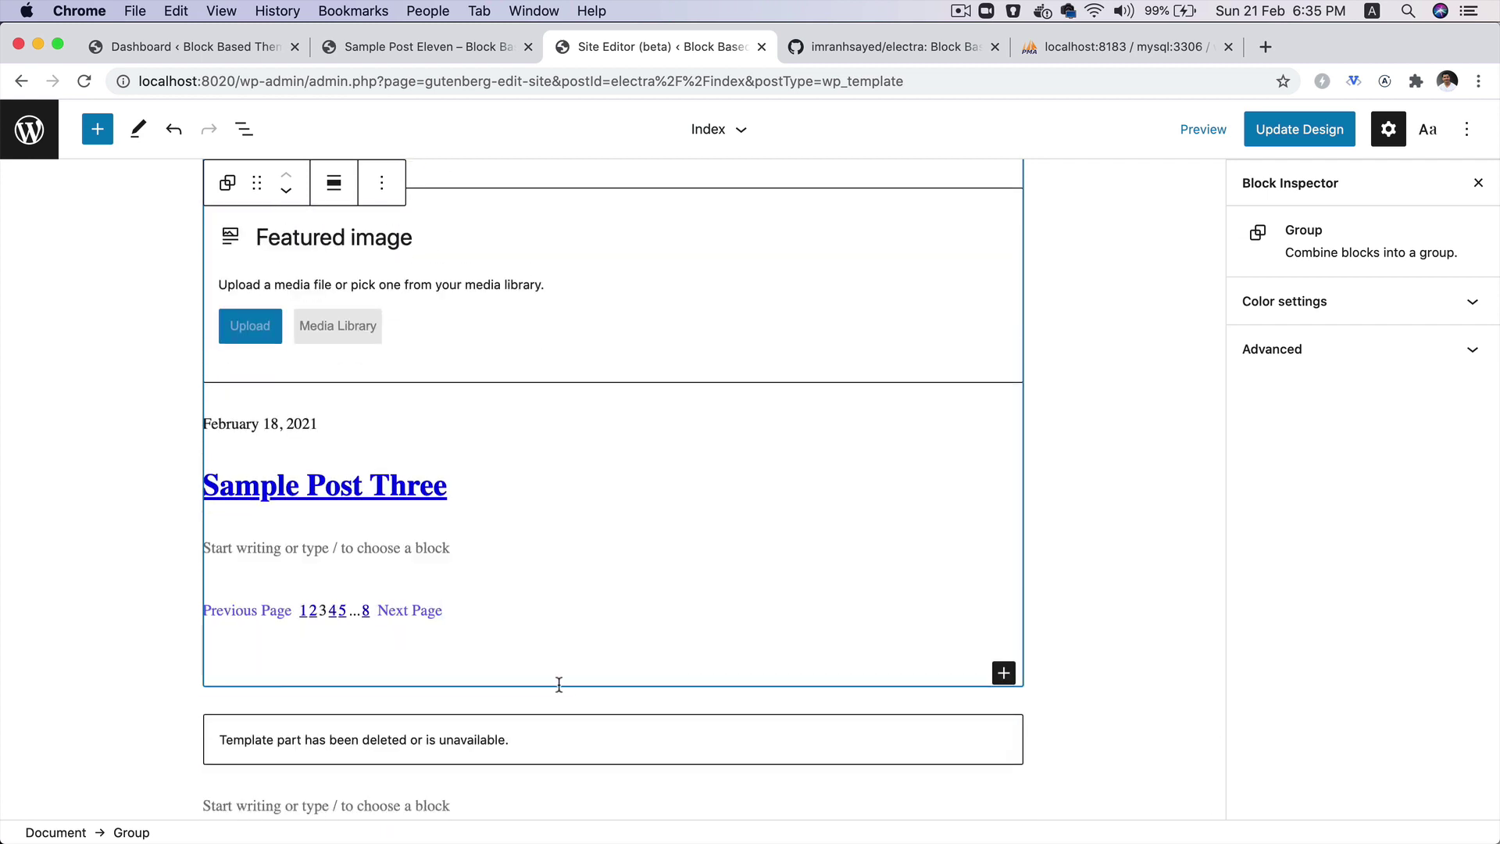
pyautogui.click(613, 700)
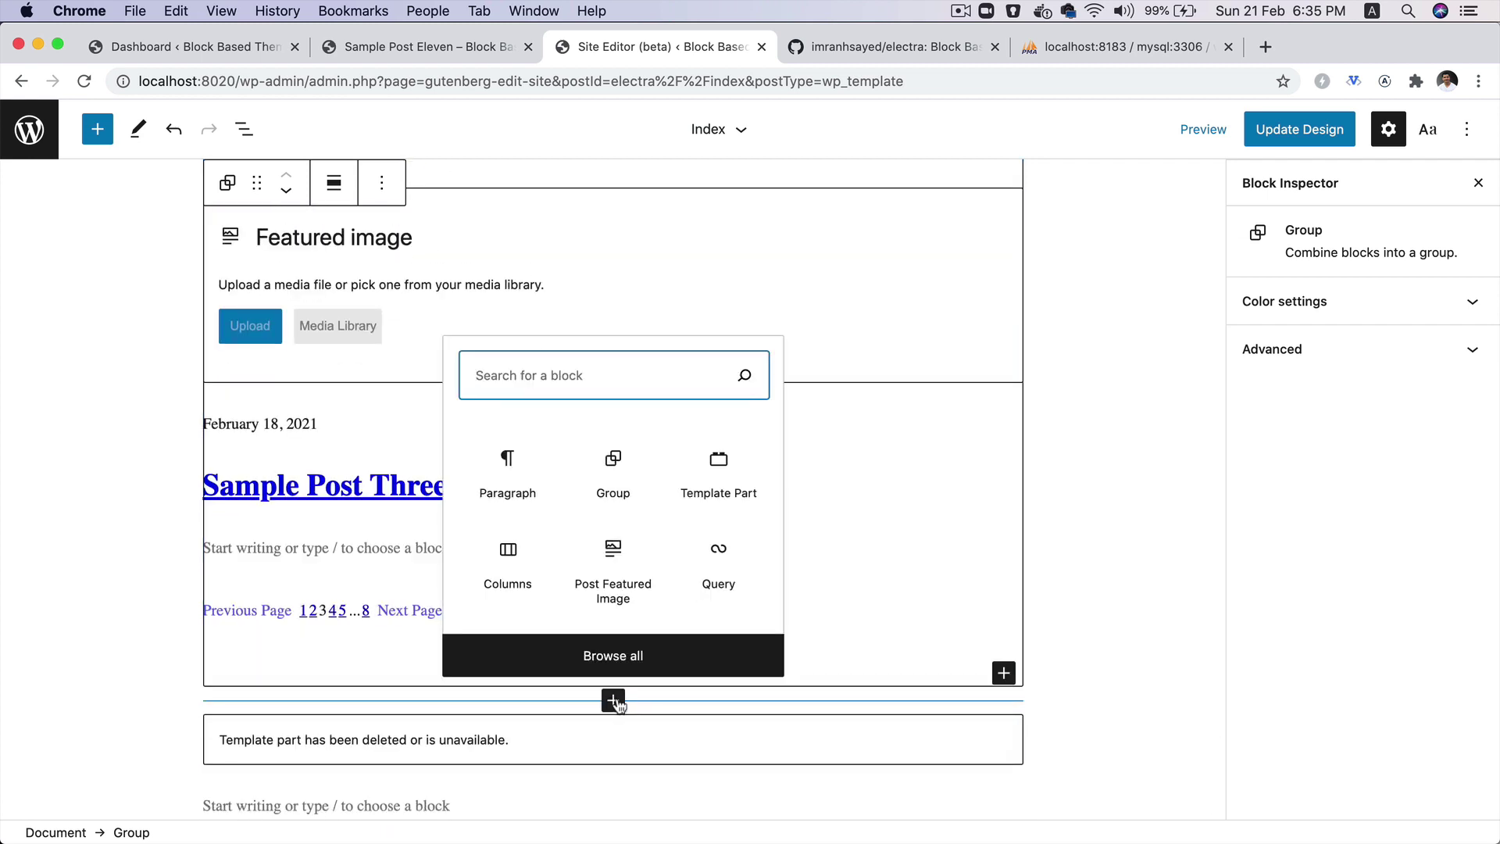
pyautogui.write('te')
pyautogui.click(493, 296)
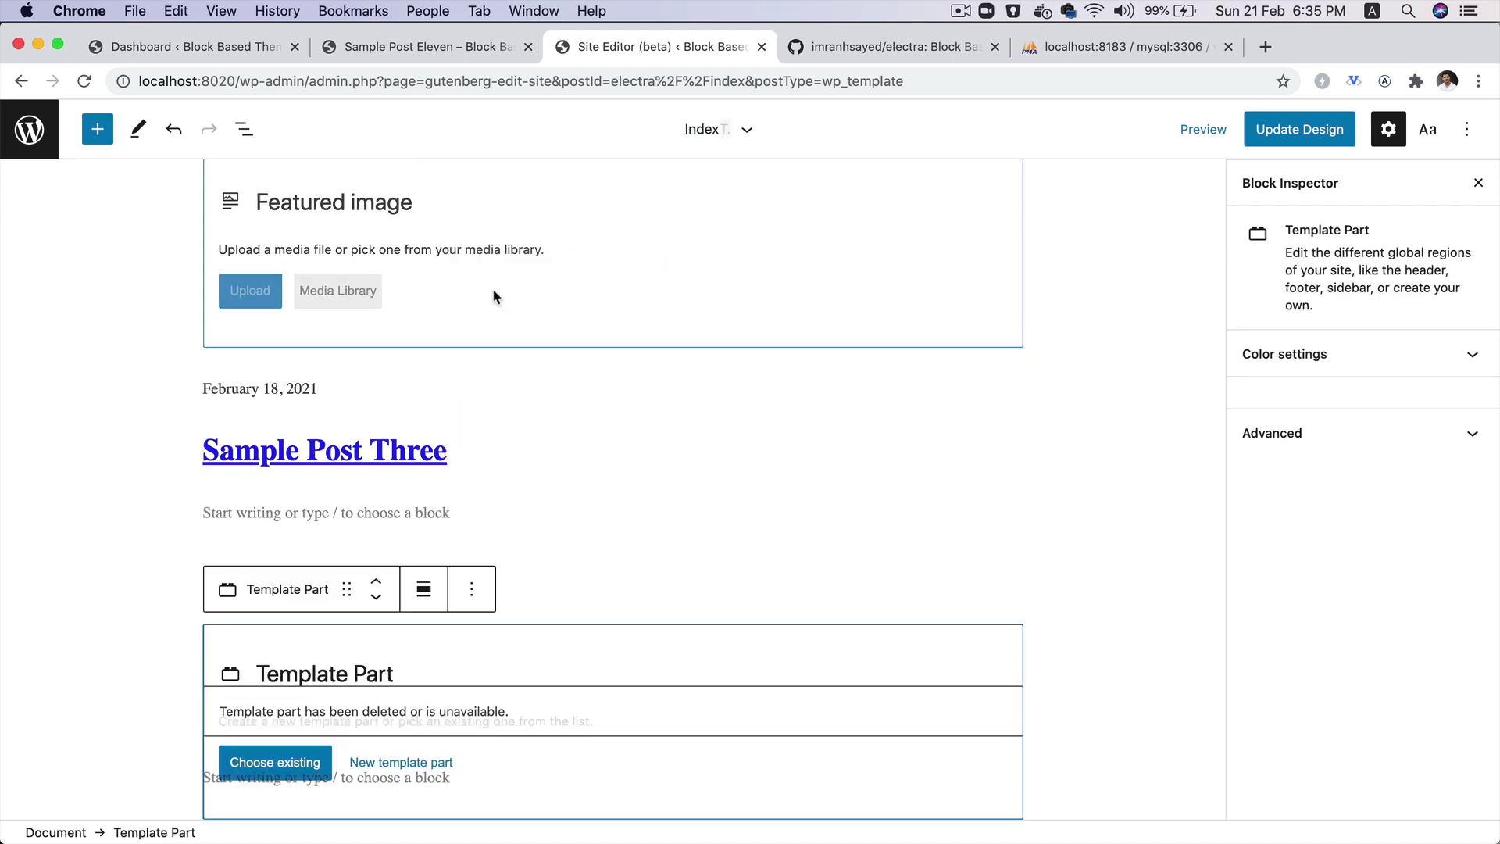
# Assign the existing Header template part to the new Template Part block.
pyautogui.click(283, 629)
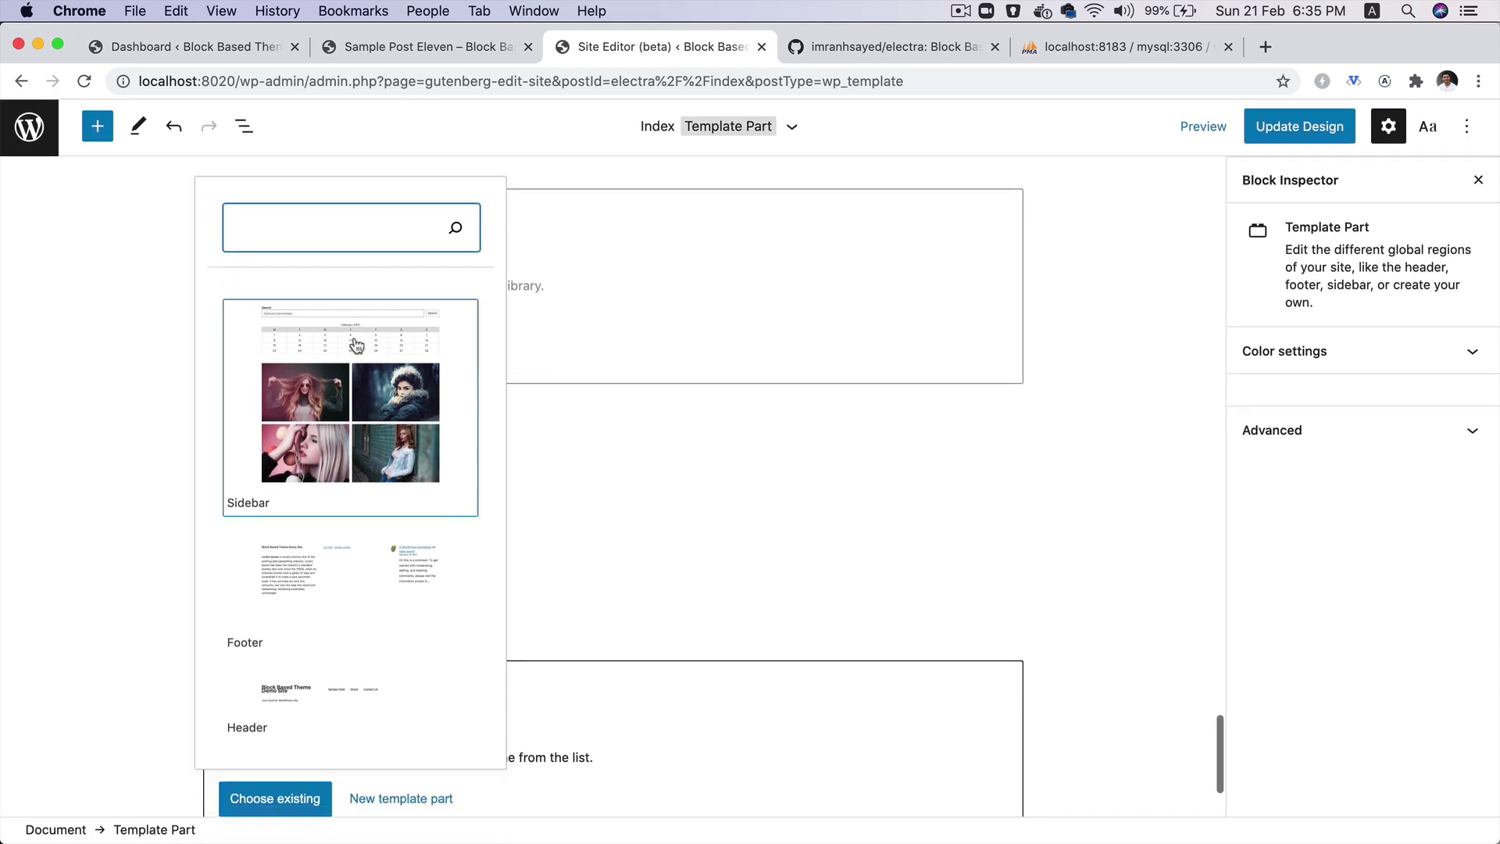
pyautogui.scroll(-5, 335, 574)
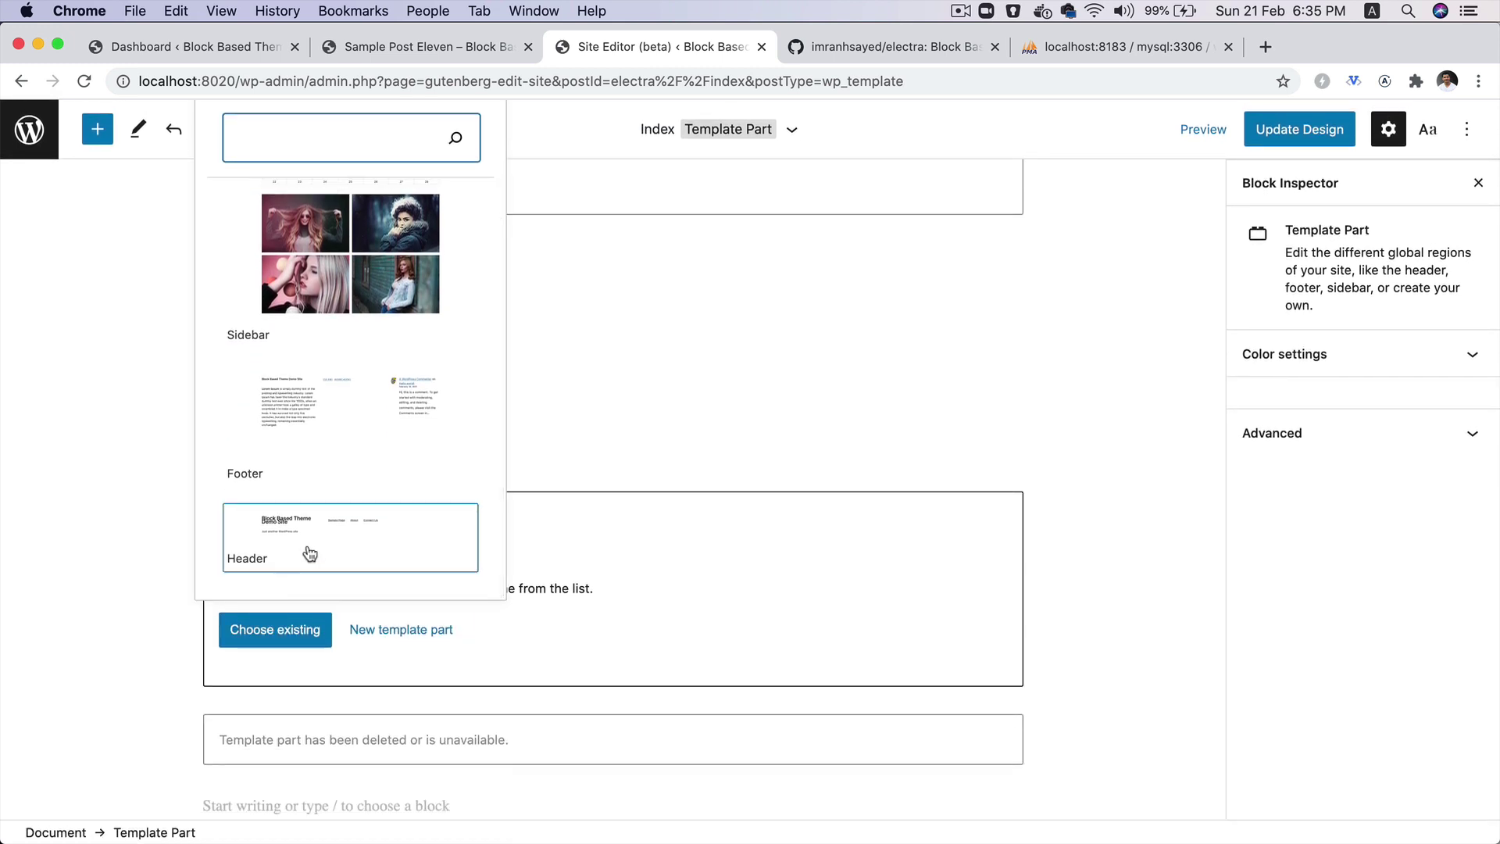
pyautogui.click(310, 553)
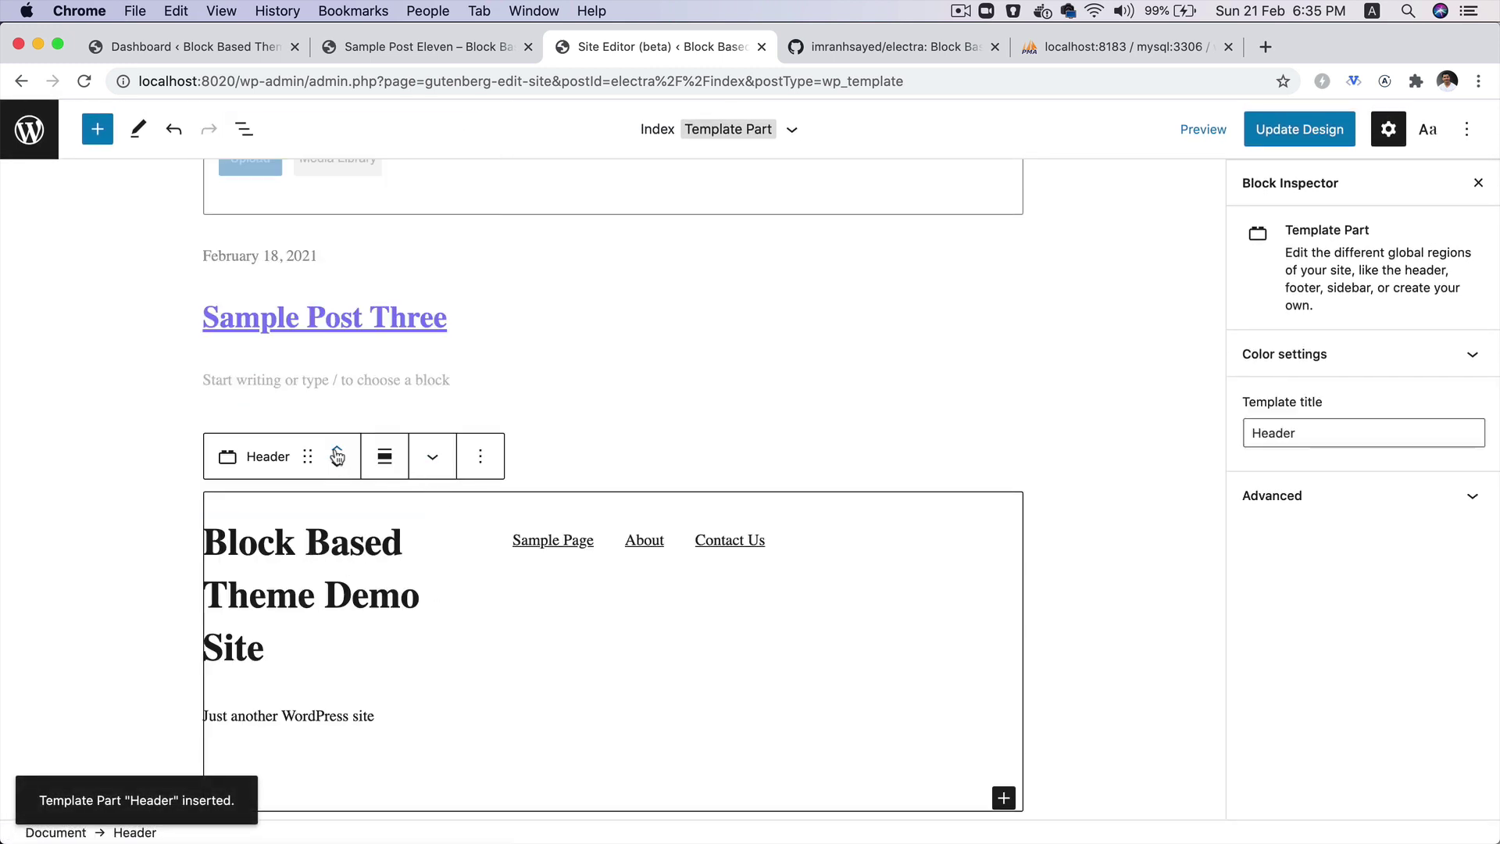
# Move the Header template part above the Group block and save the Index template.
pyautogui.scroll(-4, 336, 456)
pyautogui.scroll(15, 673, 545)
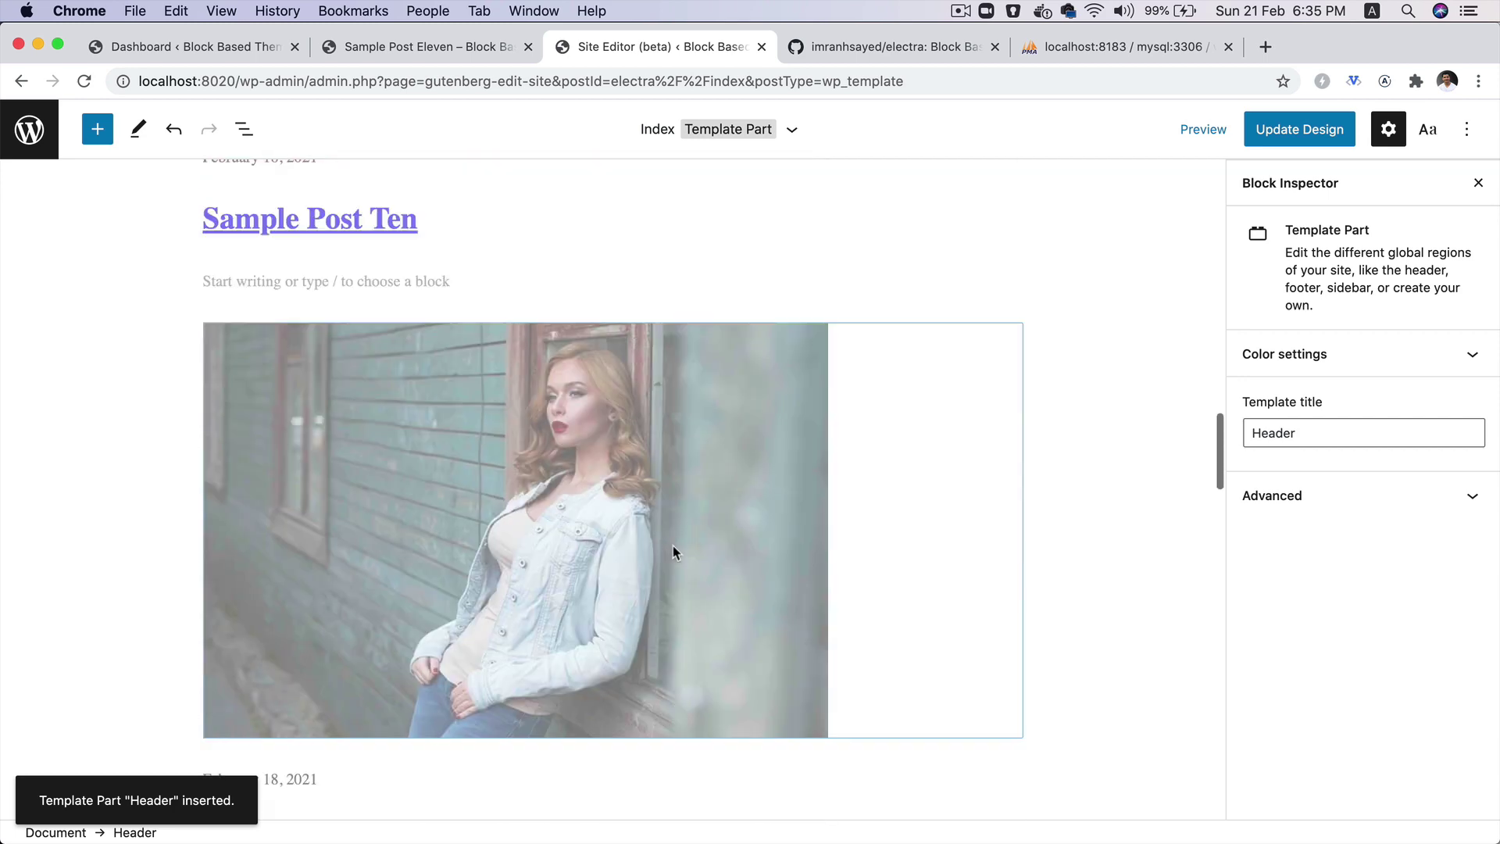
pyautogui.scroll(-20, 672, 545)
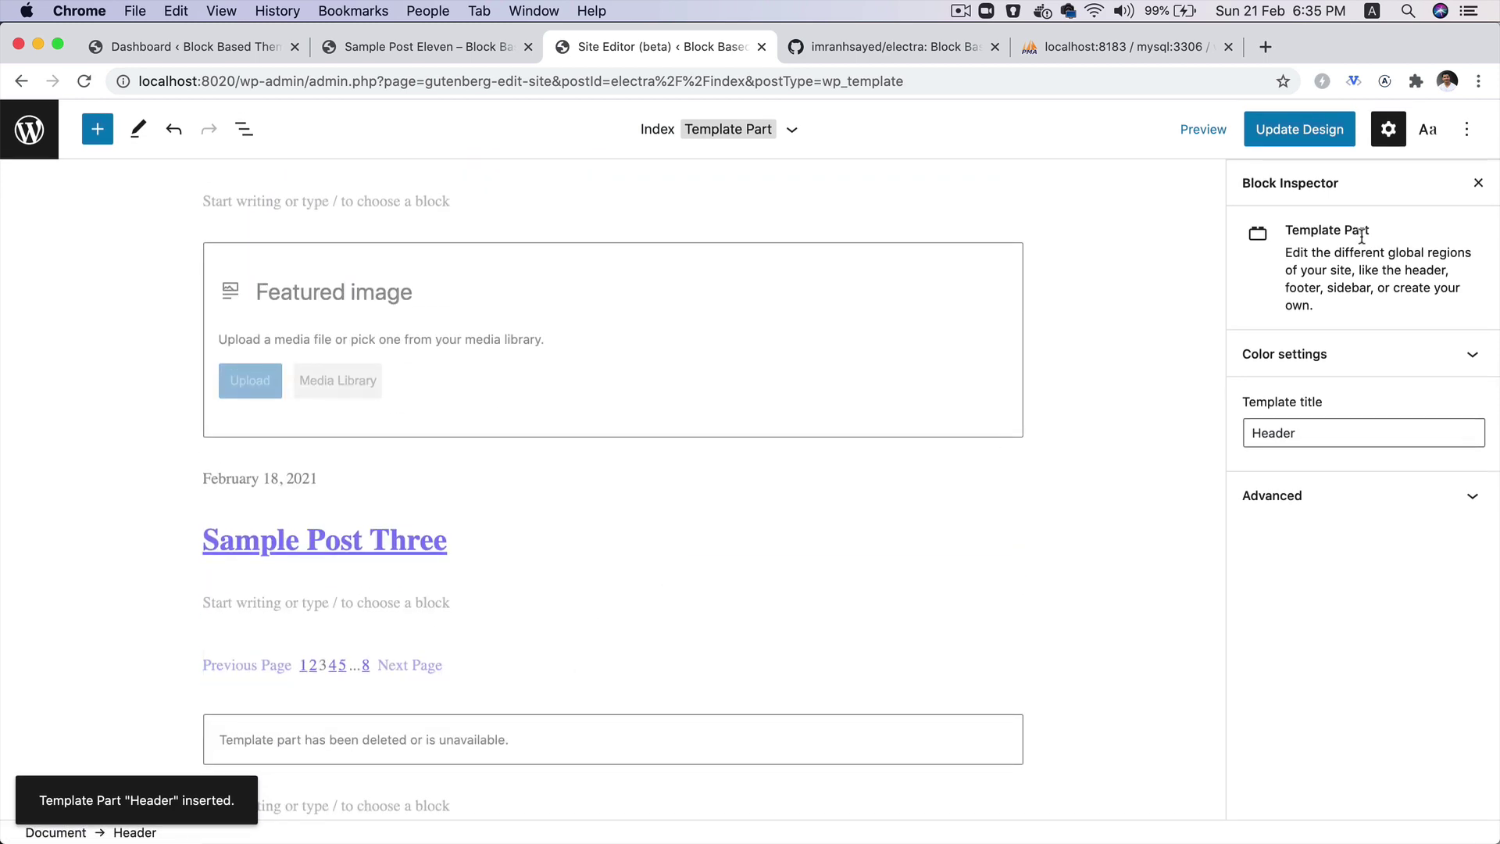
pyautogui.click(1301, 131)
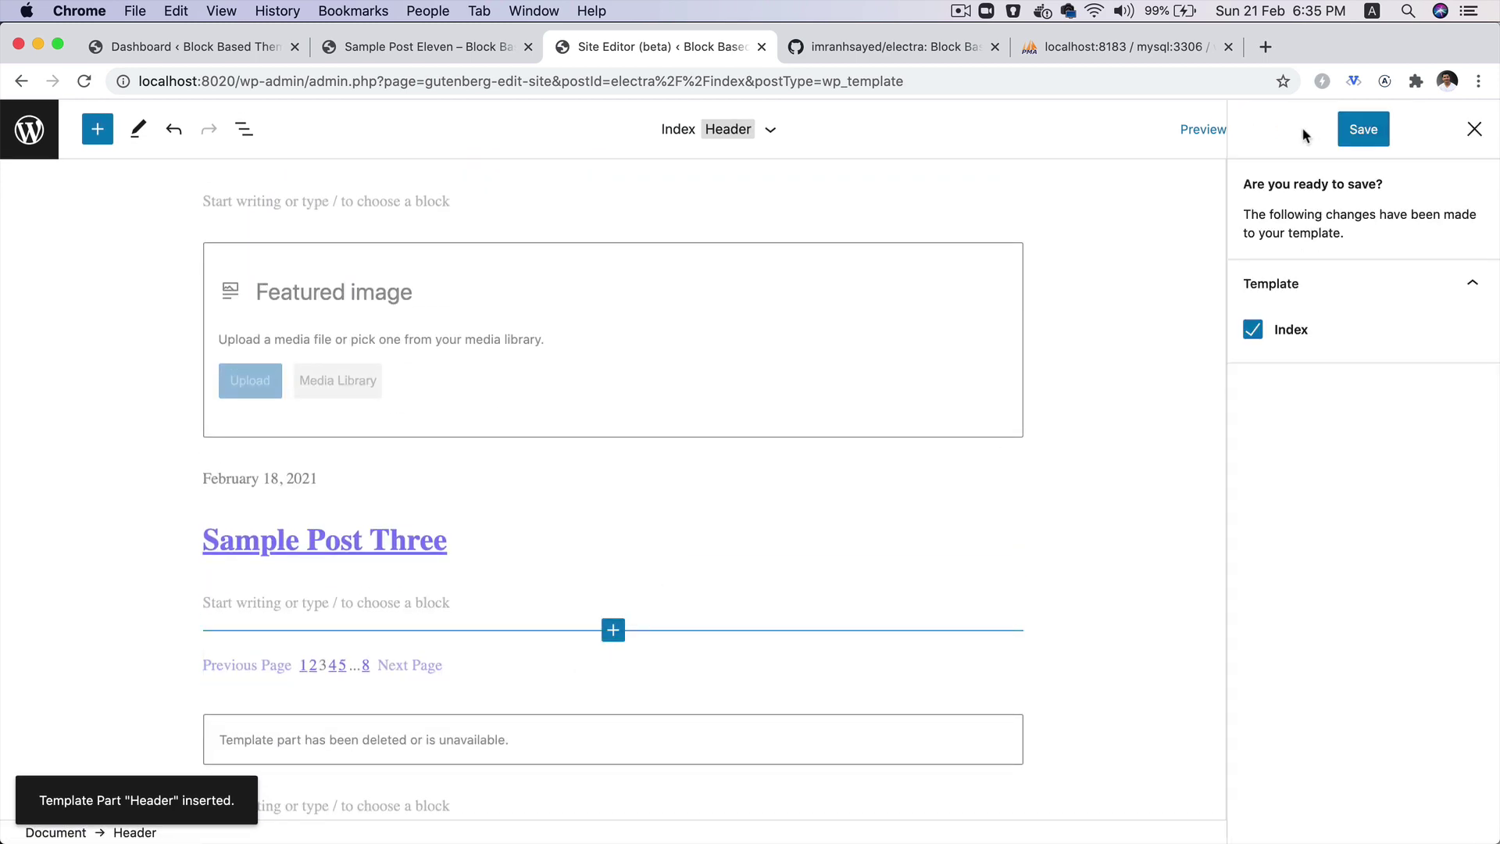
pyautogui.click(1359, 130)
pyautogui.click(1079, 411)
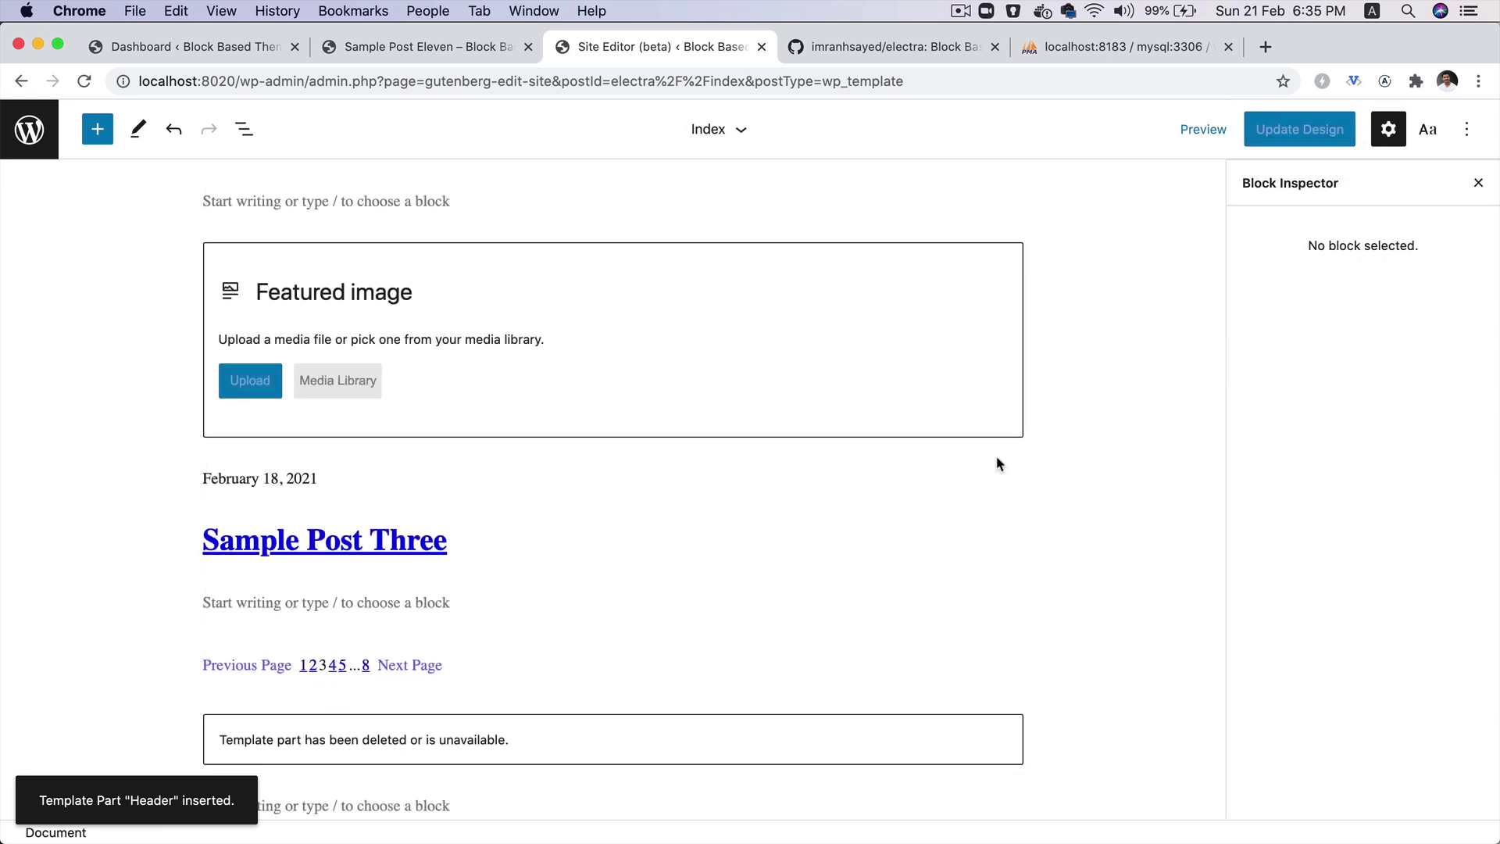
# Remove the unavailable Template Part block beneath the post list in the Index template.
pyautogui.click(451, 762)
pyautogui.click(471, 678)
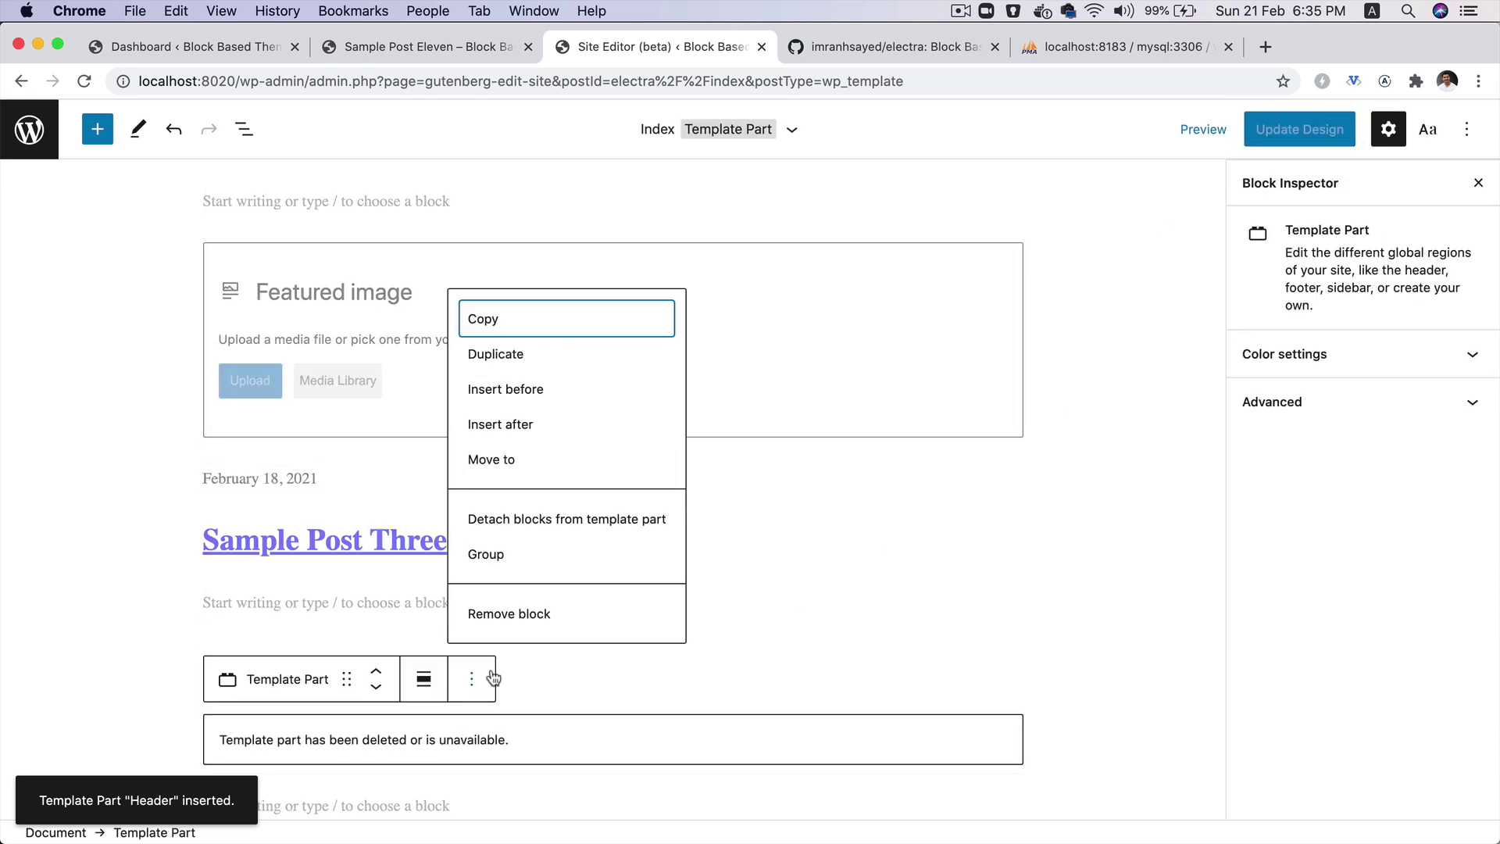
pyautogui.click(551, 621)
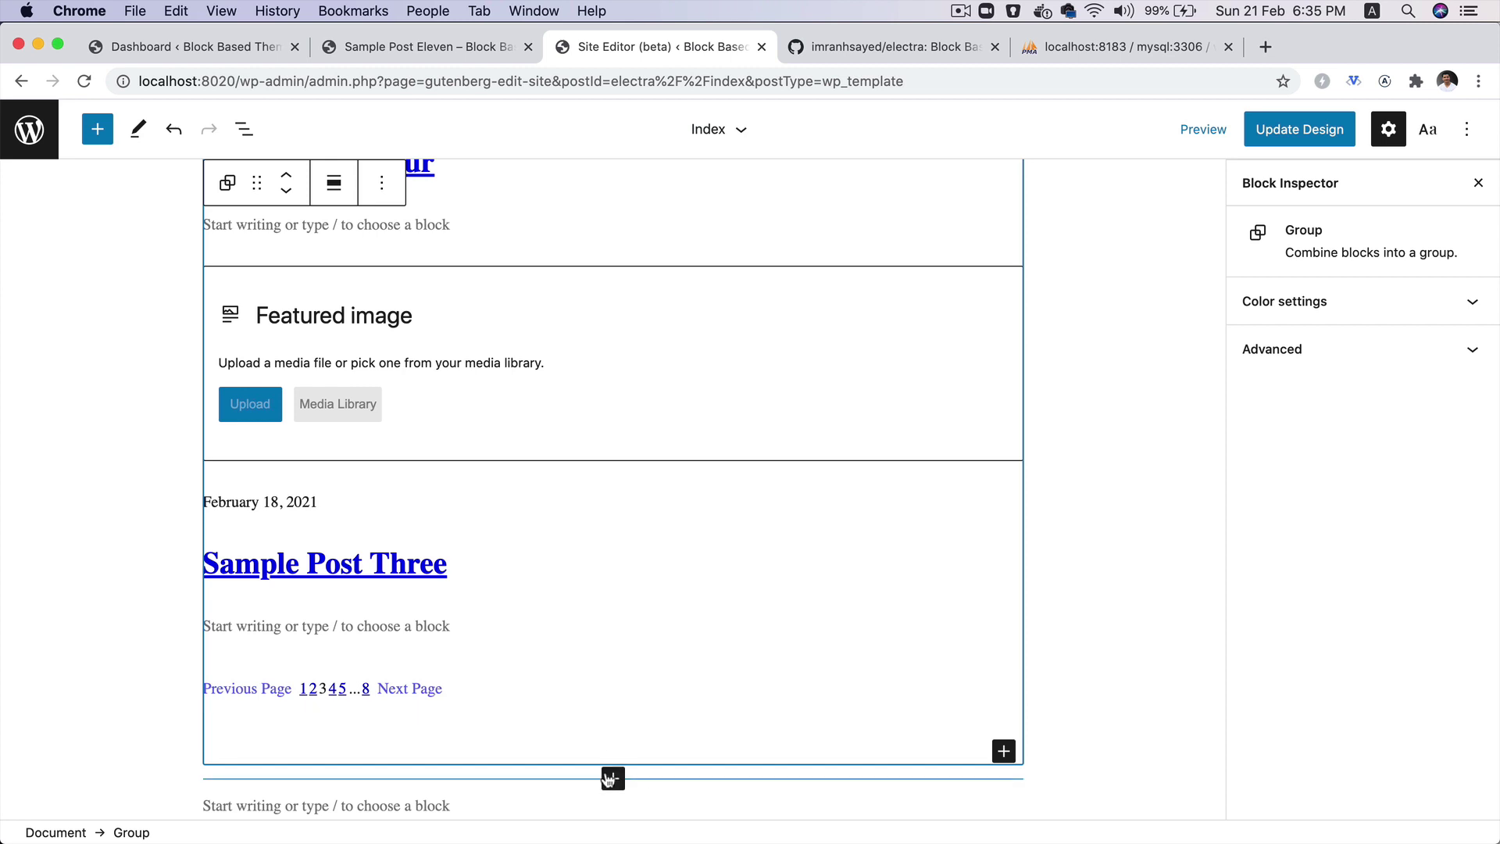
# Insert the existing Footer template part below the post list Group and save the Index template.
pyautogui.click(613, 778)
pyautogui.write('te')
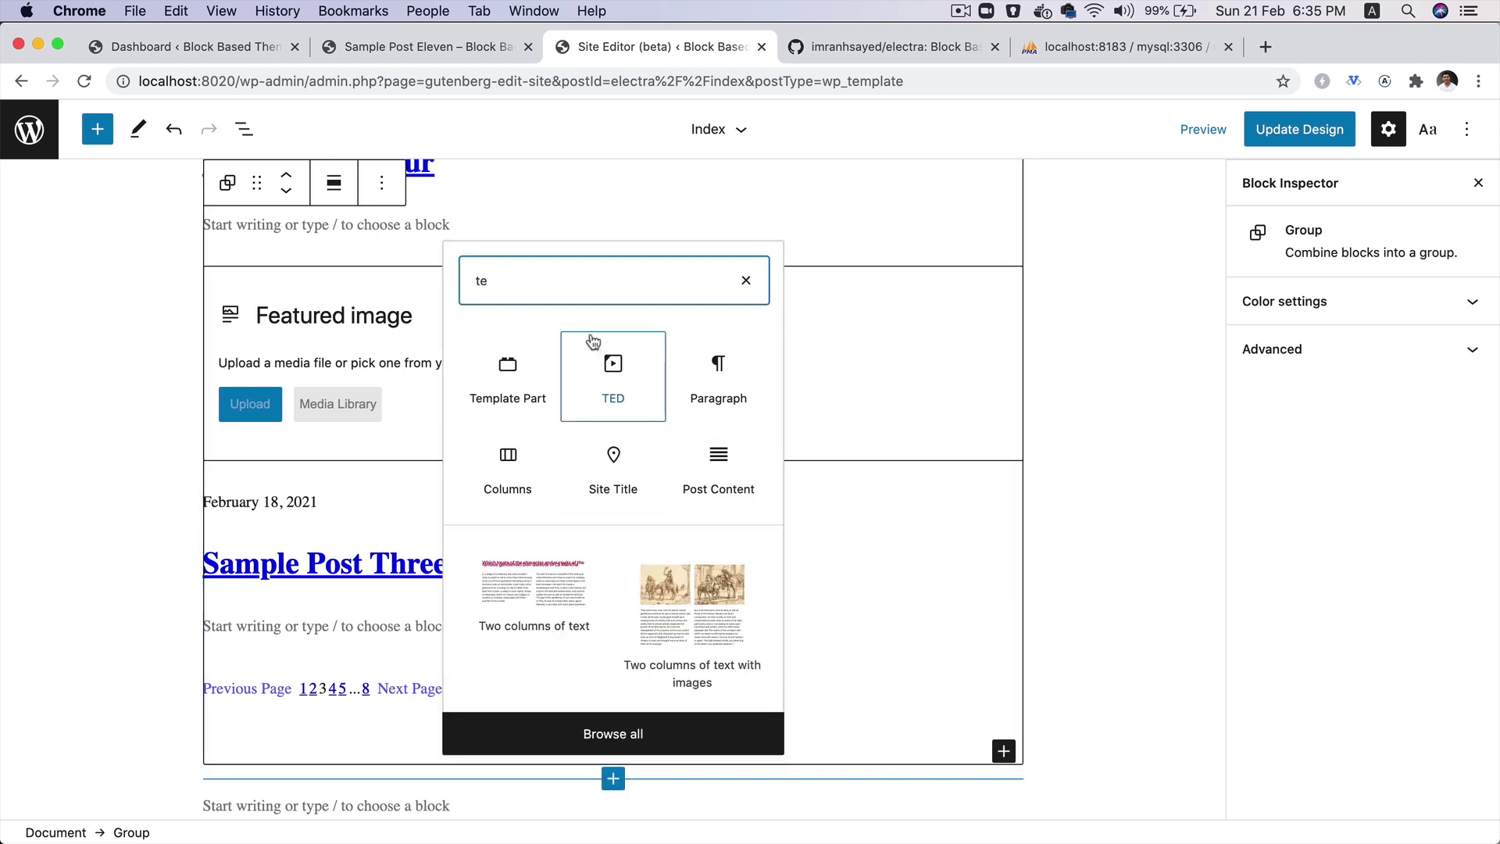
pyautogui.click(509, 374)
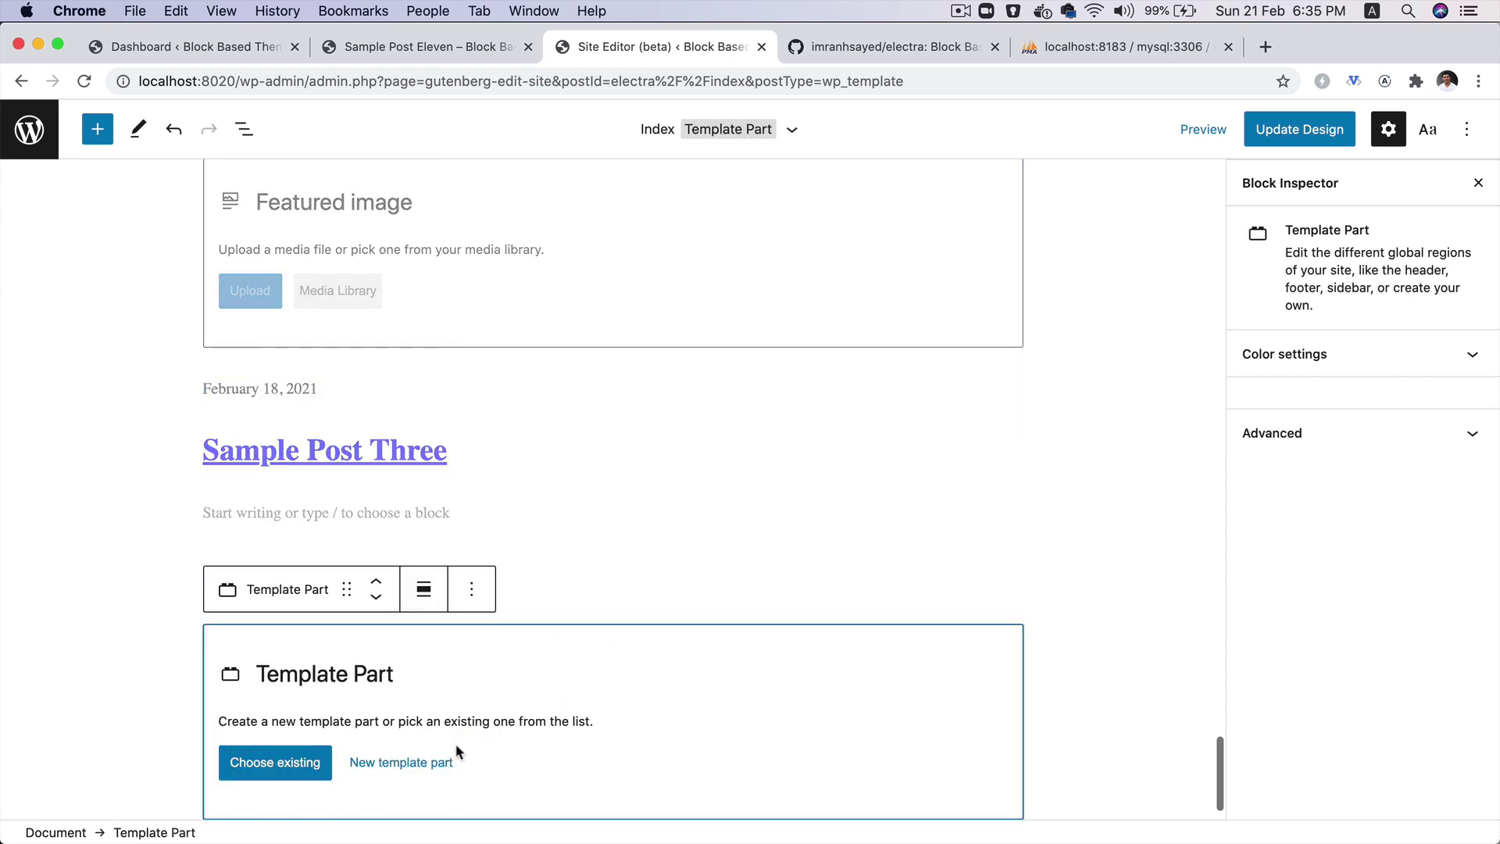
pyautogui.click(296, 764)
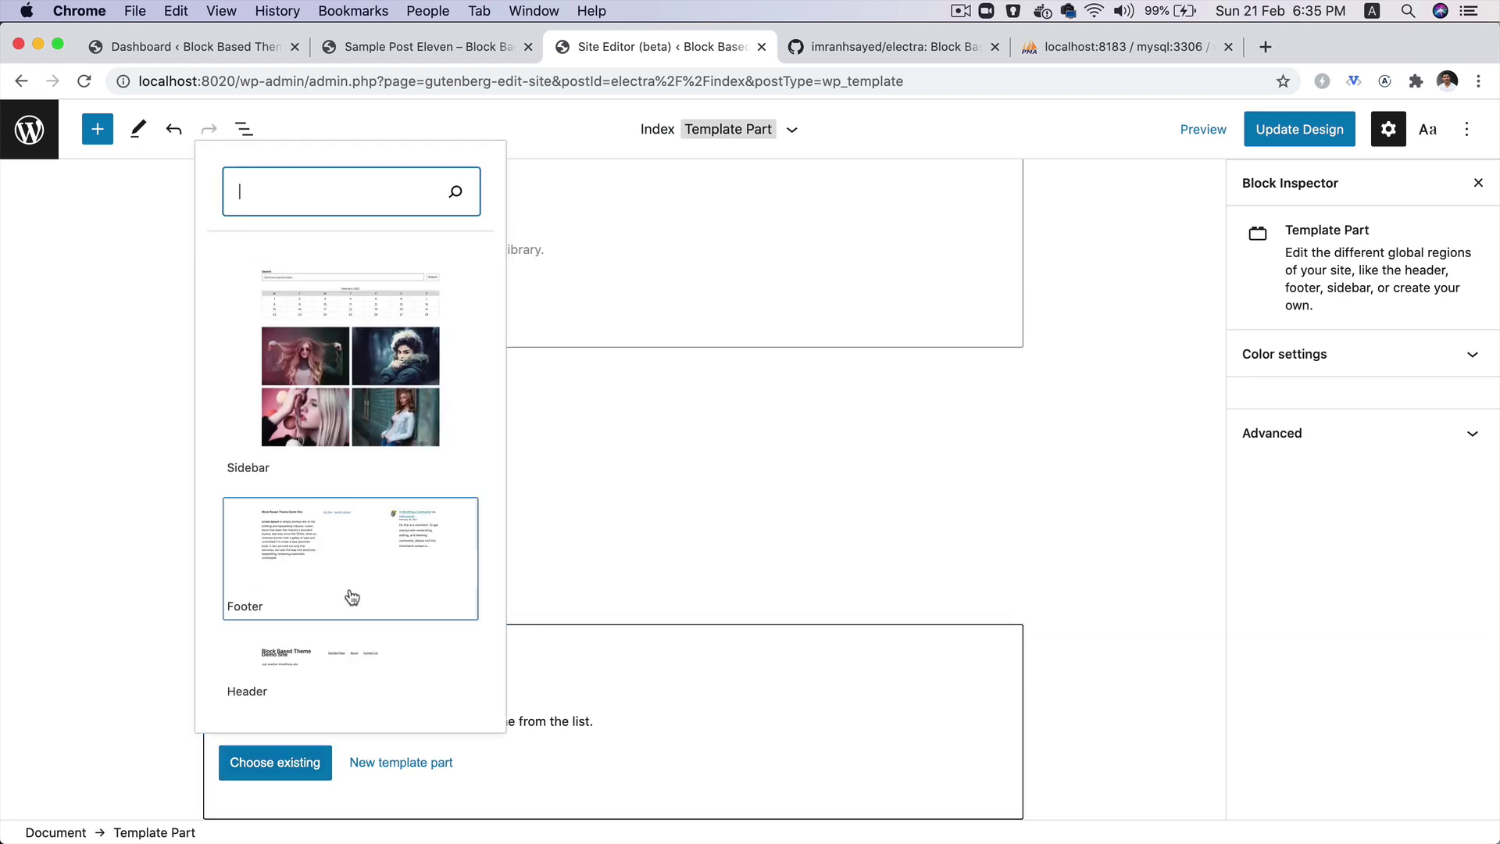
pyautogui.click(346, 619)
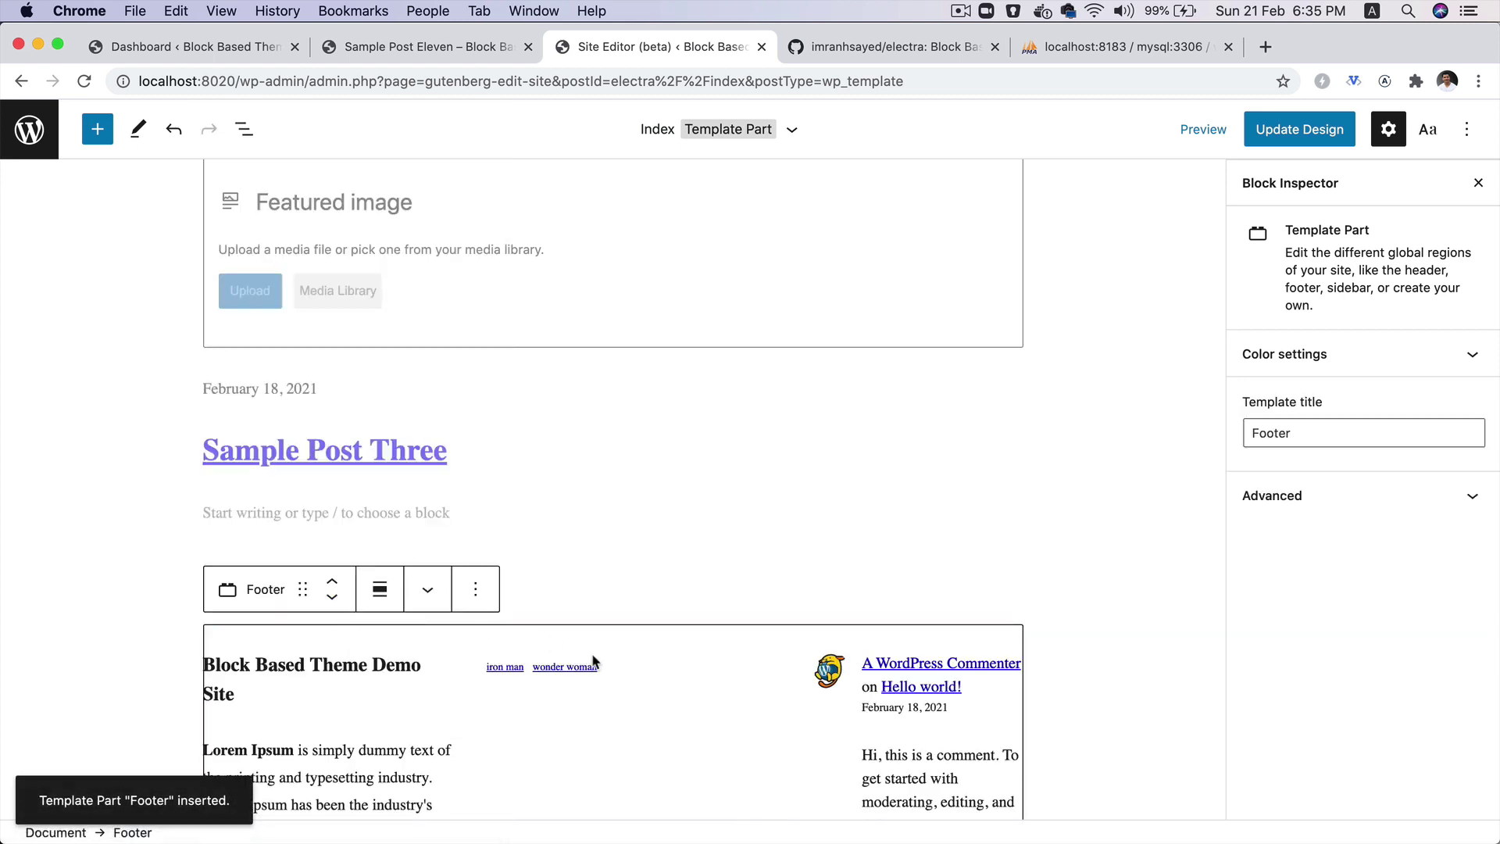
pyautogui.click(1297, 130)
pyautogui.click(1363, 129)
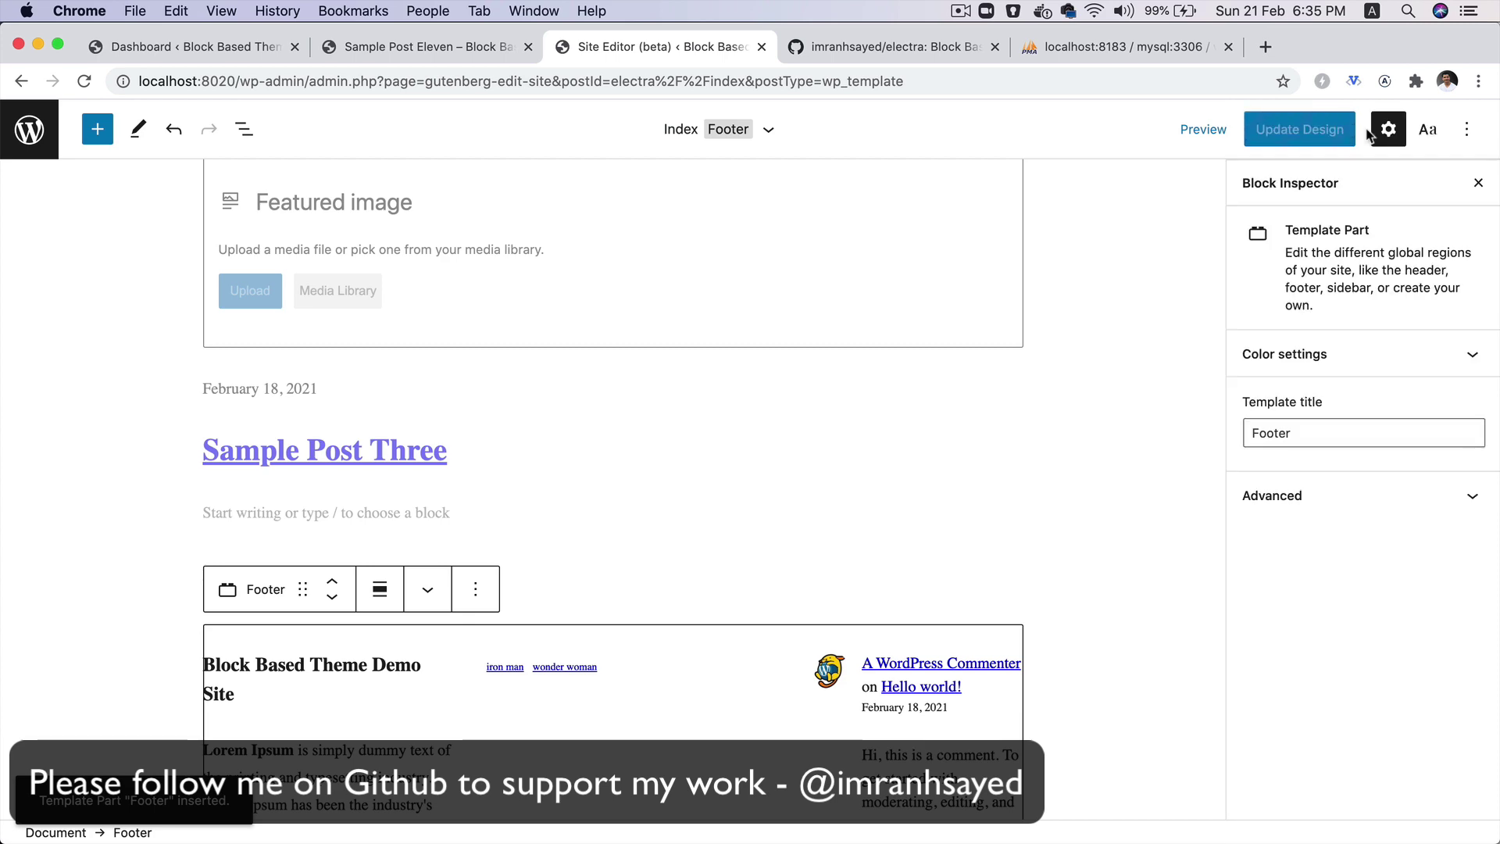
# Examine the Header template part and the start of the post list in the saved Index template.
pyautogui.scroll(20, 1053, 356)
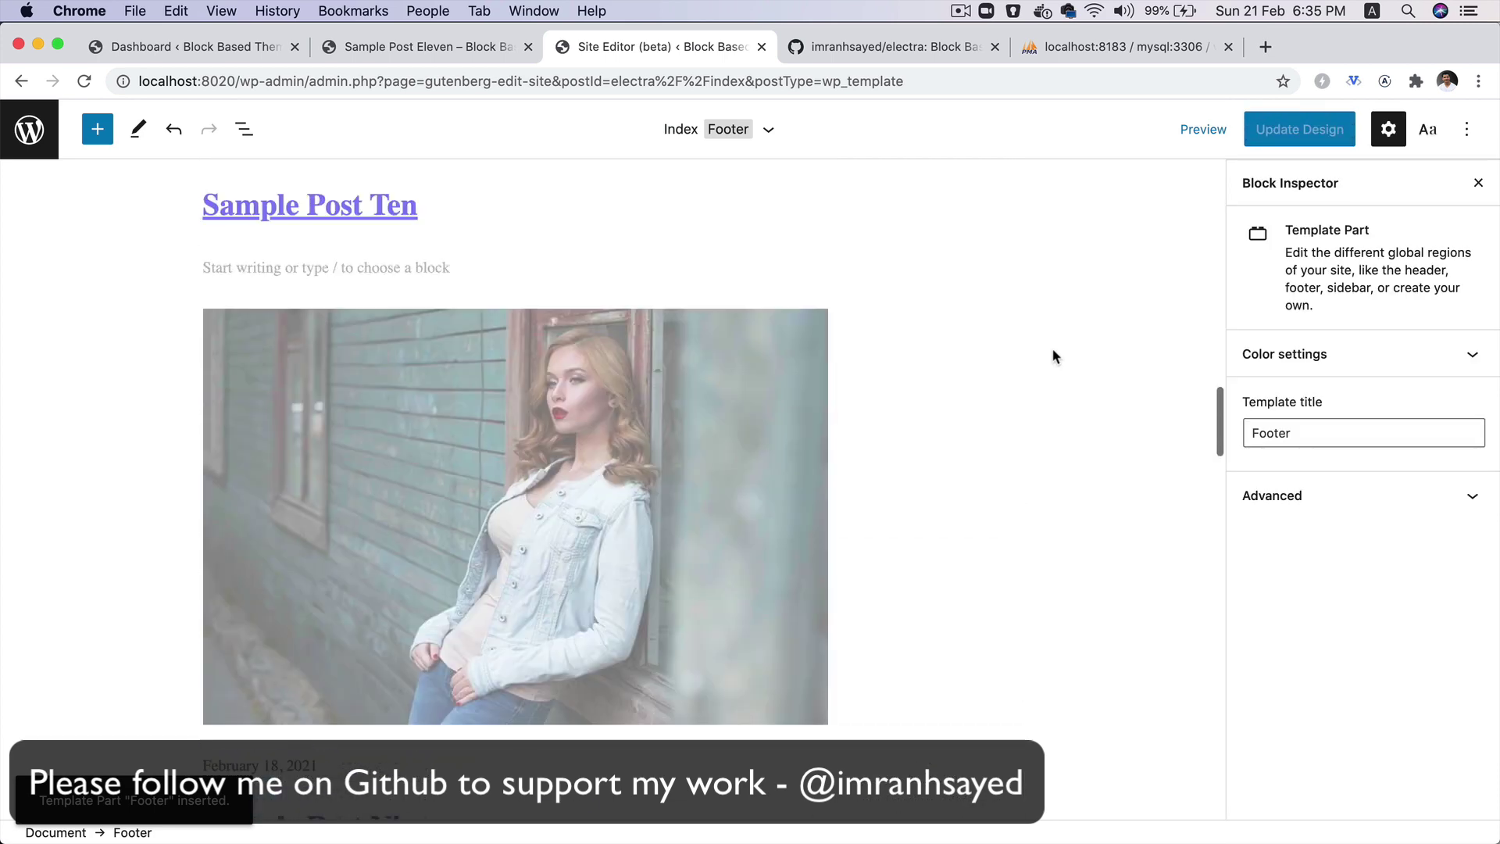
pyautogui.click(775, 334)
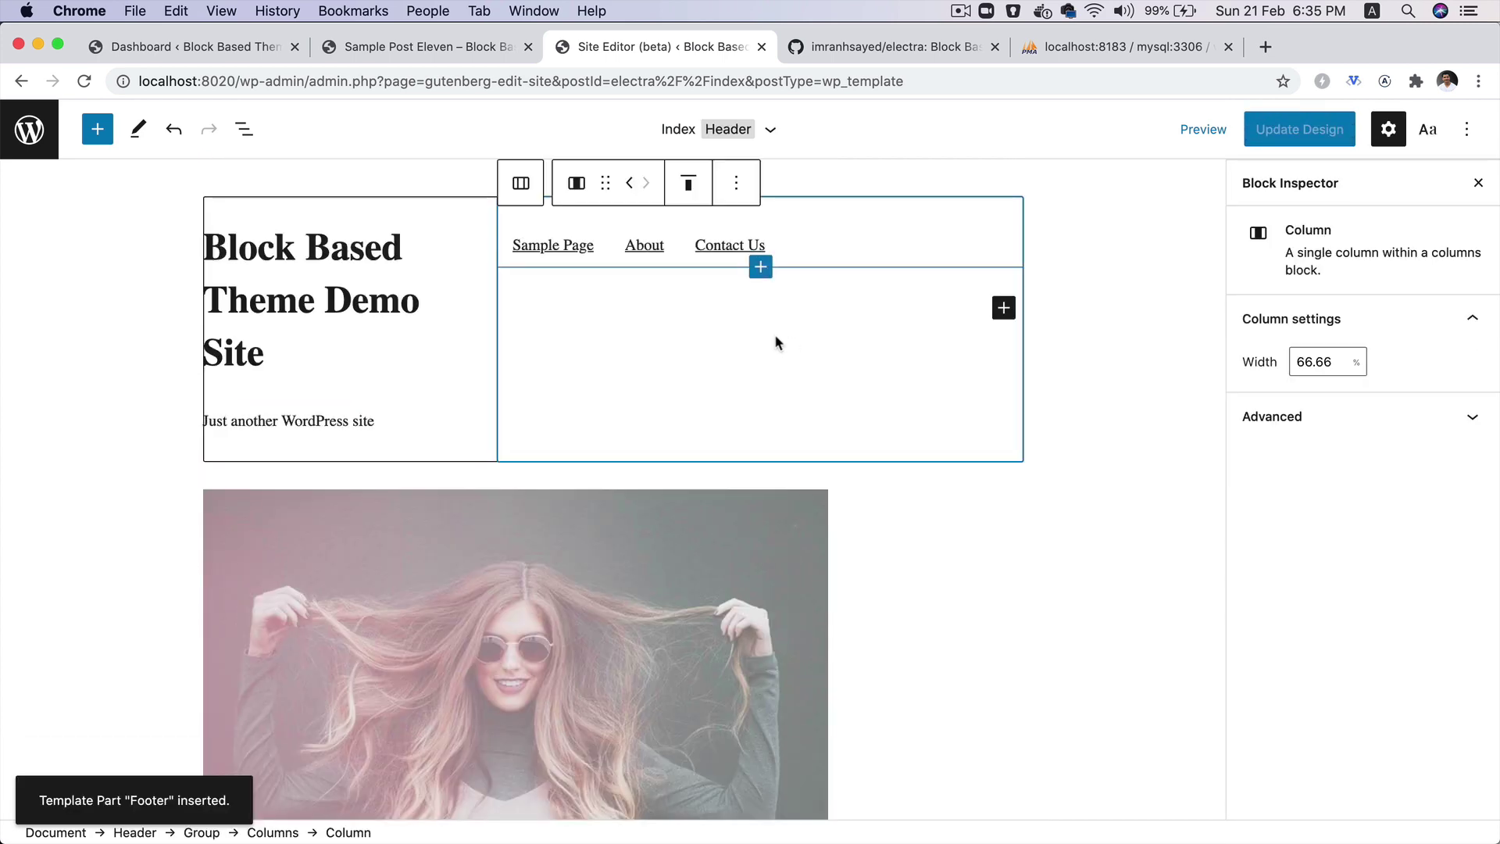
pyautogui.click(959, 539)
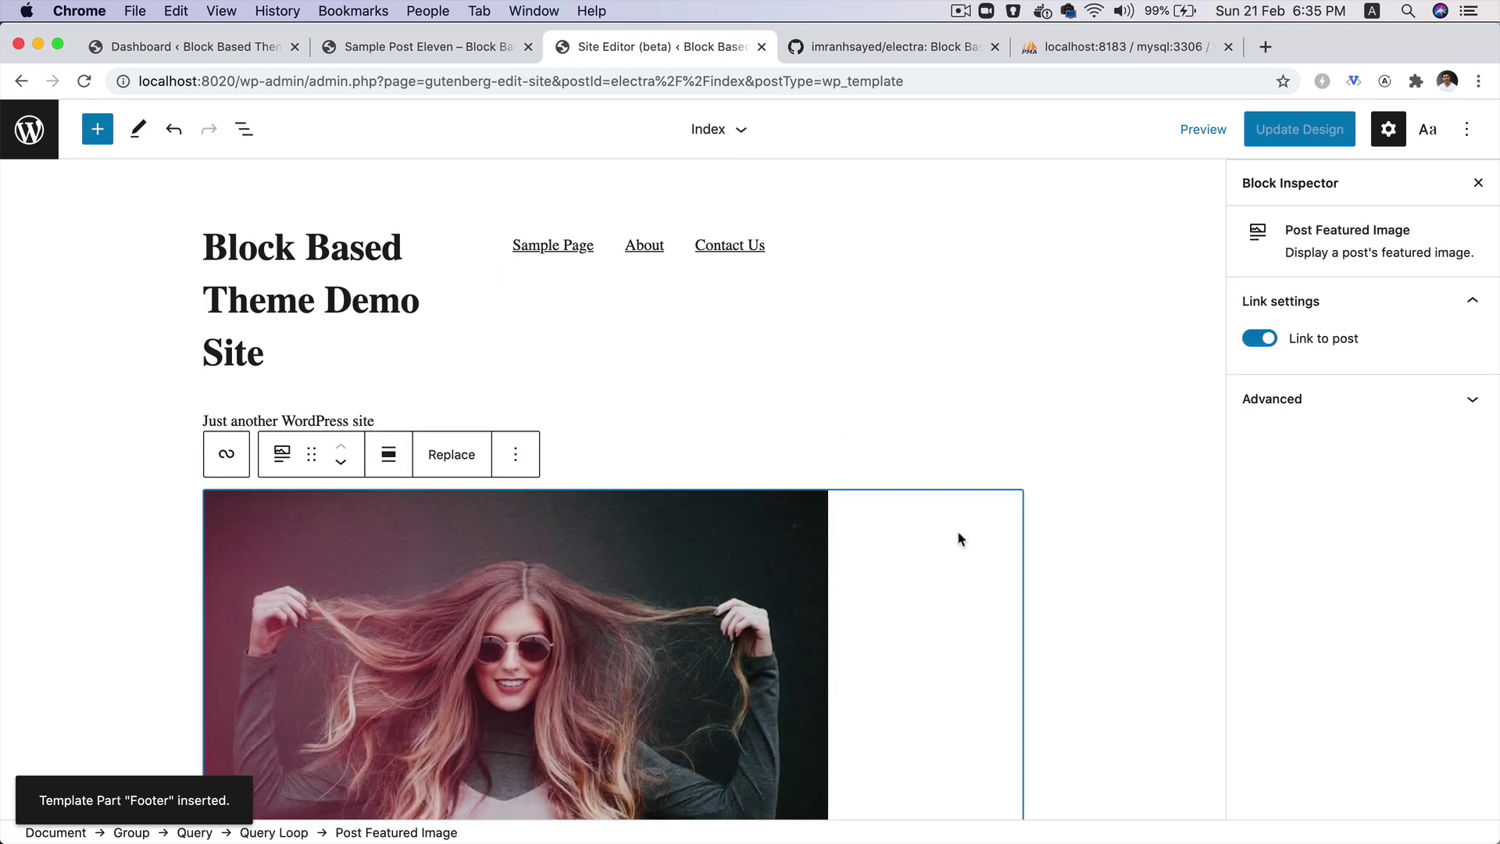
pyautogui.scroll(-8, 960, 536)
pyautogui.scroll(8, 961, 536)
pyautogui.click(831, 288)
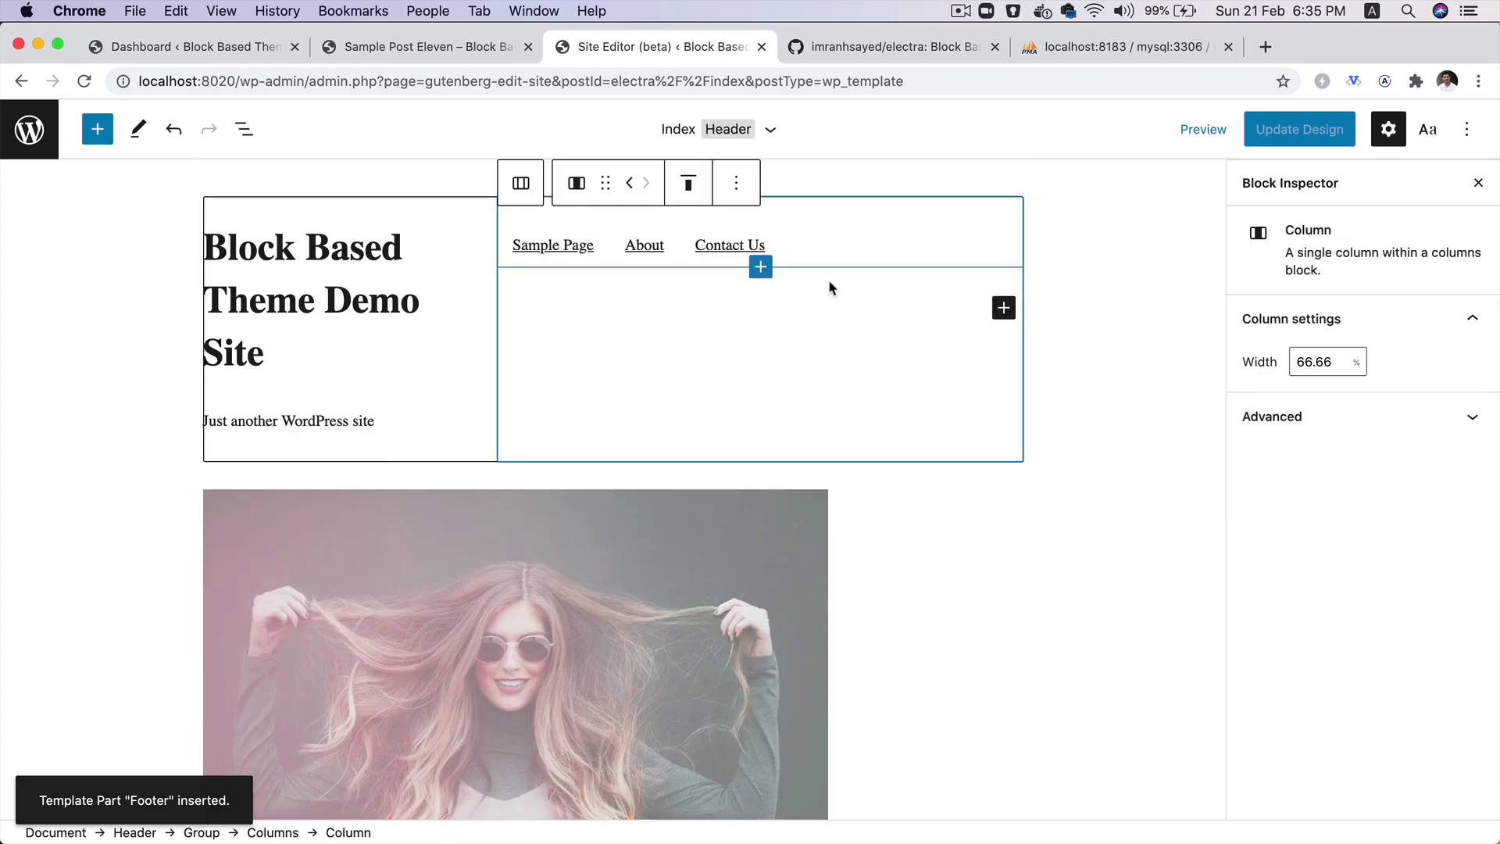
pyautogui.click(1089, 288)
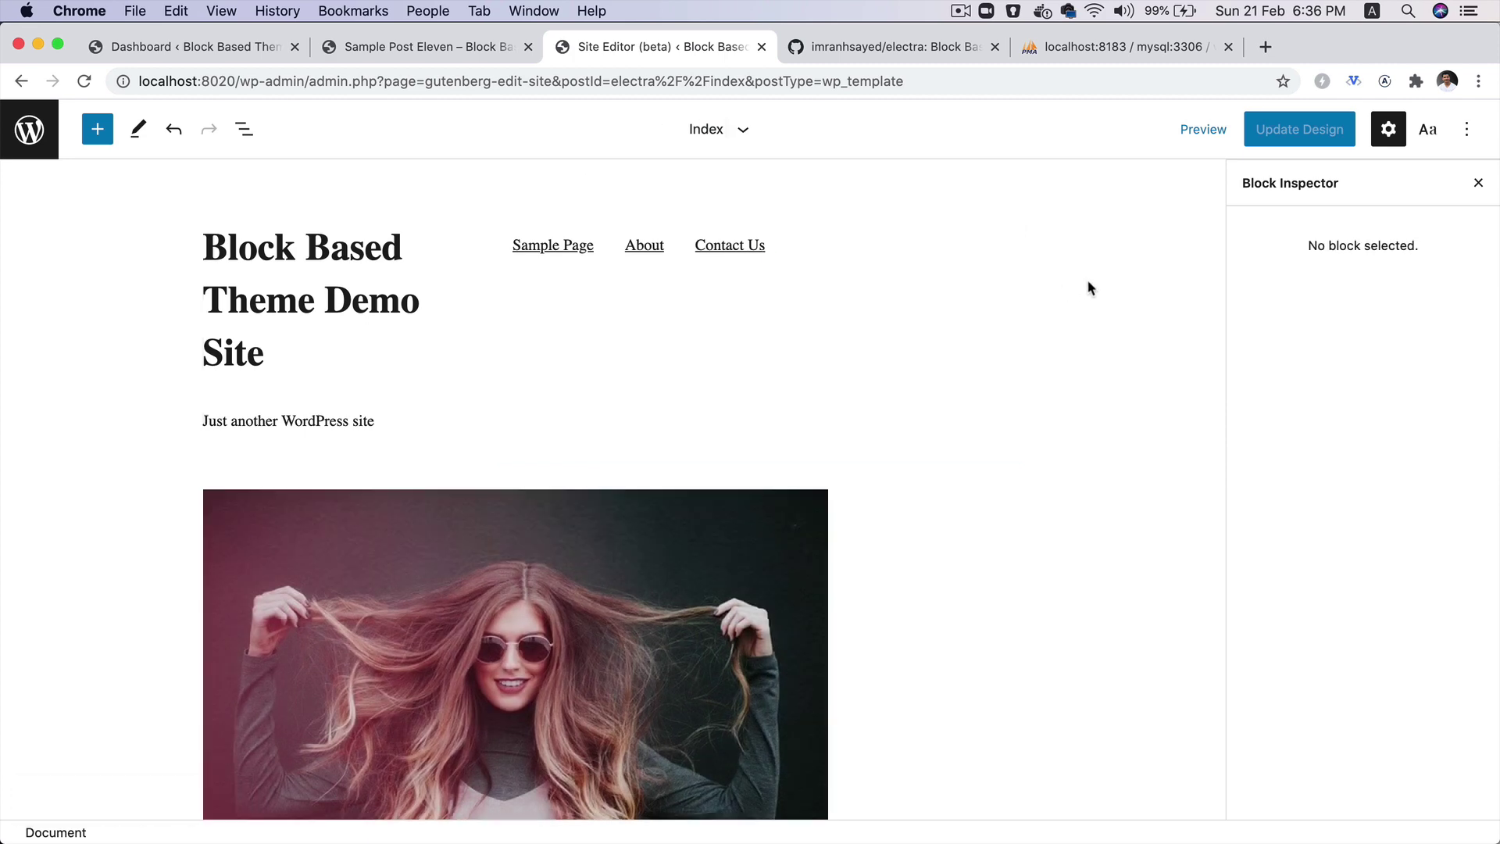
pyautogui.scroll(-5, 1089, 285)
pyautogui.scroll(5, 1109, 269)
pyautogui.click(891, 342)
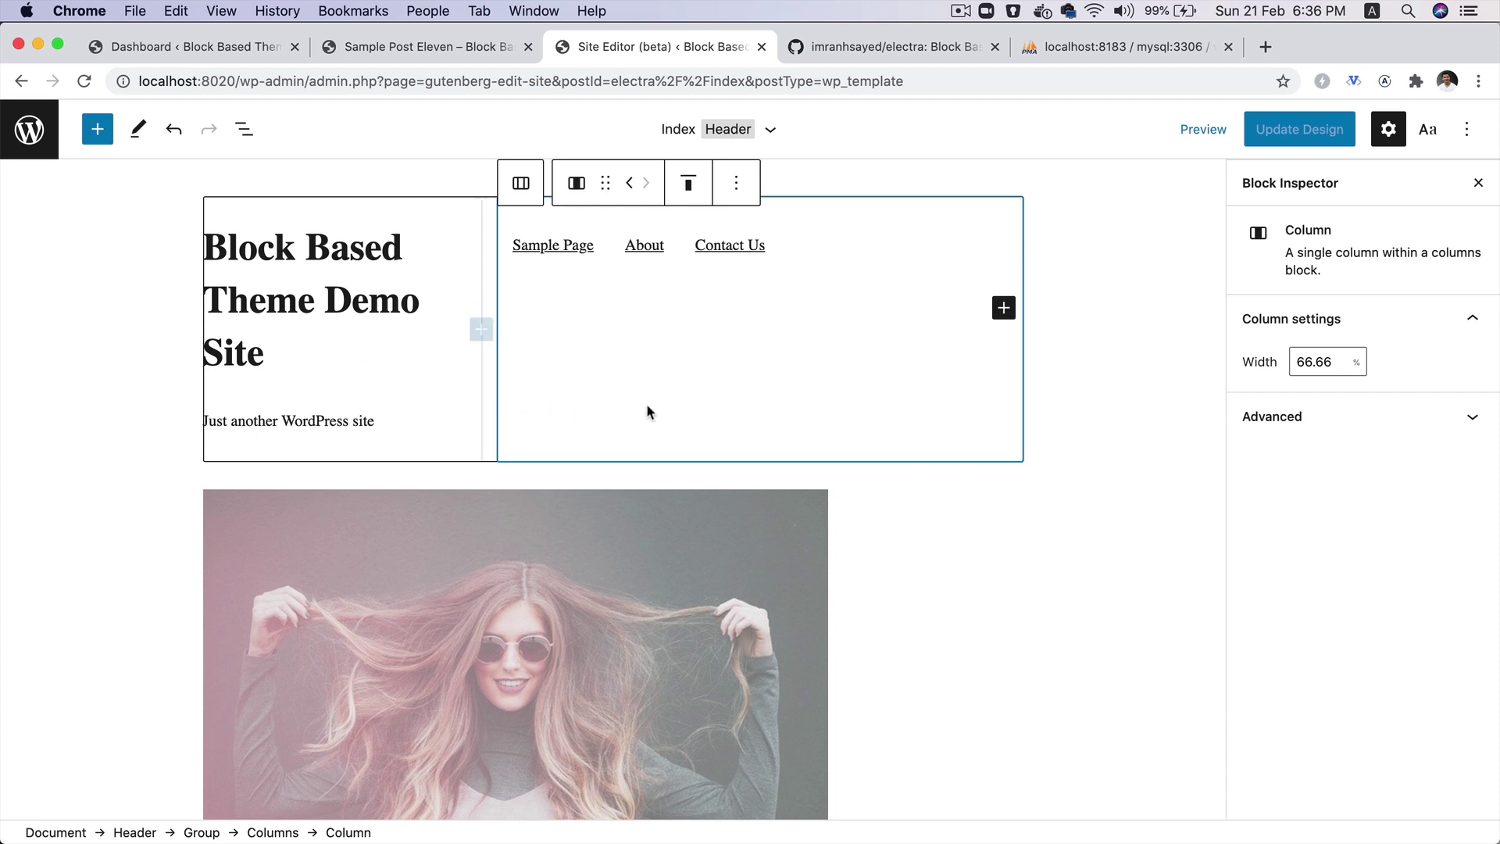
pyautogui.click(1117, 389)
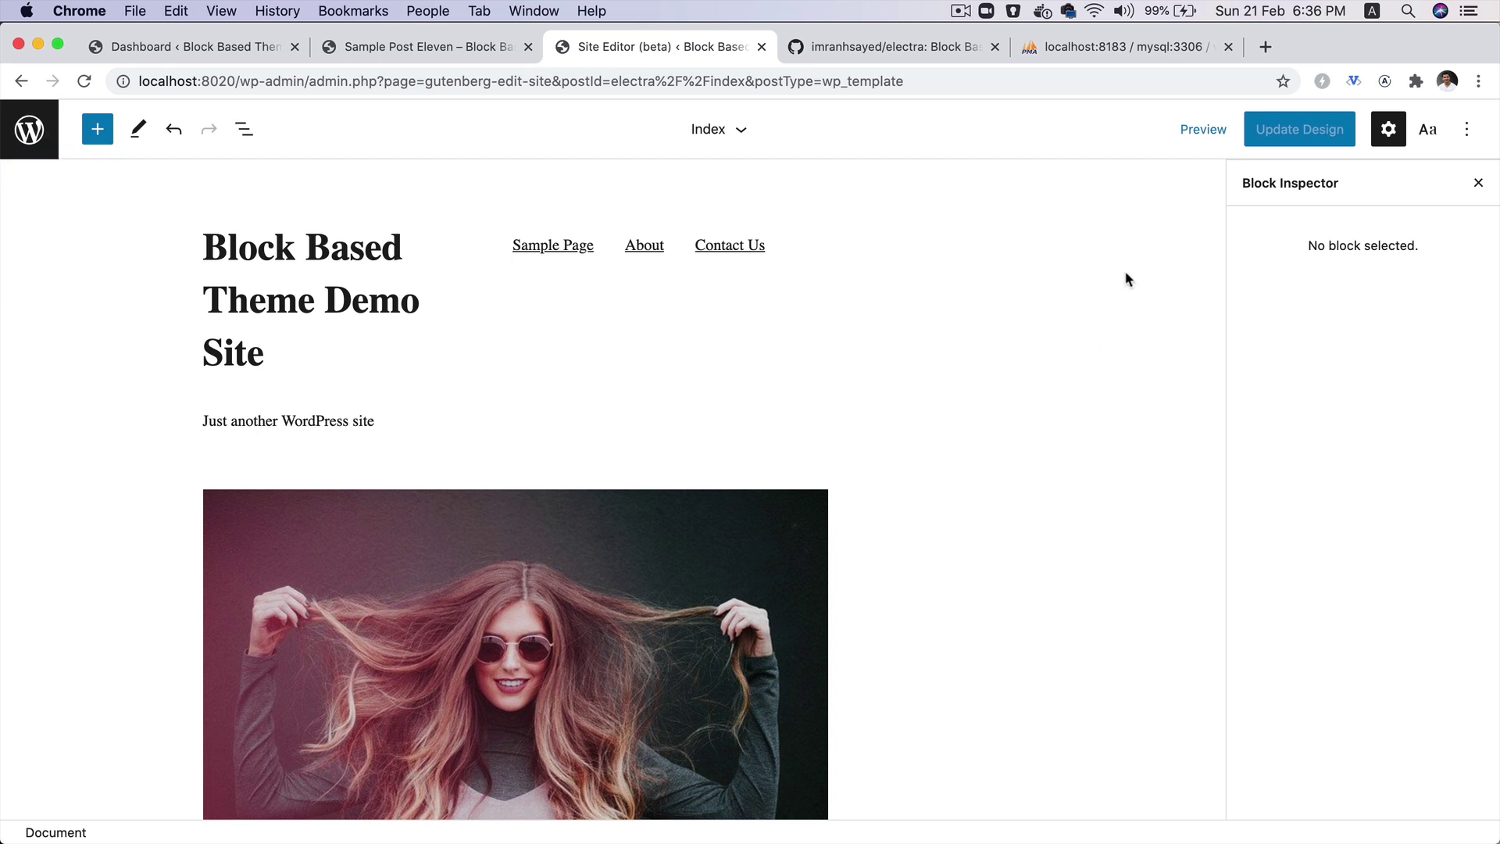
# Open the Single template from all templates and remove its first, unavailable Template Part block.
pyautogui.click(36, 139)
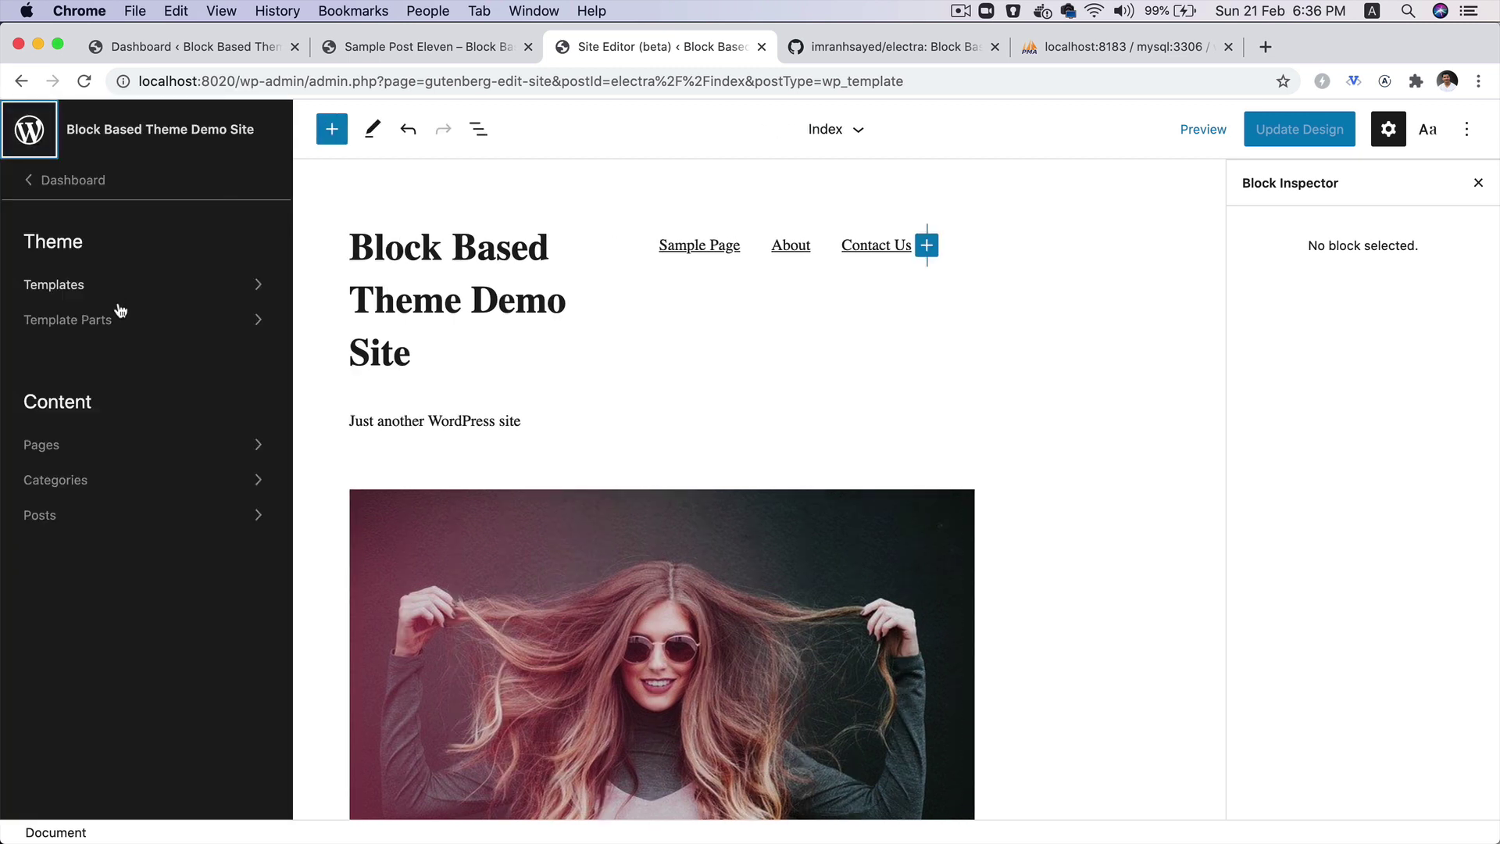
pyautogui.click(84, 285)
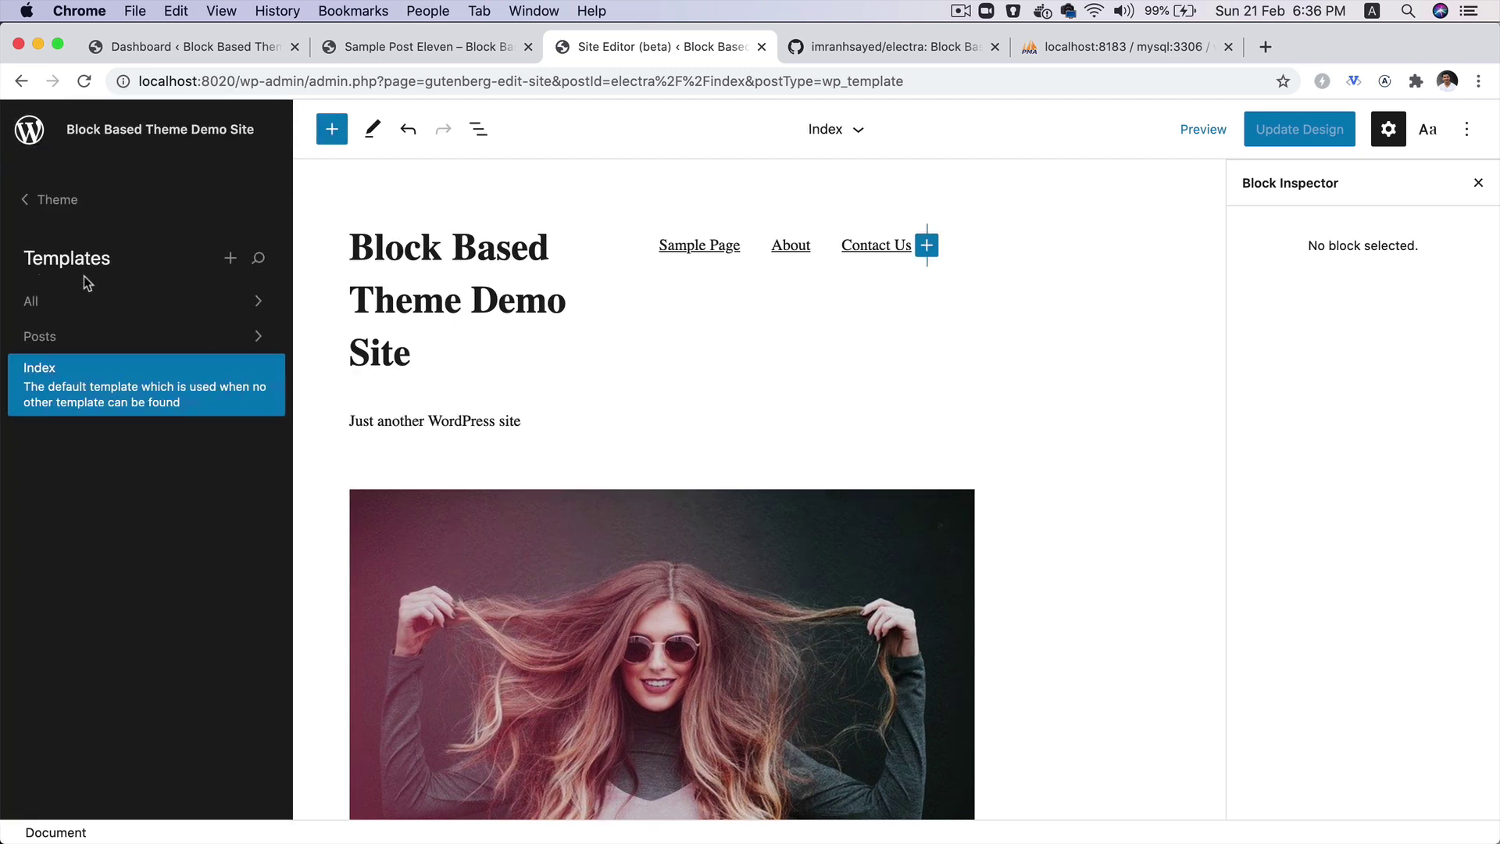
pyautogui.click(121, 308)
pyautogui.click(120, 301)
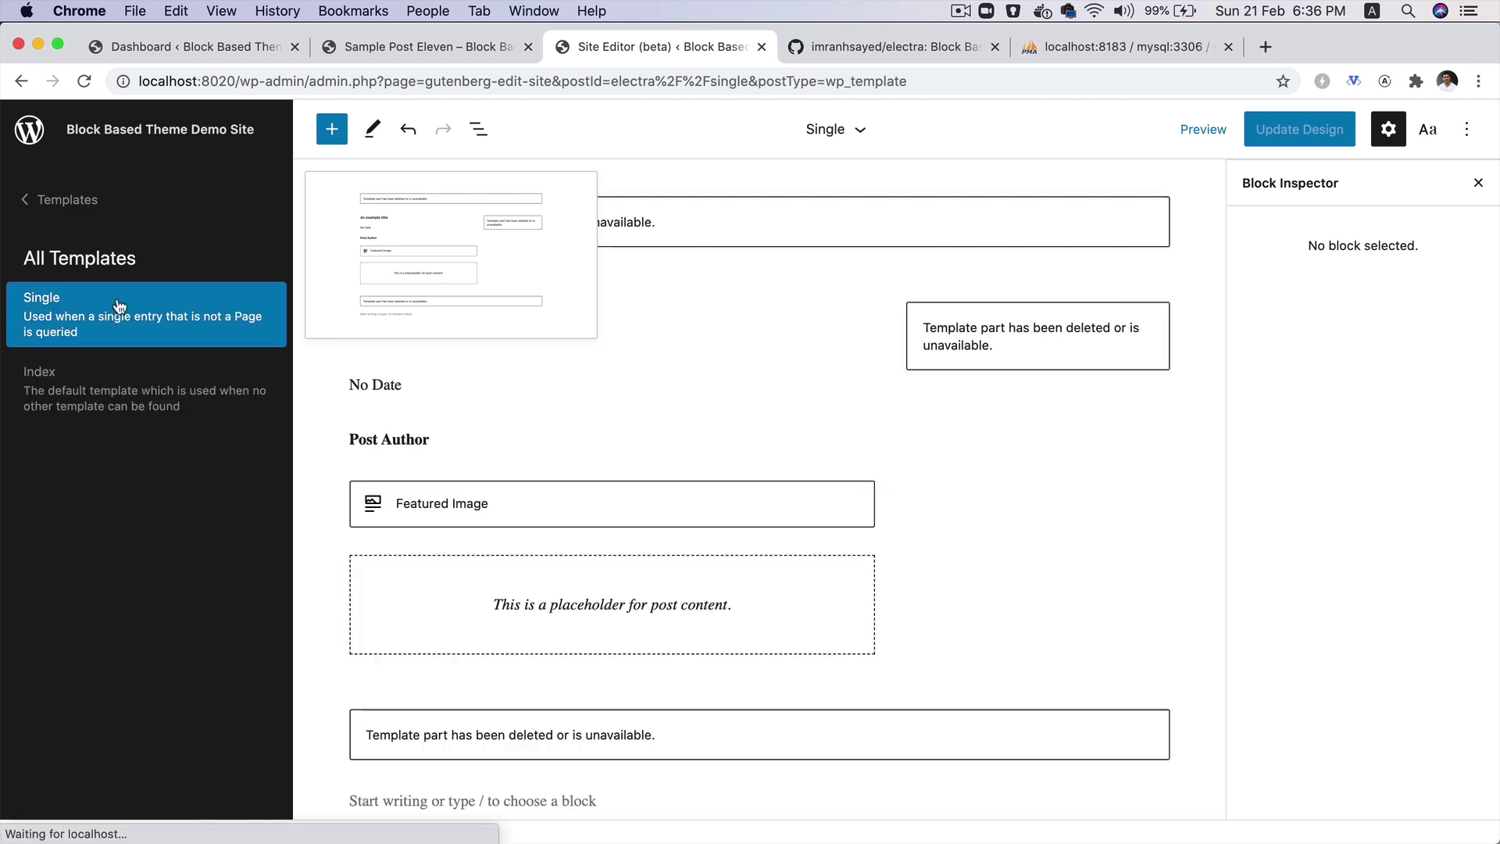
pyautogui.click(918, 242)
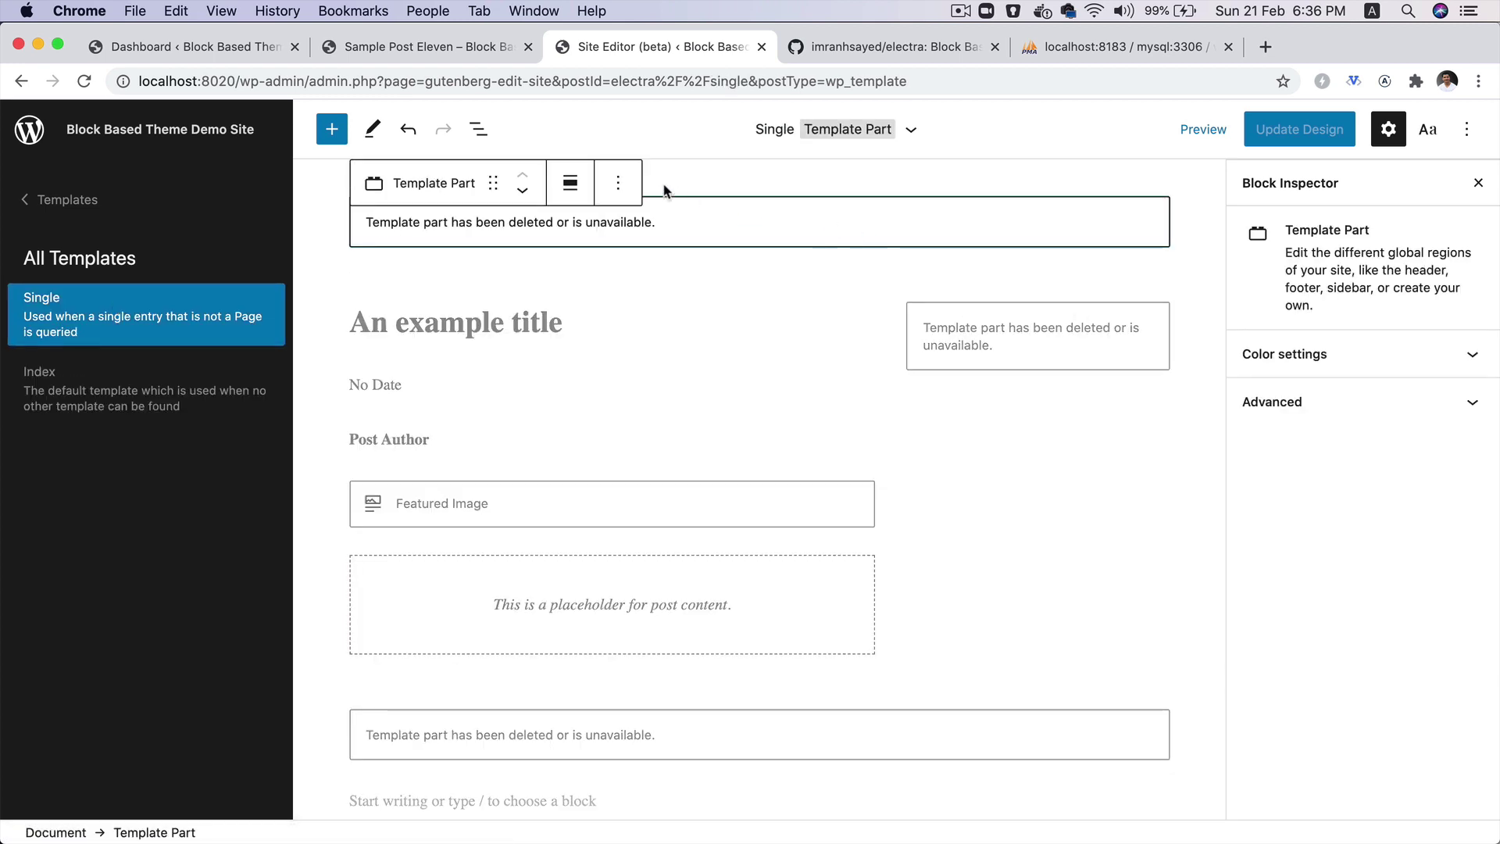
pyautogui.click(633, 185)
pyautogui.click(675, 554)
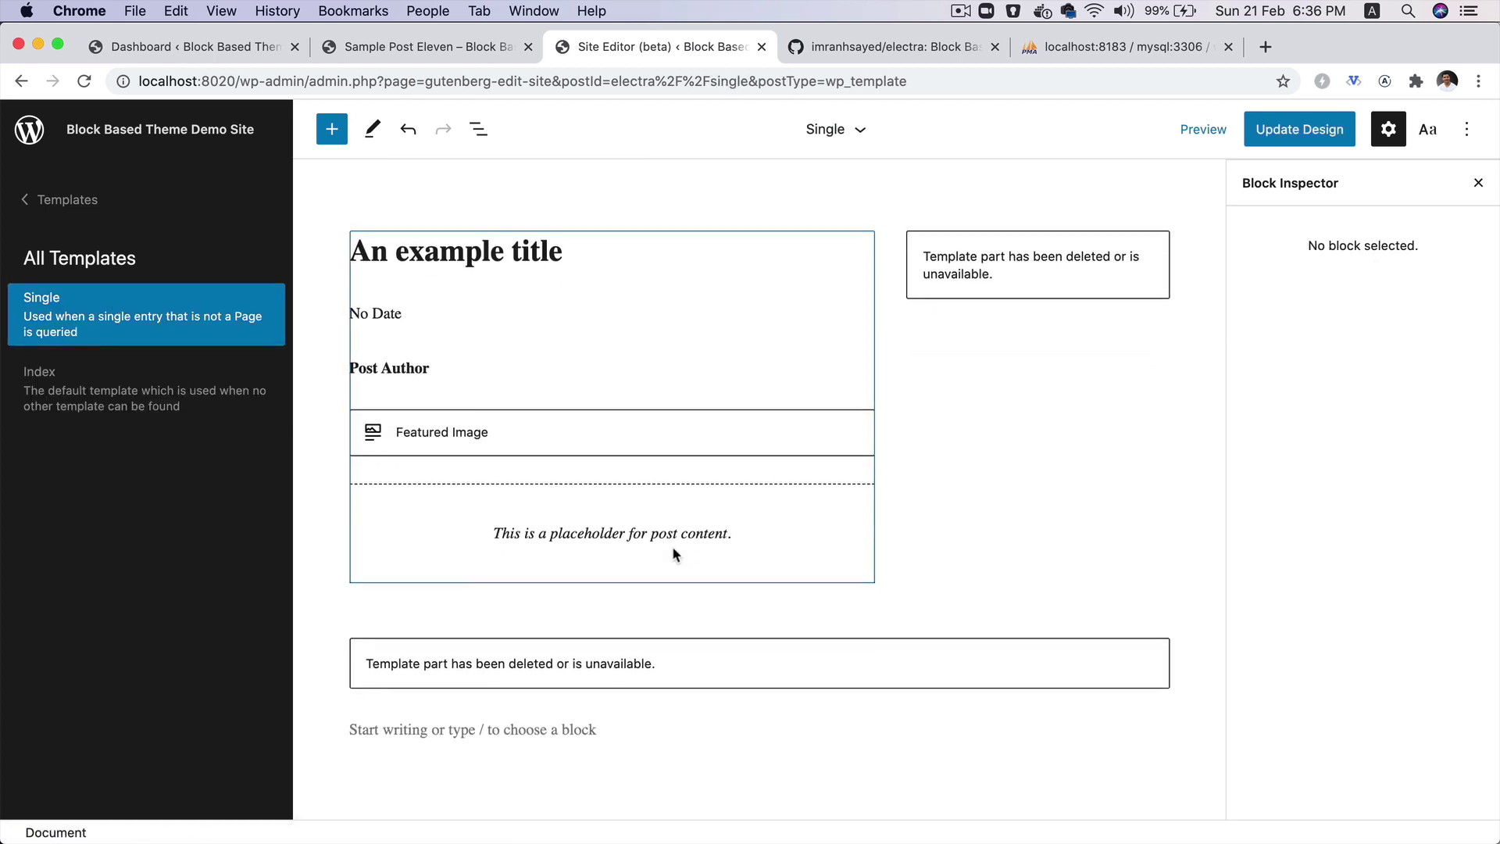
# Remove the unavailable Template Part block from the narrow column beside the post content and select that empty column.
pyautogui.scroll(-1, 983, 578)
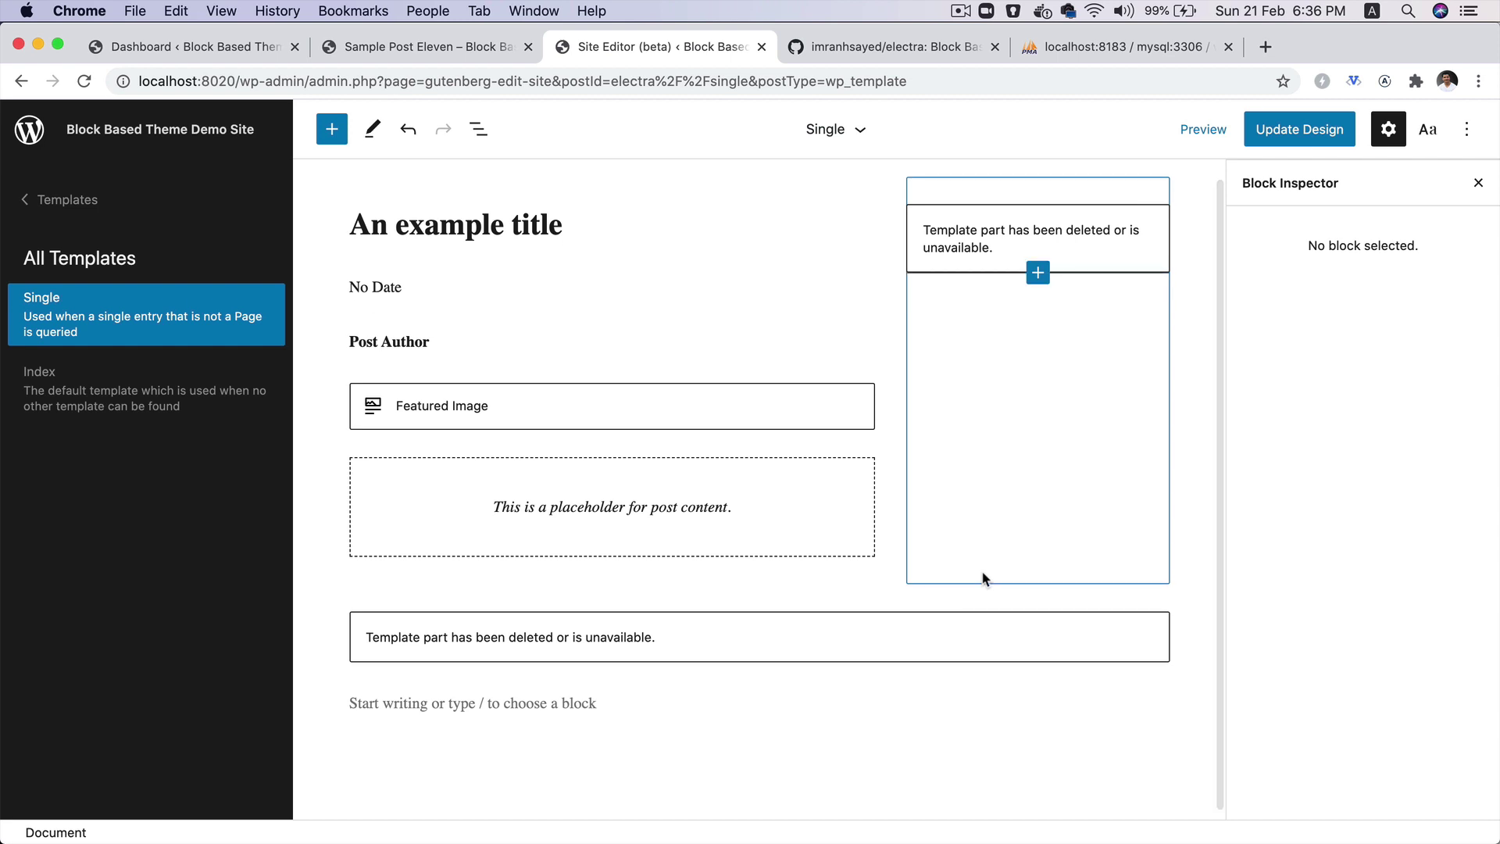
pyautogui.click(1079, 237)
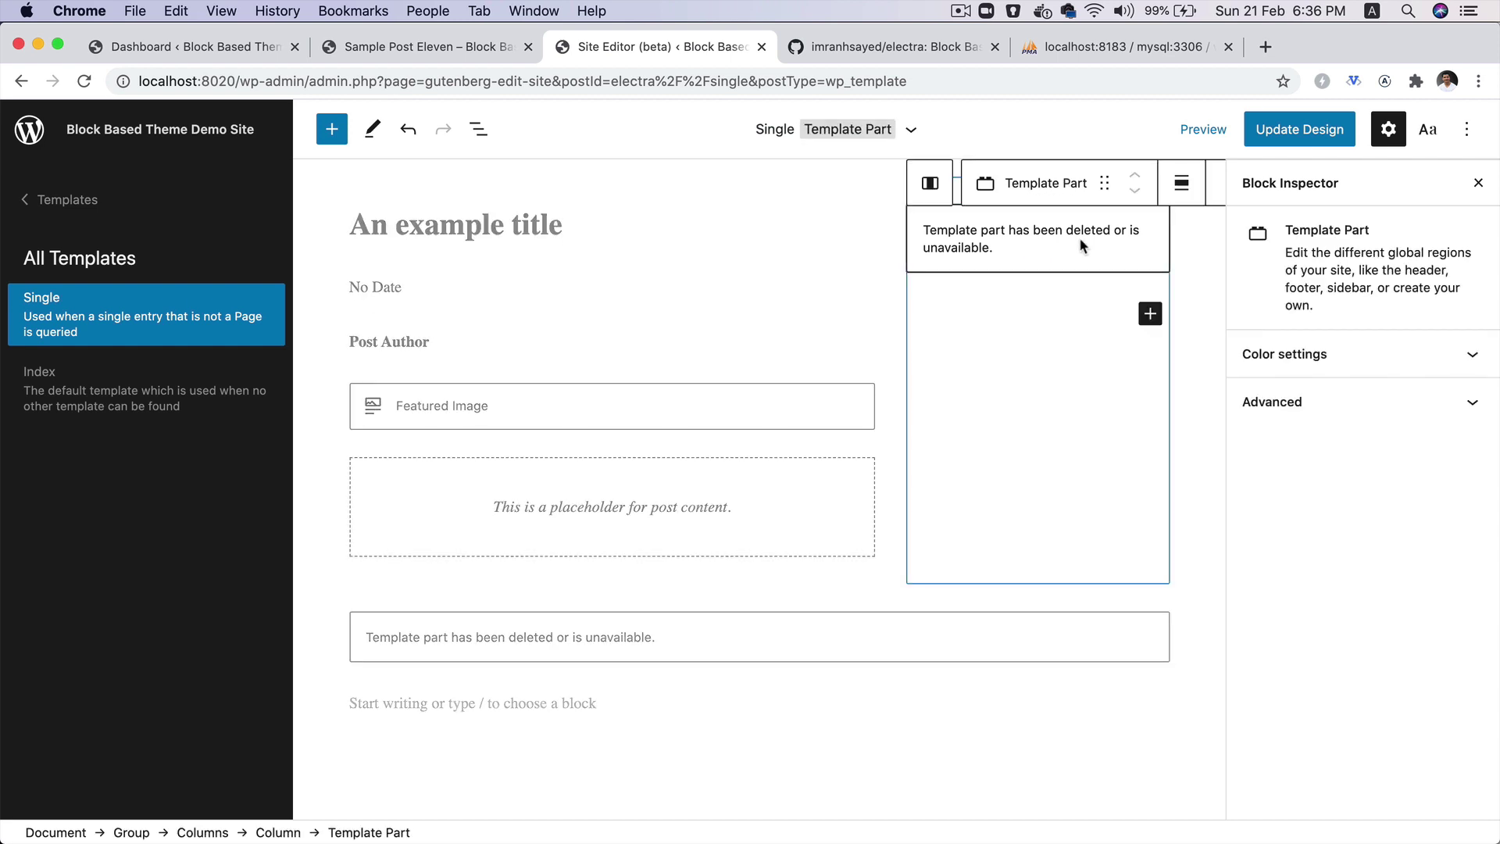
pyautogui.click(1215, 183)
pyautogui.click(1262, 542)
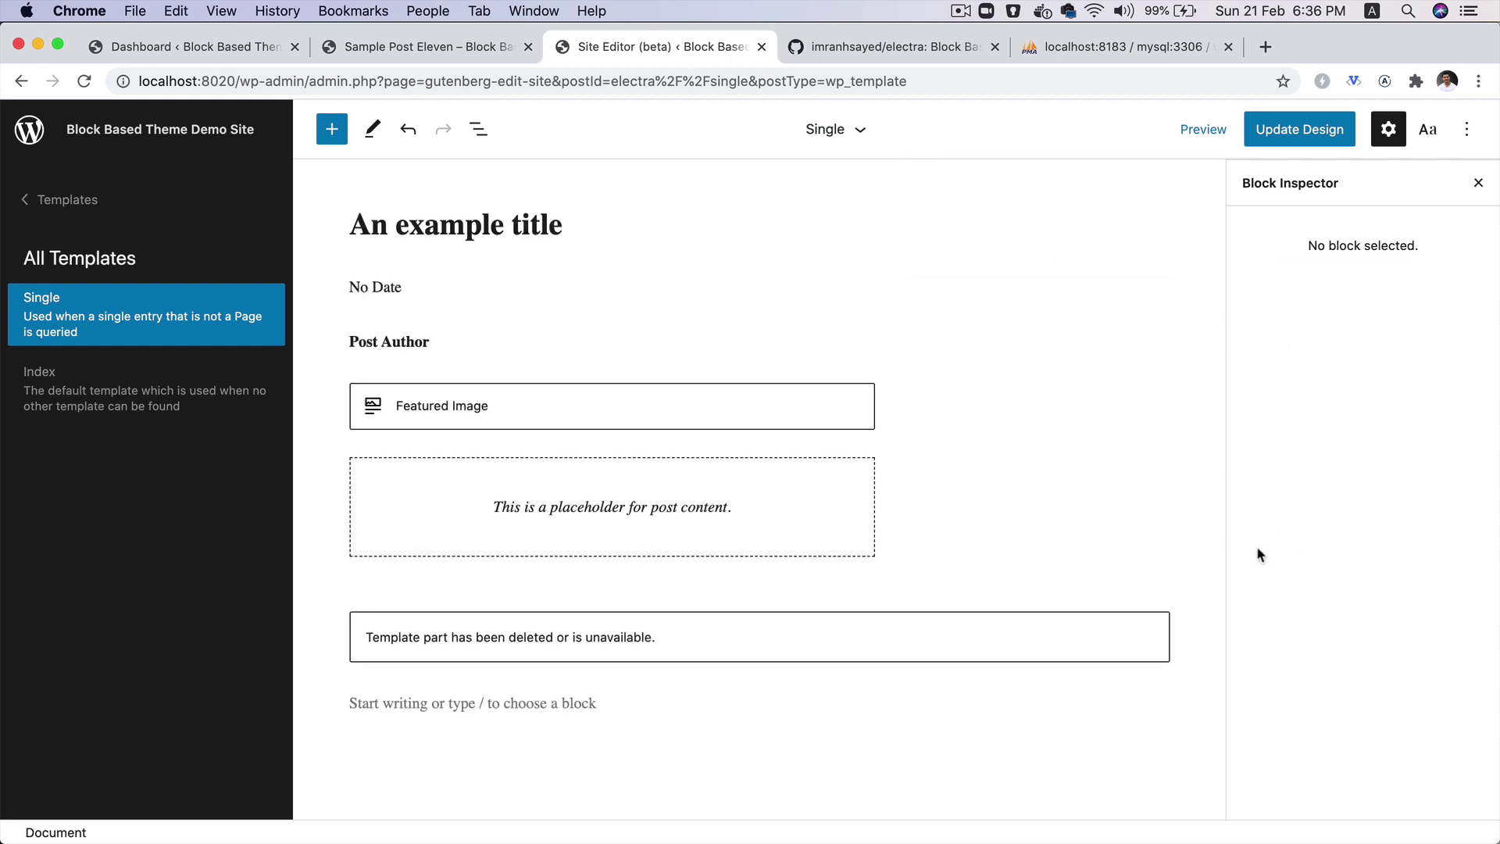
pyautogui.click(1008, 219)
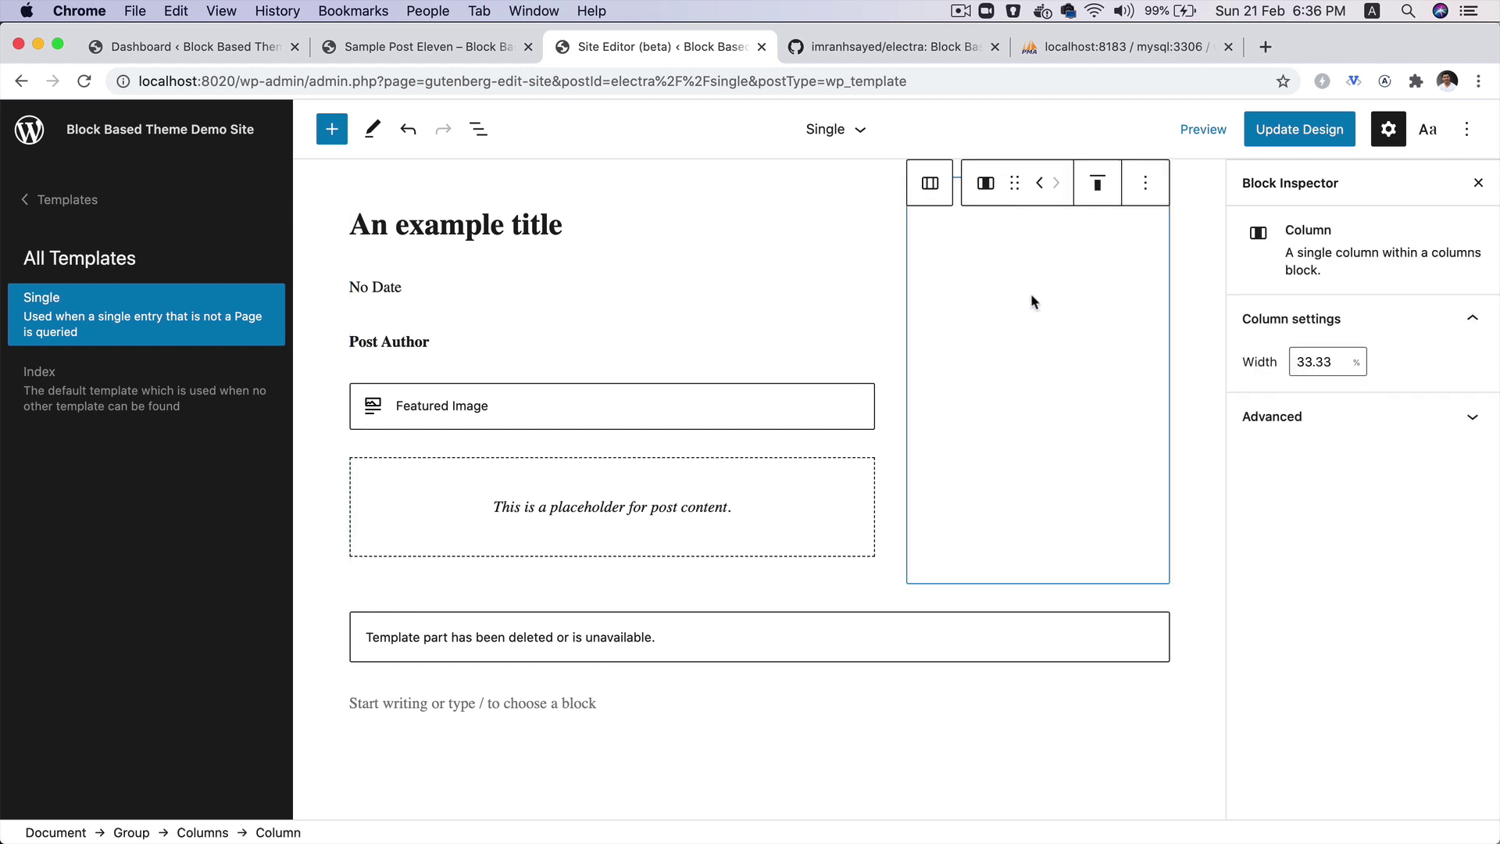
# Insert the existing Sidebar template part into the empty narrow column beside the post content.
pyautogui.scroll(1, 1030, 293)
pyautogui.click(1208, 305)
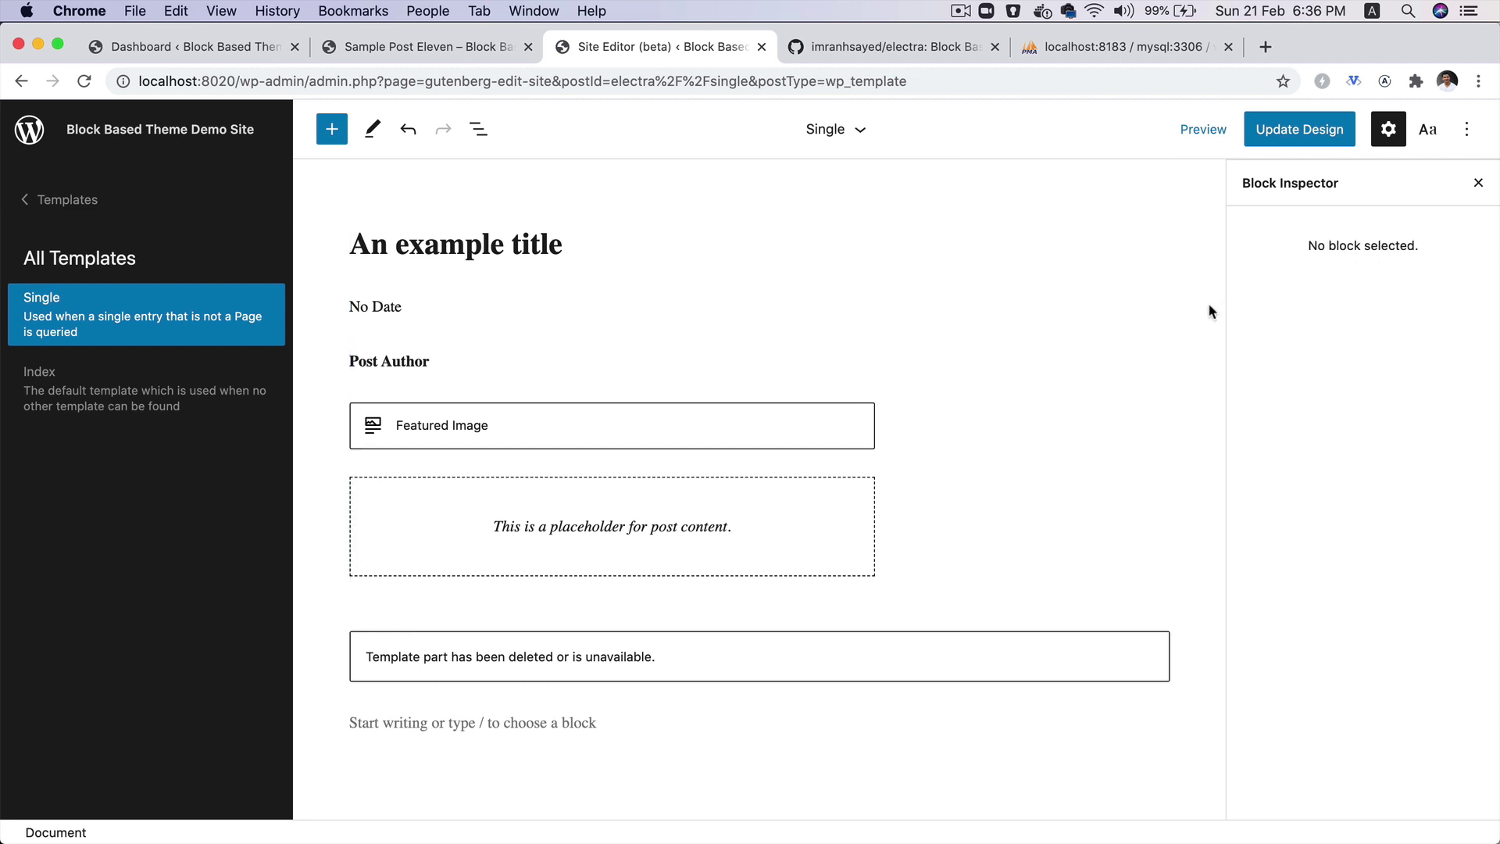
pyautogui.click(1007, 250)
pyautogui.click(1028, 230)
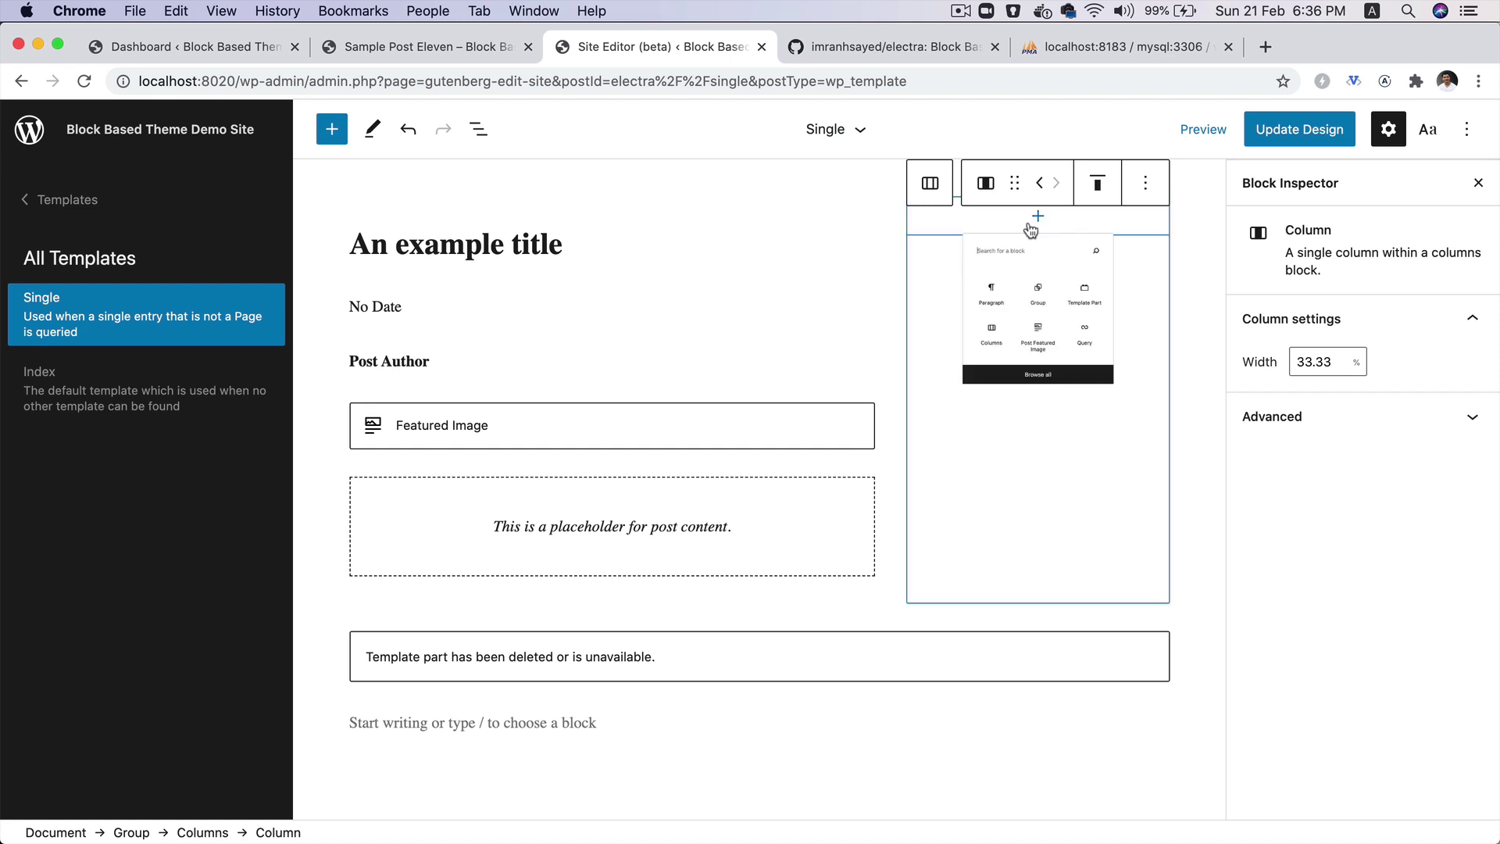
pyautogui.write('te')
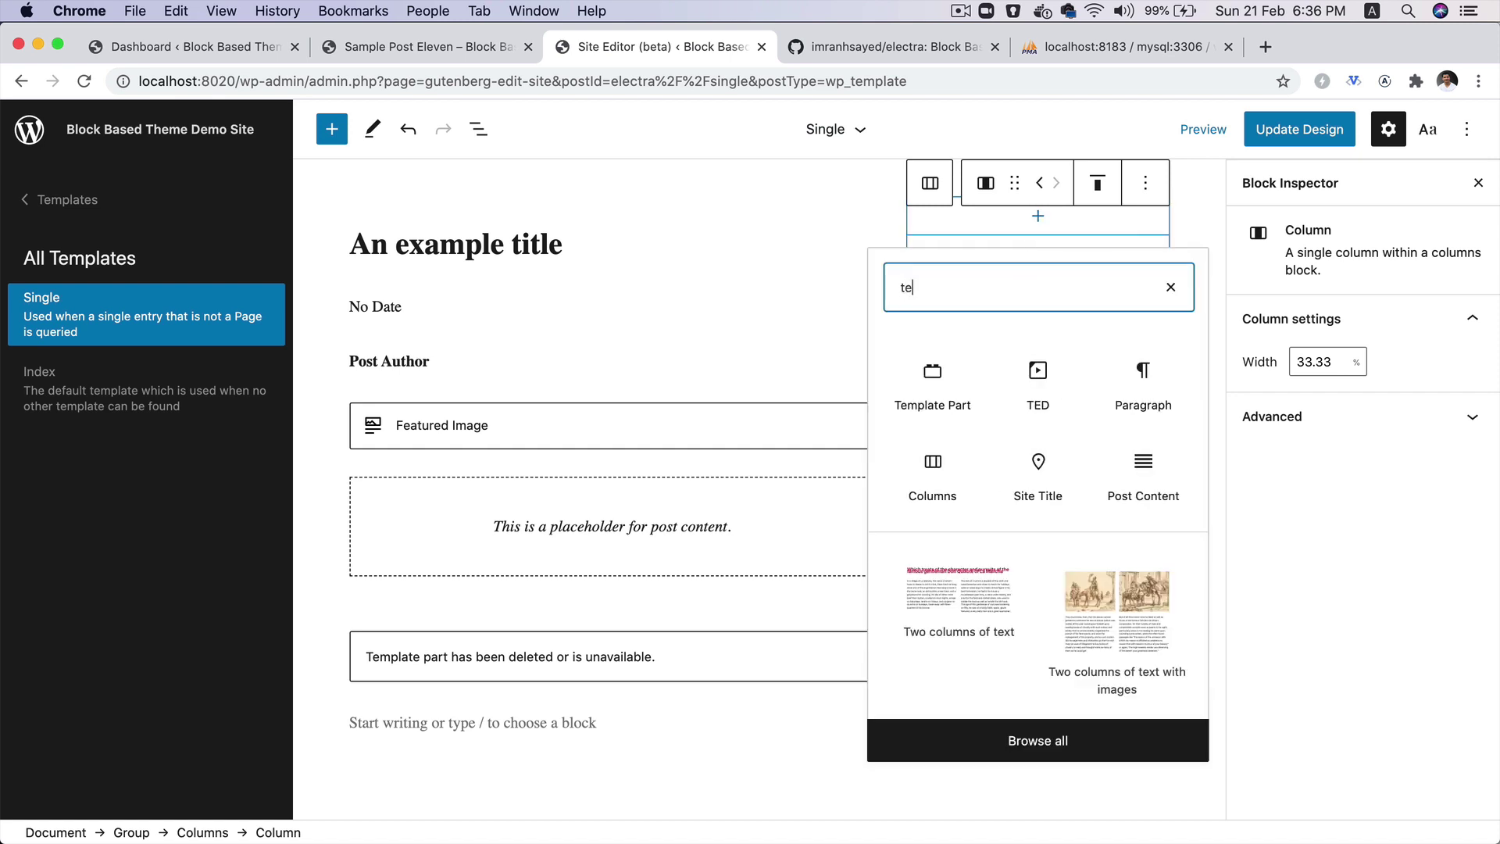
pyautogui.click(947, 400)
pyautogui.click(985, 340)
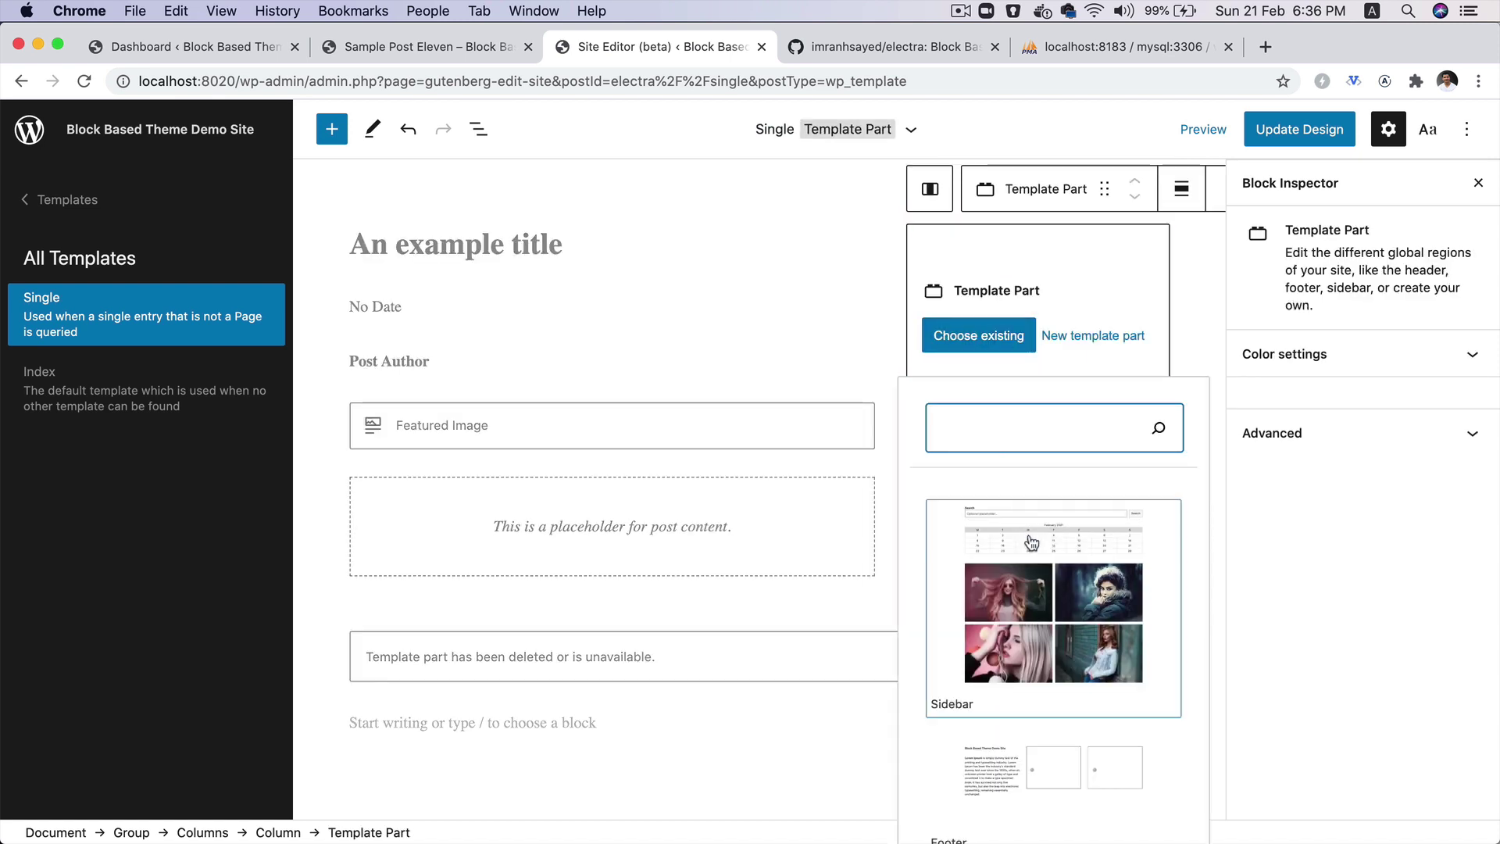
pyautogui.click(1023, 586)
# Remove the unavailable Template Part block below the content columns.
pyautogui.scroll(-3, 812, 595)
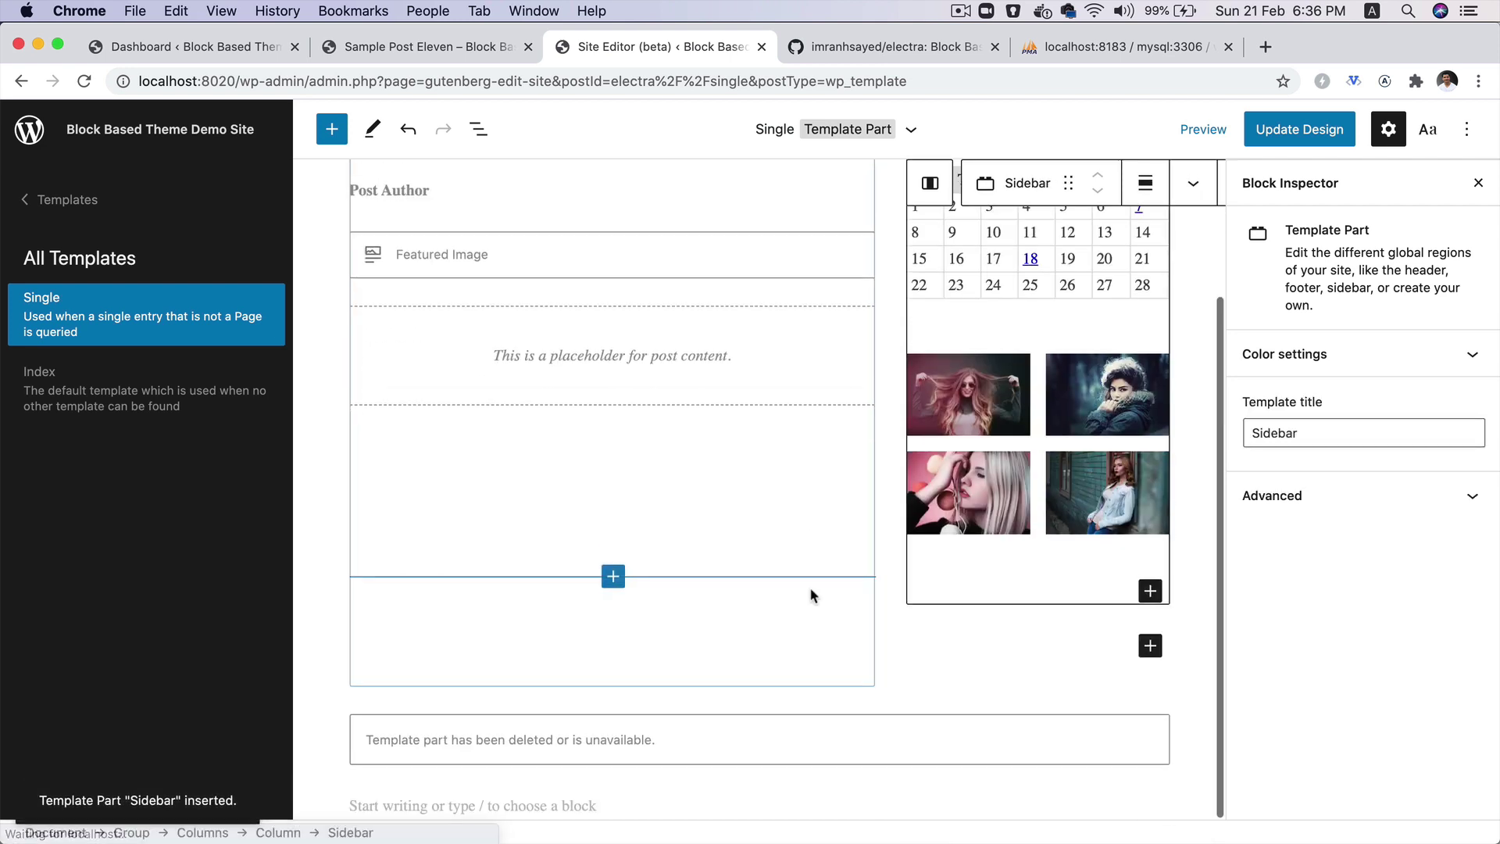
pyautogui.click(663, 732)
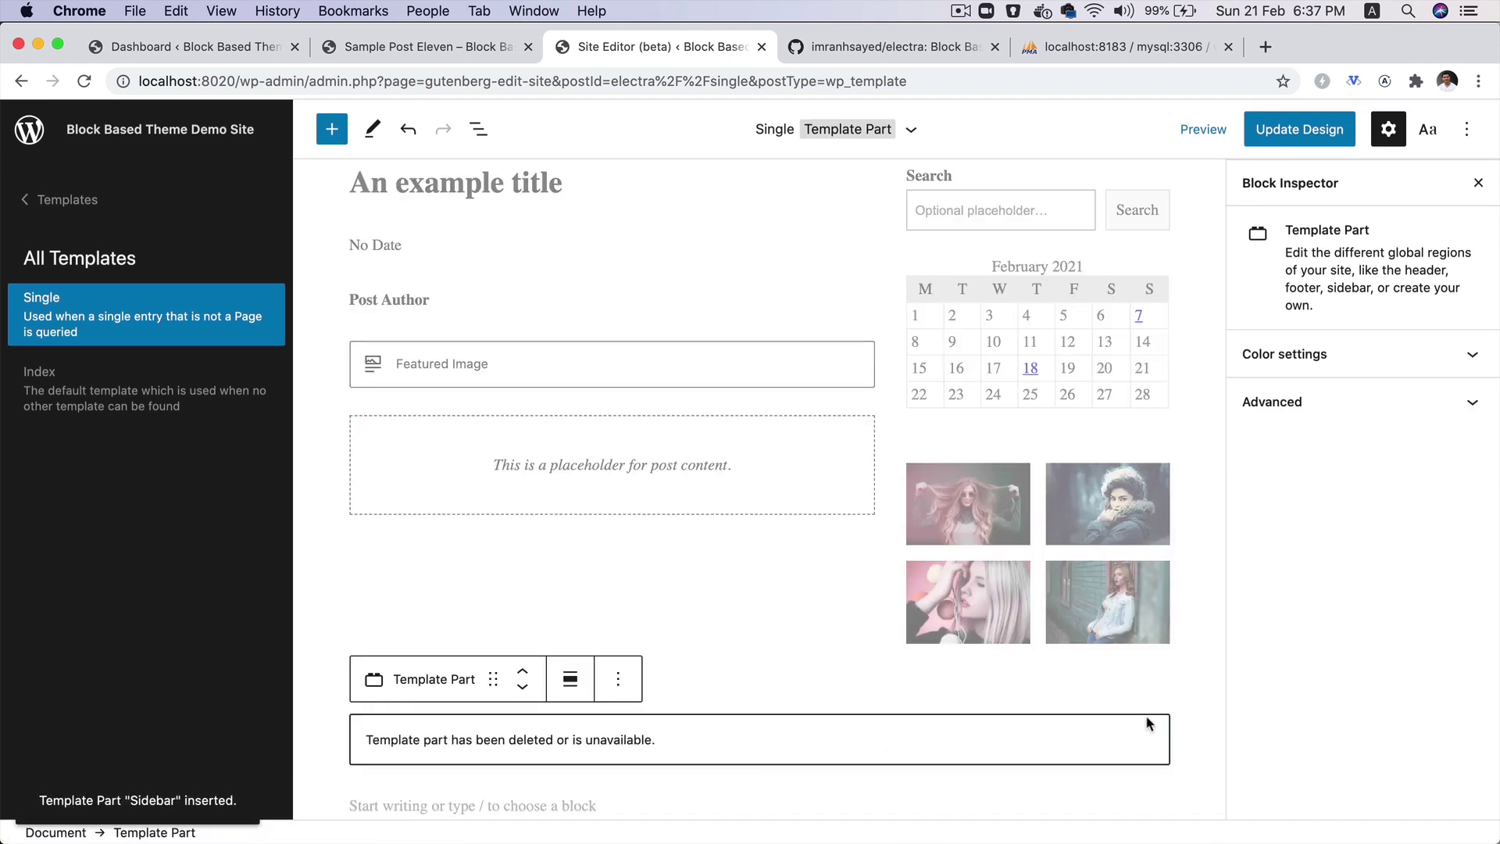
pyautogui.click(618, 678)
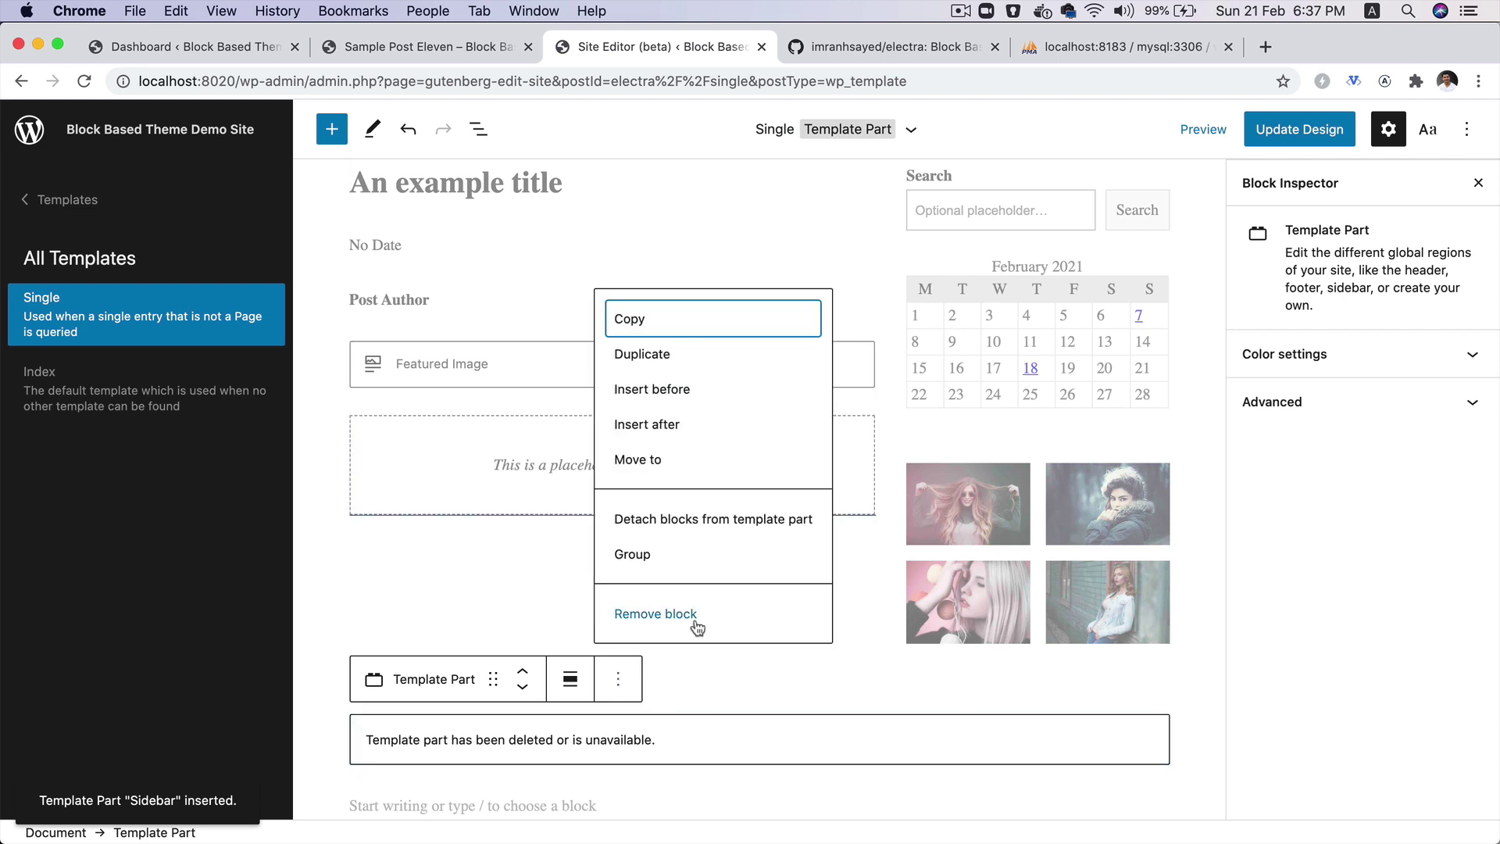
pyautogui.click(695, 623)
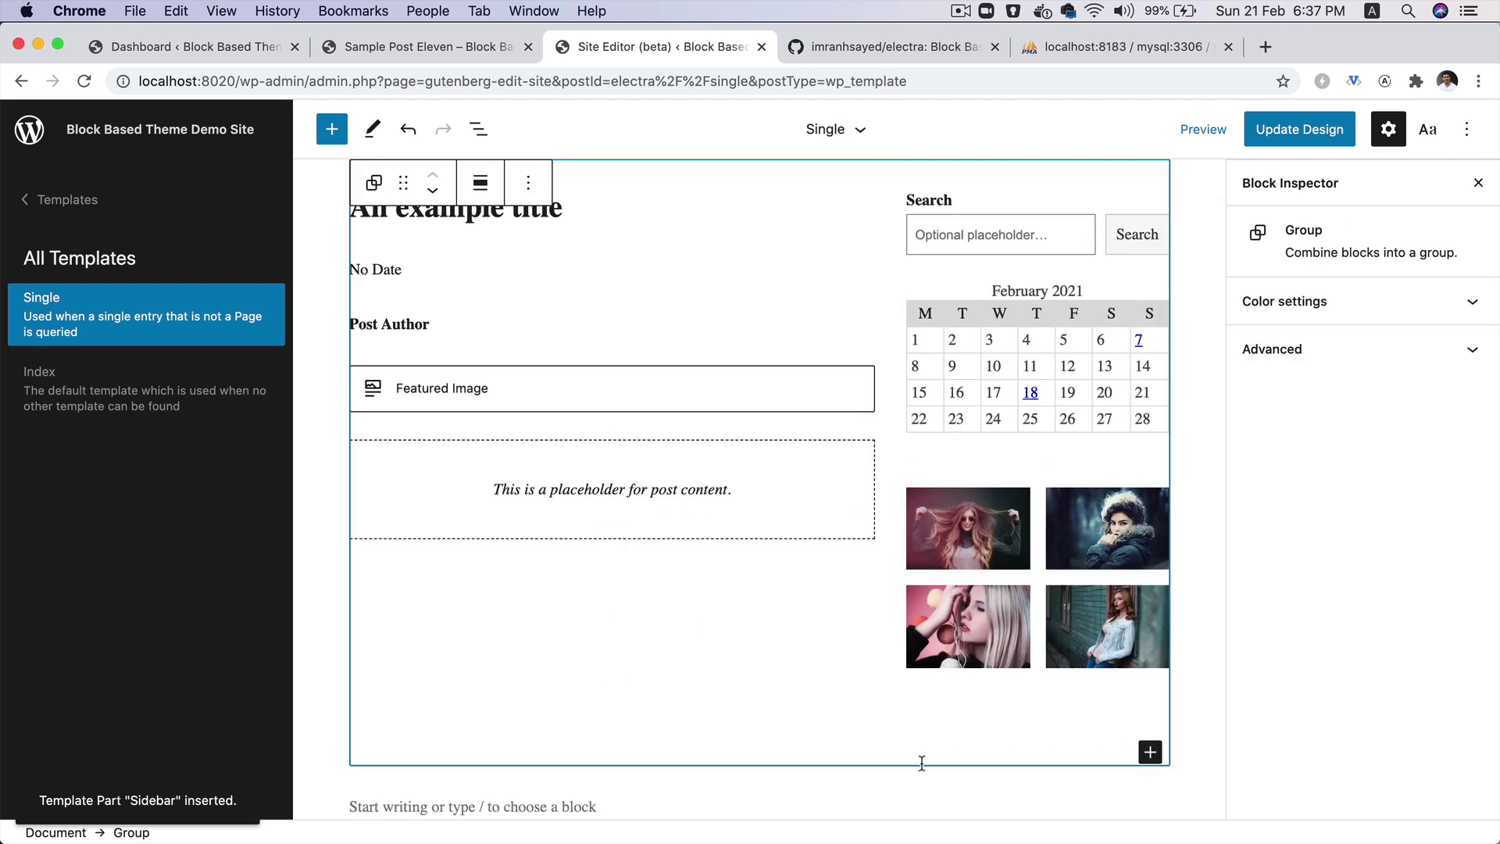
# Try to insert the existing Header template part inside the main content Group and move it above the columns.
pyautogui.click(764, 752)
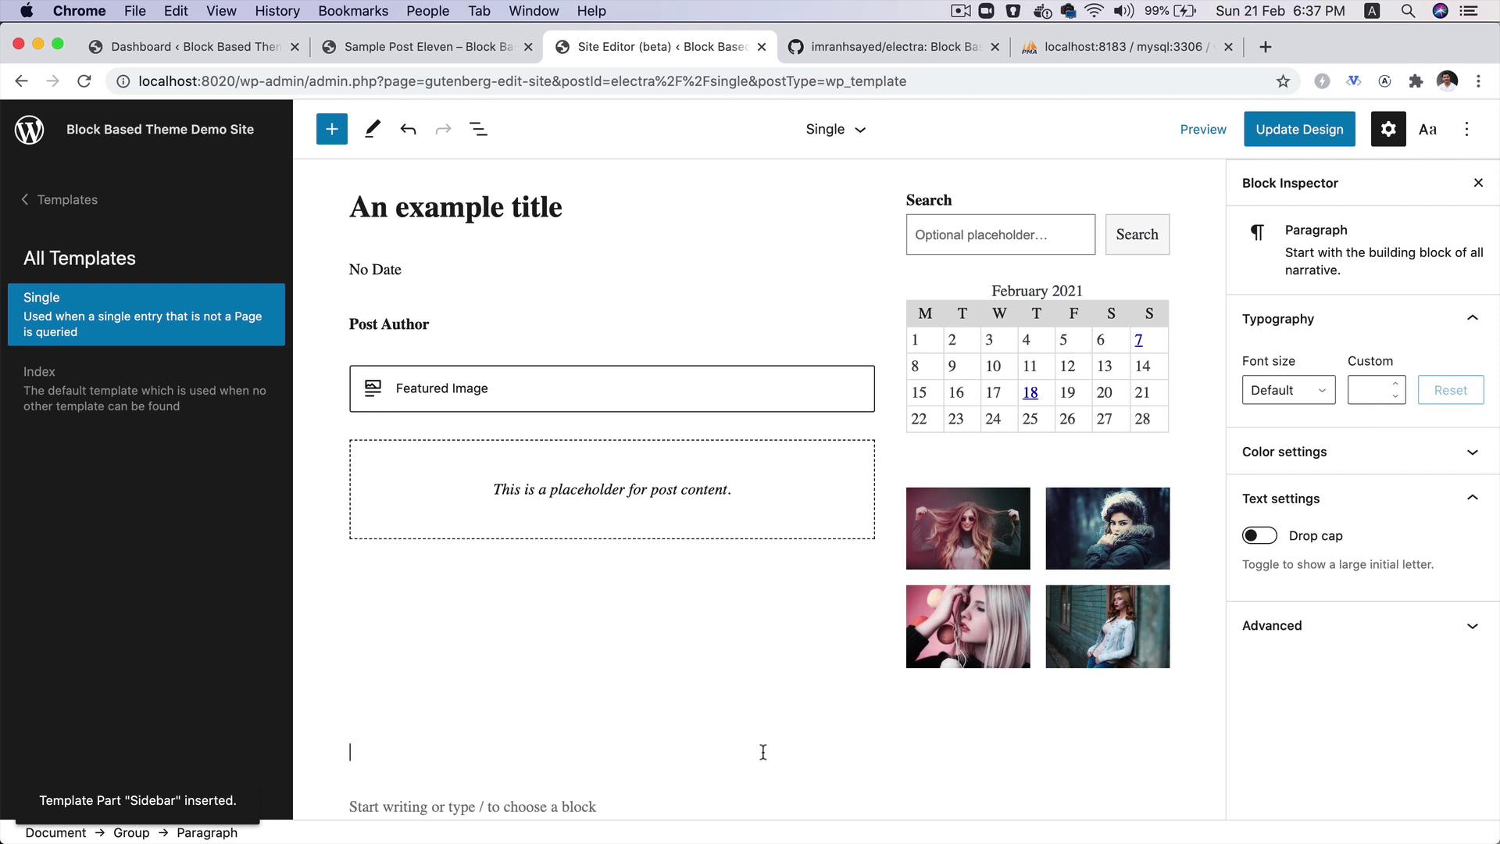
pyautogui.write('/te')
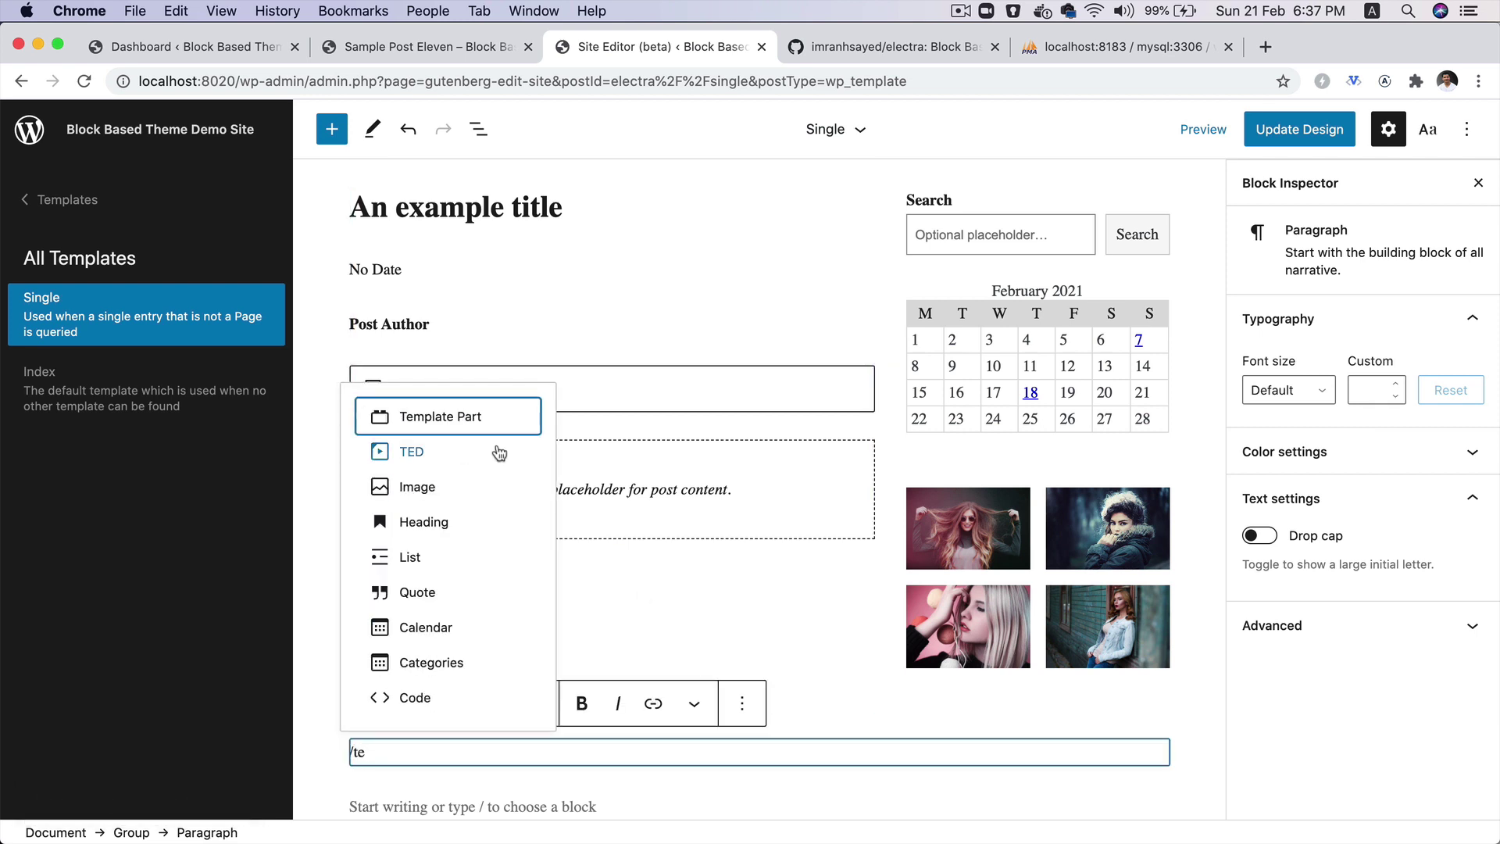
pyautogui.click(469, 414)
pyautogui.click(421, 761)
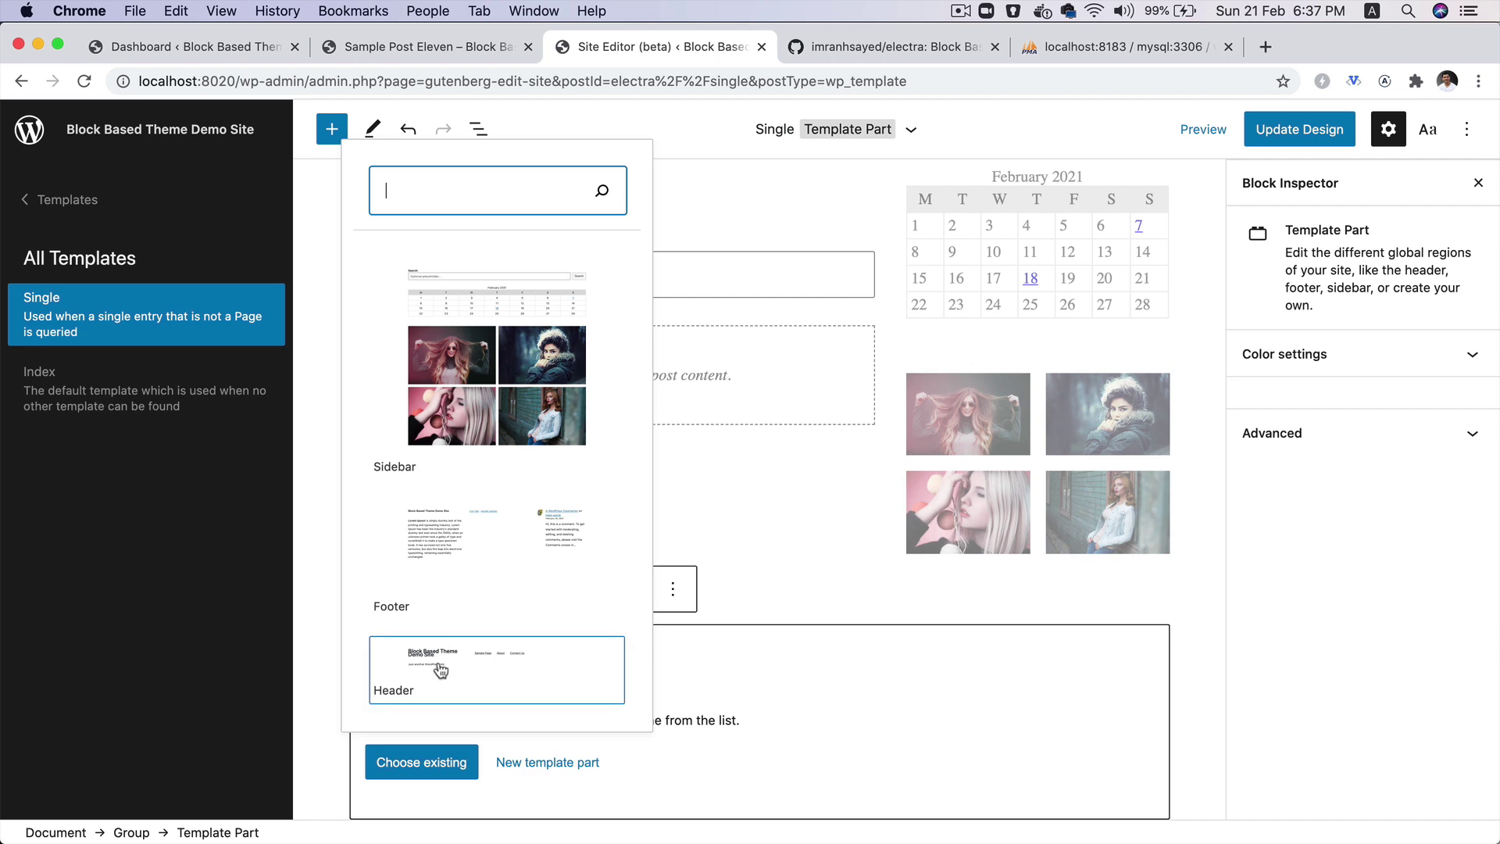
pyautogui.click(441, 675)
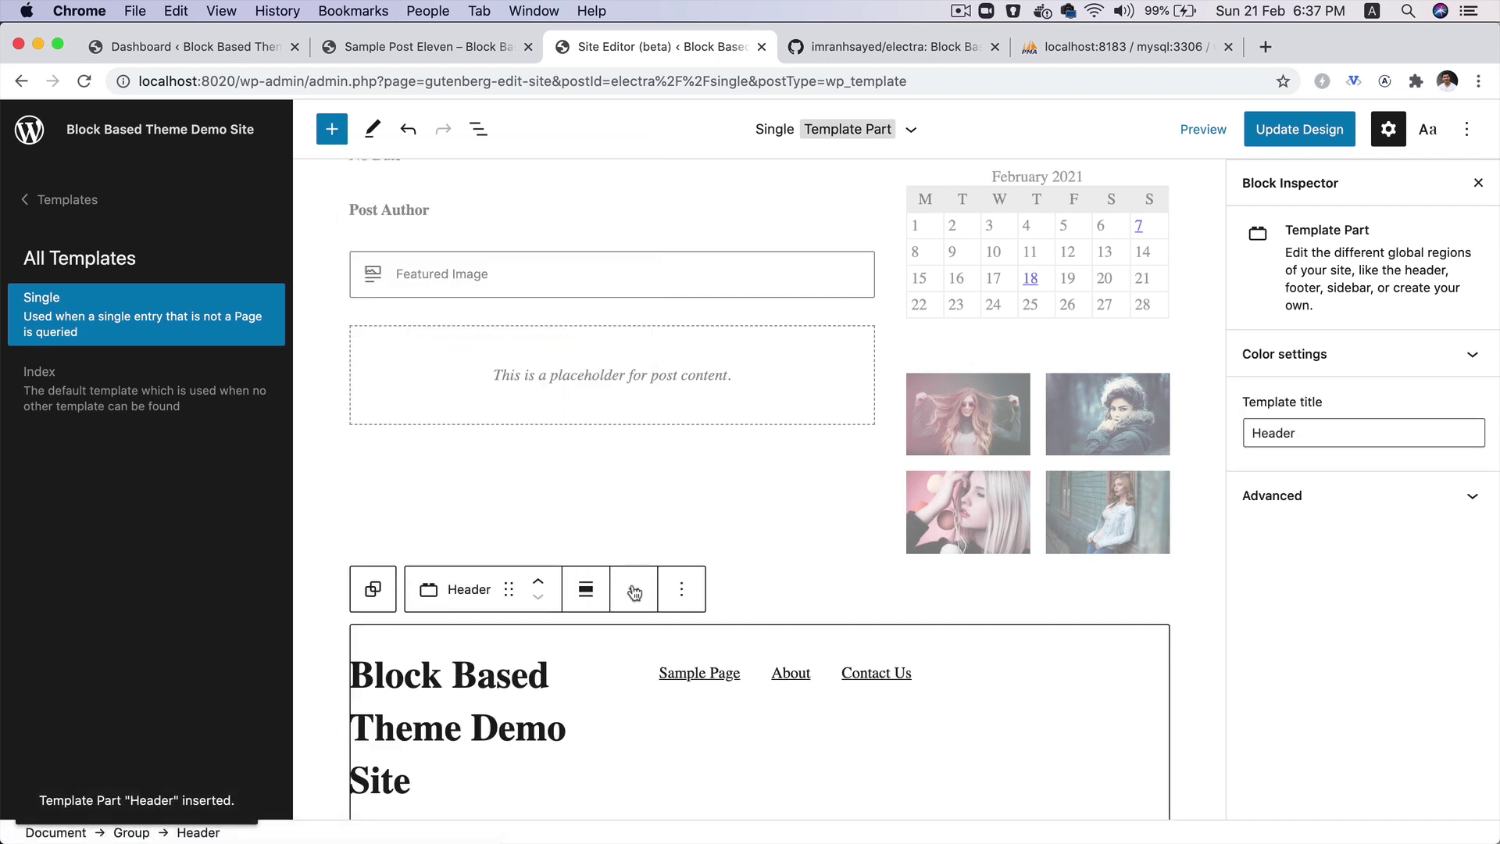
pyautogui.click(538, 582)
pyautogui.scroll(-5, 541, 582)
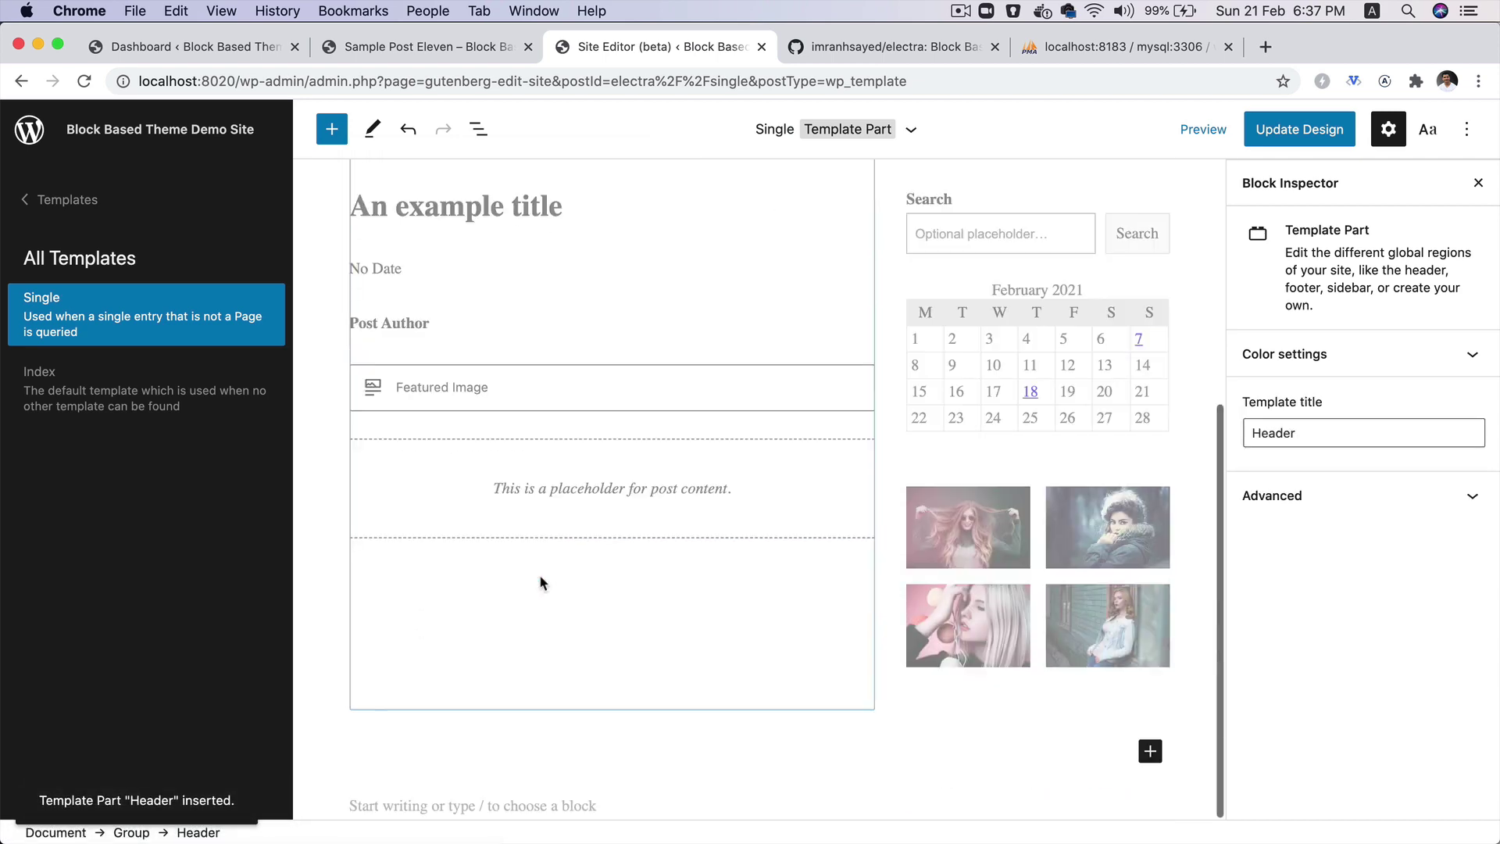
pyautogui.click(669, 756)
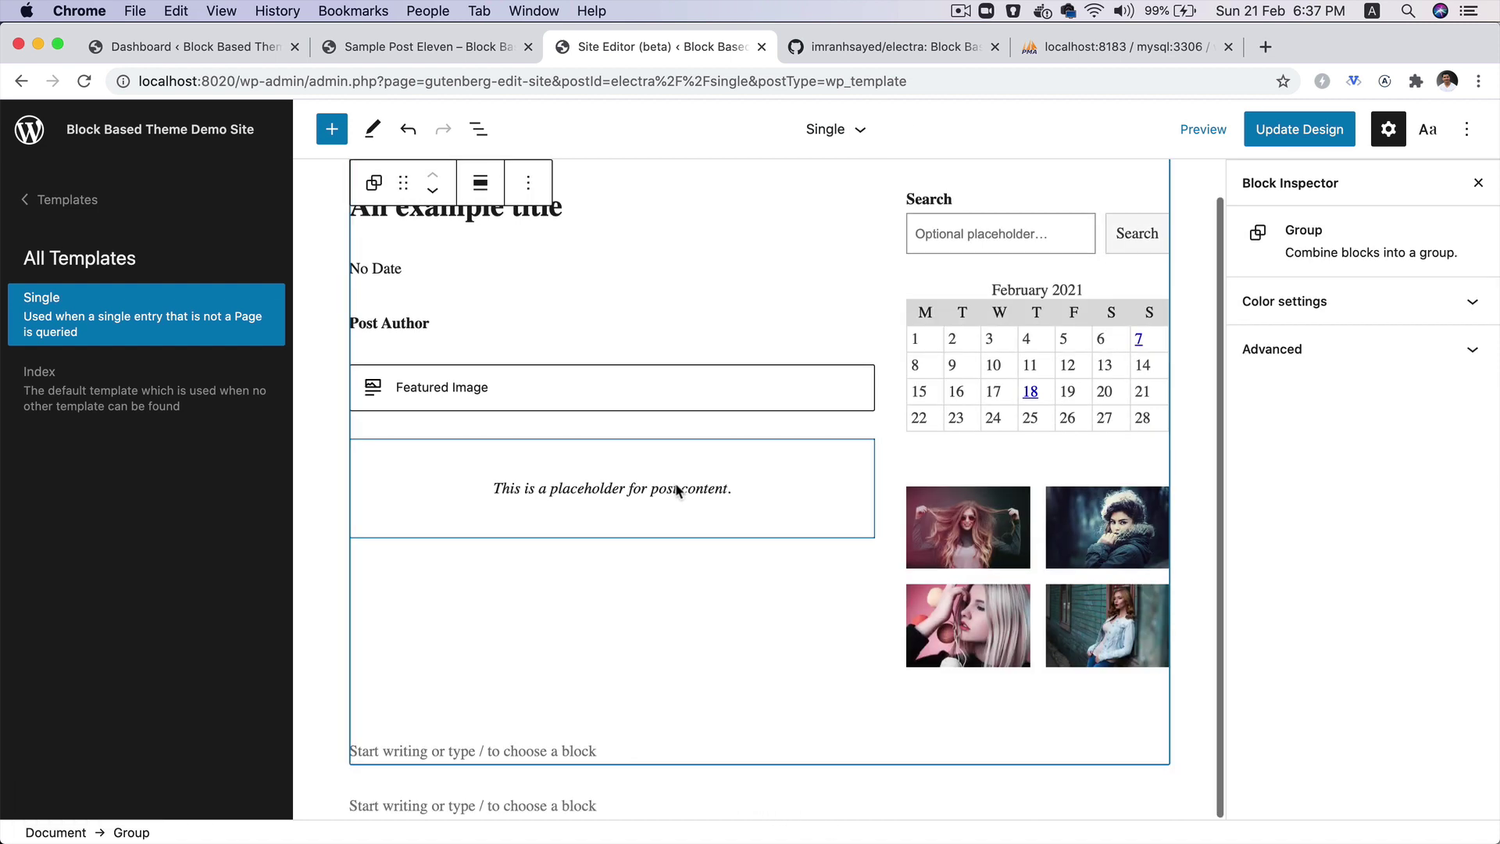
# Insert the existing Header template part outside the main Group at document level and move it above the Group.
pyautogui.click(492, 809)
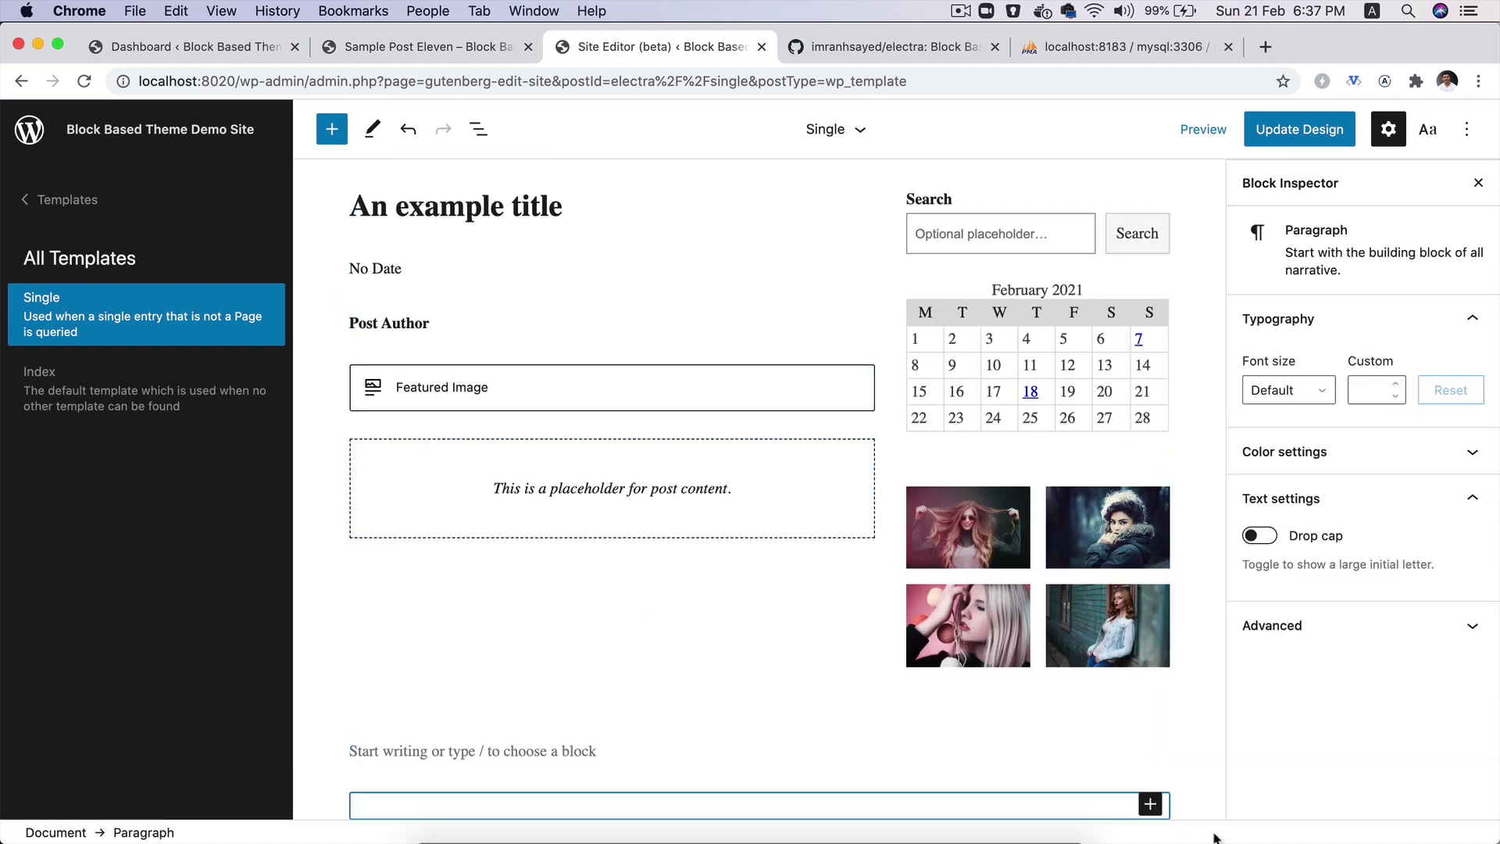
pyautogui.click(1149, 805)
pyautogui.write('te')
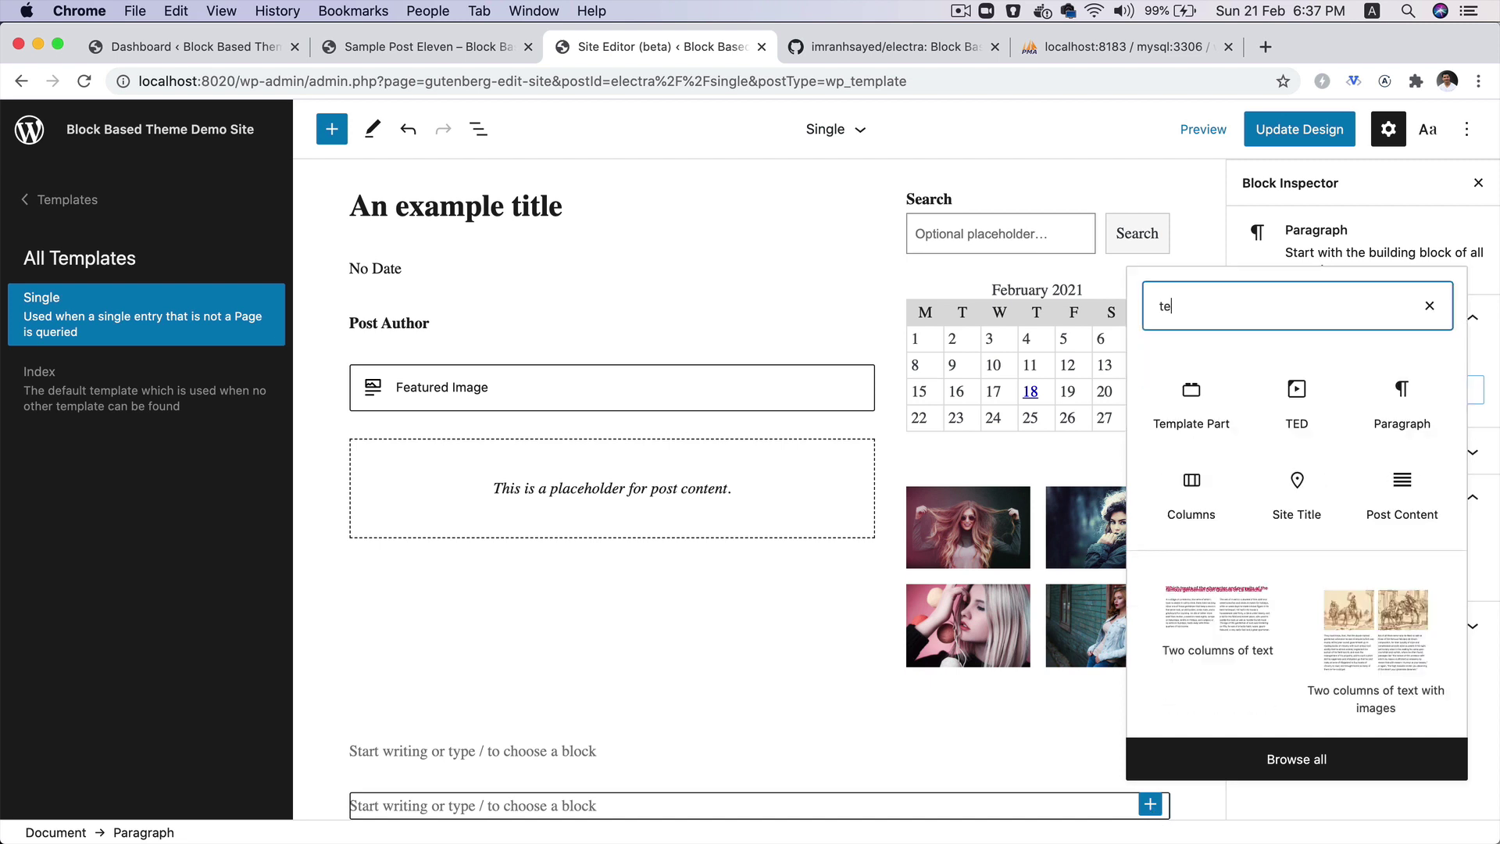
pyautogui.click(1188, 391)
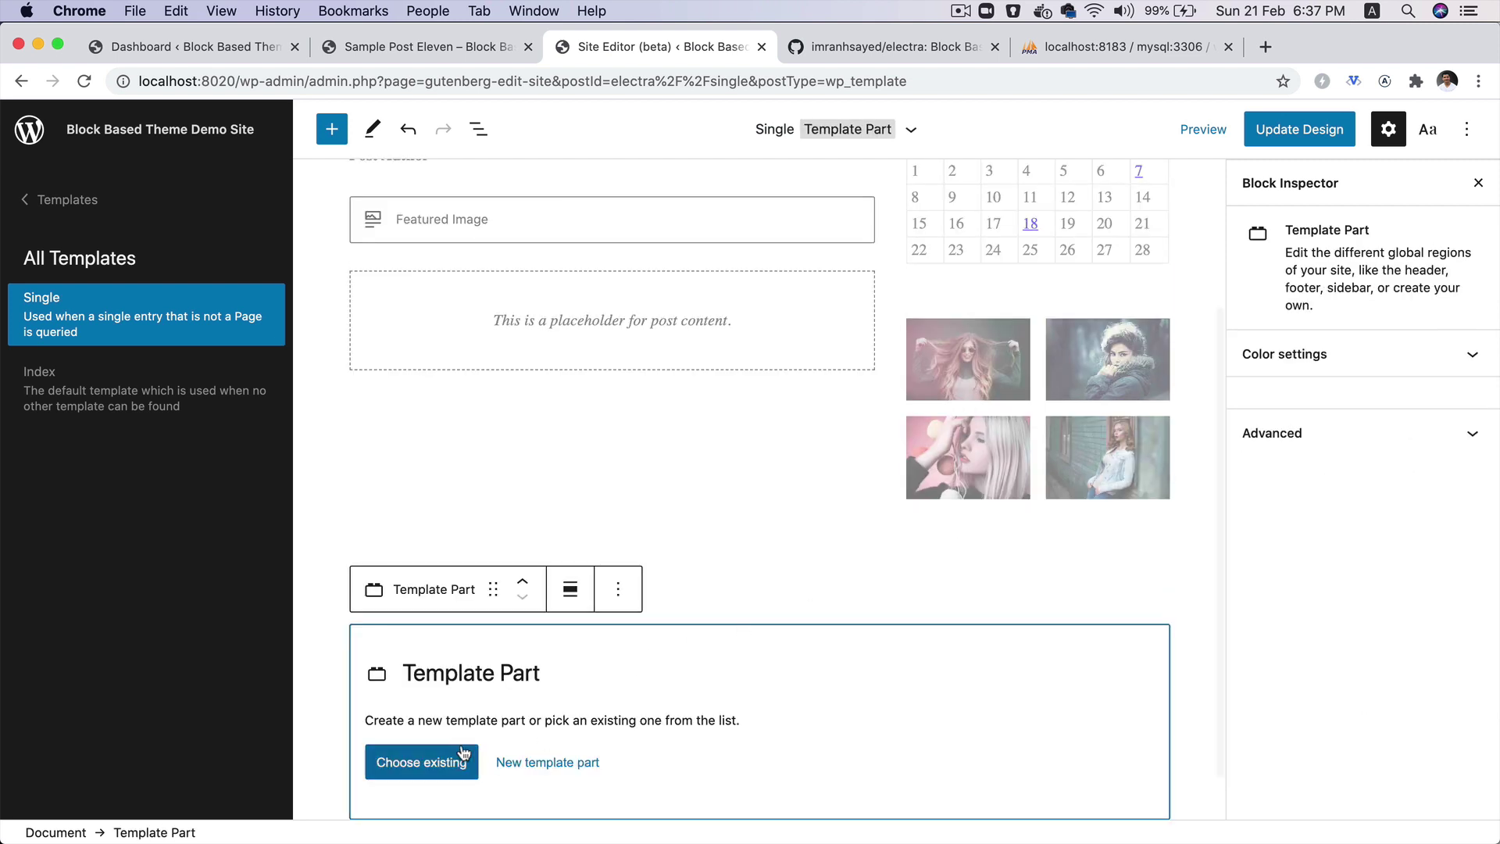
pyautogui.click(439, 760)
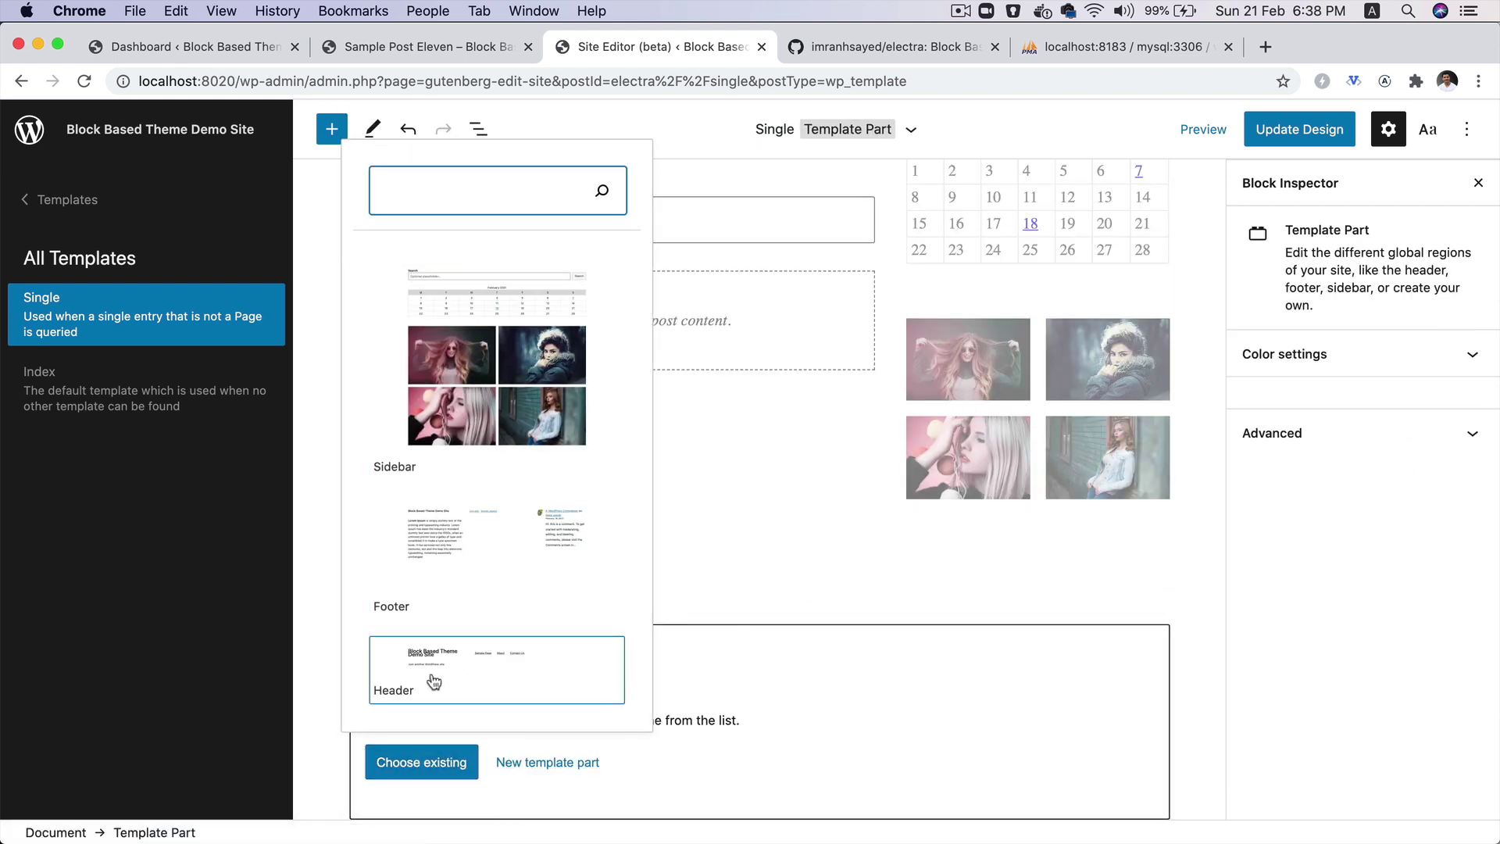
pyautogui.click(427, 678)
pyautogui.click(483, 580)
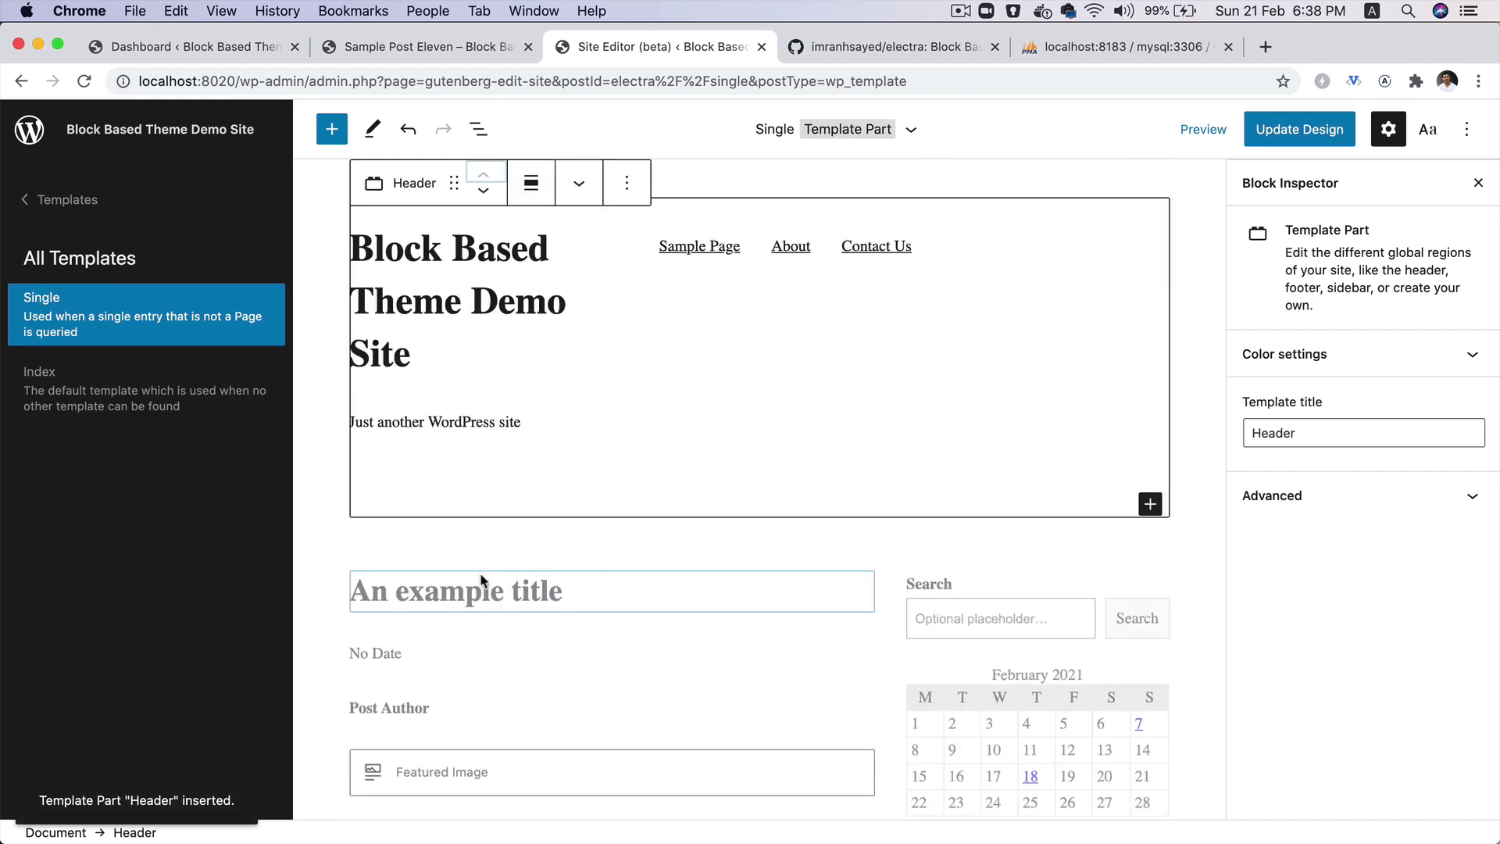
# Review the template's block structure and select the main content Group following the Header.
pyautogui.scroll(-5, 481, 576)
pyautogui.click(478, 128)
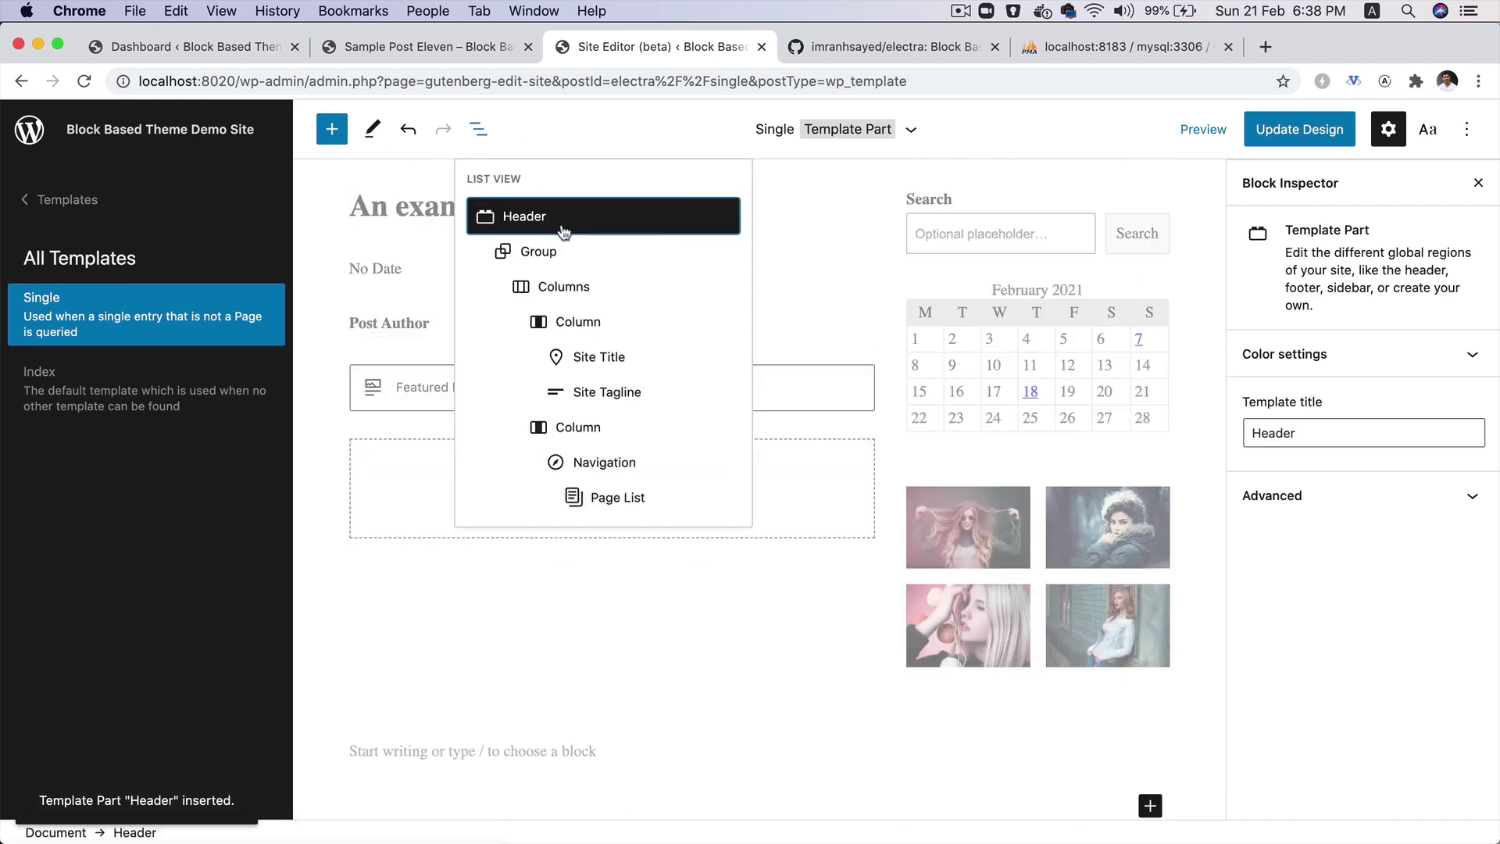
pyautogui.click(478, 128)
pyautogui.click(478, 128)
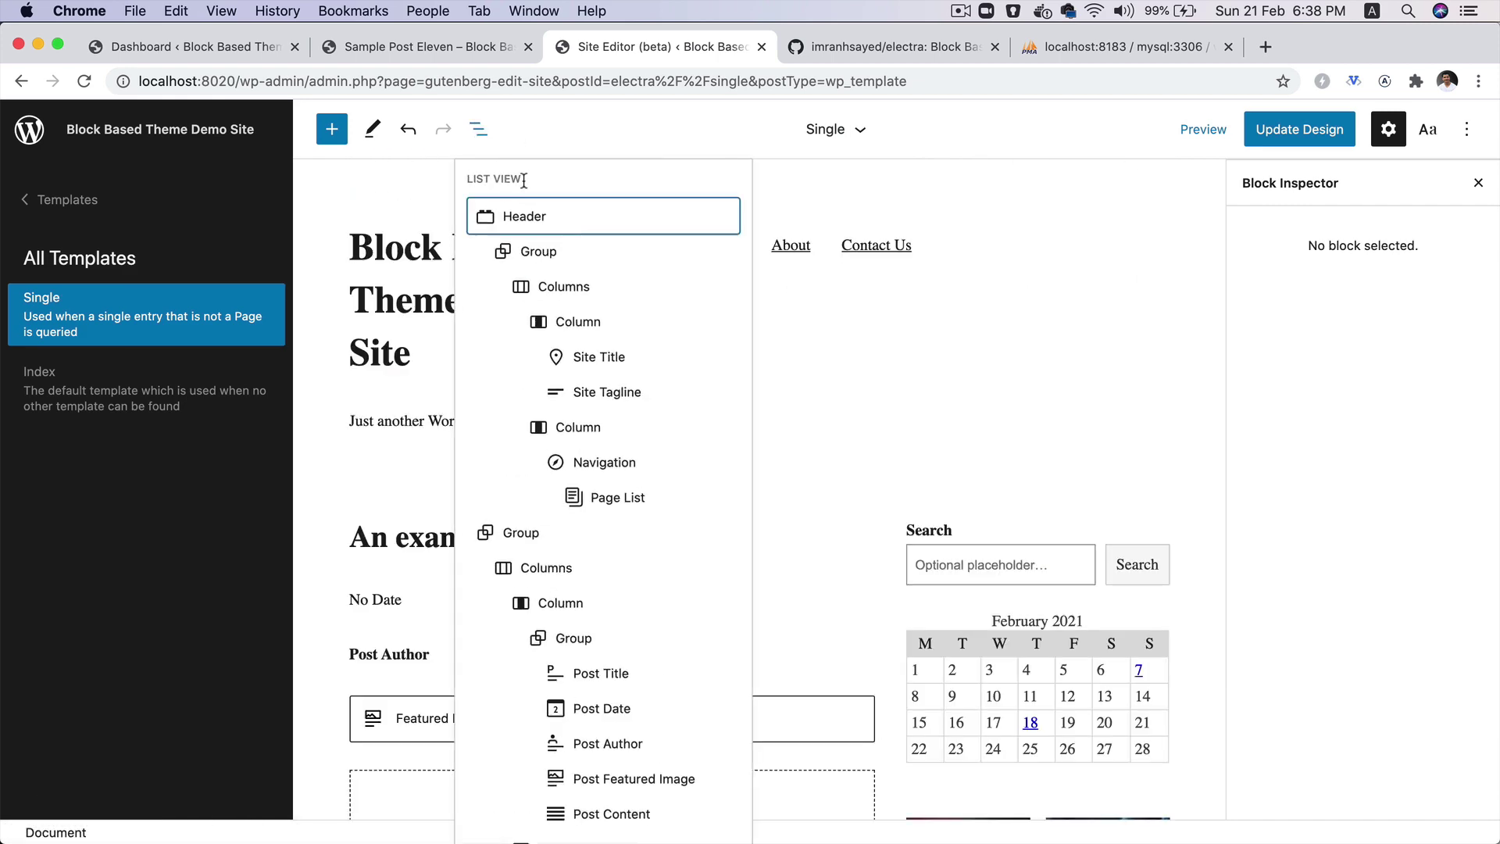
pyautogui.click(550, 534)
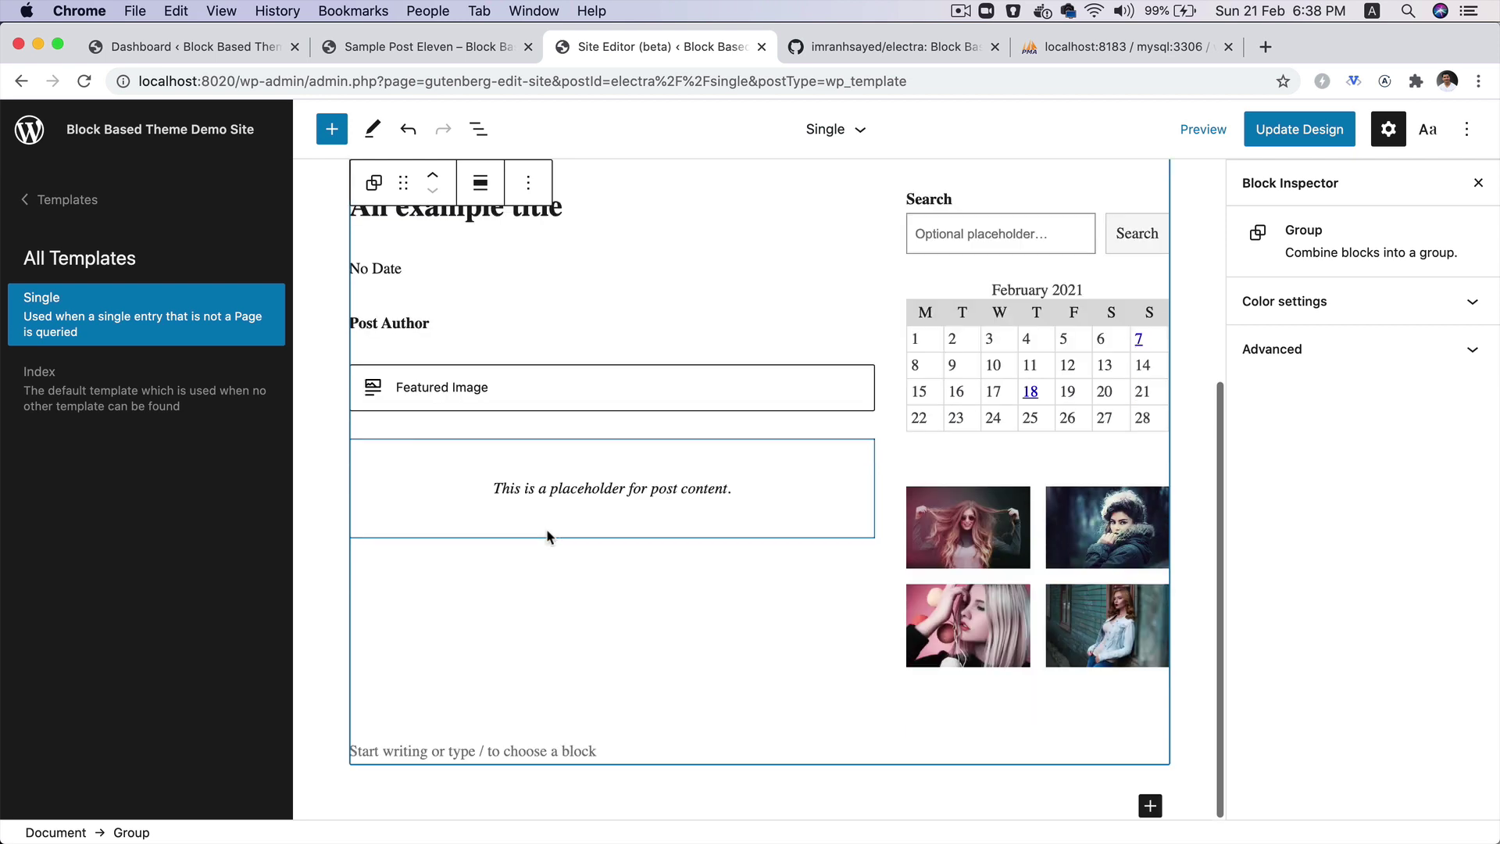
# Insert the existing Footer template part below the main content Group and save the Single template.
pyautogui.click(1035, 813)
pyautogui.write('/te')
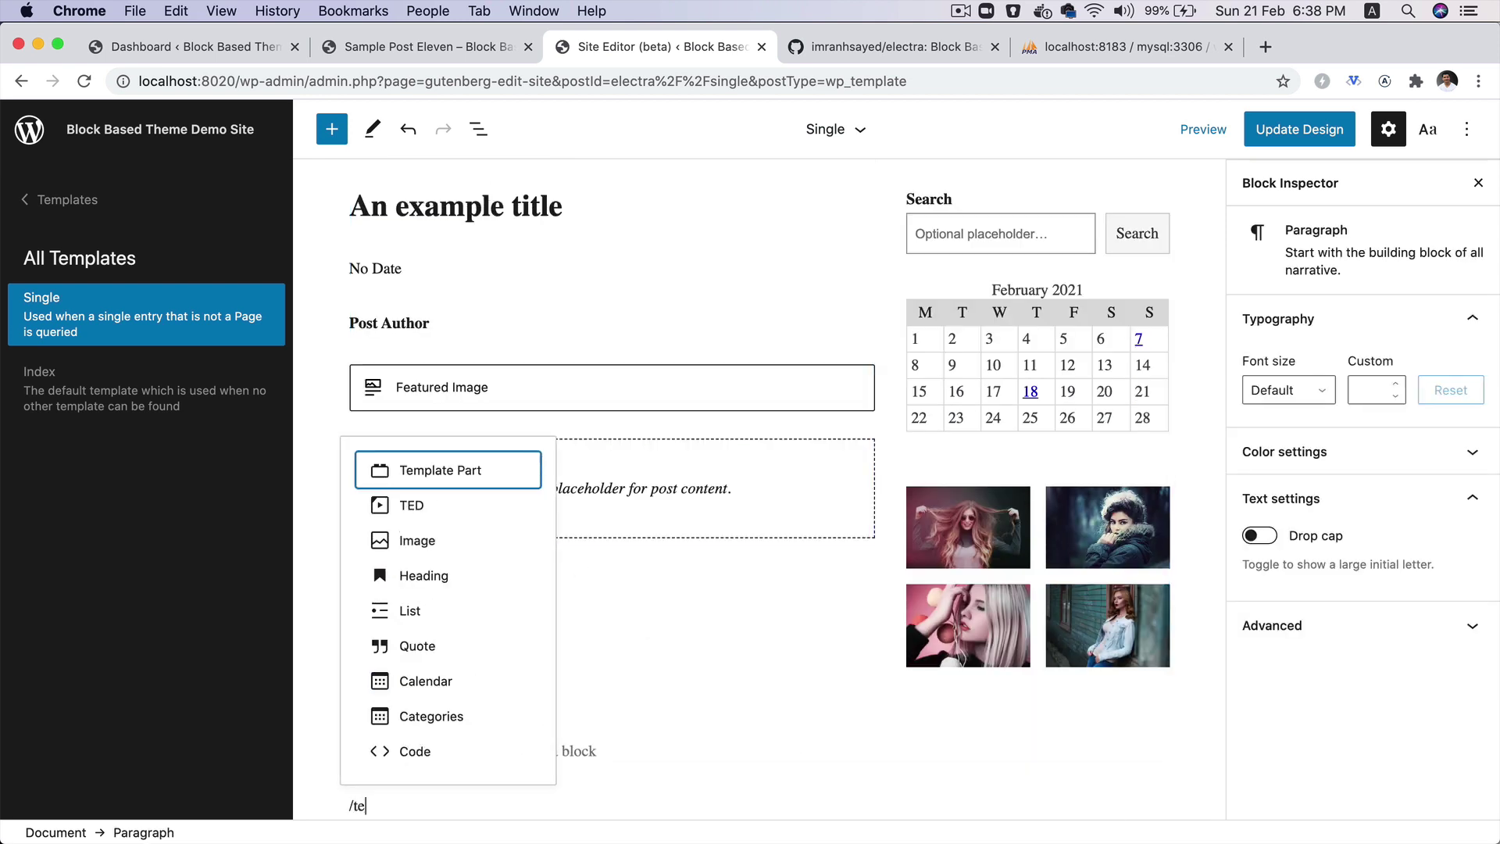
pyautogui.click(484, 467)
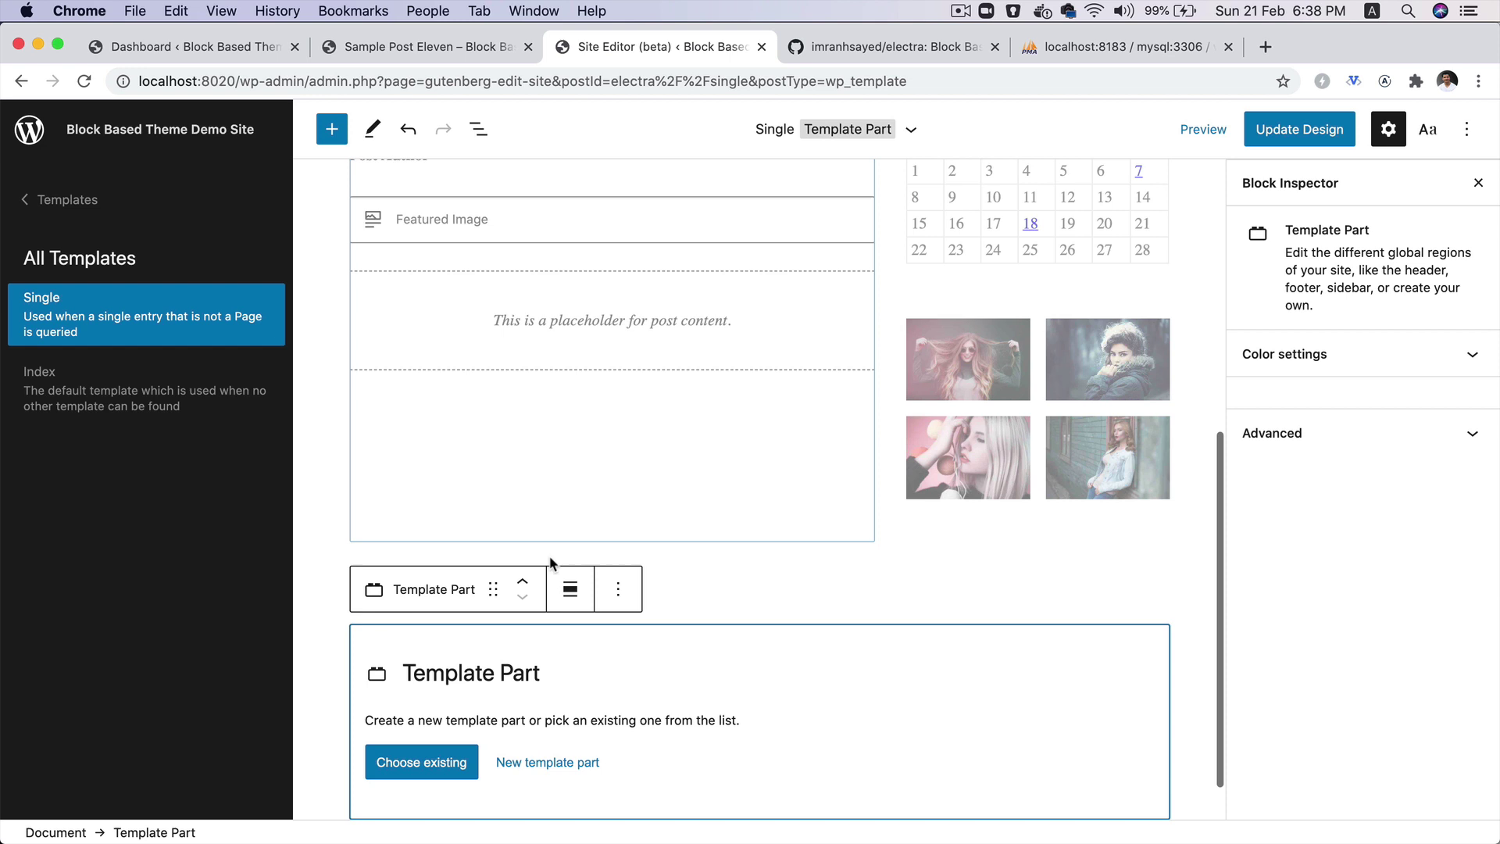
pyautogui.click(421, 762)
pyautogui.click(483, 602)
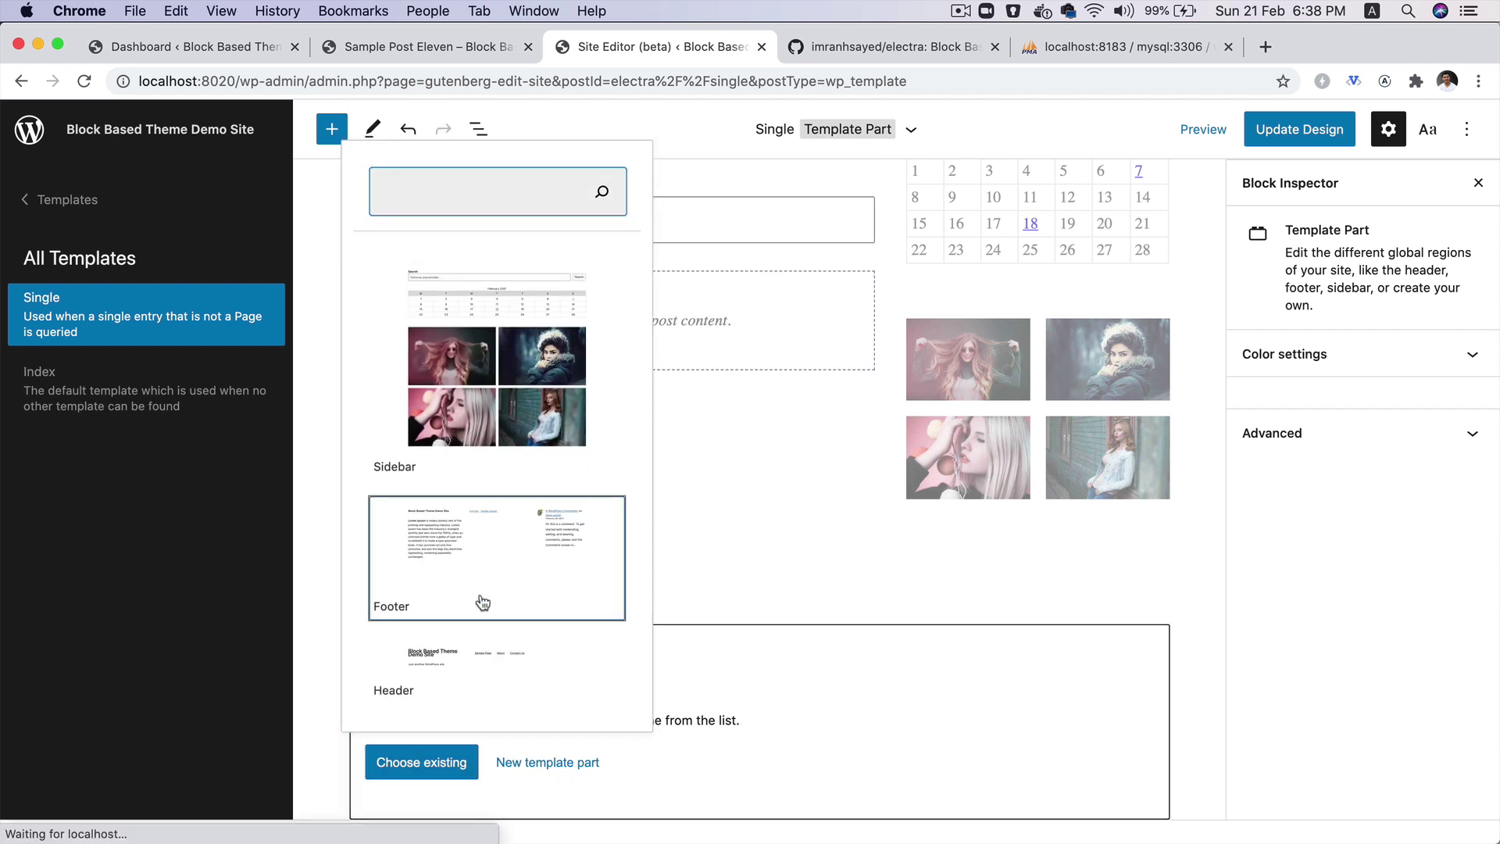
pyautogui.click(1340, 130)
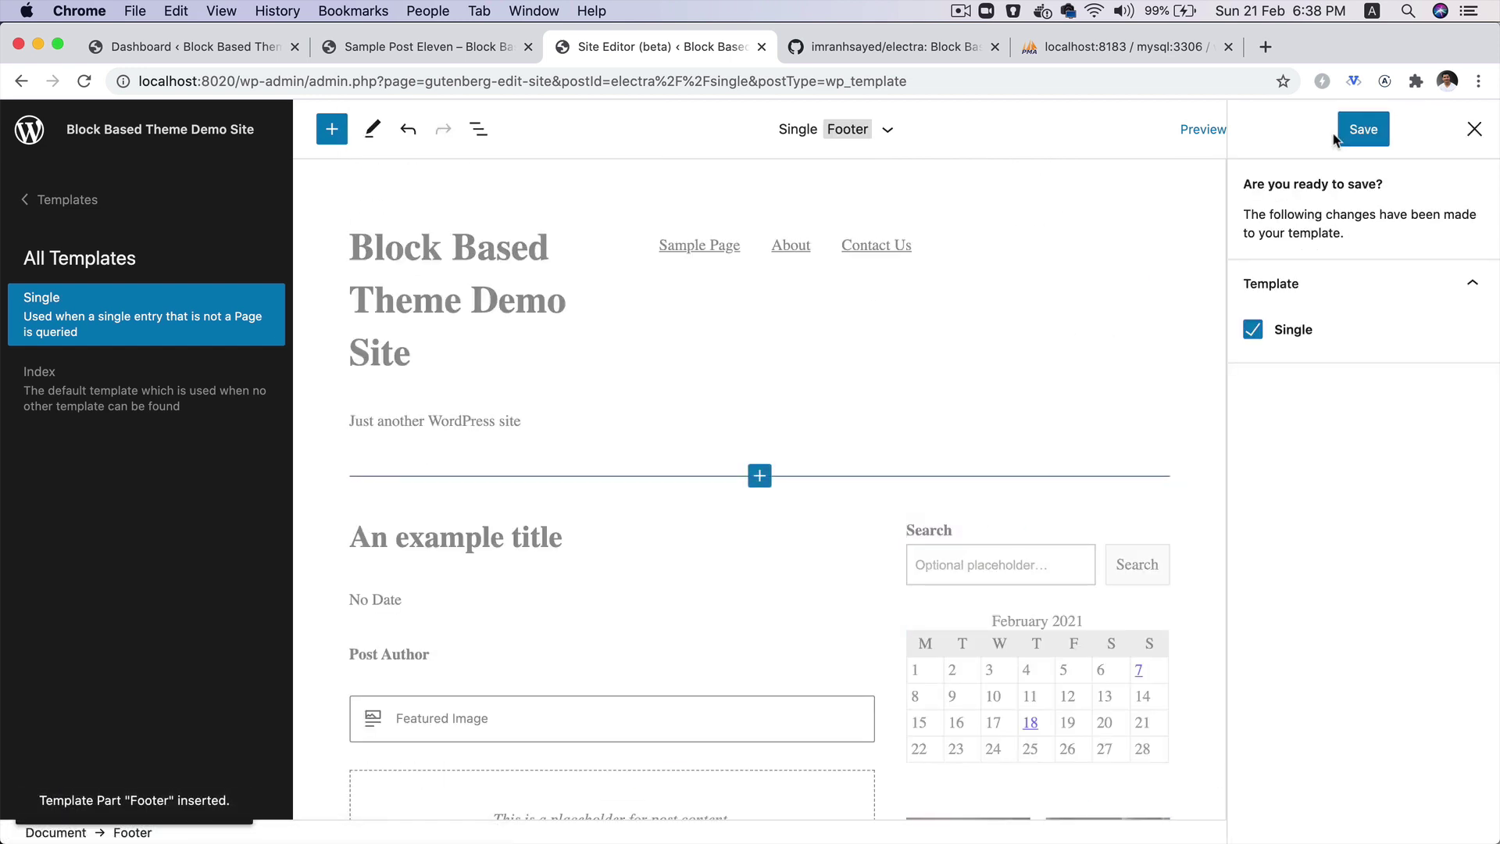
pyautogui.click(1363, 129)
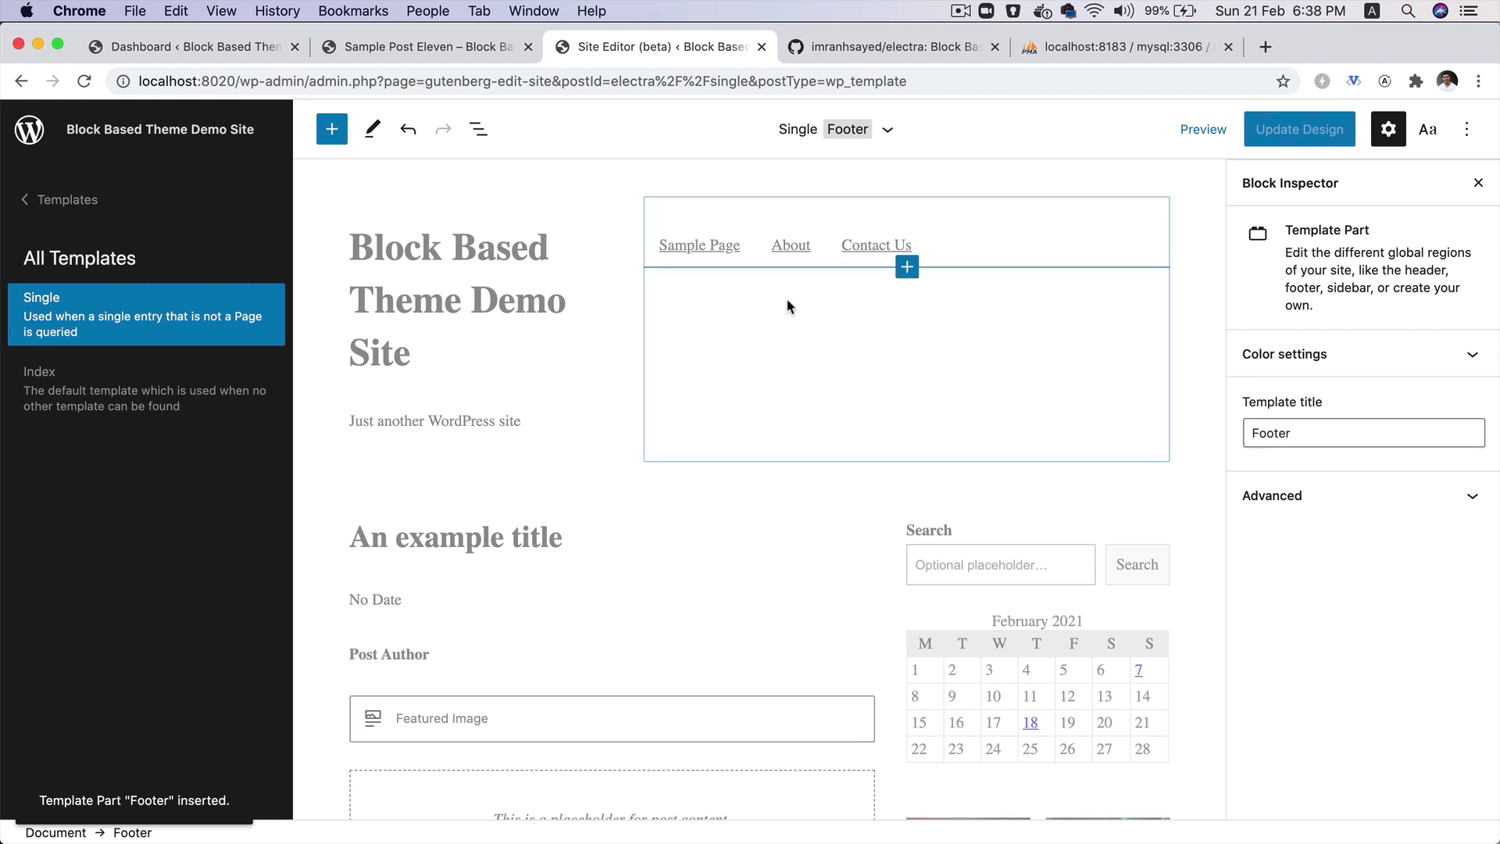
# Reload the saved Single template, show the site navigation, and check the template's wp_posts record in phpMyAdmin.
pyautogui.press('super+r')
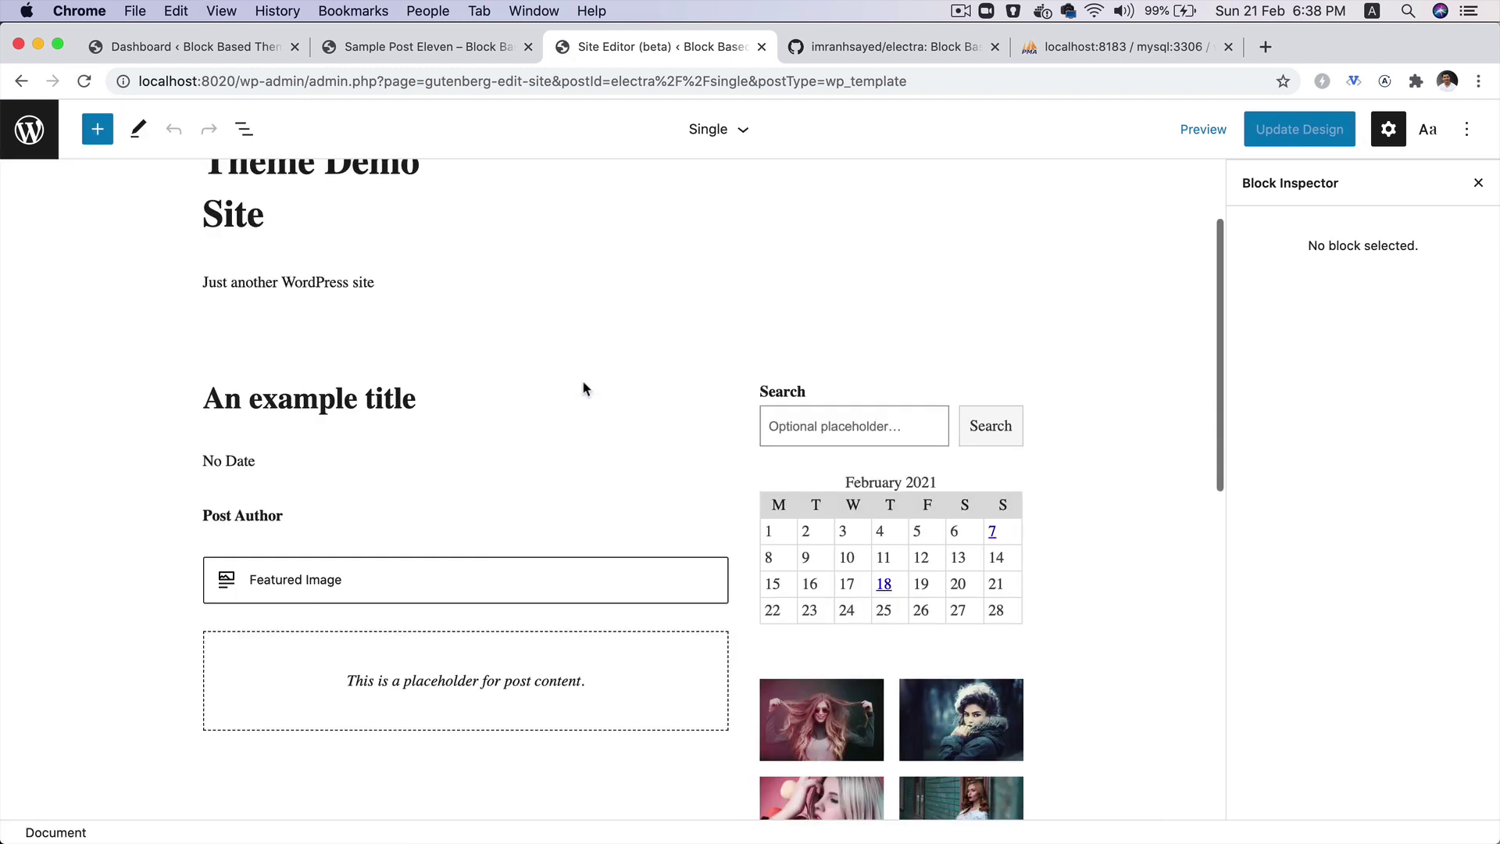
pyautogui.click(24, 131)
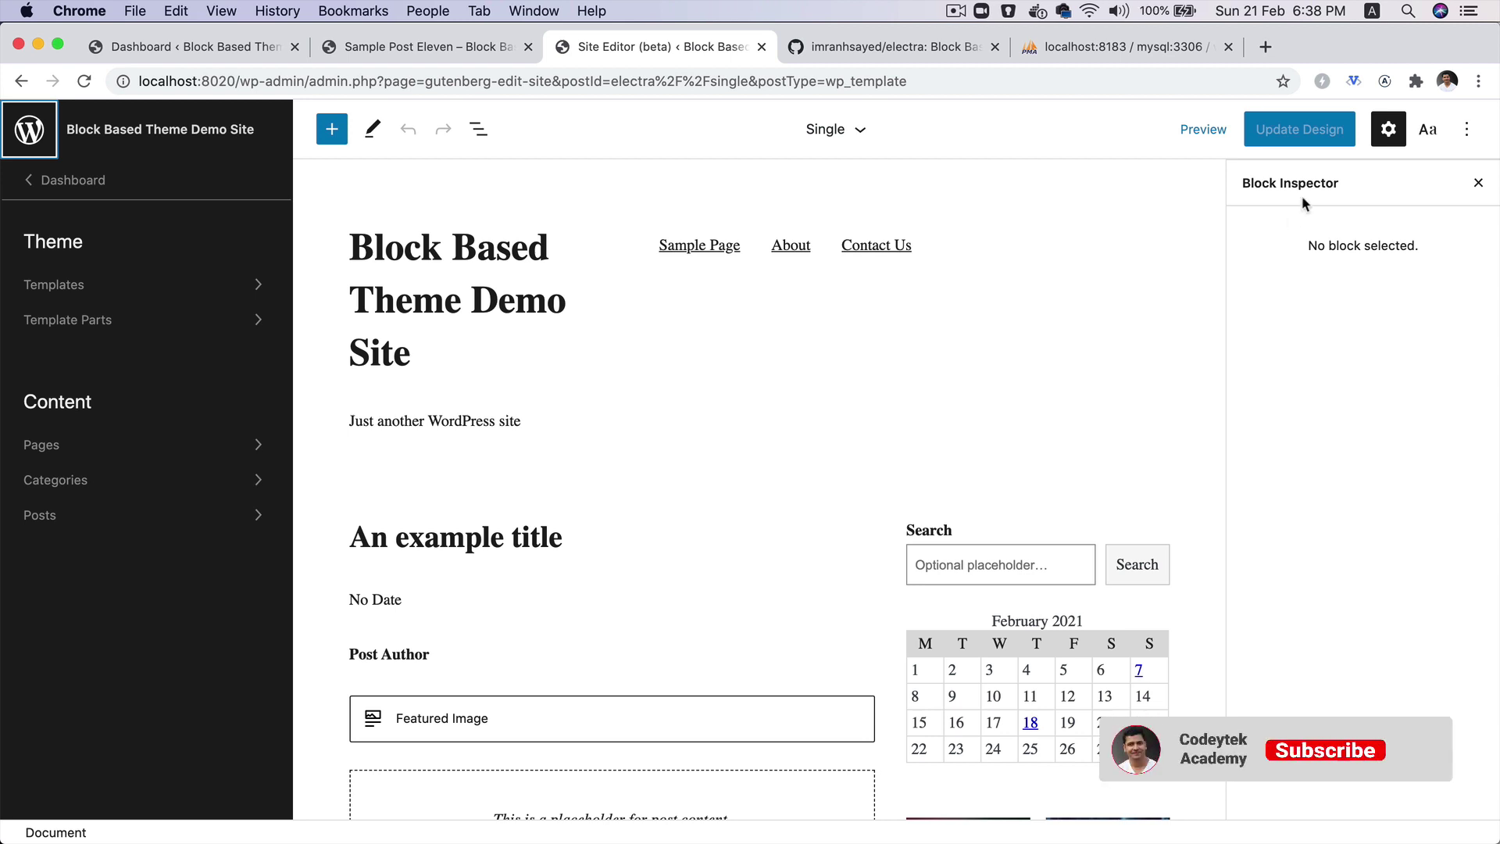
pyautogui.click(1117, 47)
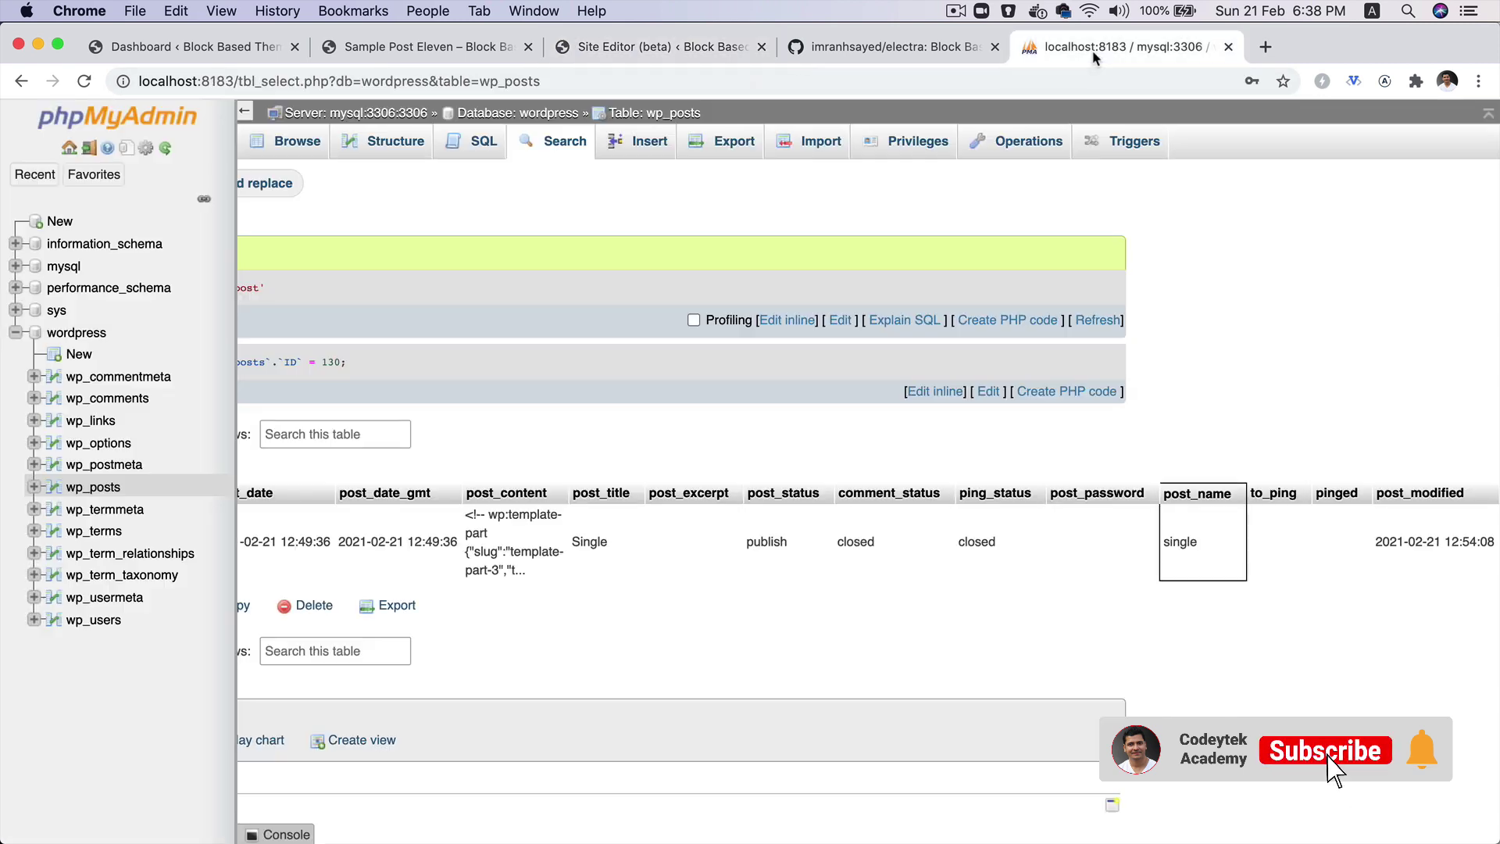
pyautogui.click(668, 50)
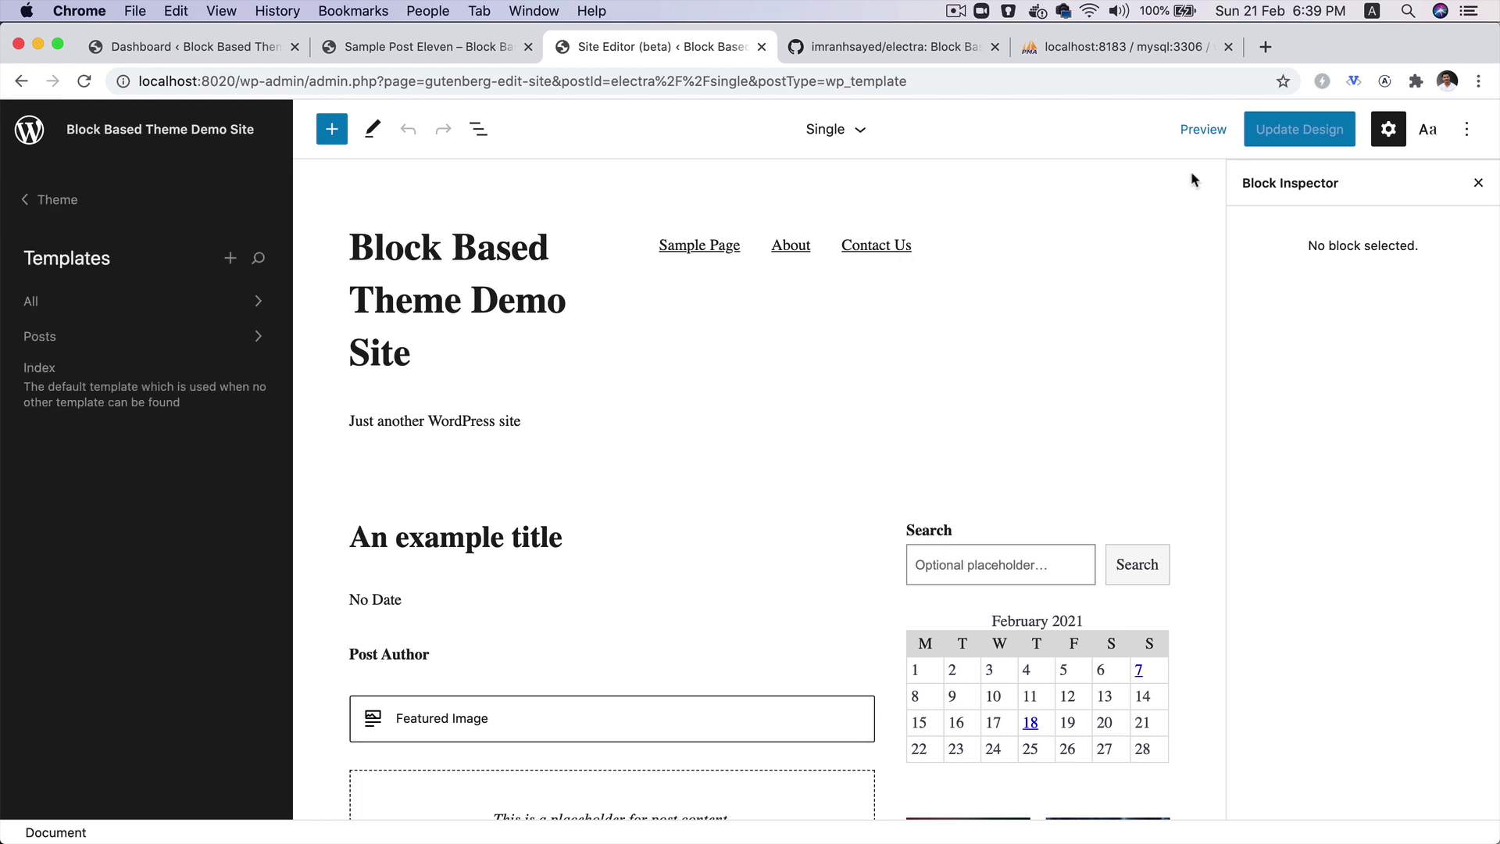
# Export the theme's templates and template parts from the site editor and reveal the downloaded ZIP archive in Finder.
pyautogui.click(1477, 183)
pyautogui.click(1466, 130)
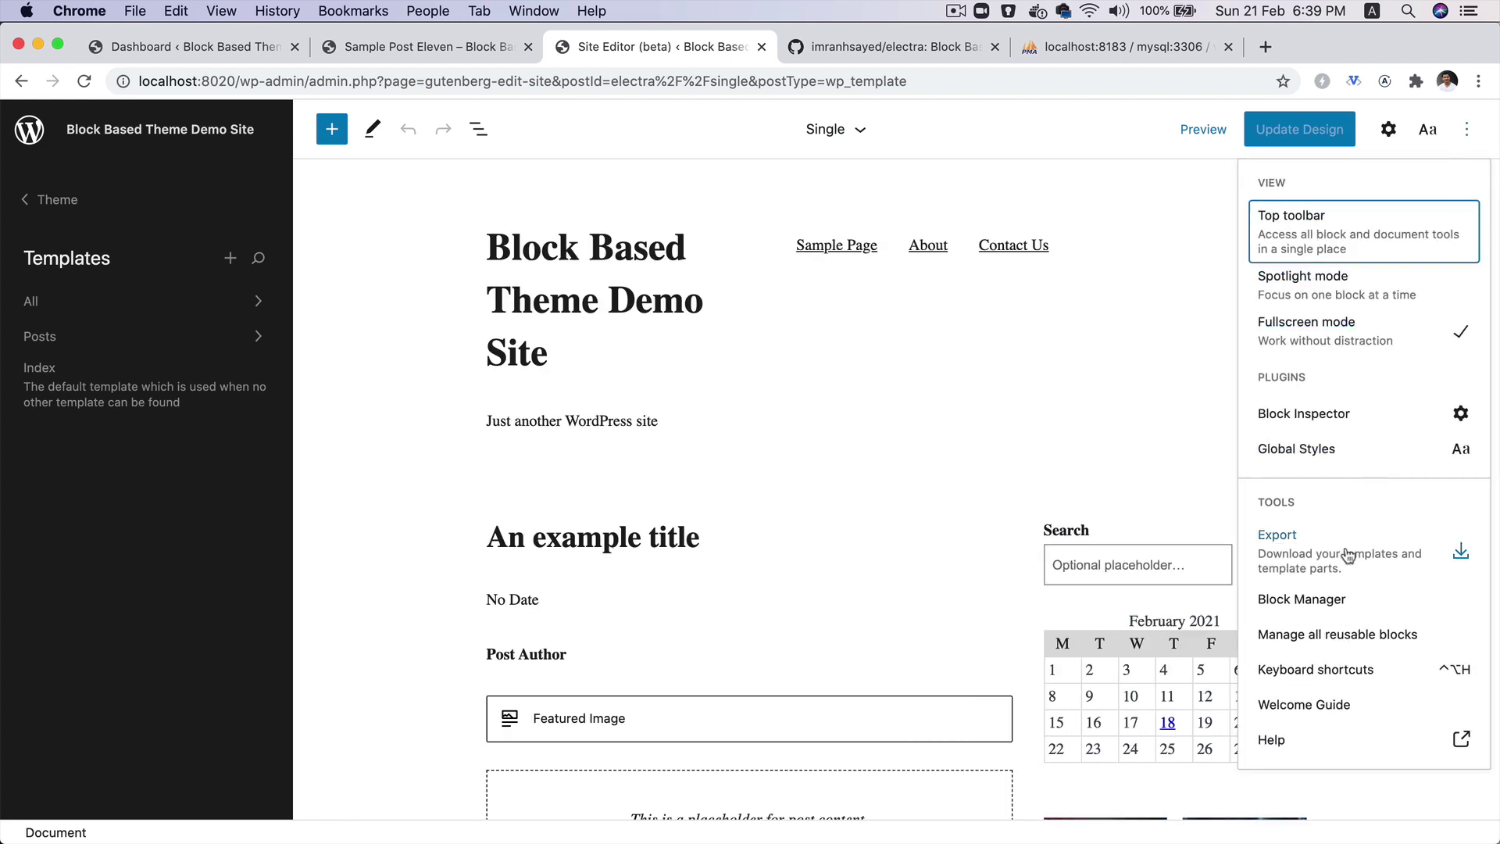
pyautogui.scroll(5, 1346, 553)
pyautogui.hscroll(4, 1346, 553)
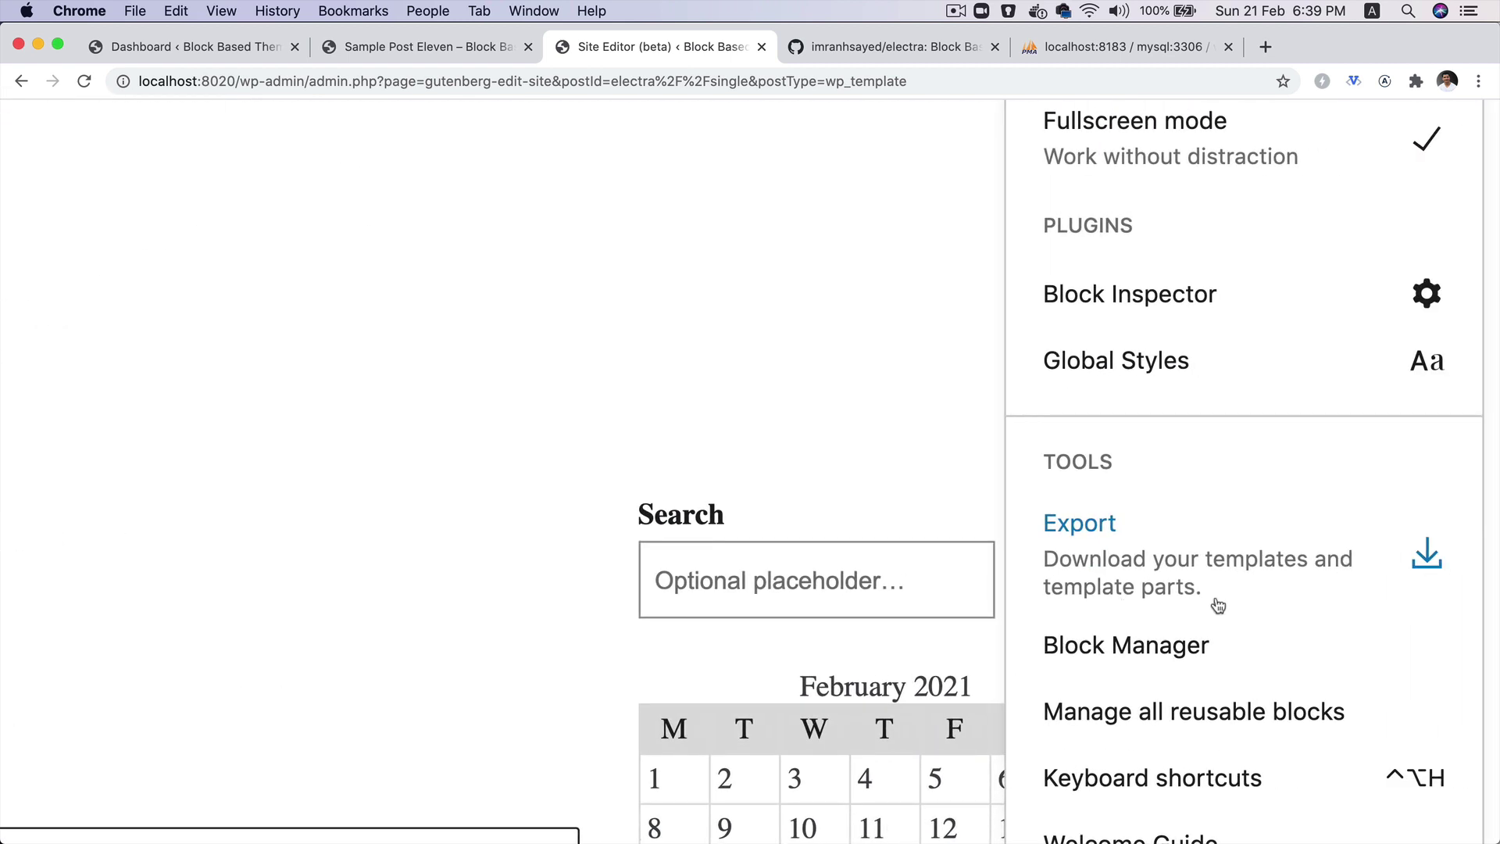
pyautogui.click(1202, 561)
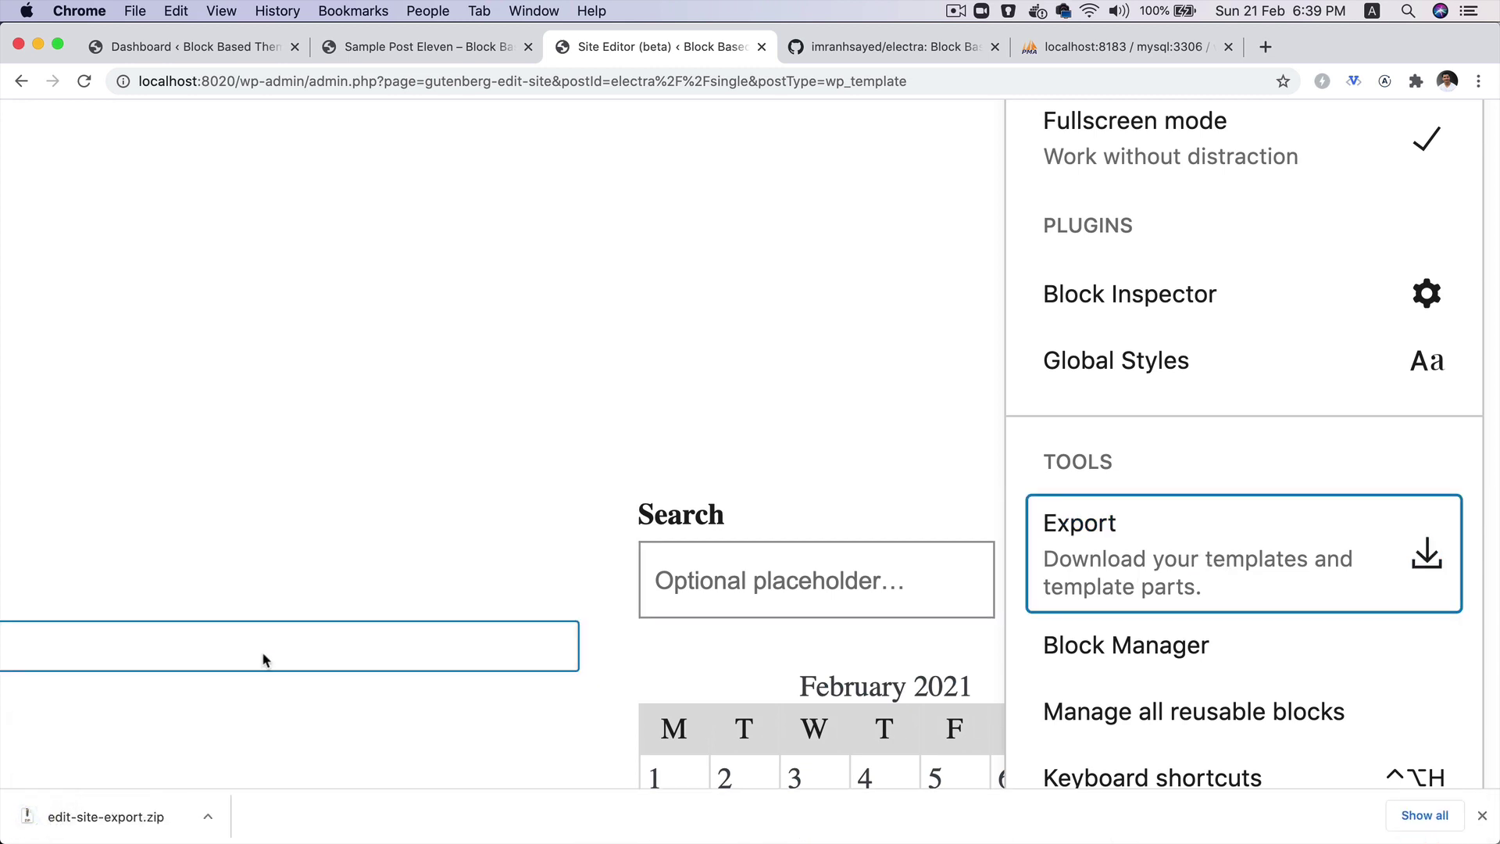
pyautogui.click(95, 820)
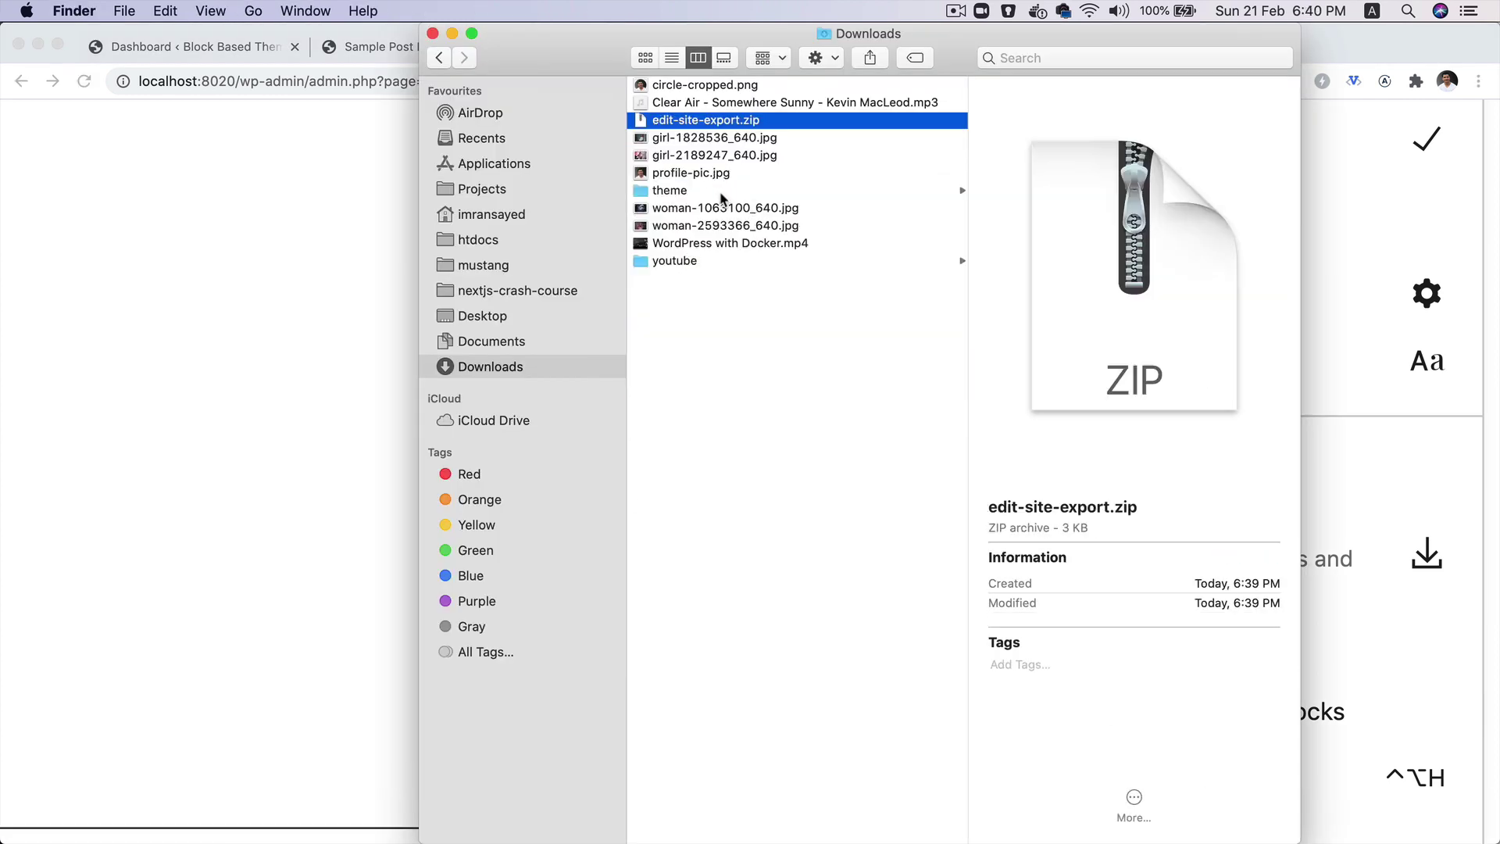
# Inspect the contents of the exported theme folder's block-template-parts and block-templates subfolders.
pyautogui.click(707, 188)
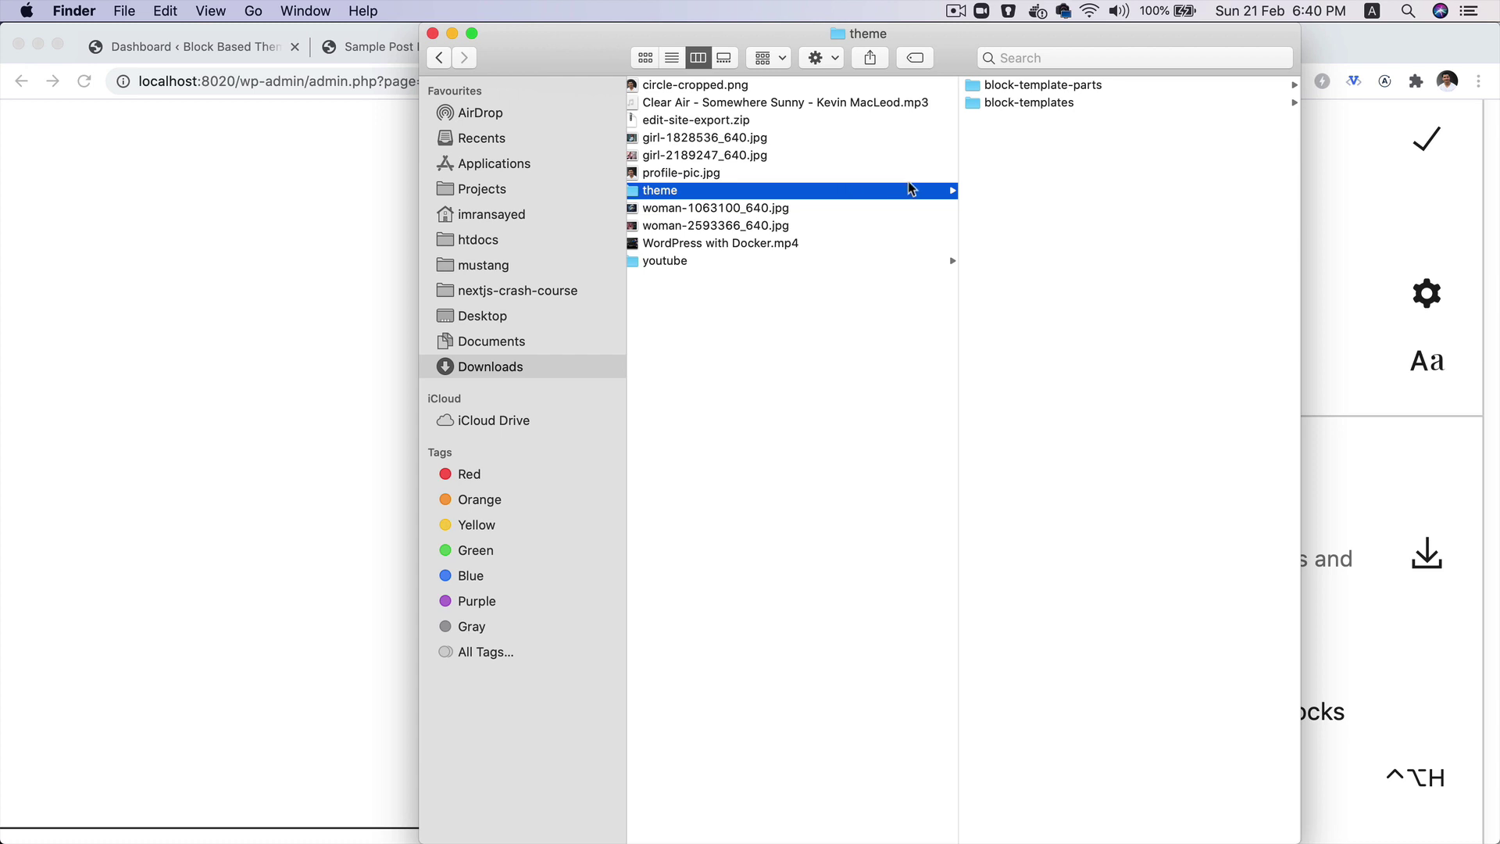
pyautogui.click(1150, 85)
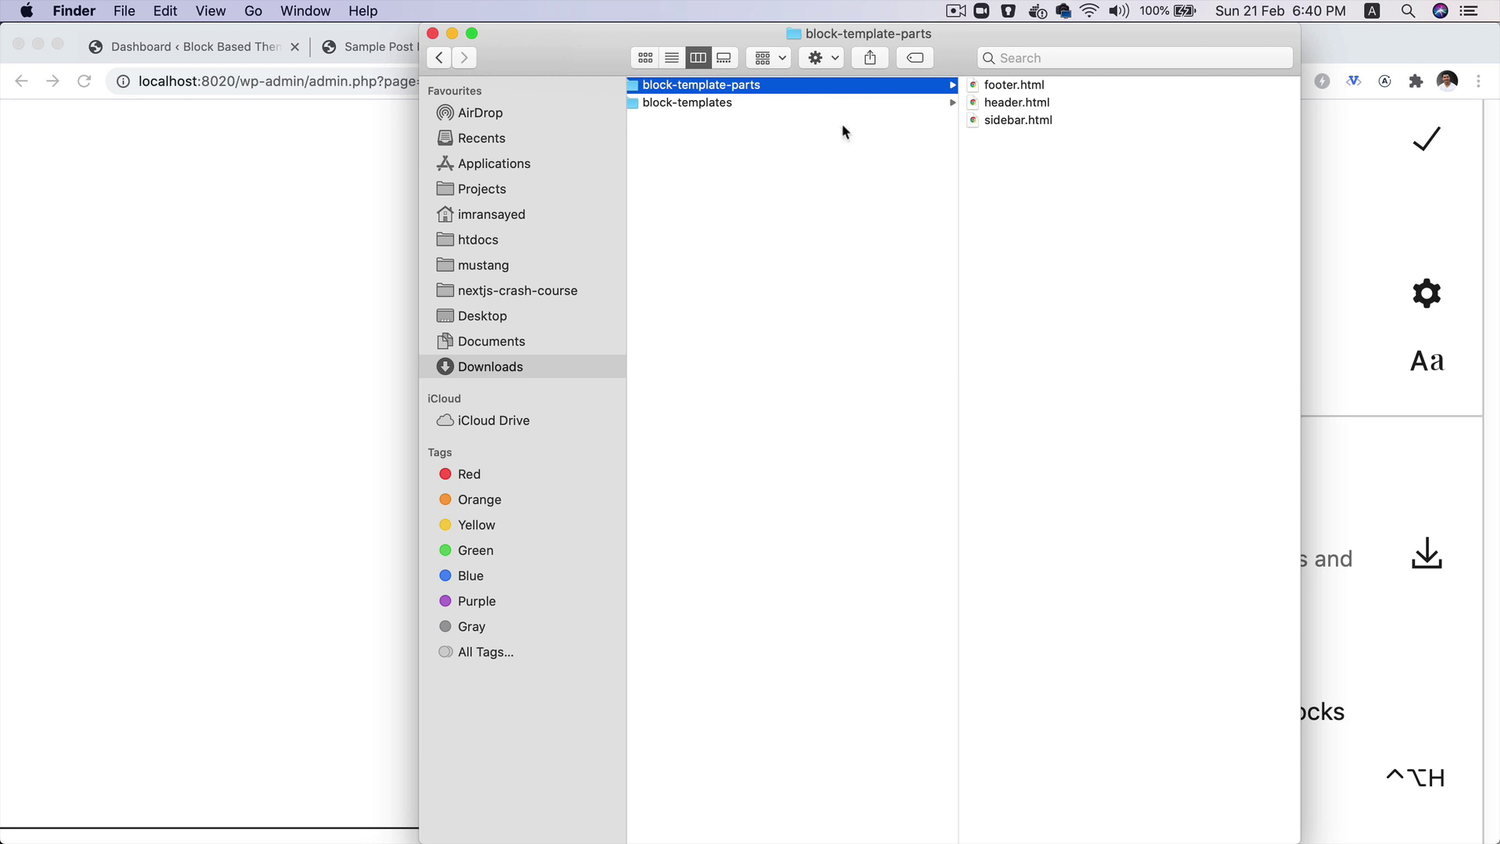
pyautogui.click(738, 102)
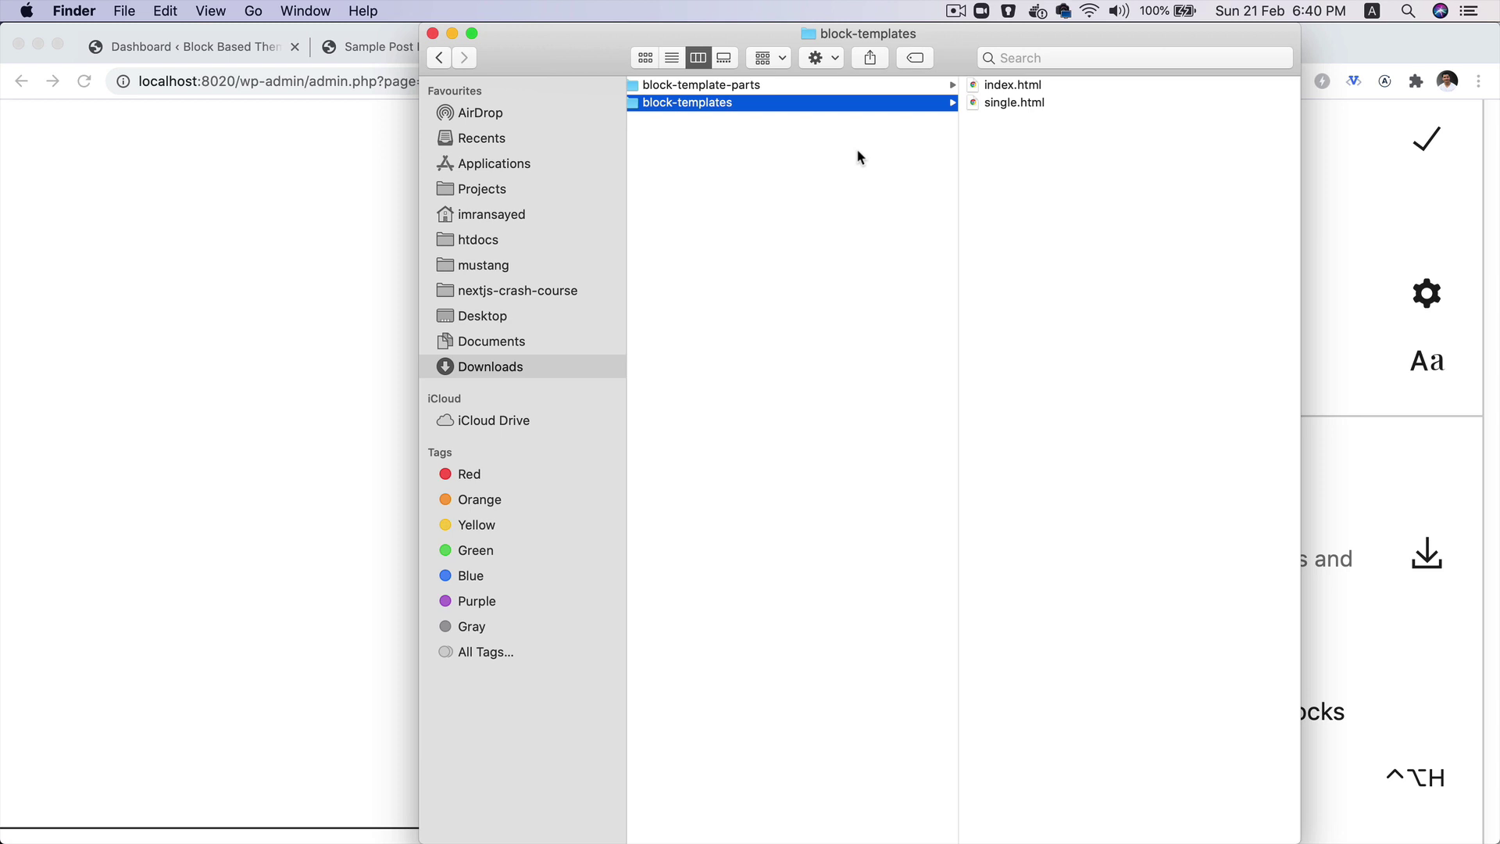
# Copy both exported template folders into the electra theme root in PhpStorm, overwriting index.html and adding the new template part files to Git.
pyautogui.press('super+a')
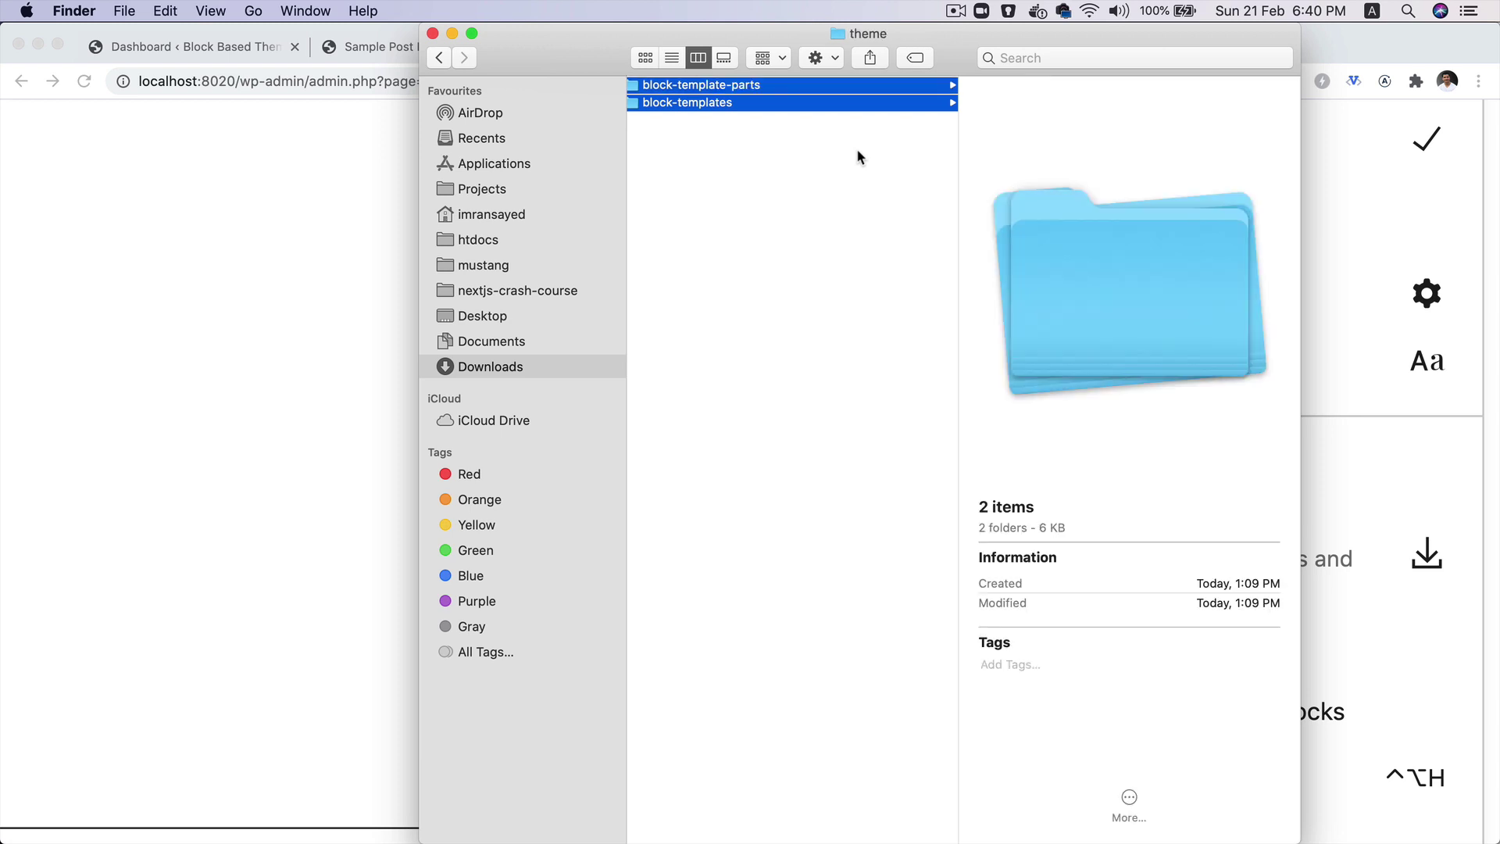
pyautogui.click(882, 802)
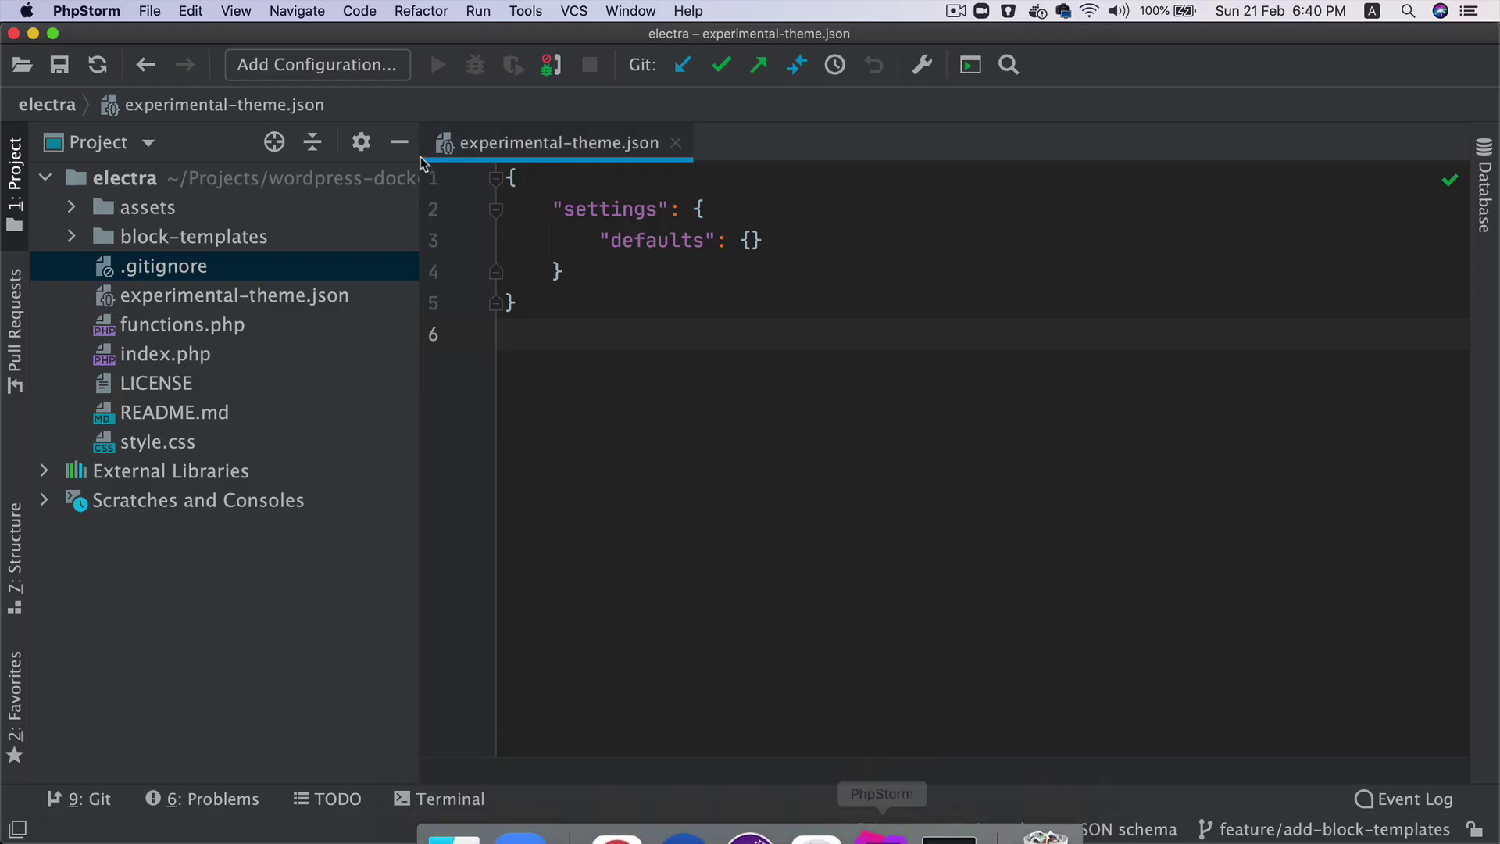
pyautogui.press('super+w')
pyautogui.click(231, 186)
pyautogui.press('super+v')
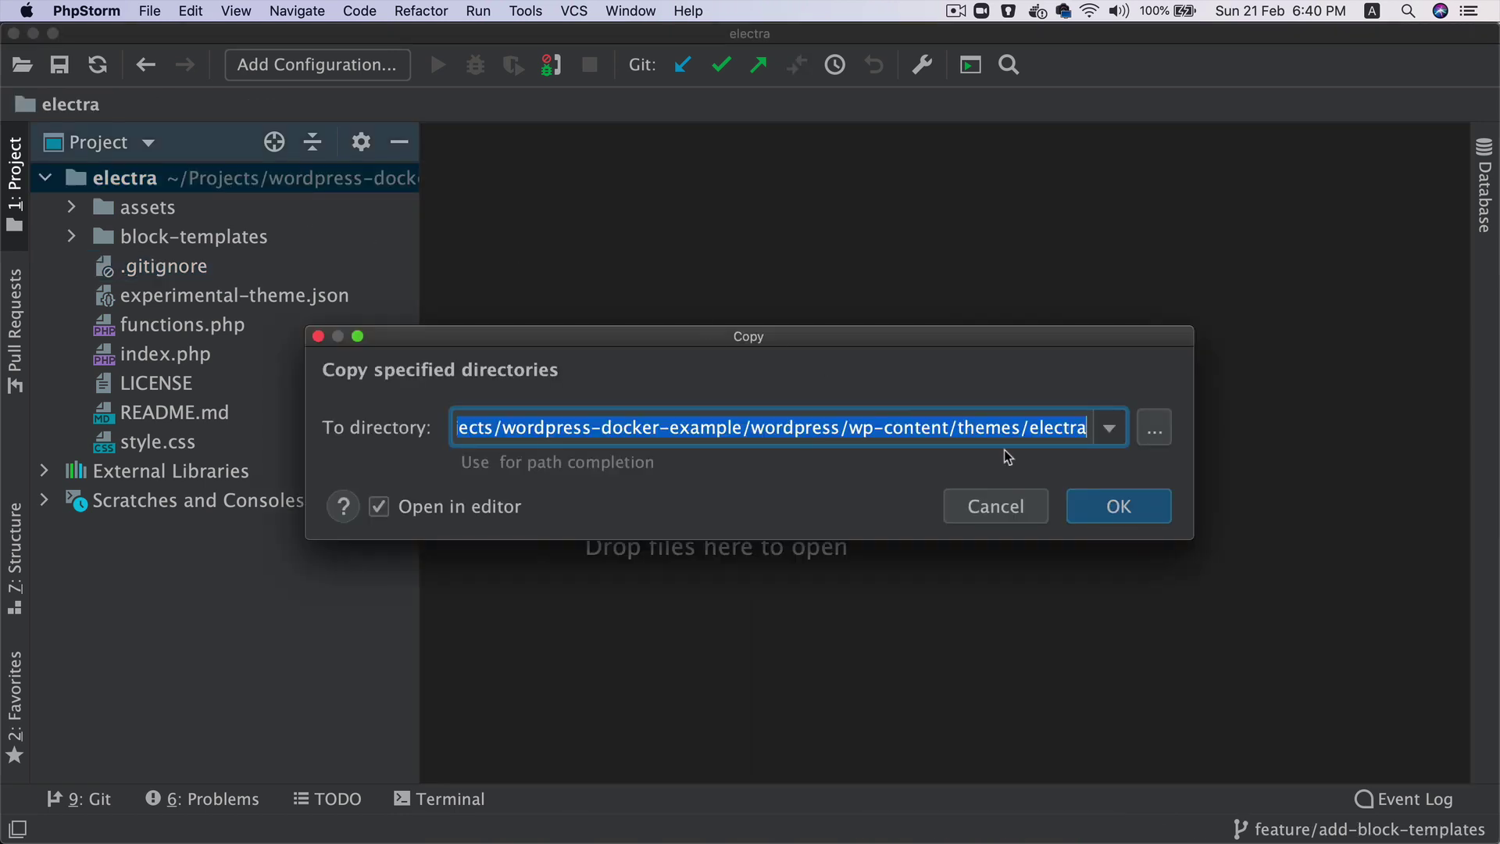
pyautogui.click(1113, 509)
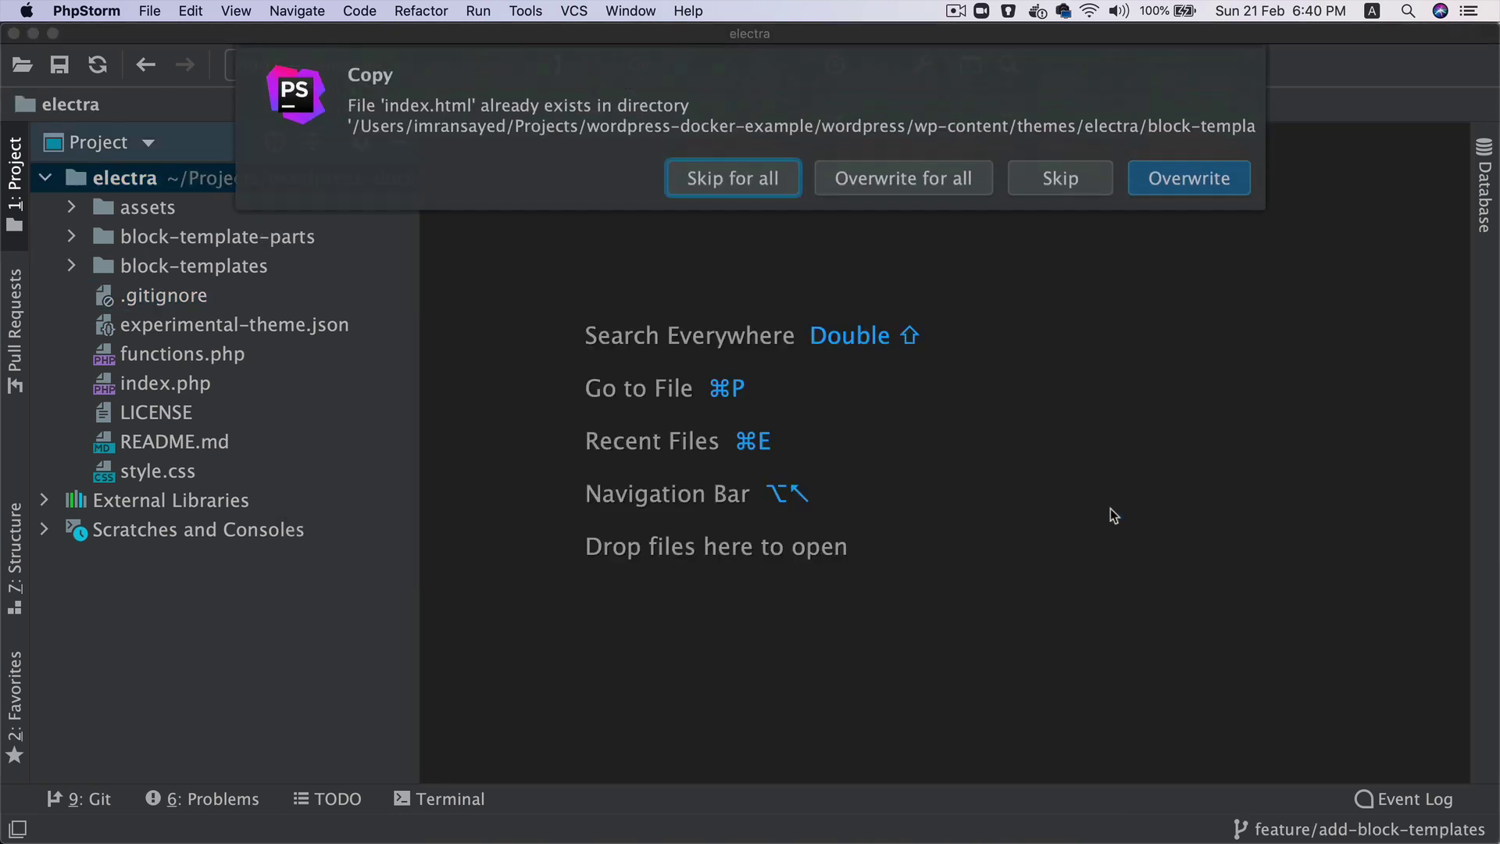
pyautogui.click(1184, 180)
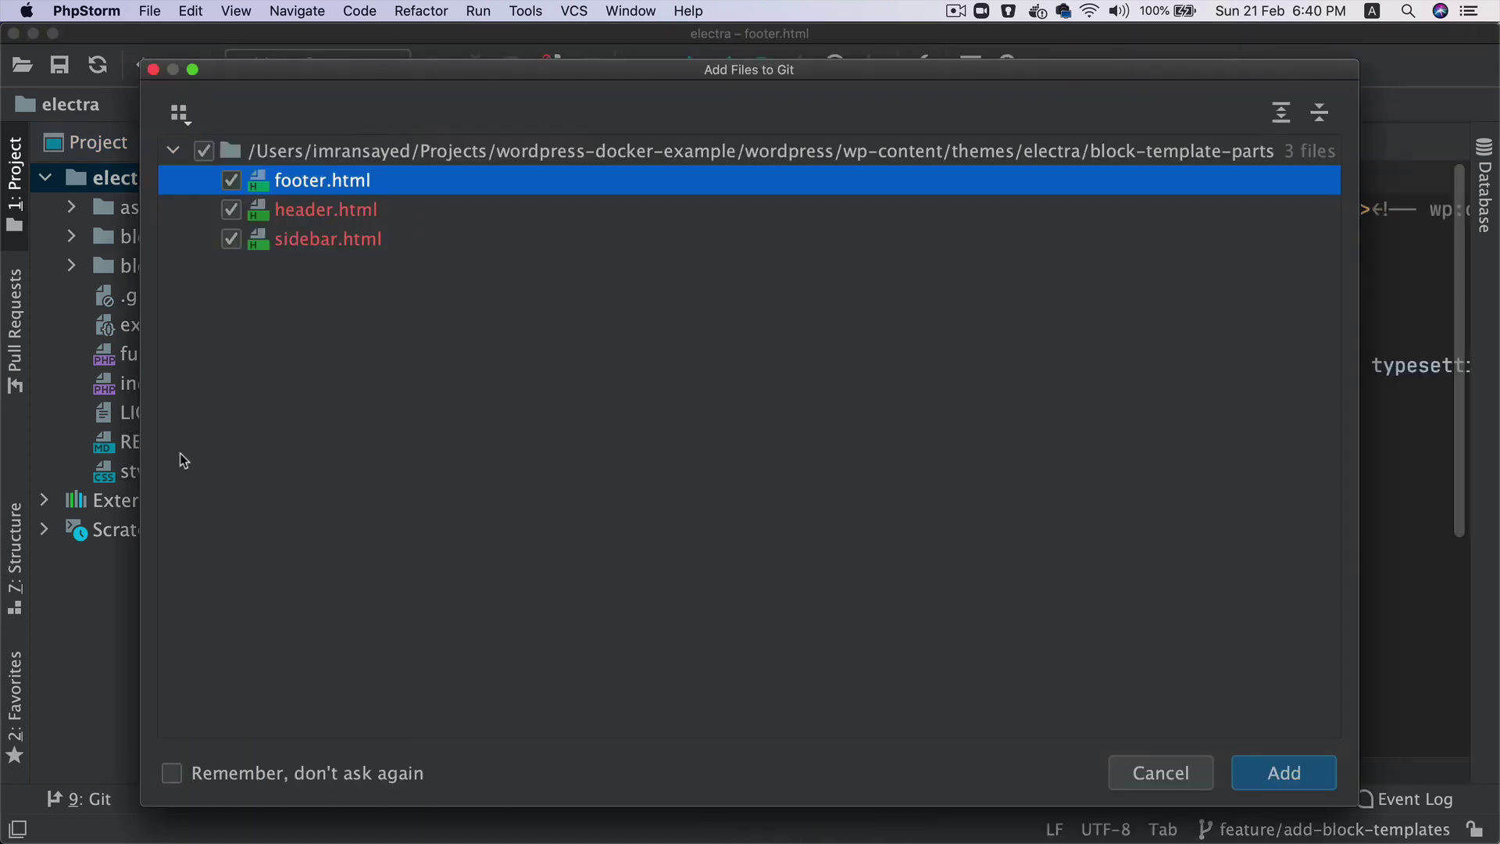
pyautogui.click(1289, 771)
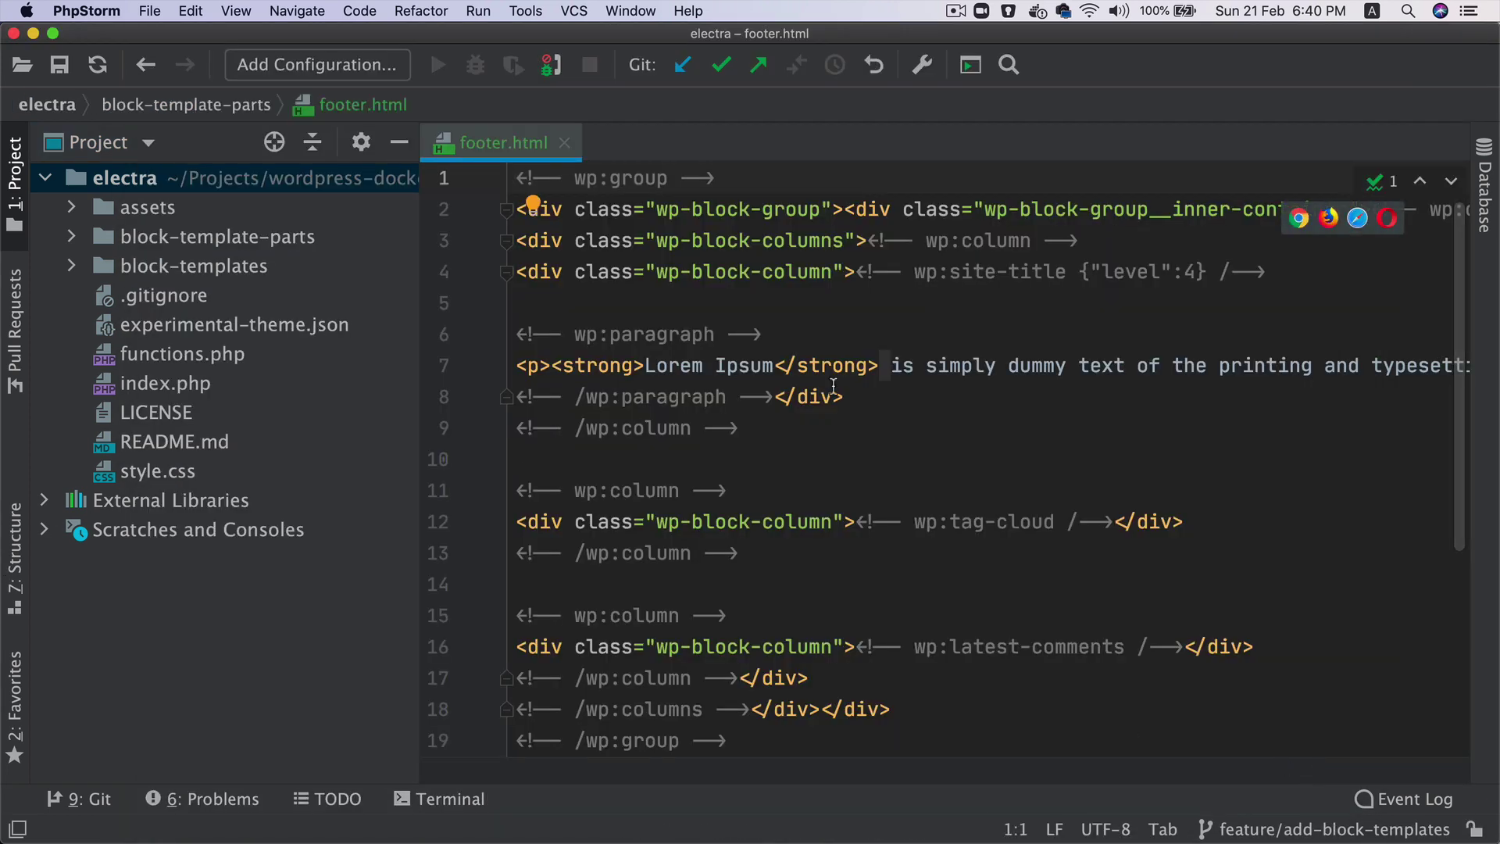
pyautogui.press('super+w')
# Expand the block-template-parts folder in the project and check the copied footer.html, header.html and sidebar.html files.
pyautogui.doubleClick(212, 236)
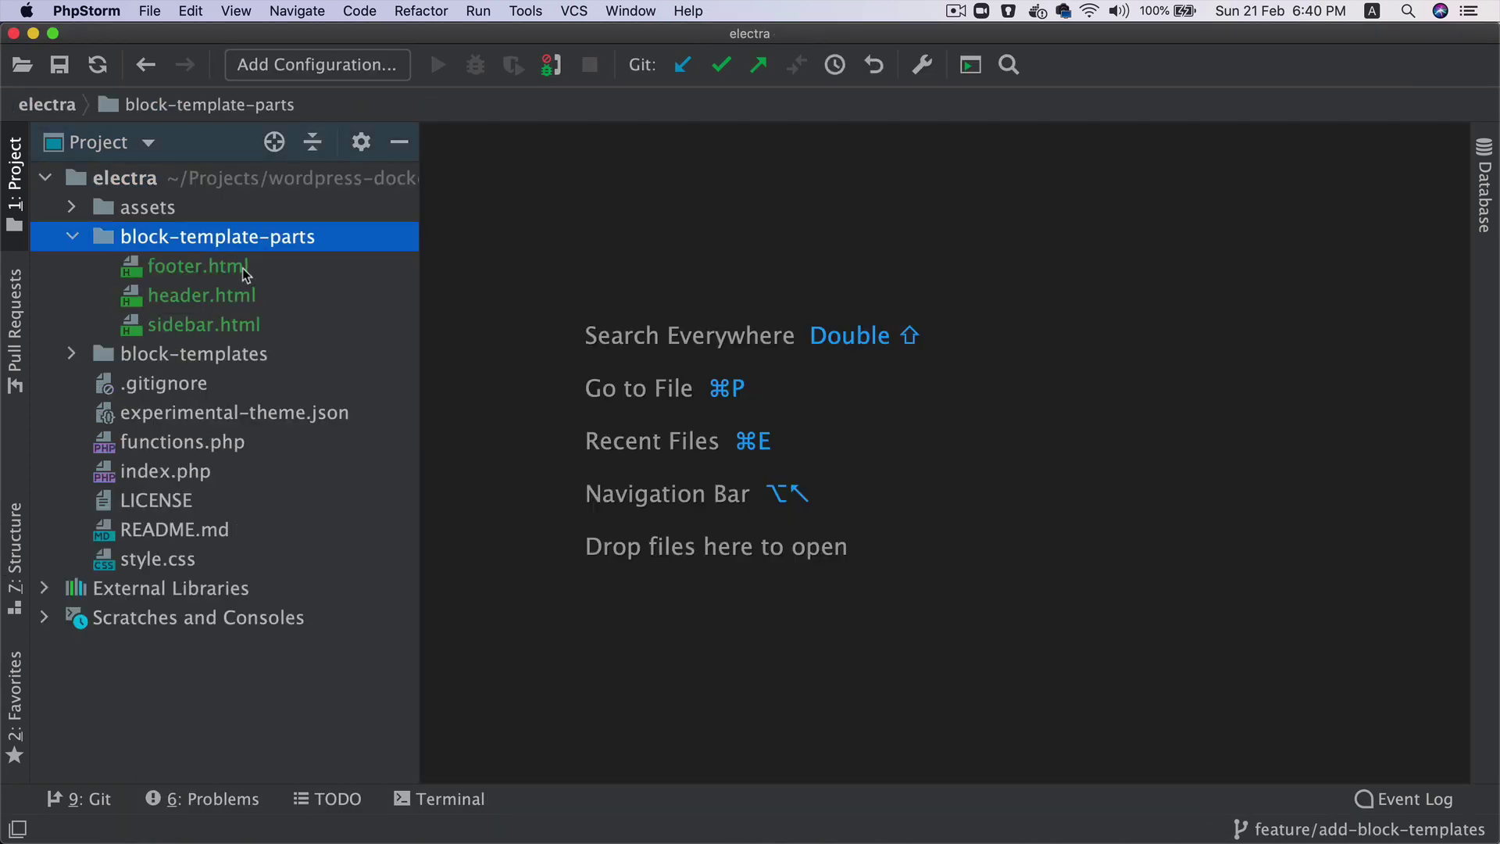
pyautogui.click(245, 270)
pyautogui.click(264, 298)
pyautogui.click(285, 322)
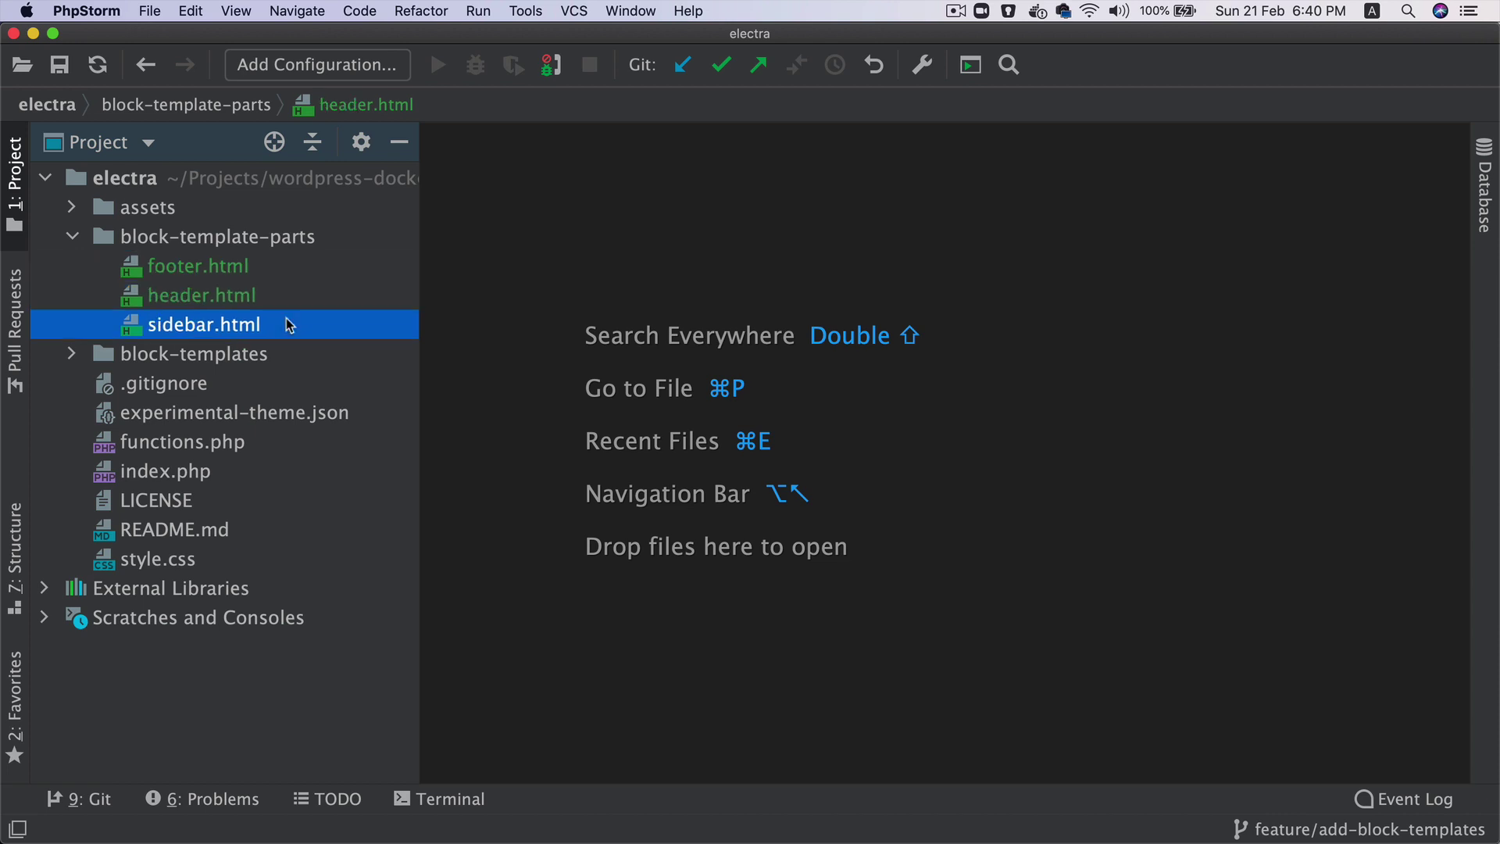
# Open index.html from block-templates, review its block markup and template part references, and close the file.
pyautogui.doubleClick(274, 361)
pyautogui.doubleClick(286, 385)
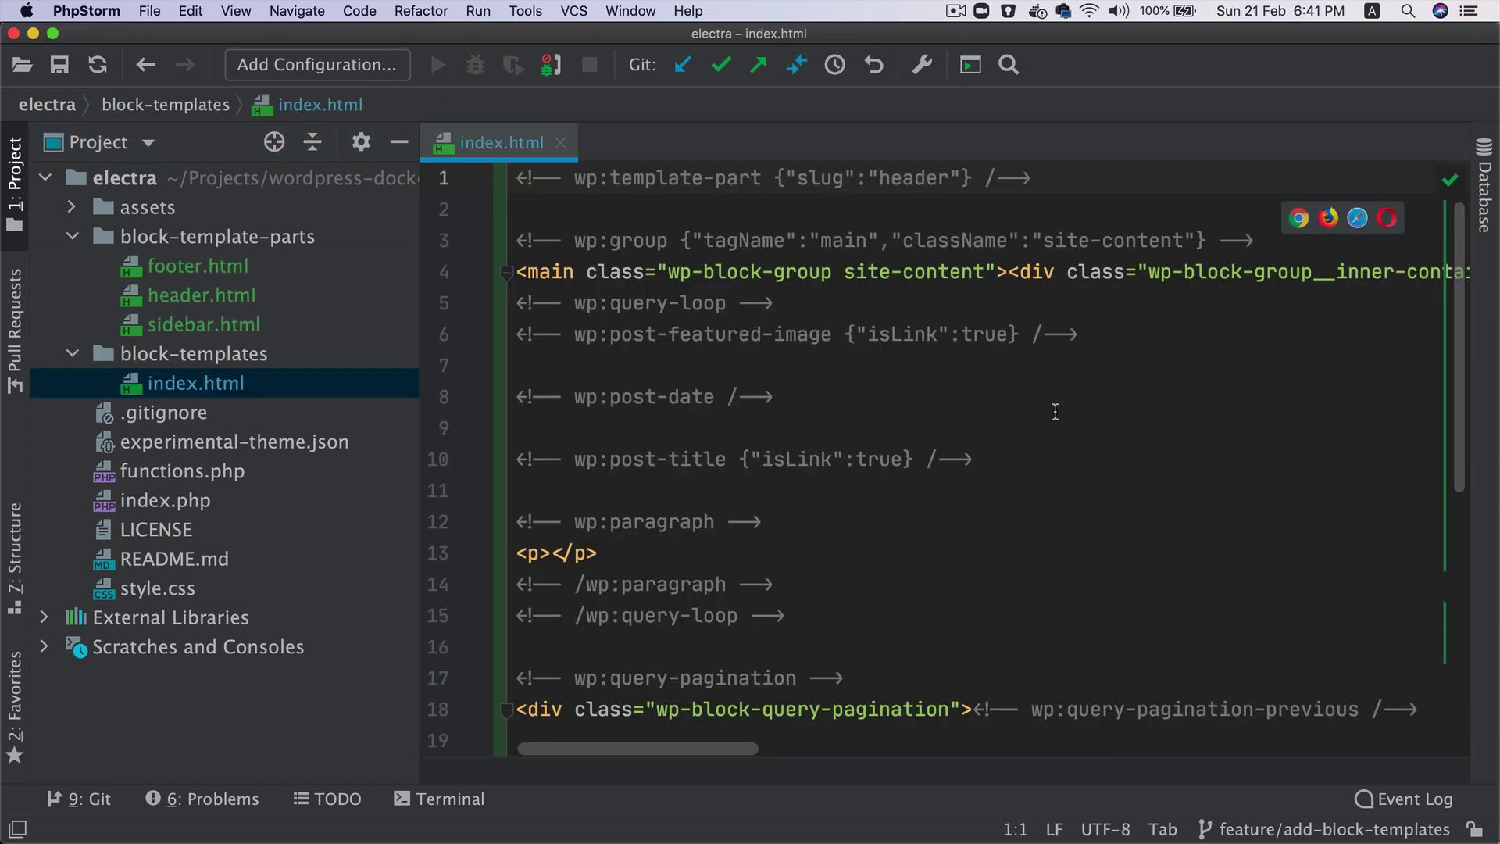
pyautogui.scroll(-6, 1054, 412)
pyautogui.scroll(6, 1055, 411)
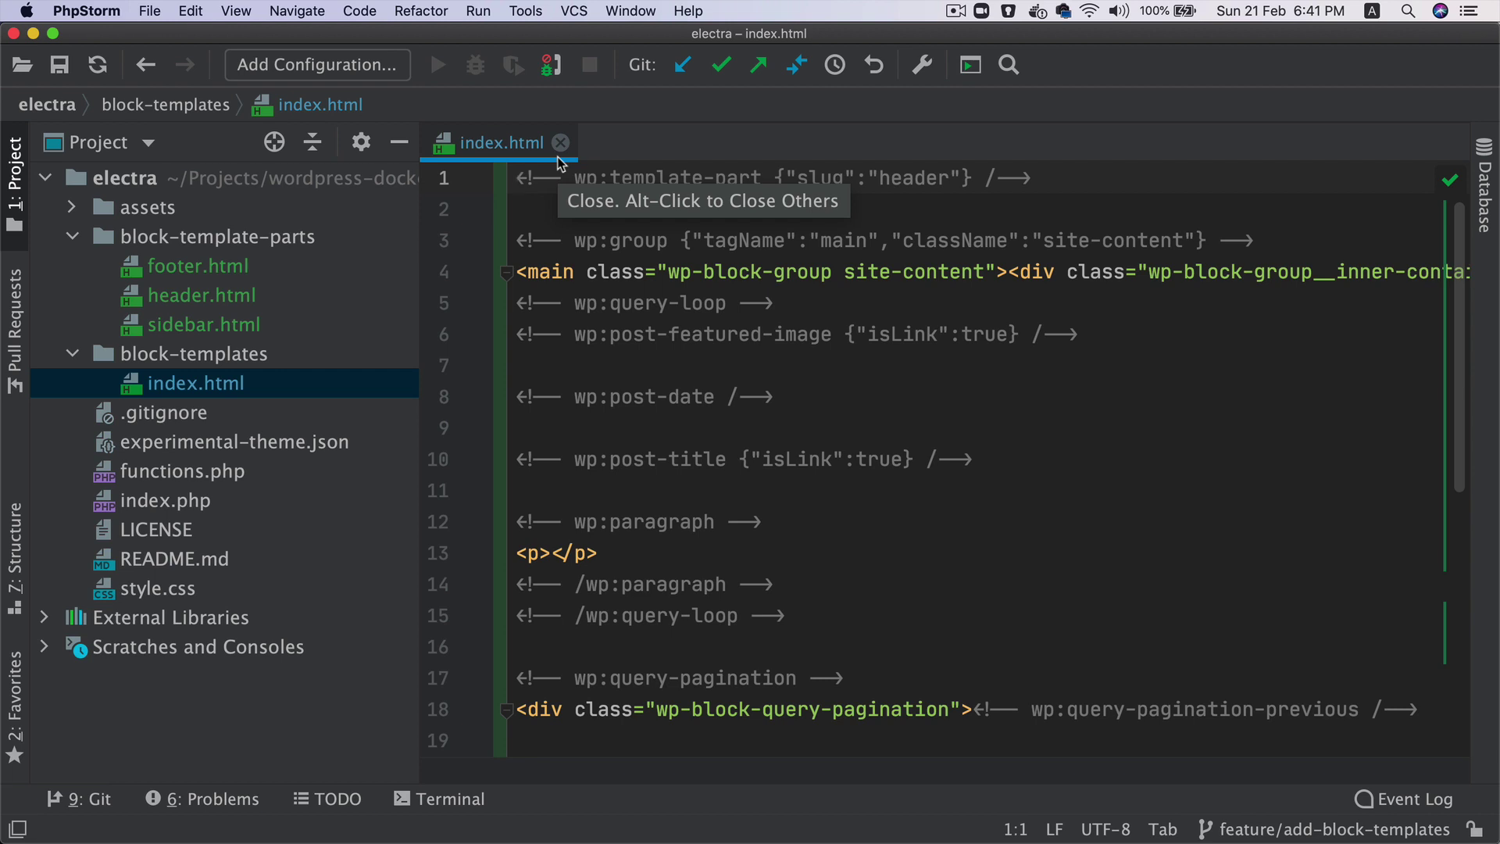
pyautogui.moveTo(774, 467)
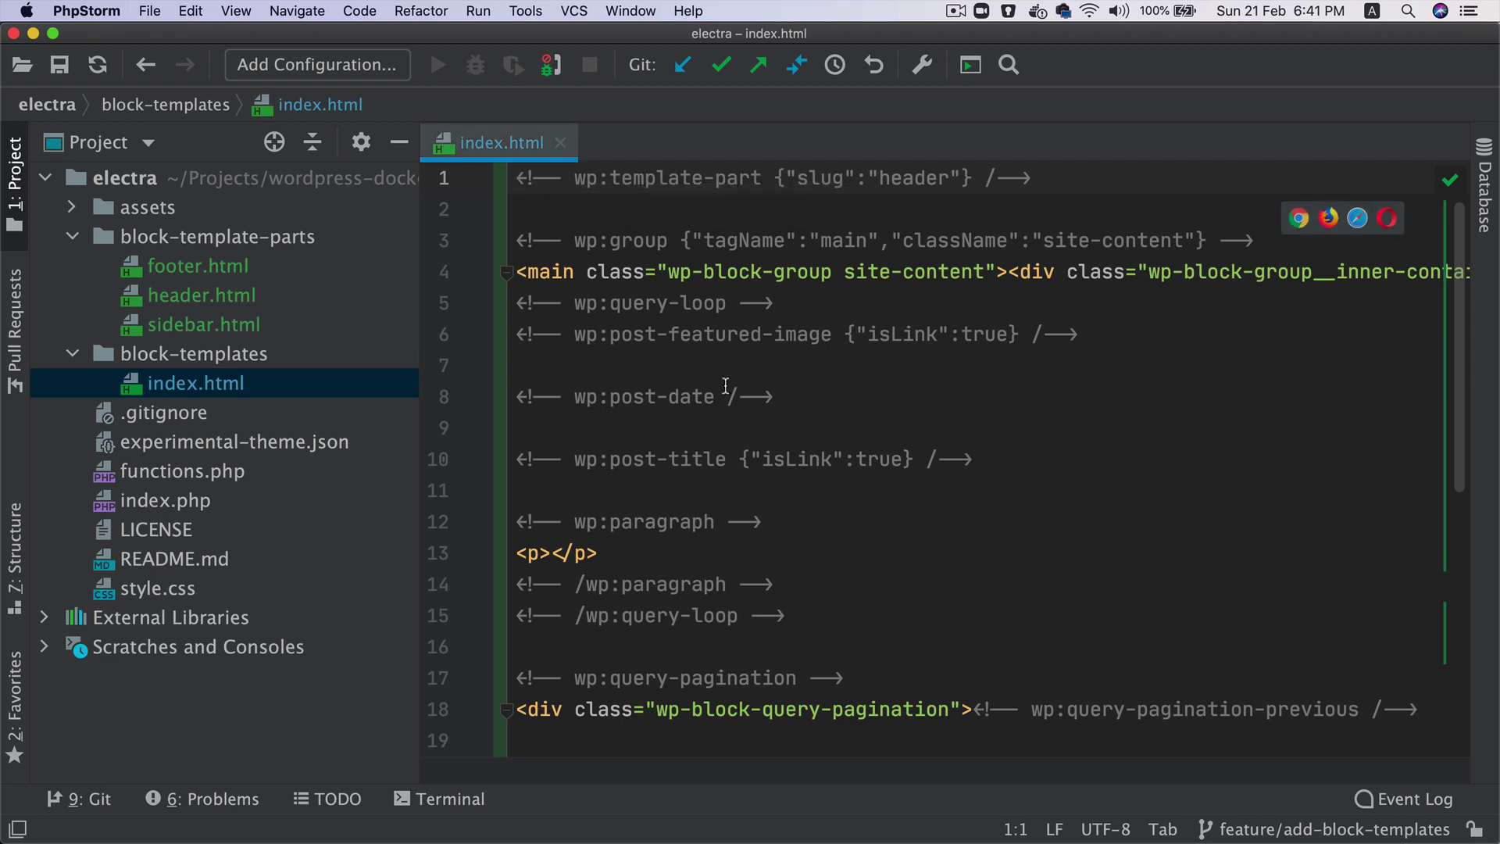
pyautogui.scroll(-5, 774, 467)
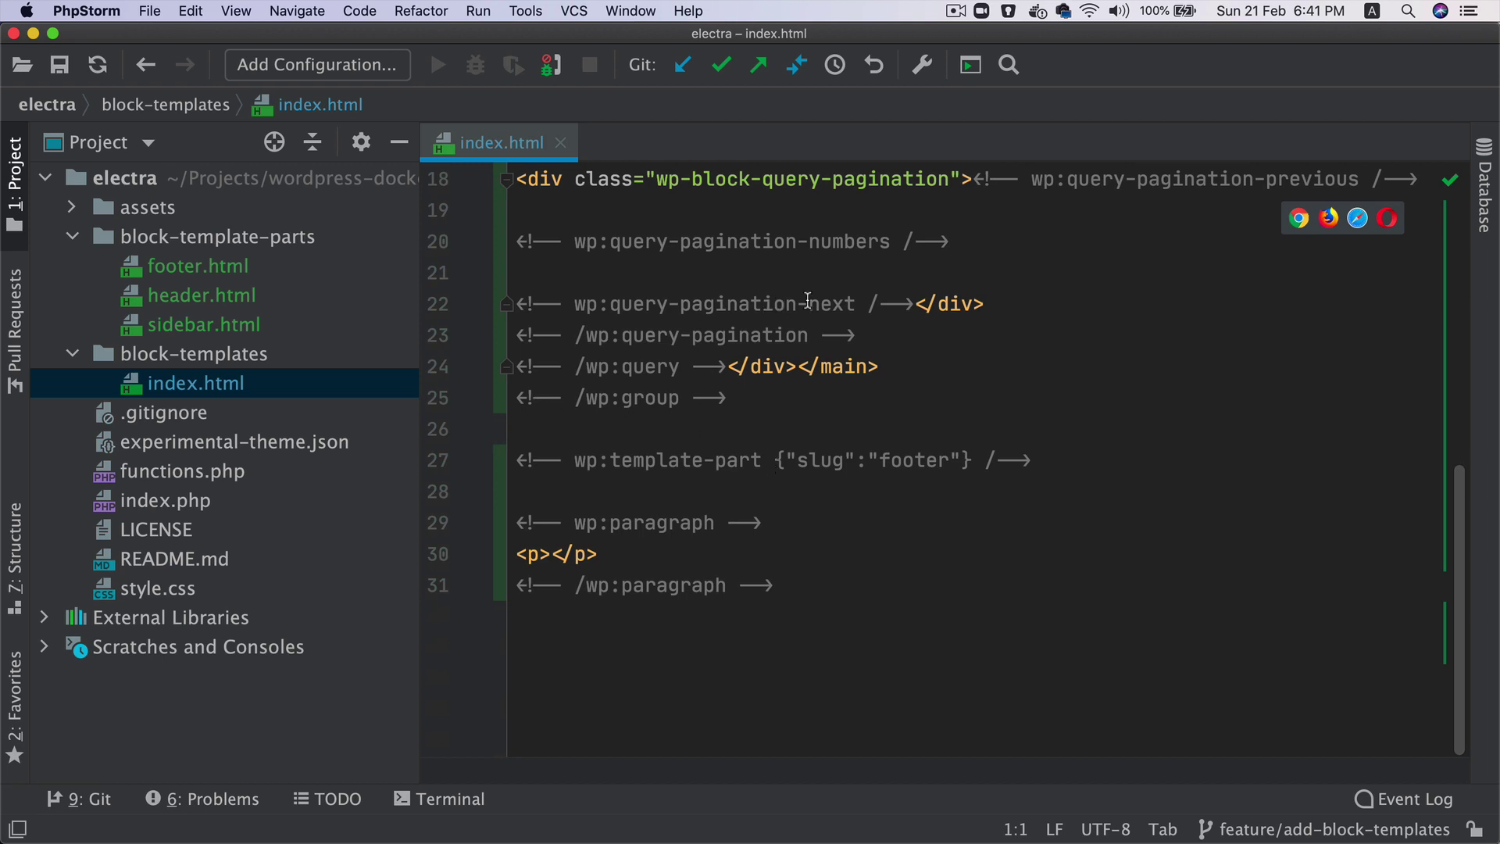
pyautogui.scroll(5, 808, 301)
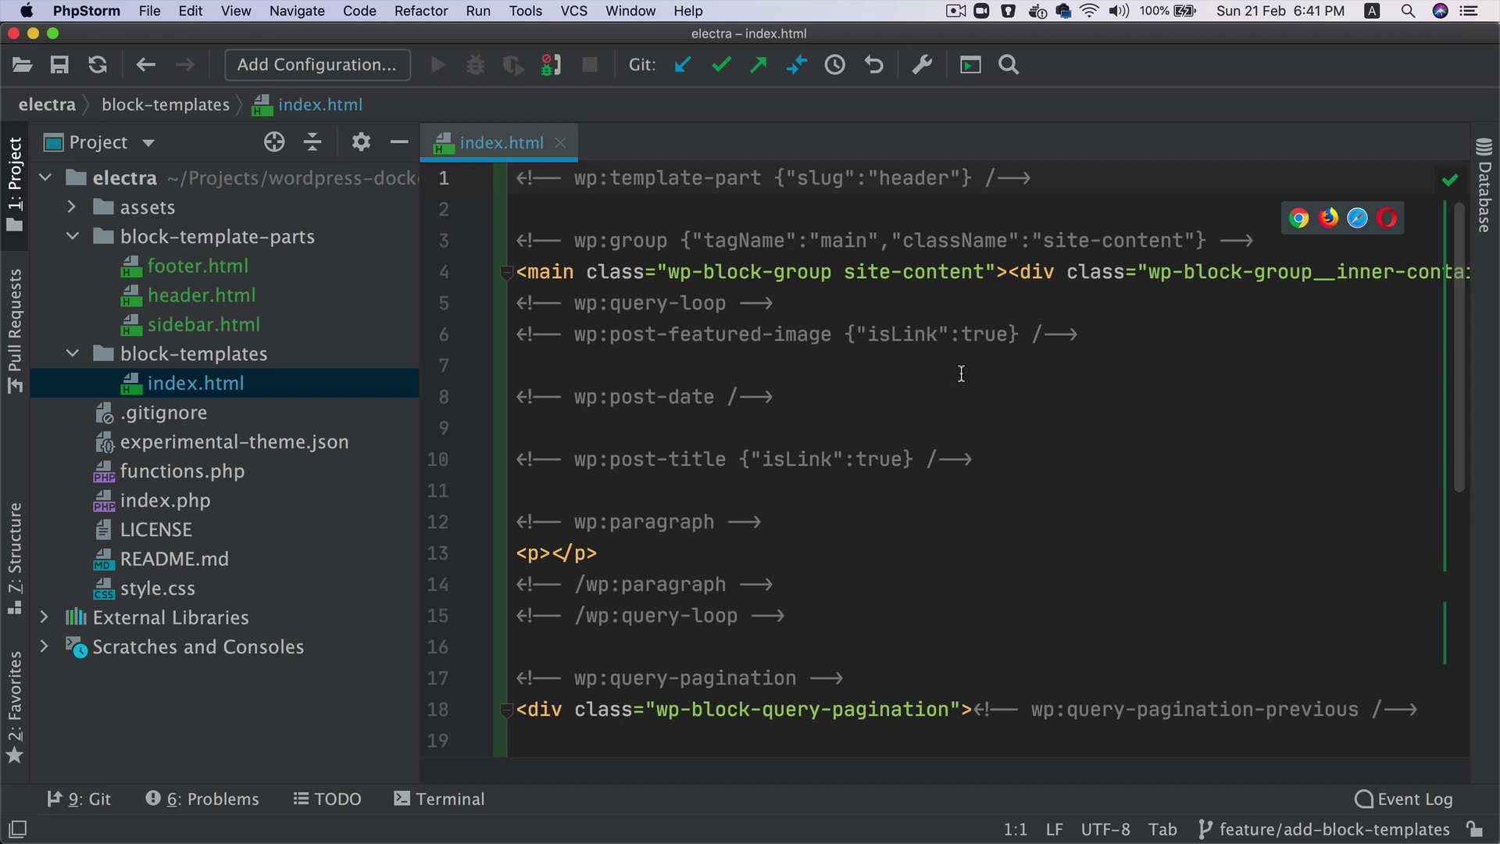
pyautogui.press('super+w')
# Switch back to Chrome and view the Single template in the site editor.
pyautogui.press('super+Tab')
pyautogui.press('super+Tab')
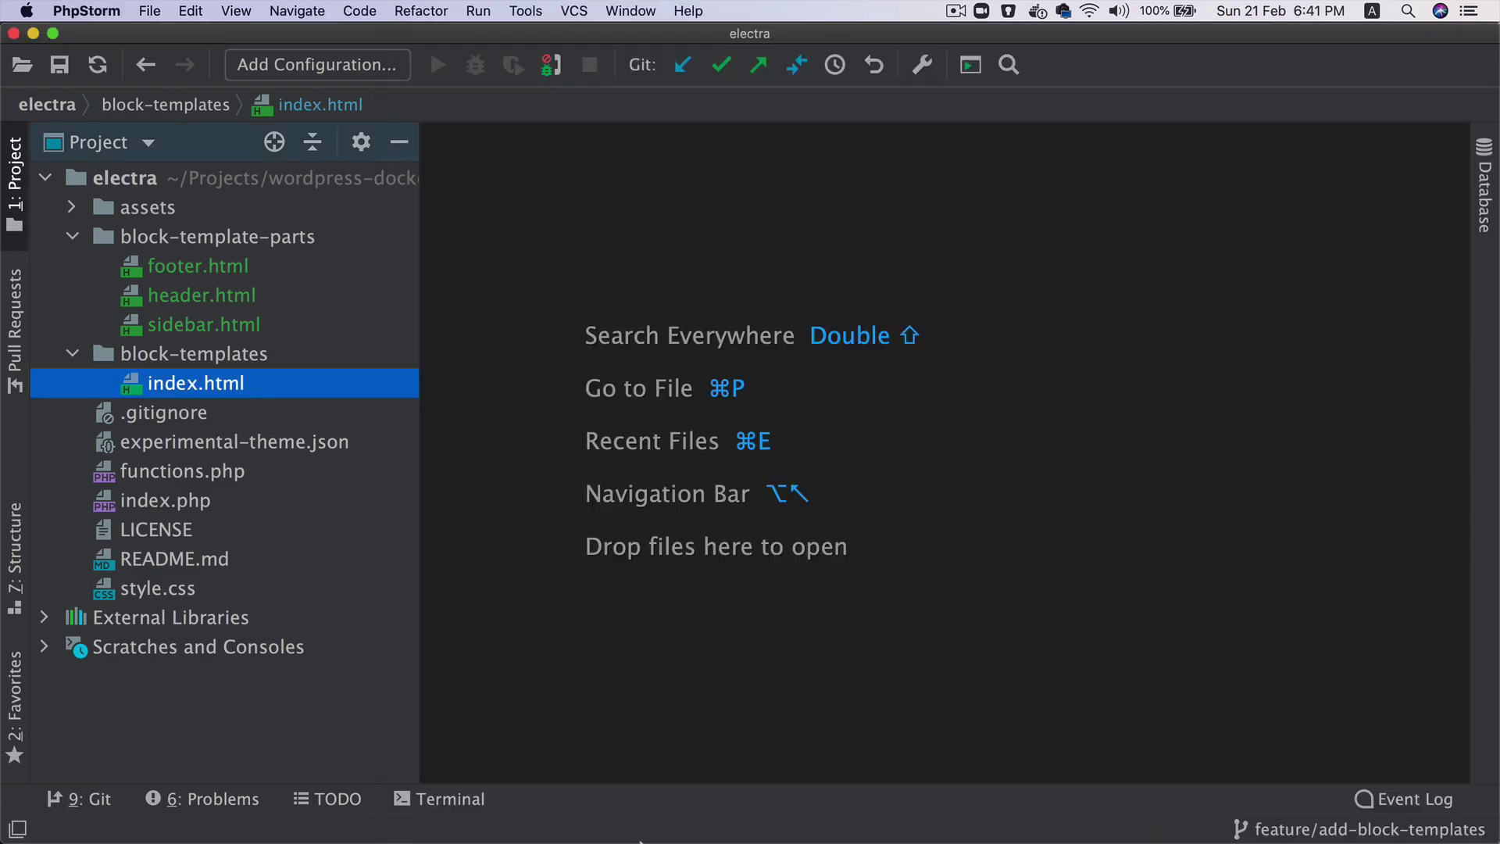
pyautogui.moveTo(577, 826)
pyautogui.click(617, 805)
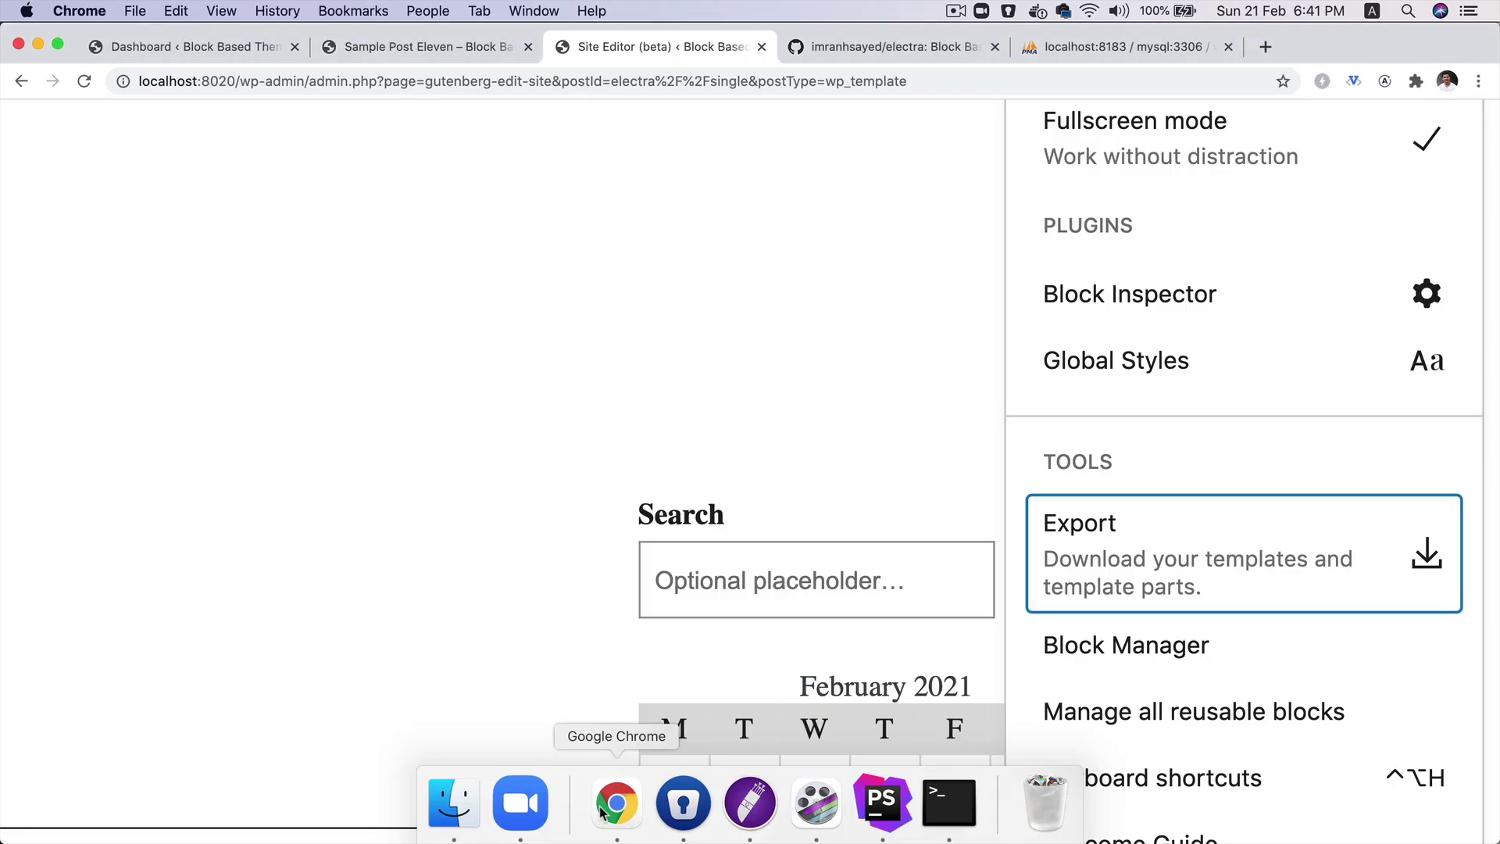
pyautogui.scroll(-5, 827, 331)
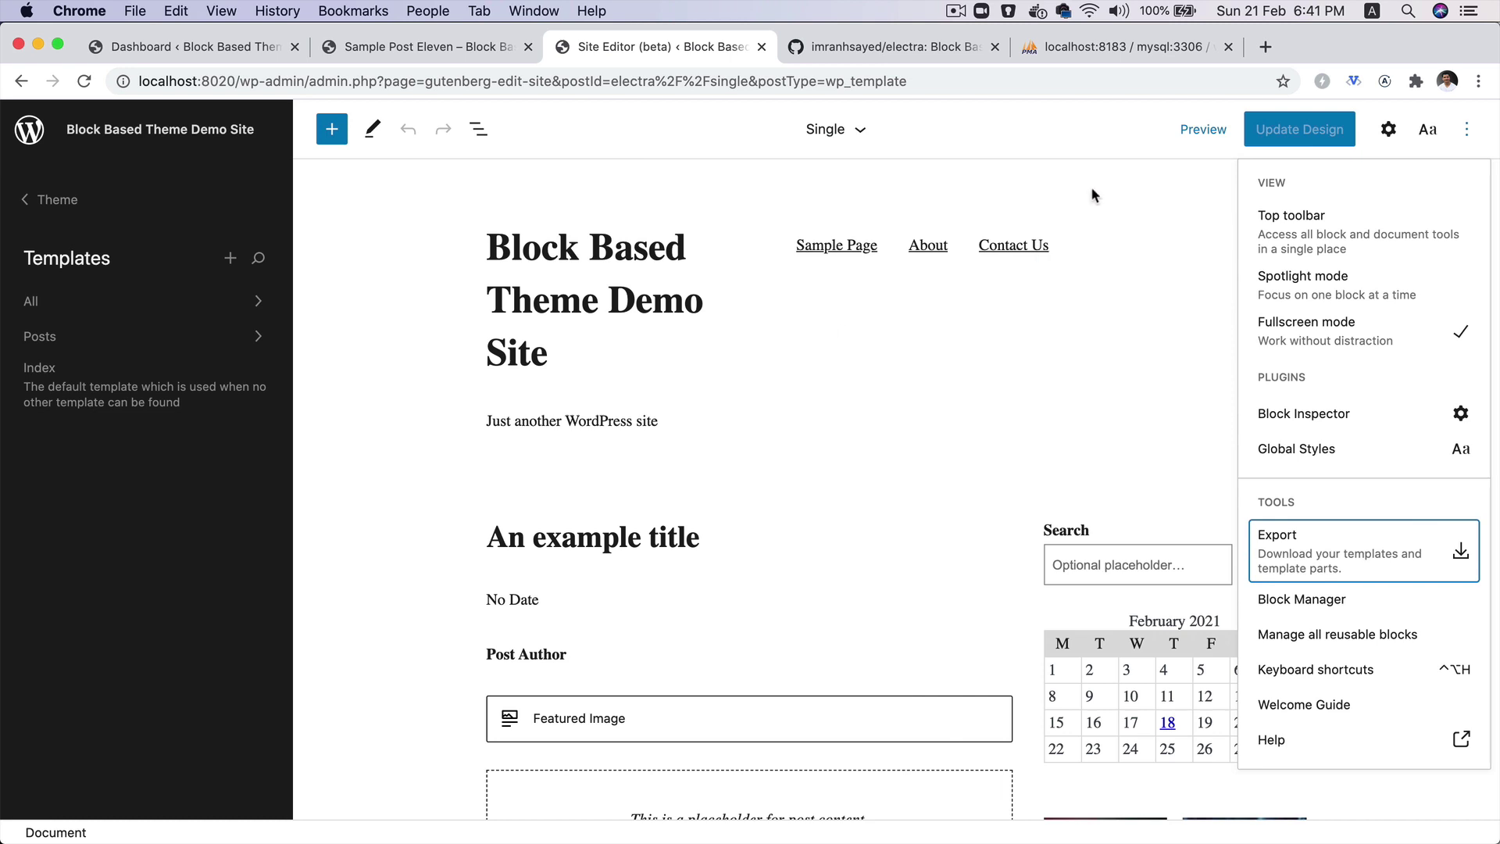
# Open the electra repository on GitHub and view its owner's profile page.
pyautogui.click(855, 48)
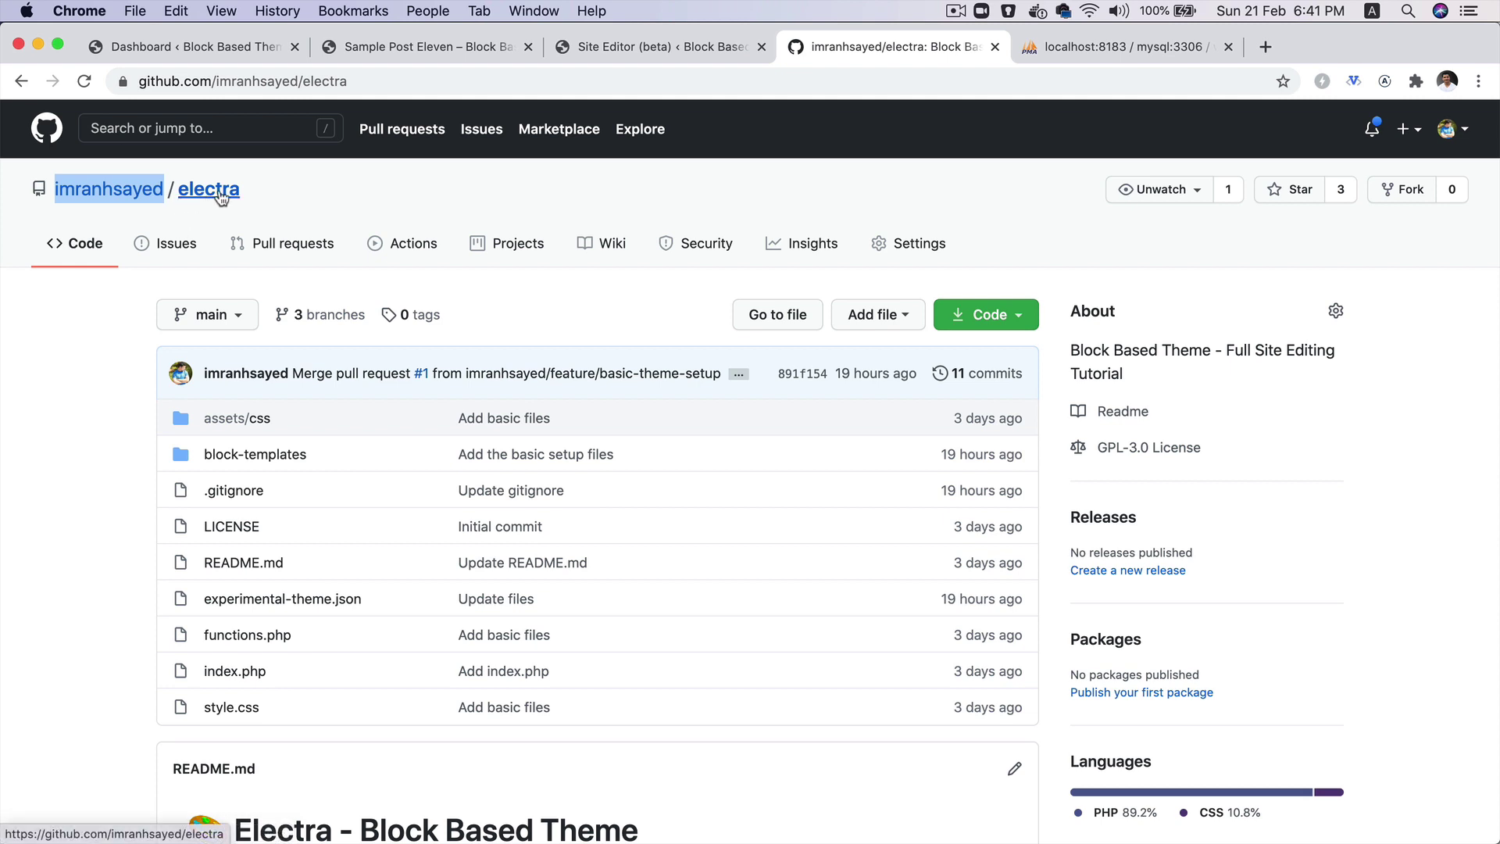
pyautogui.click(96, 195)
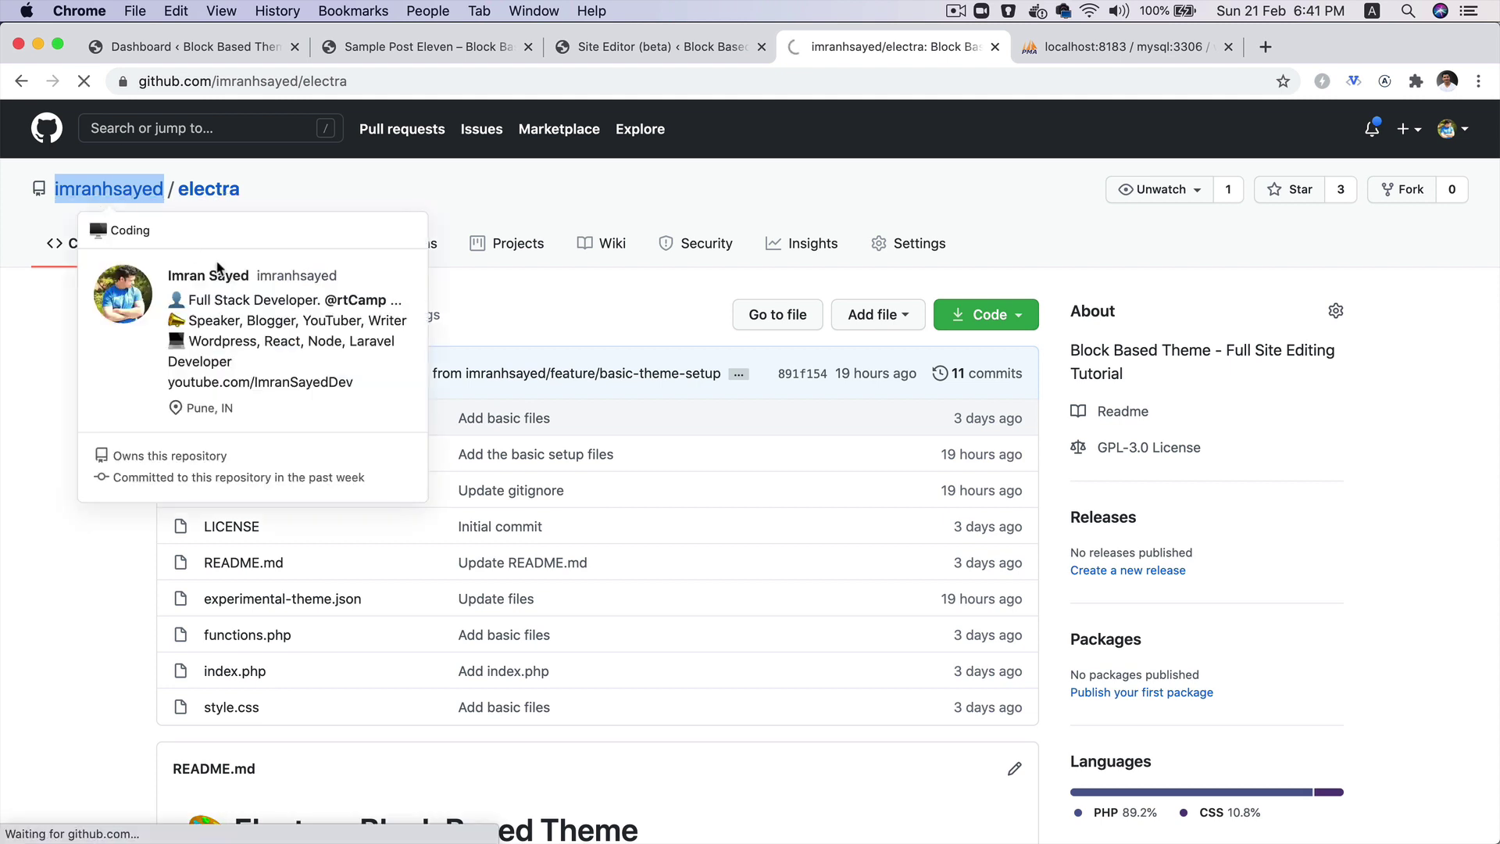
pyautogui.scroll(-2, 295, 458)
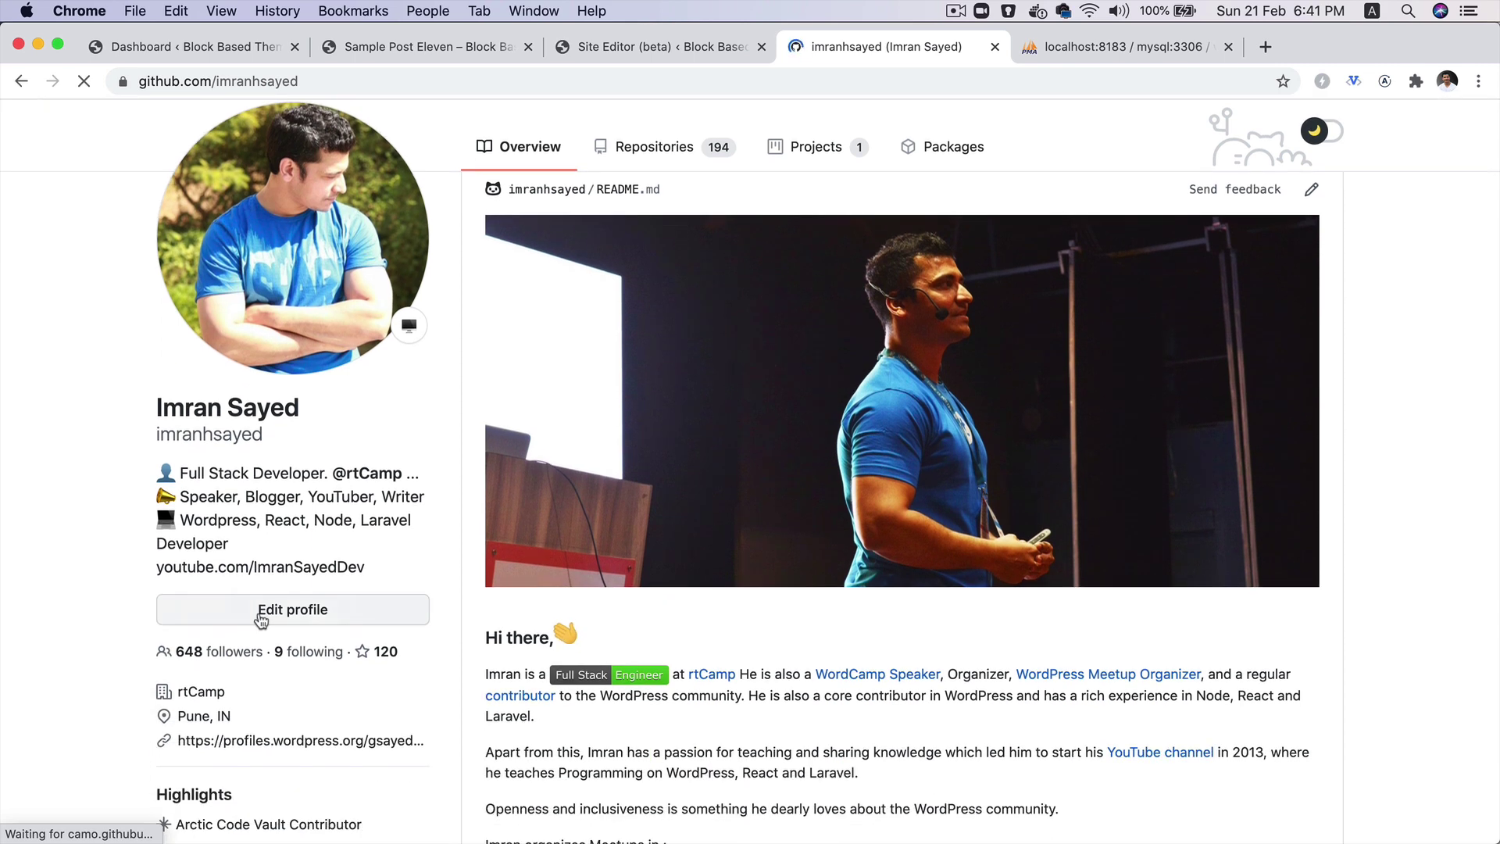
pyautogui.scroll(2, 295, 458)
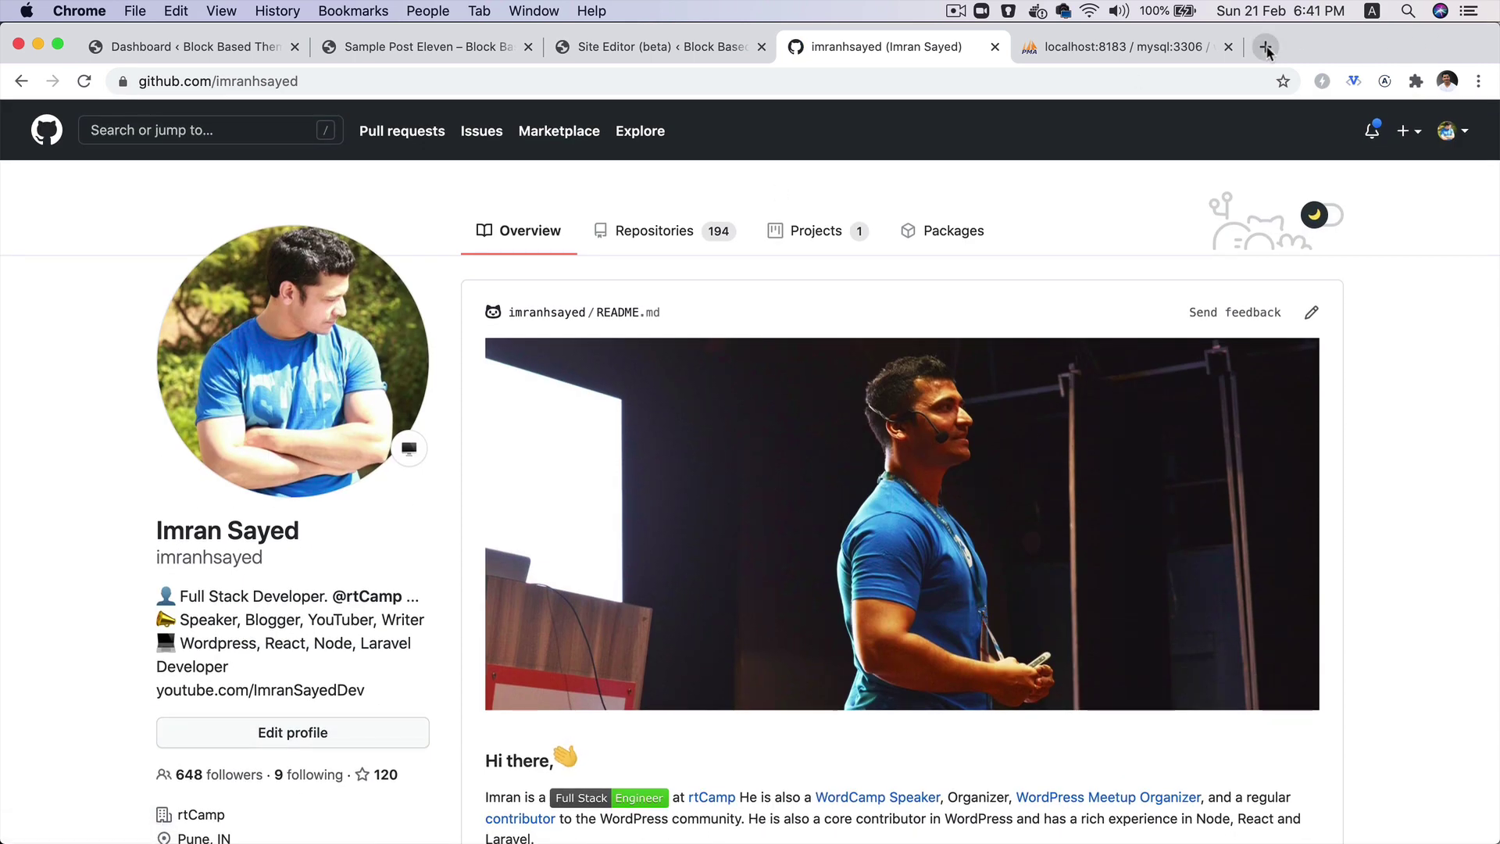
# Open twitter.com/codeytek in a new browser tab.
pyautogui.click(1266, 47)
pyautogui.write('twitter.com/codeytek')
pyautogui.press('Return')
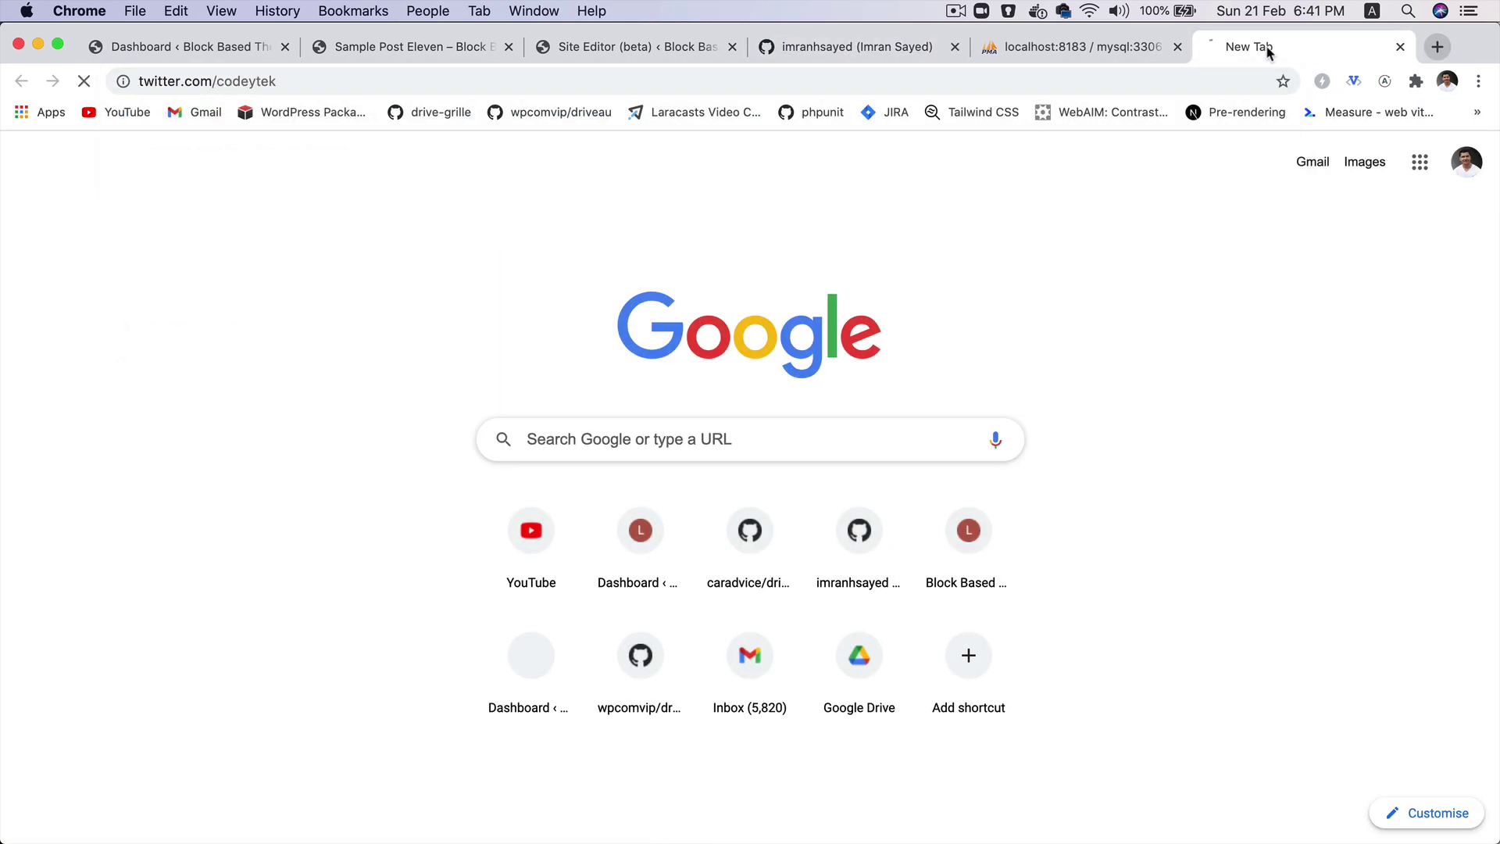